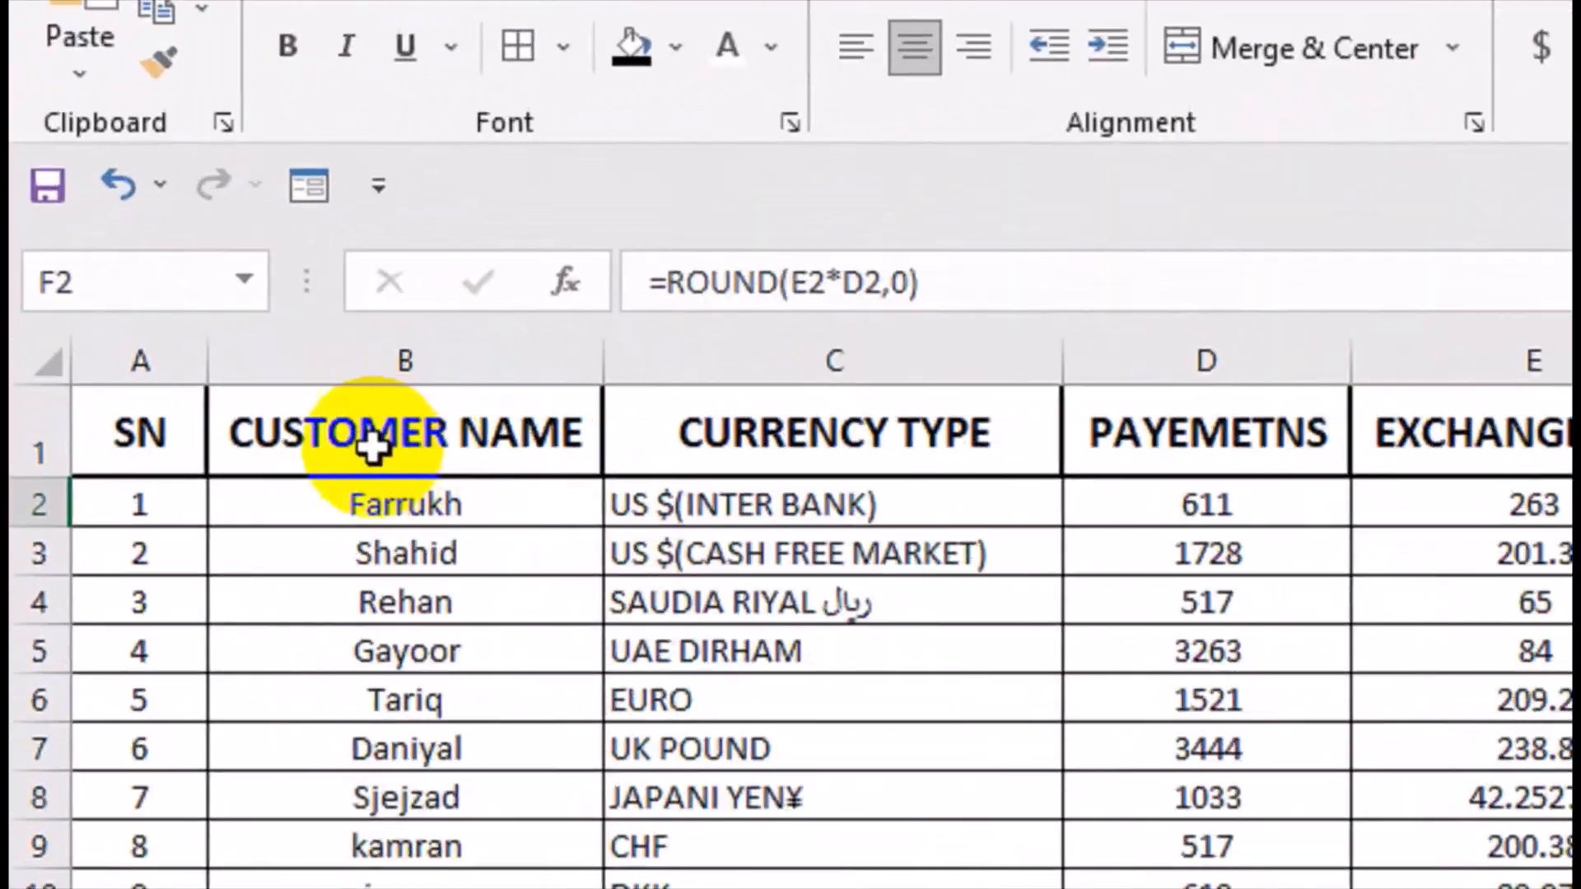
# Review the customer payment table on the DataBase sheet and the currency names and rates on Sheet1.
pyautogui.click(846, 441)
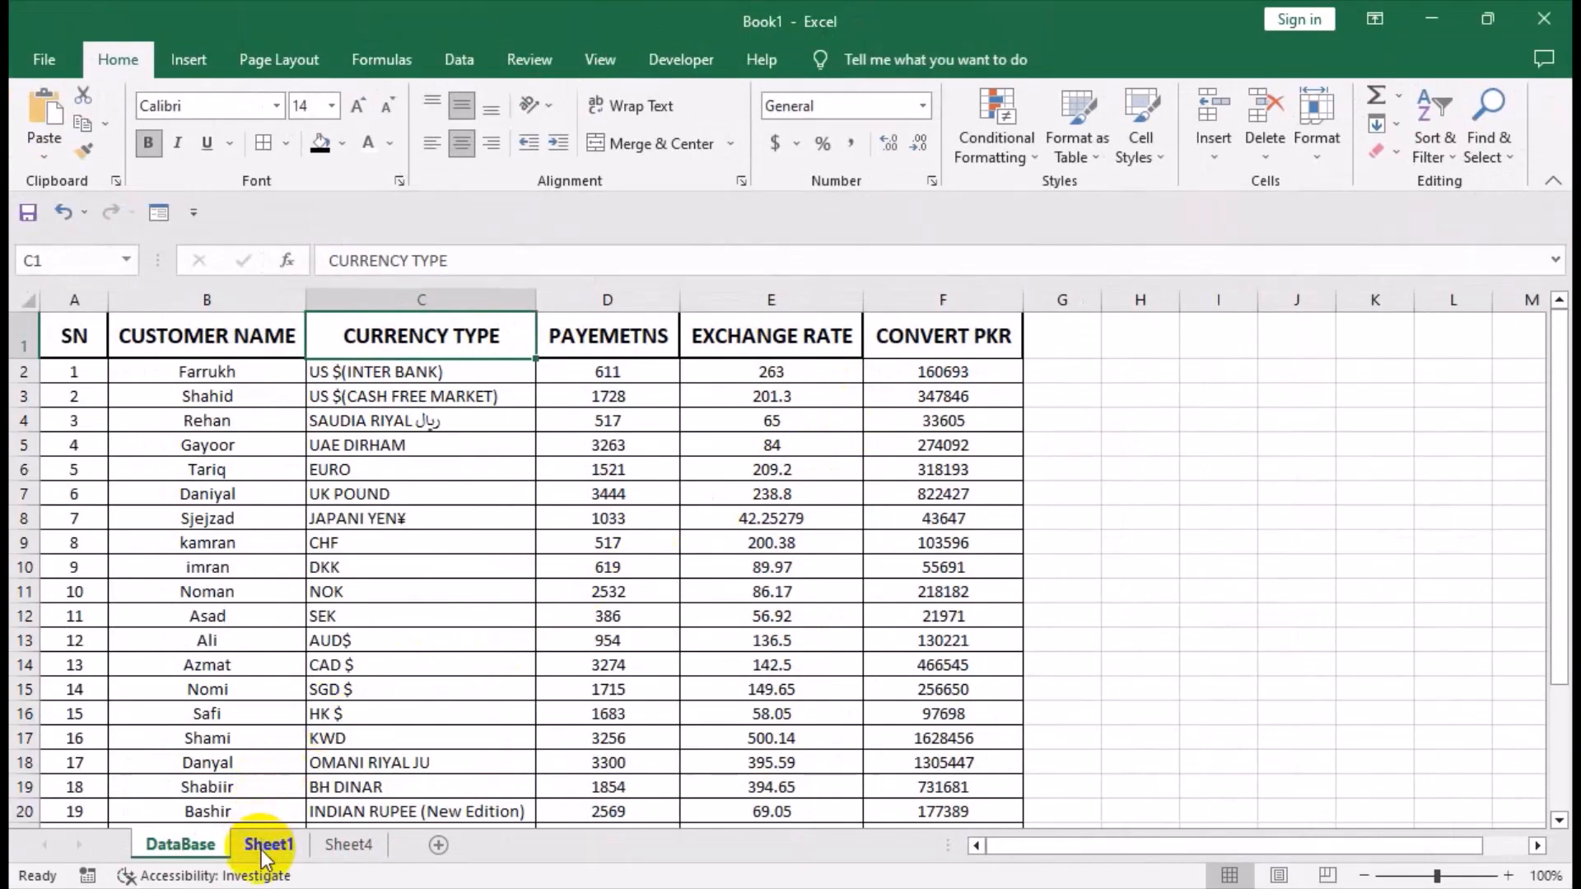
pyautogui.click(263, 846)
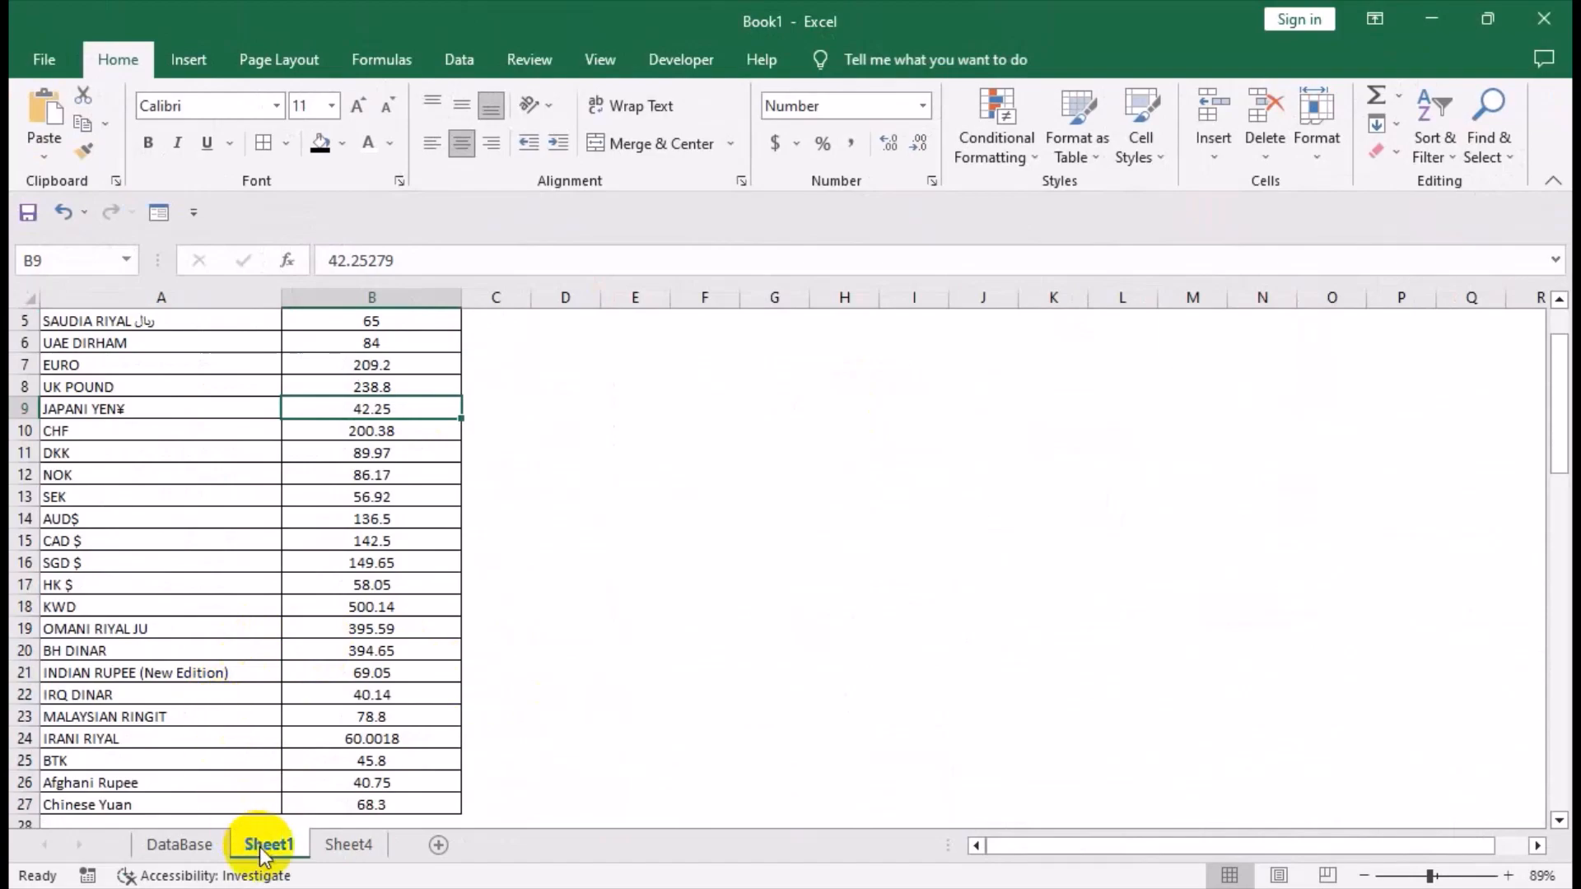
pyautogui.moveTo(705, 693); pyautogui.dragTo(607, 293)
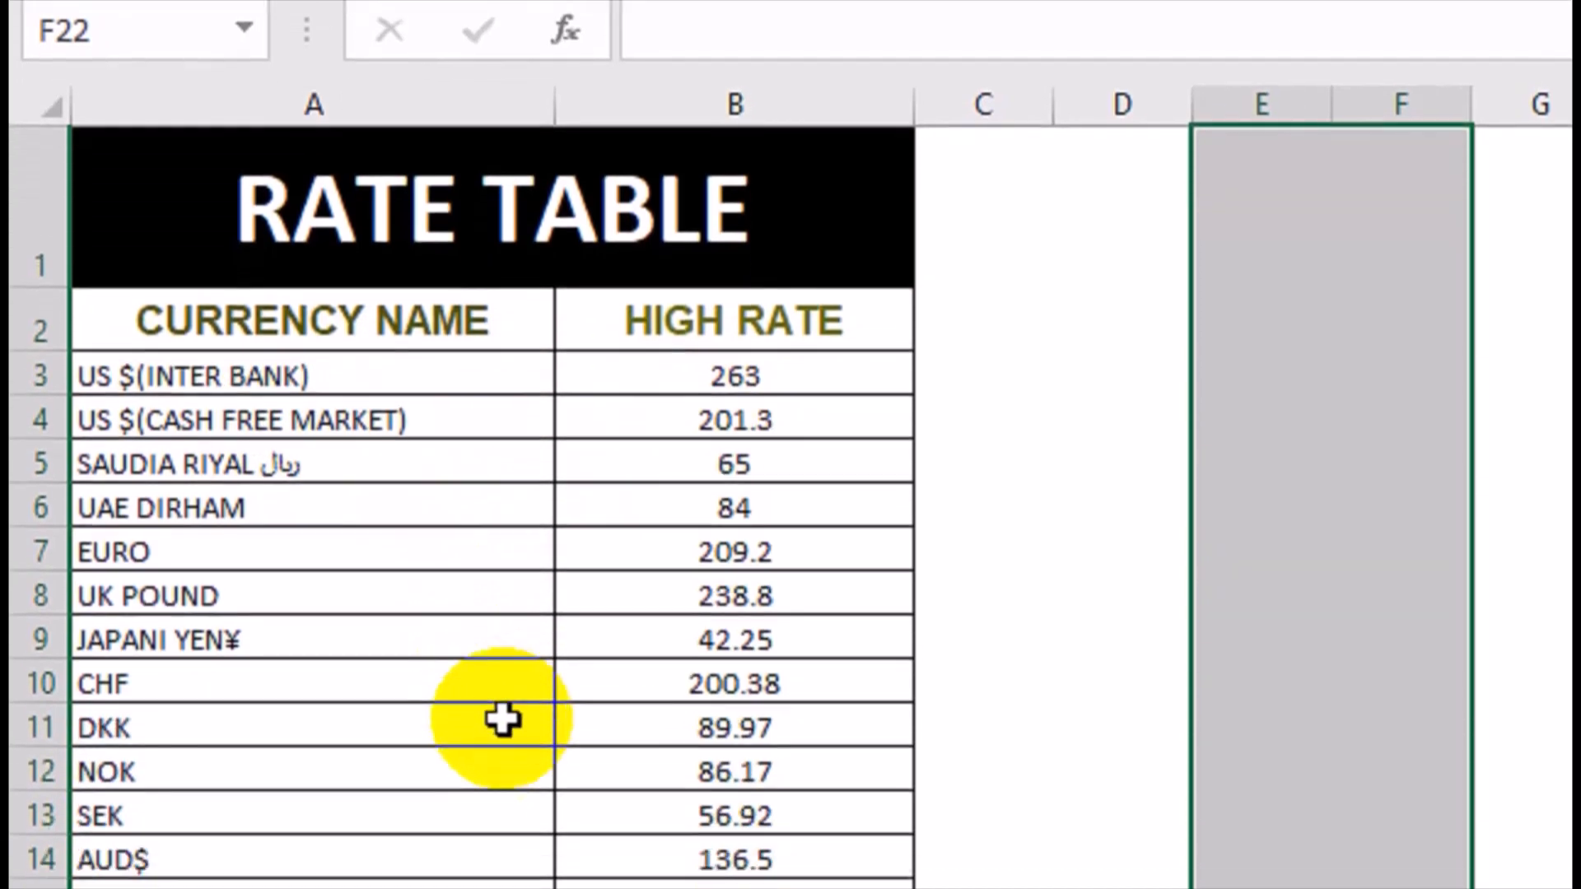
pyautogui.moveTo(527, 613); pyautogui.dragTo(592, 881)
pyautogui.click(600, 663)
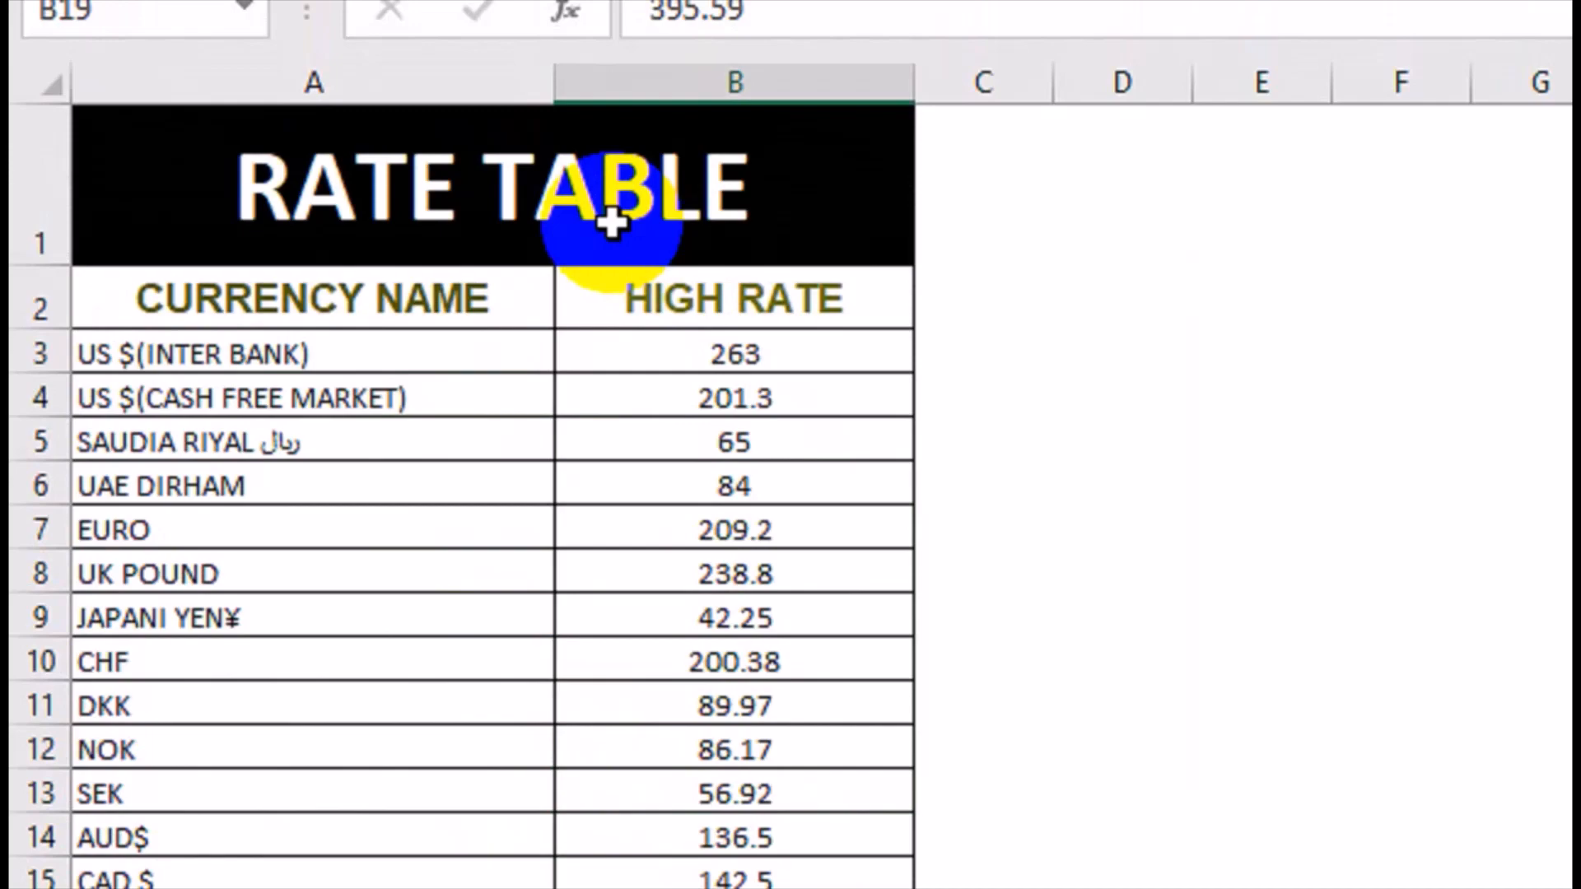
pyautogui.moveTo(551, 402); pyautogui.dragTo(602, 888)
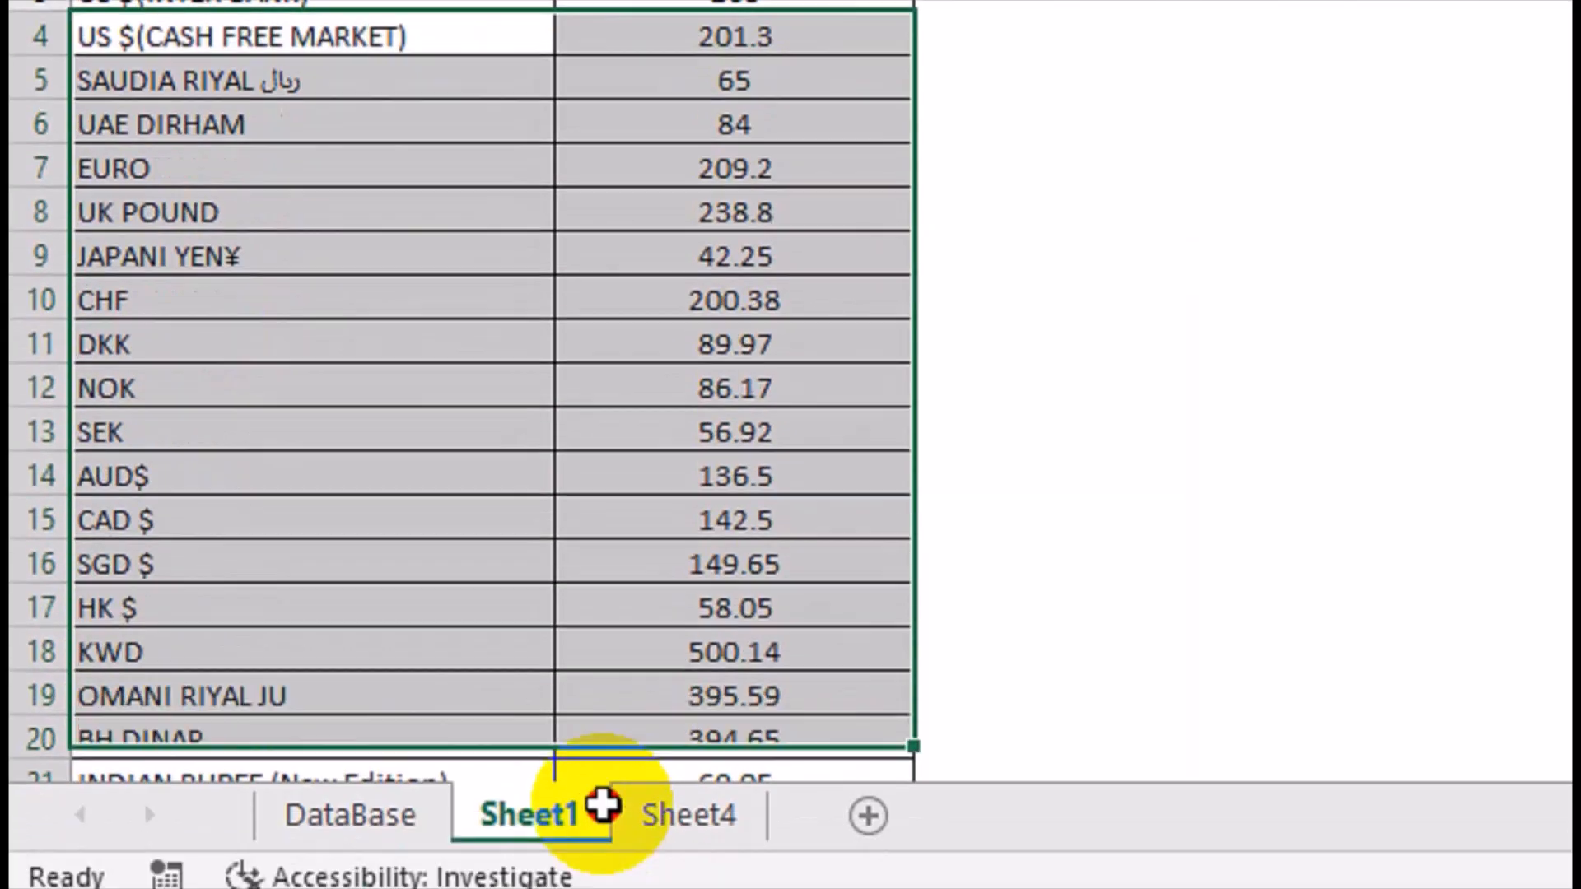
pyautogui.moveTo(603, 804); pyautogui.dragTo(572, 679)
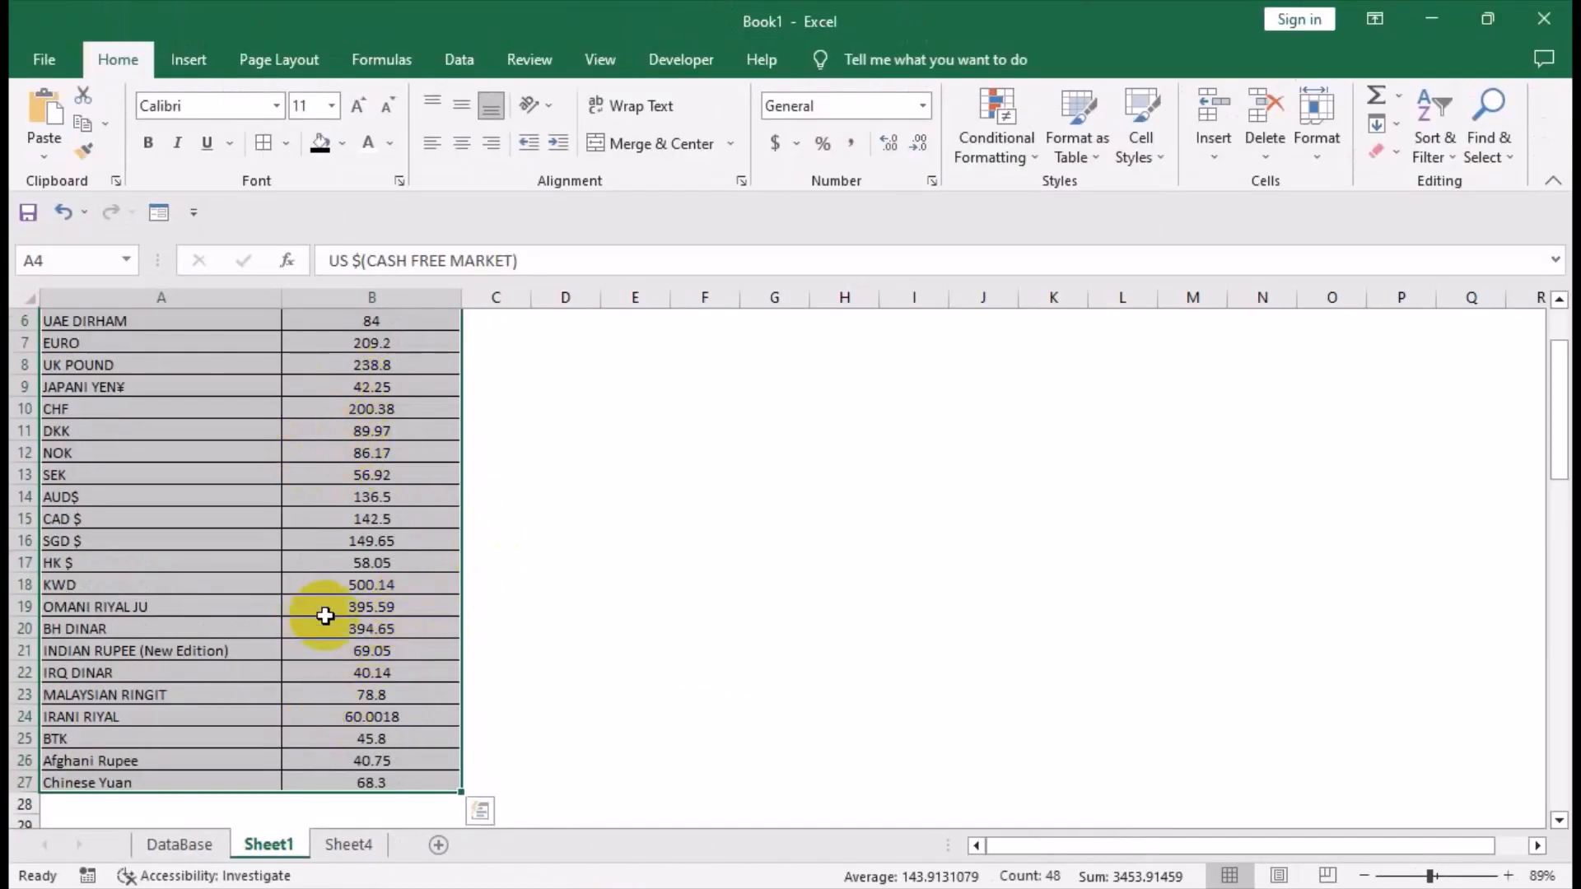
pyautogui.click(178, 844)
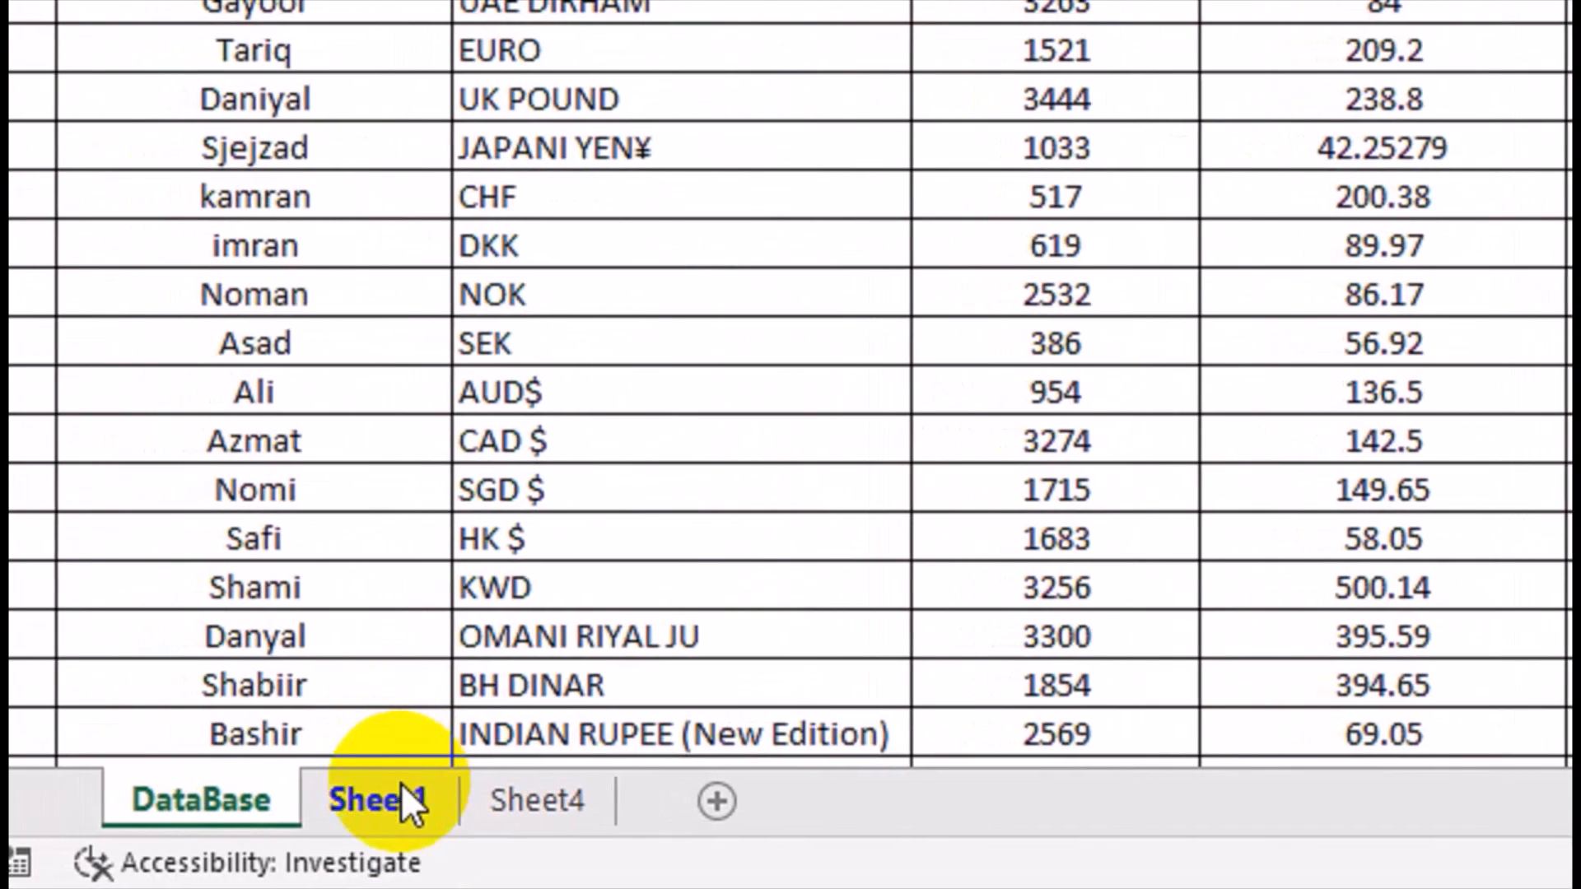
# Rename Sheet1 to RATE TABLE.
pyautogui.doubleClick(404, 788)
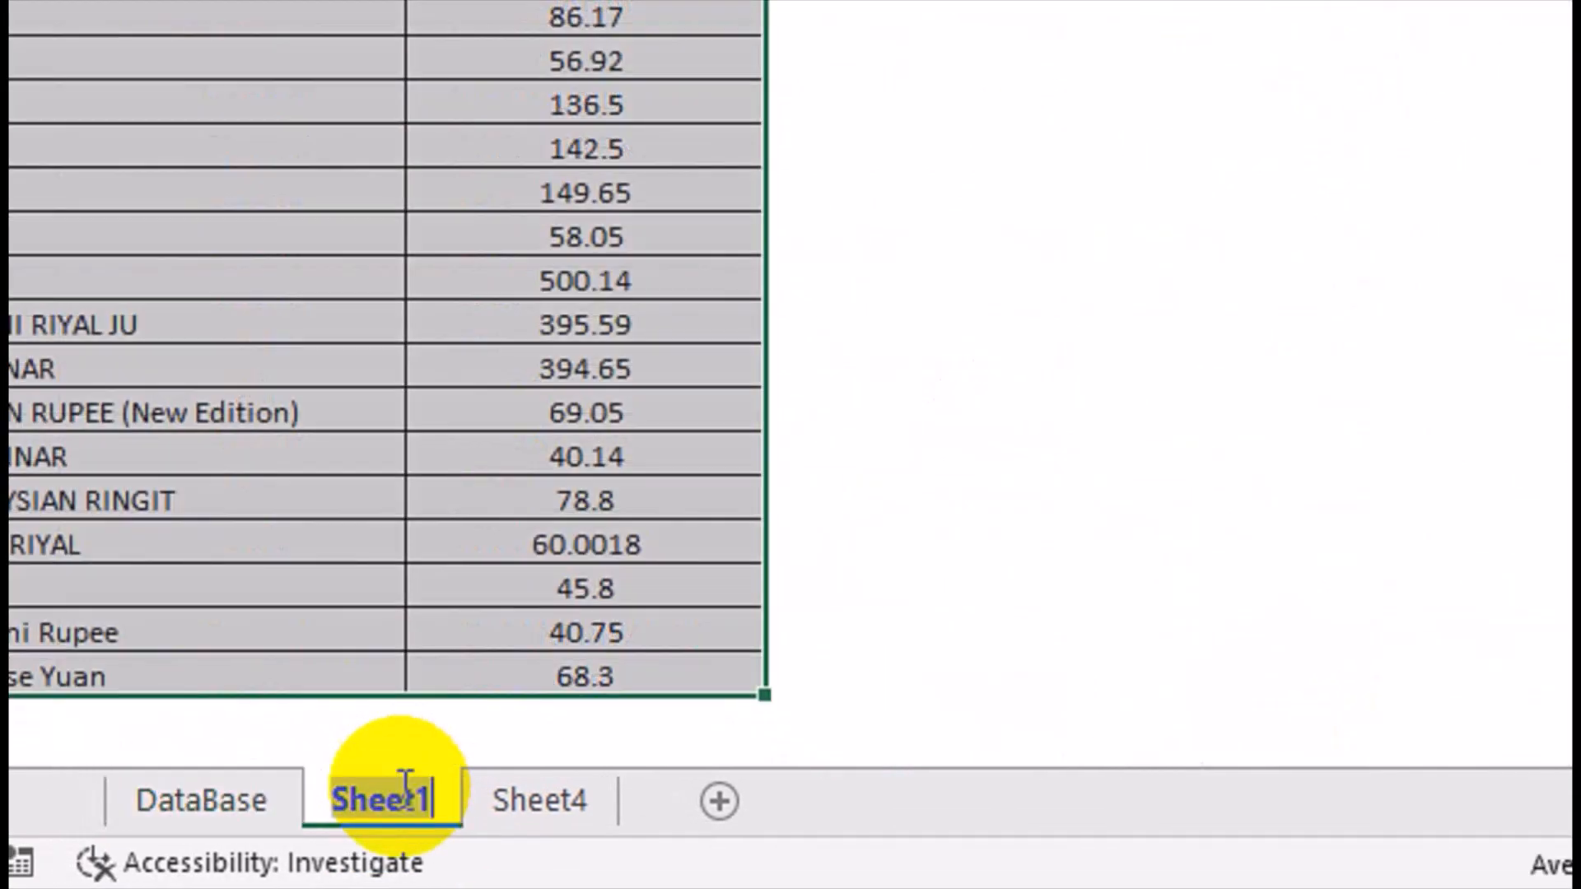
pyautogui.write('rATE')
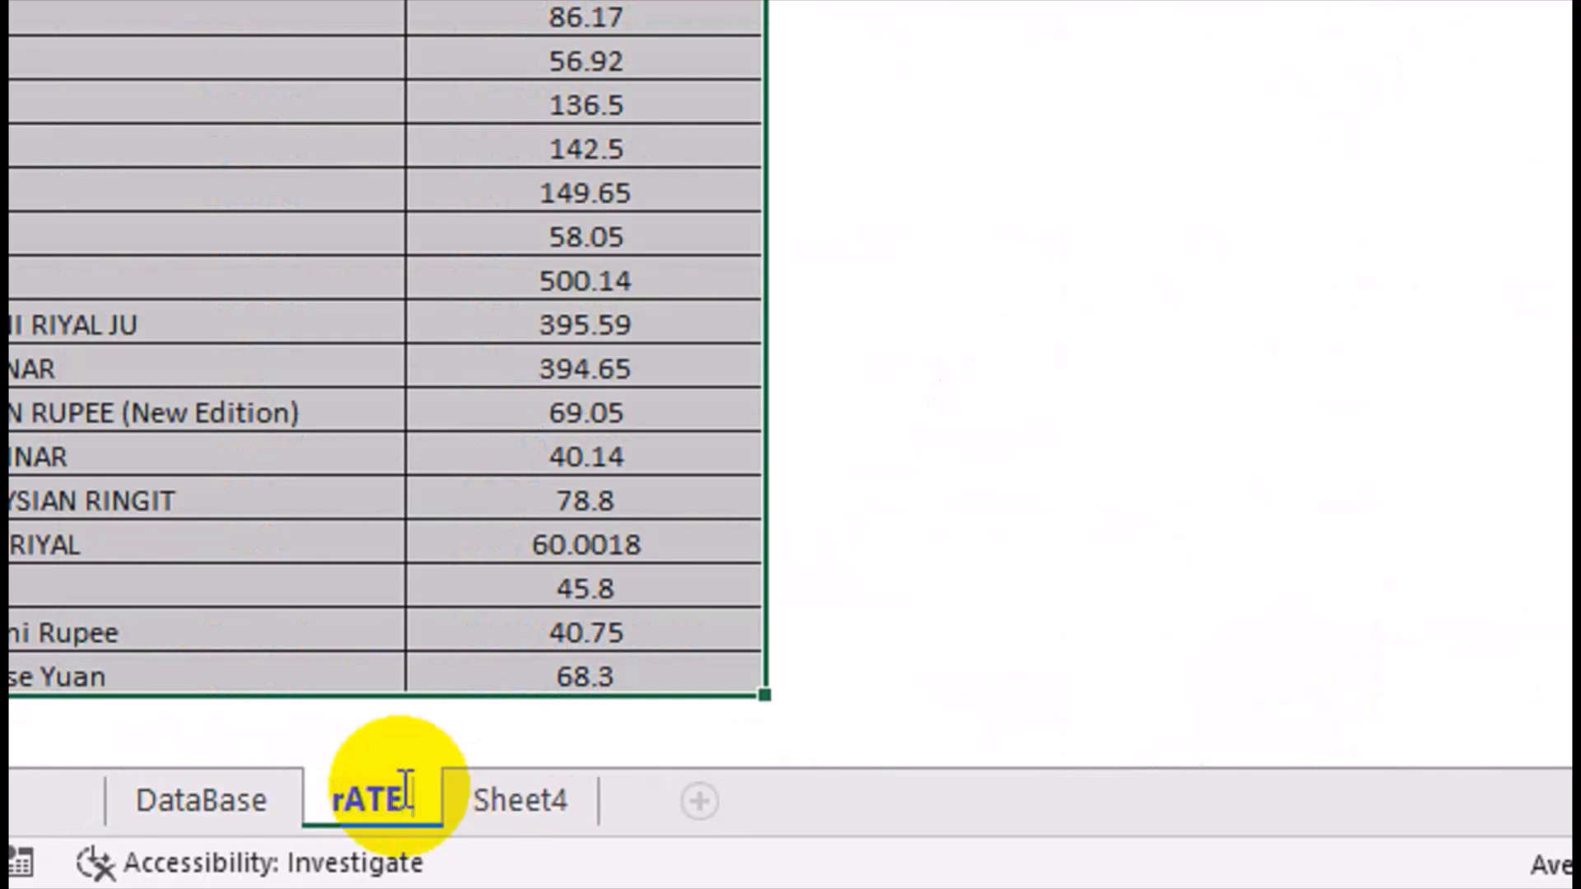
pyautogui.press('BackSpace')
pyautogui.press('BackSpace')
pyautogui.press('BackSpace')
pyautogui.press('BackSpace')
pyautogui.write('RAT')
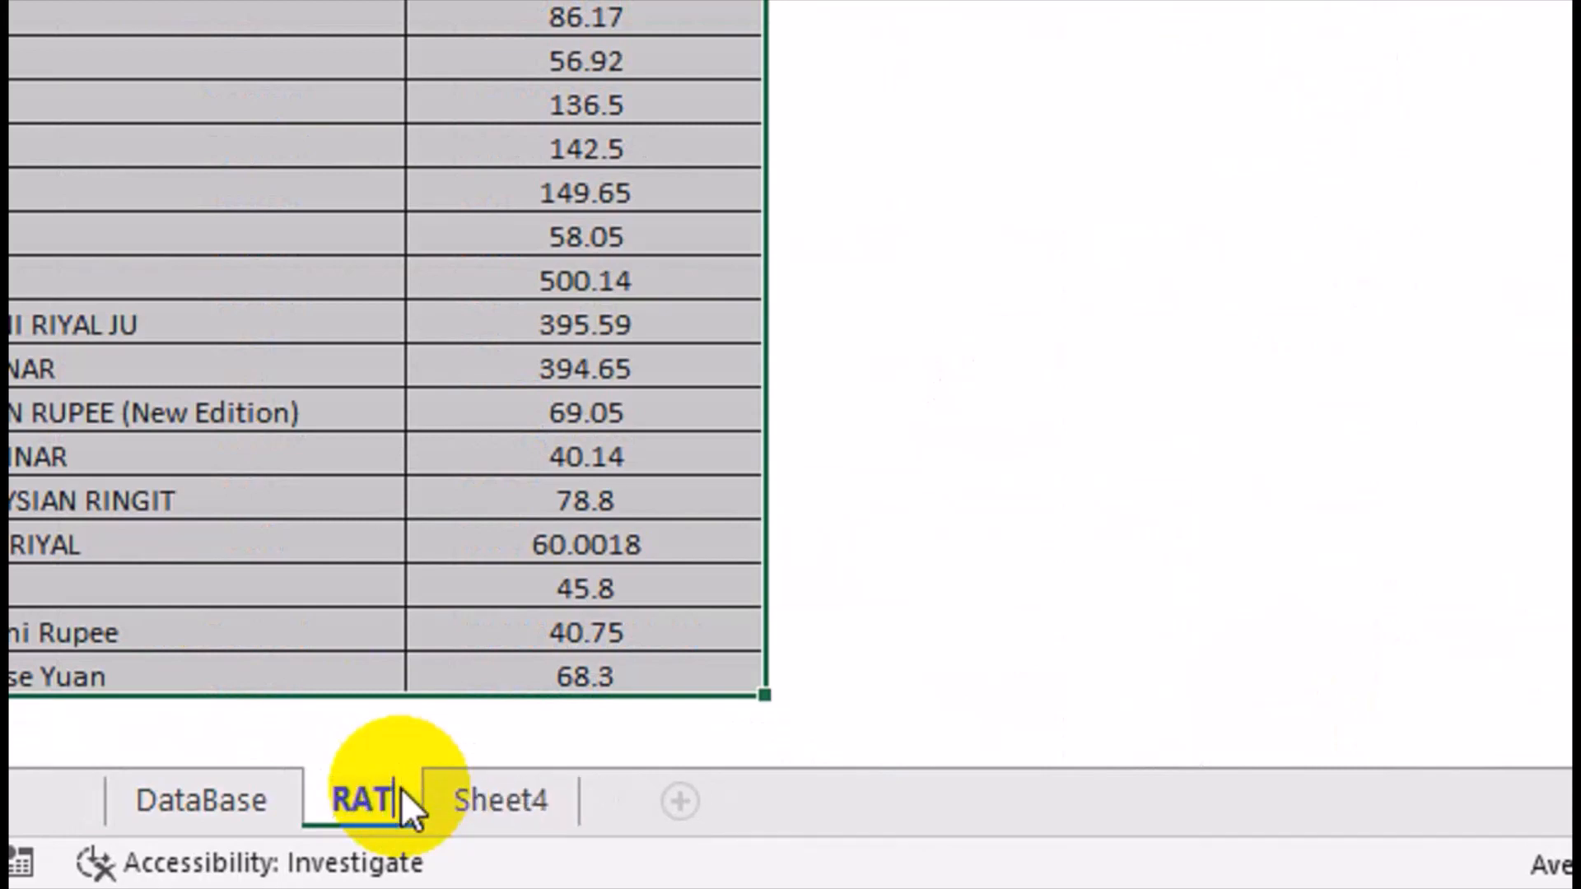
pyautogui.write('E TABLE')
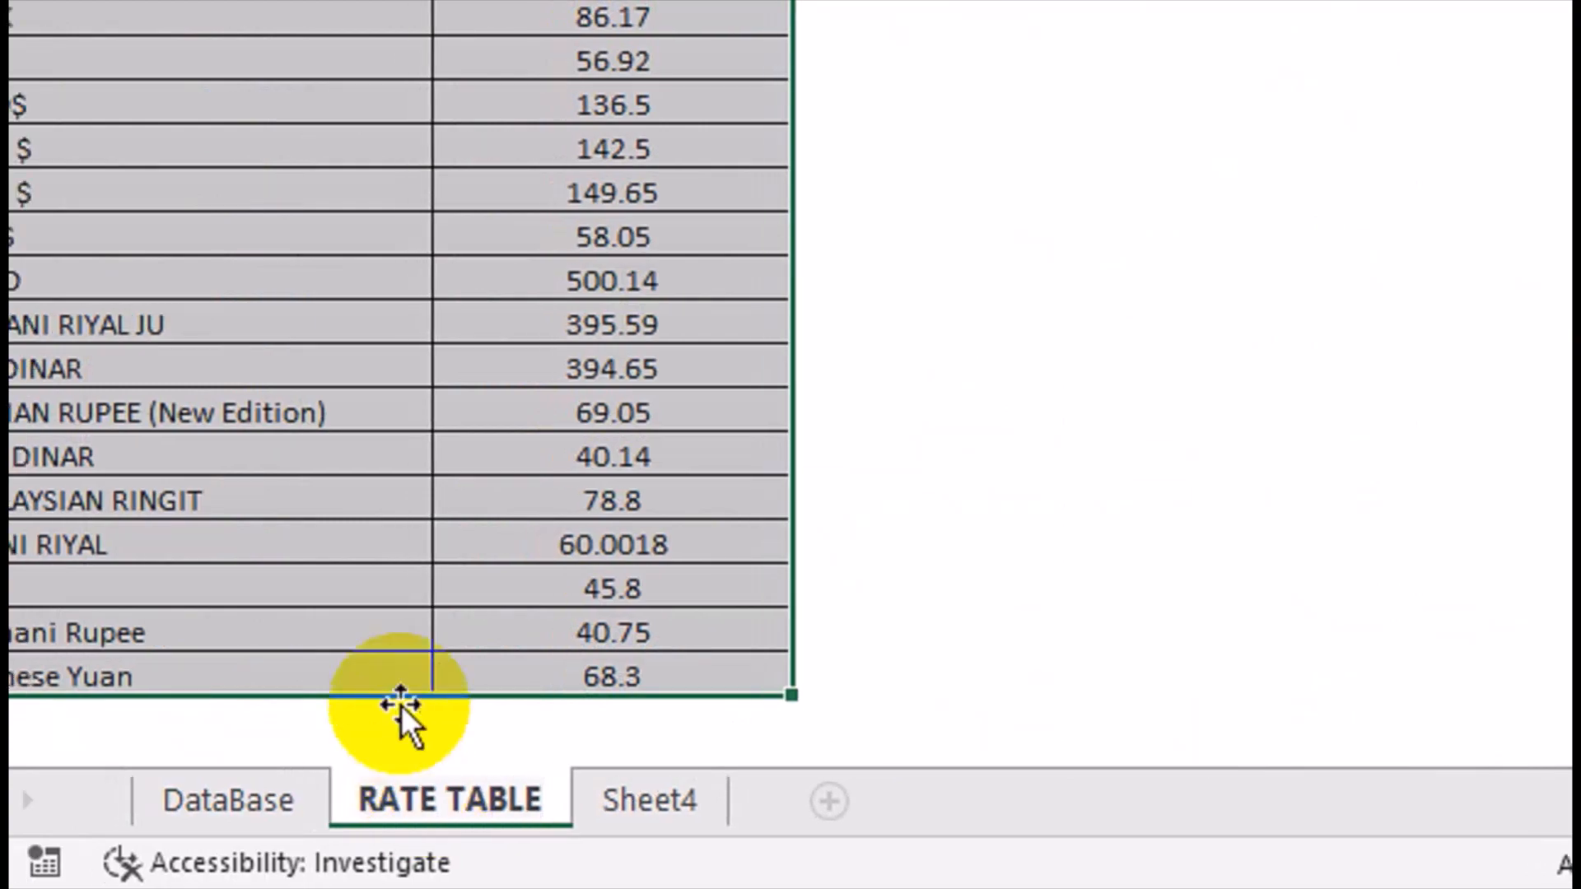
pyautogui.click(370, 628)
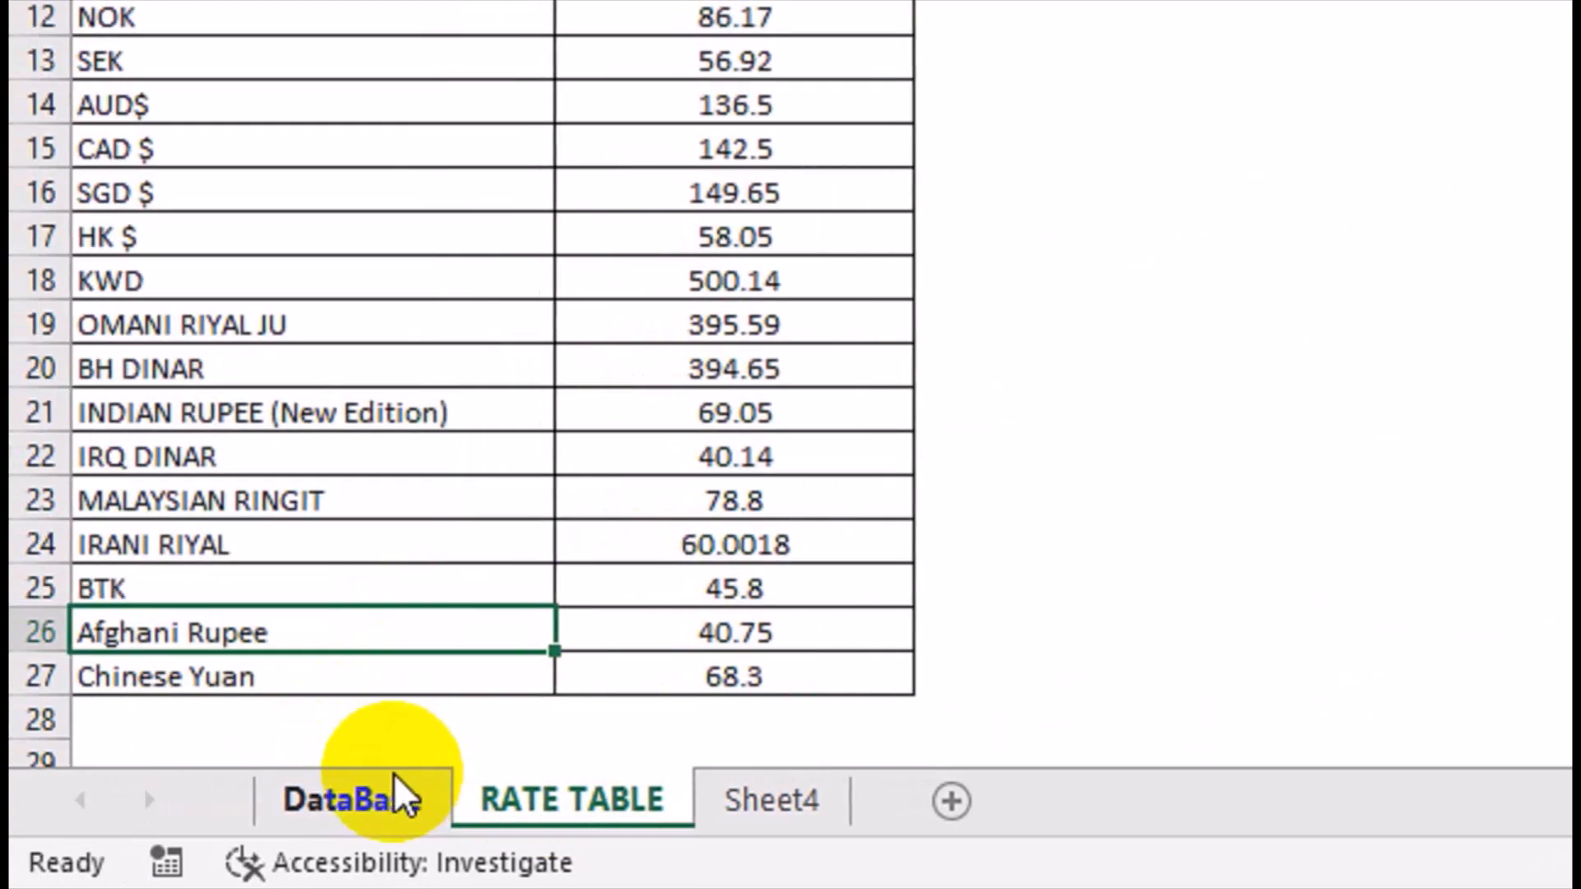
# Open Data Validation for the empty CURRENCY TYPE cells C2:C26 on the DataBase sheet.
pyautogui.click(247, 790)
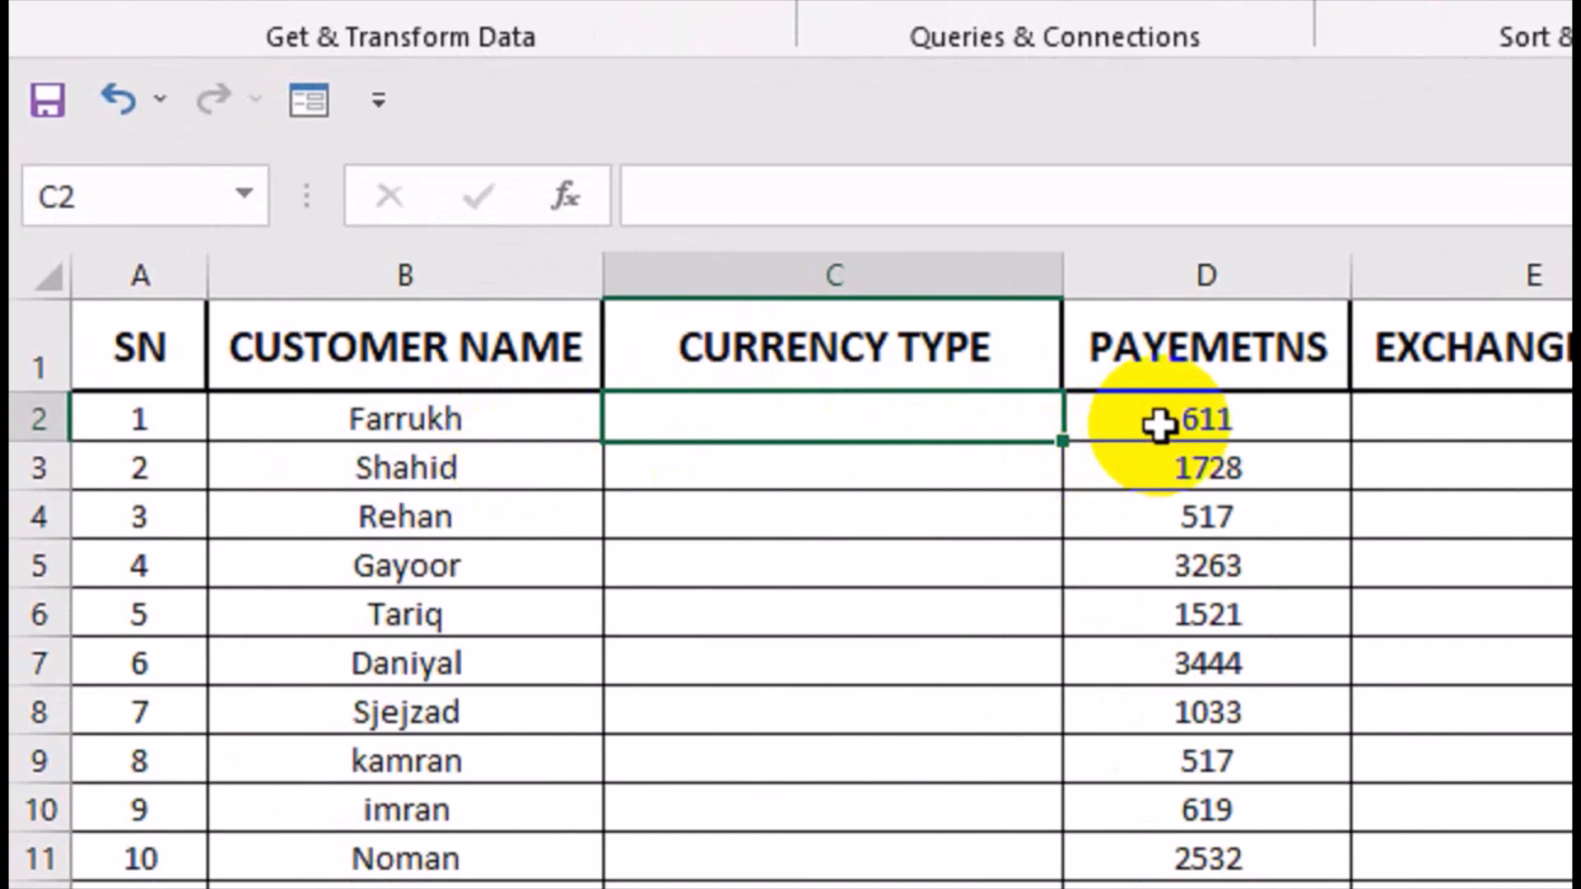
pyautogui.click(586, 374)
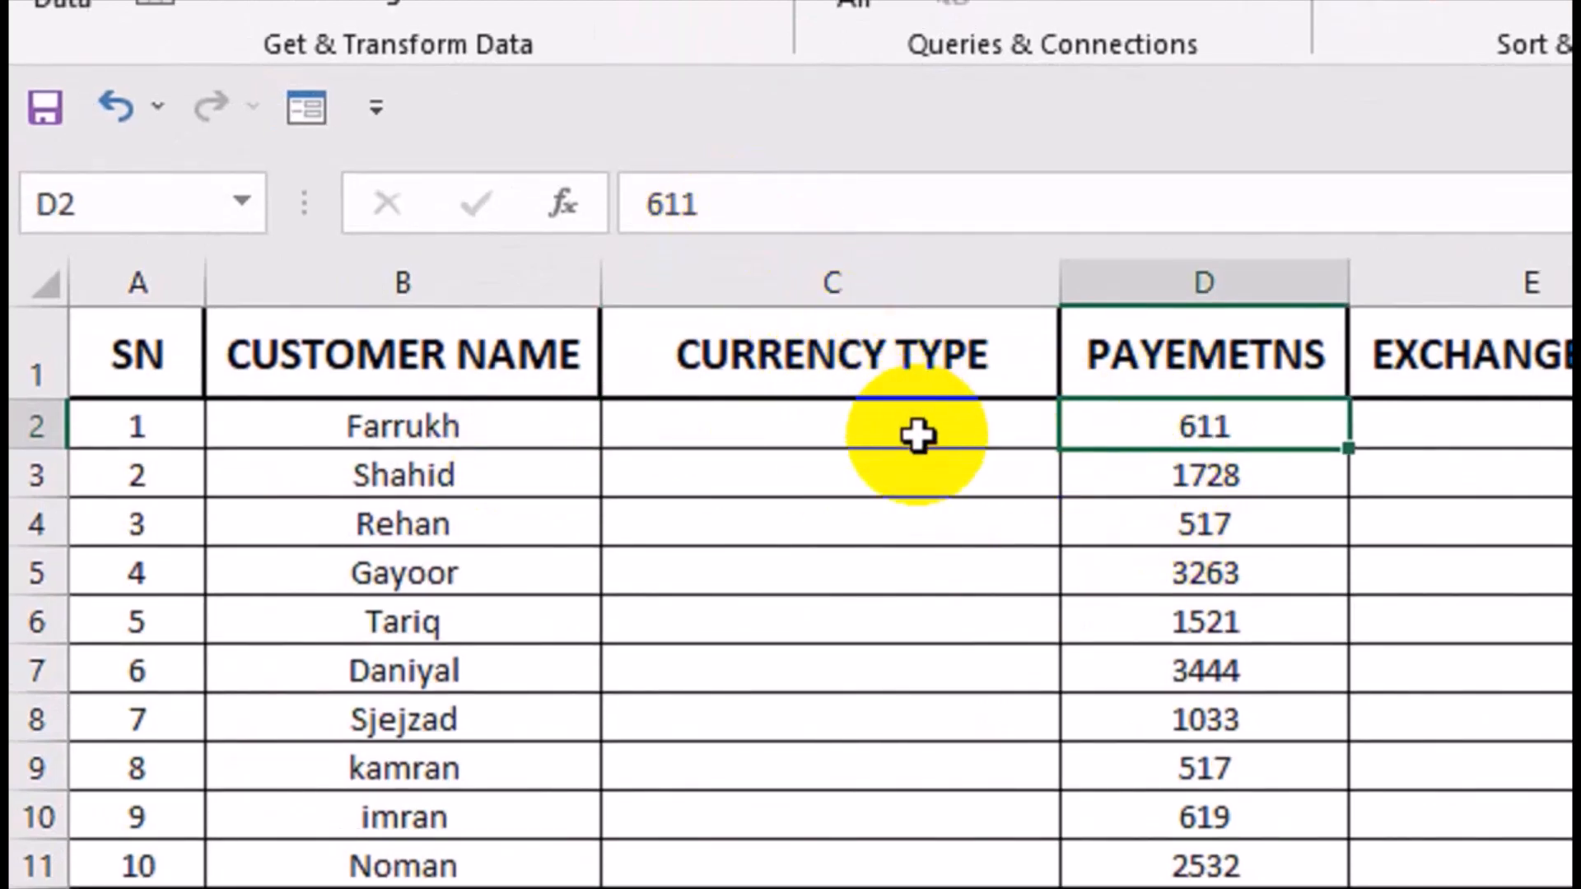
pyautogui.click(917, 437)
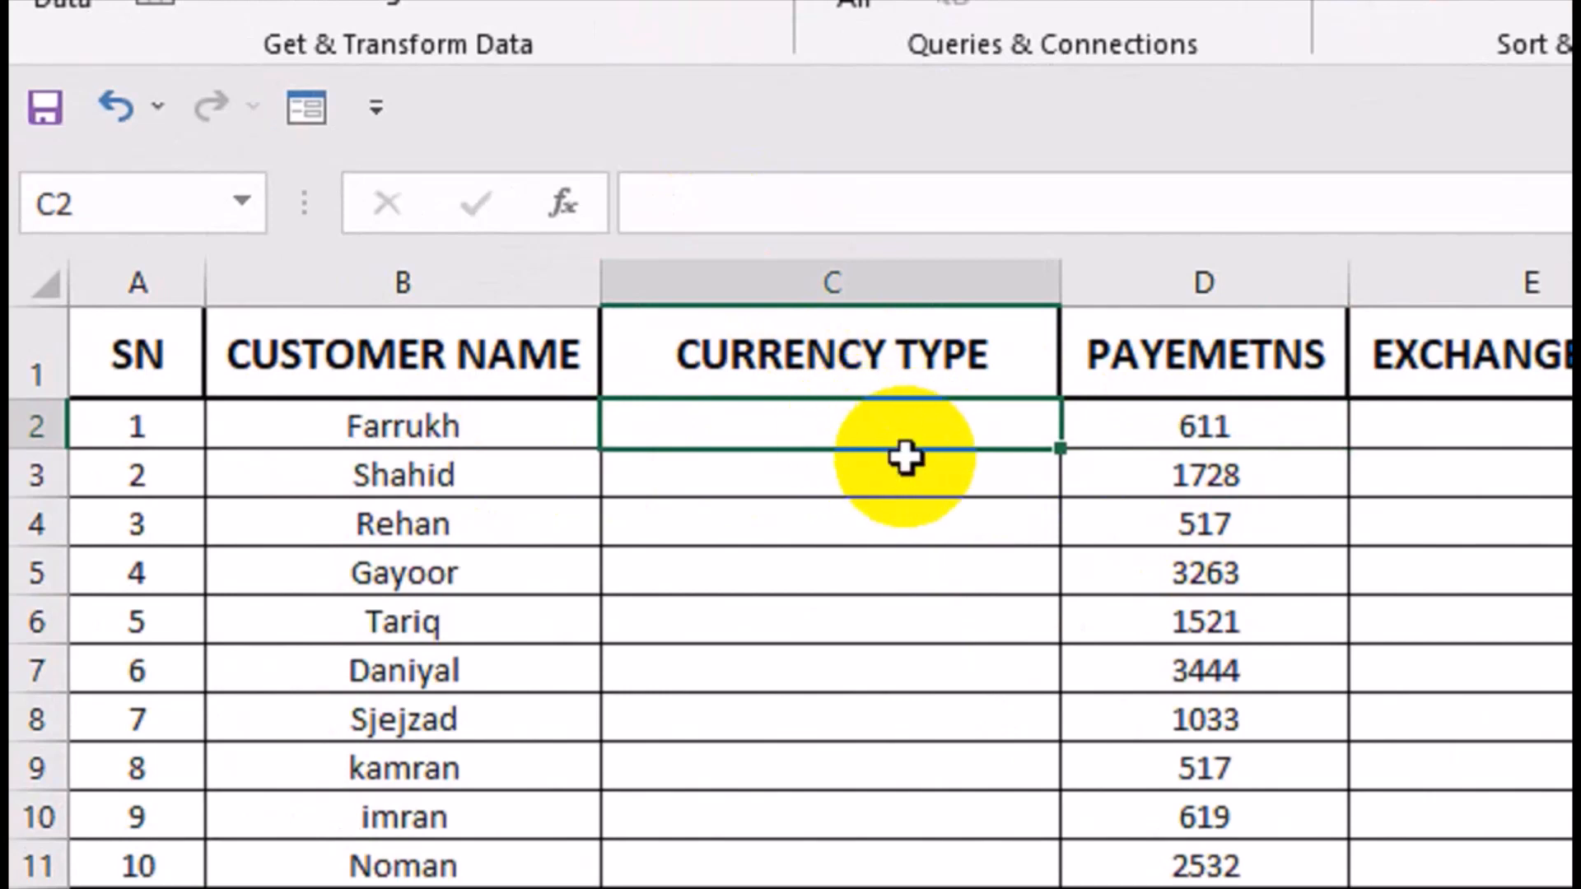
pyautogui.press('Left')
pyautogui.hotkey('ctrl', 'Down')
pyautogui.press('Right')
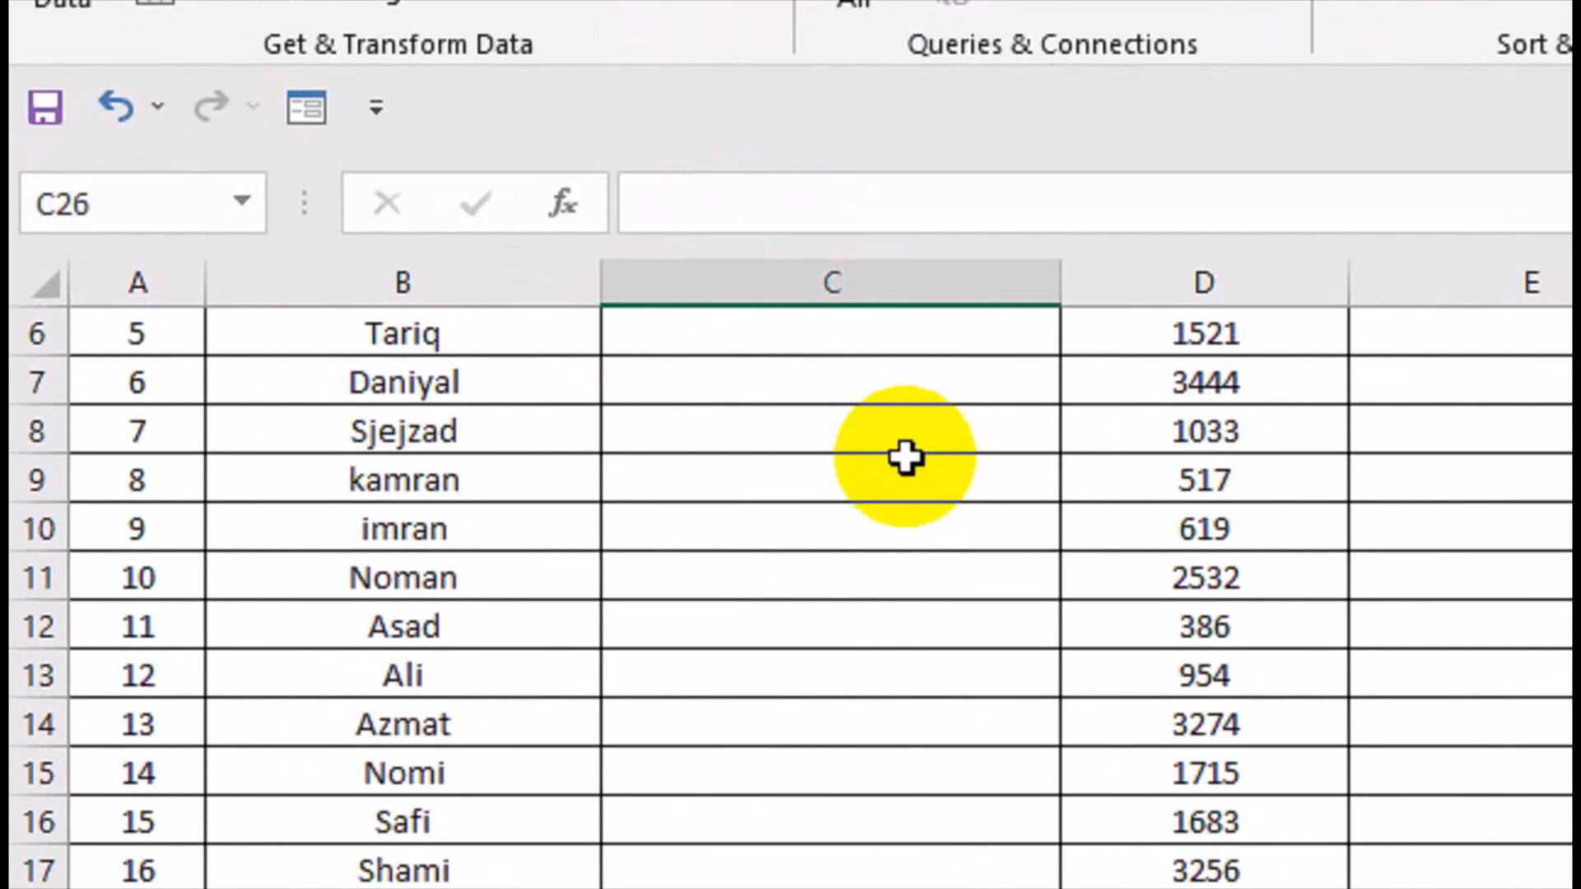
pyautogui.hotkey('ctrl', 'shift', 'Up')
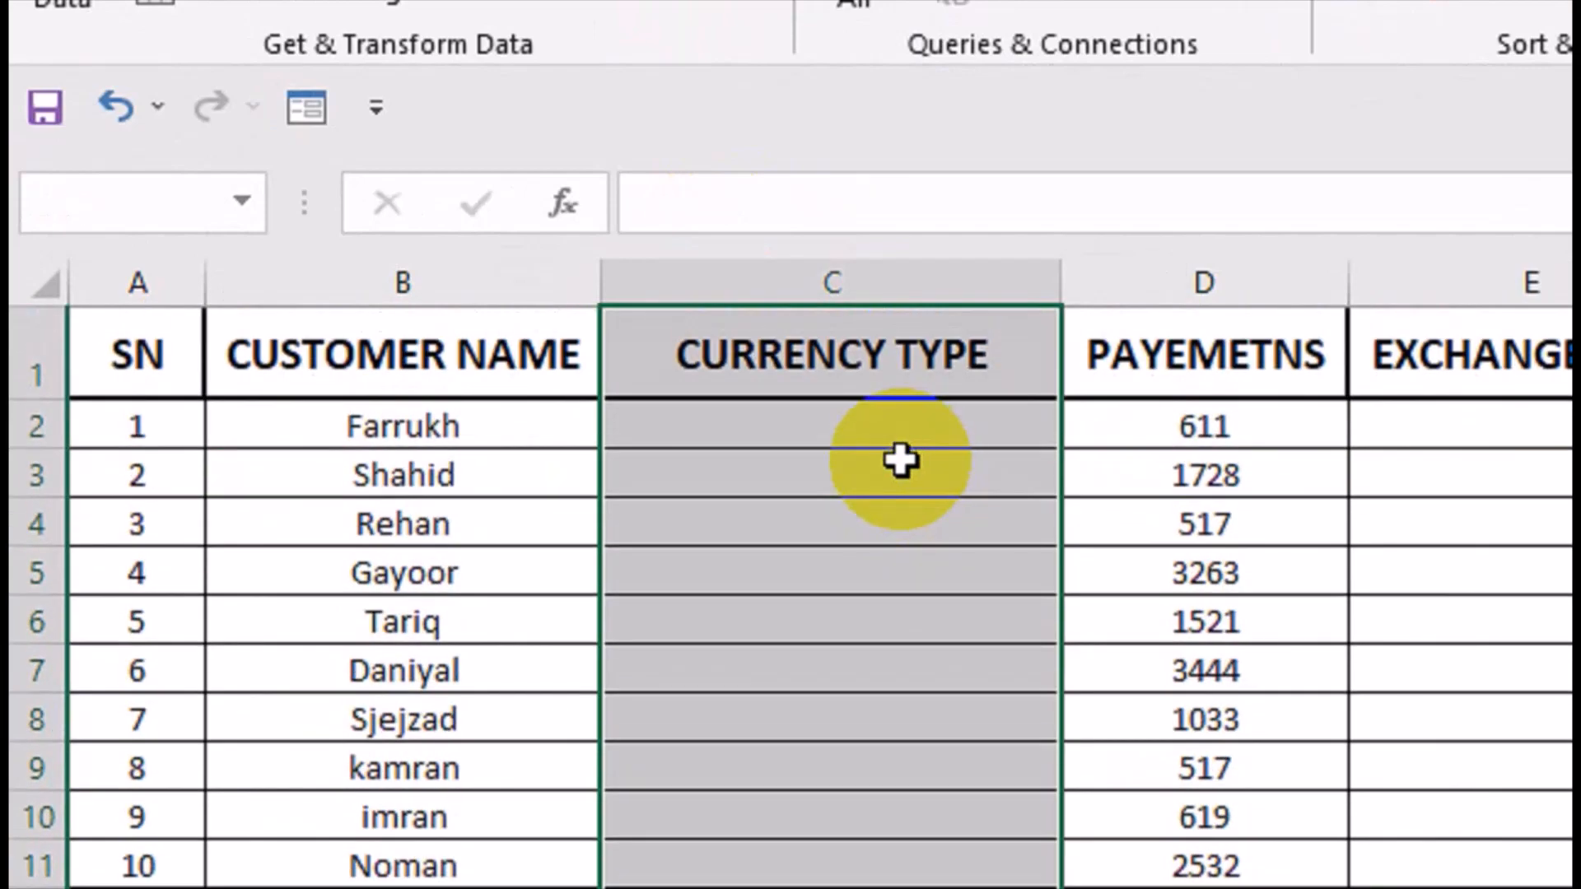
pyautogui.hotkey('shift', 'Down')
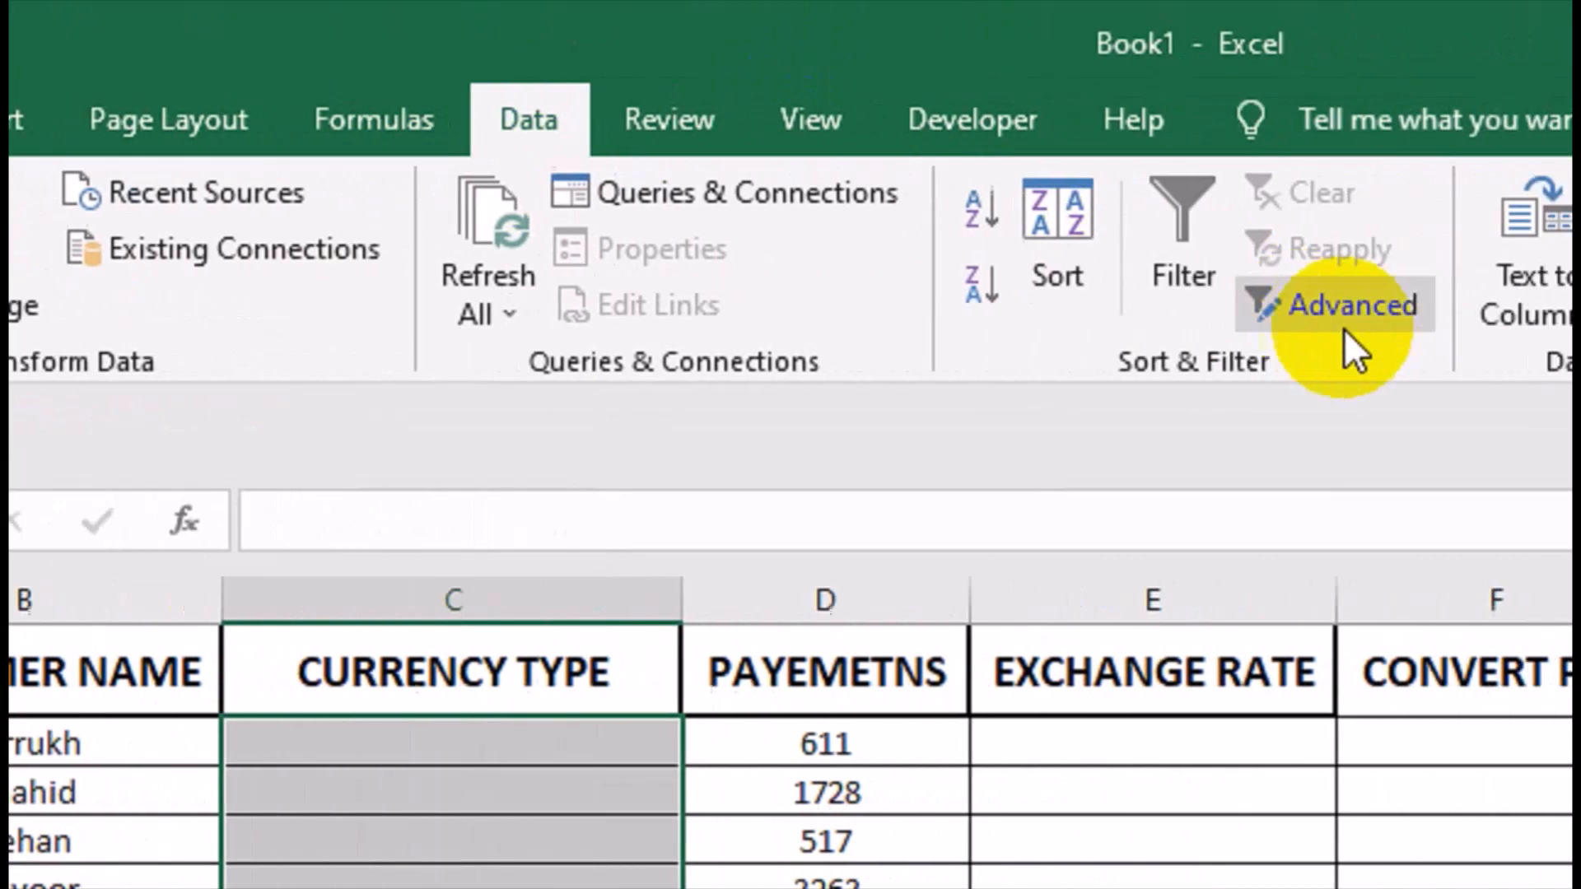
pyautogui.click(1208, 313)
pyautogui.click(1188, 364)
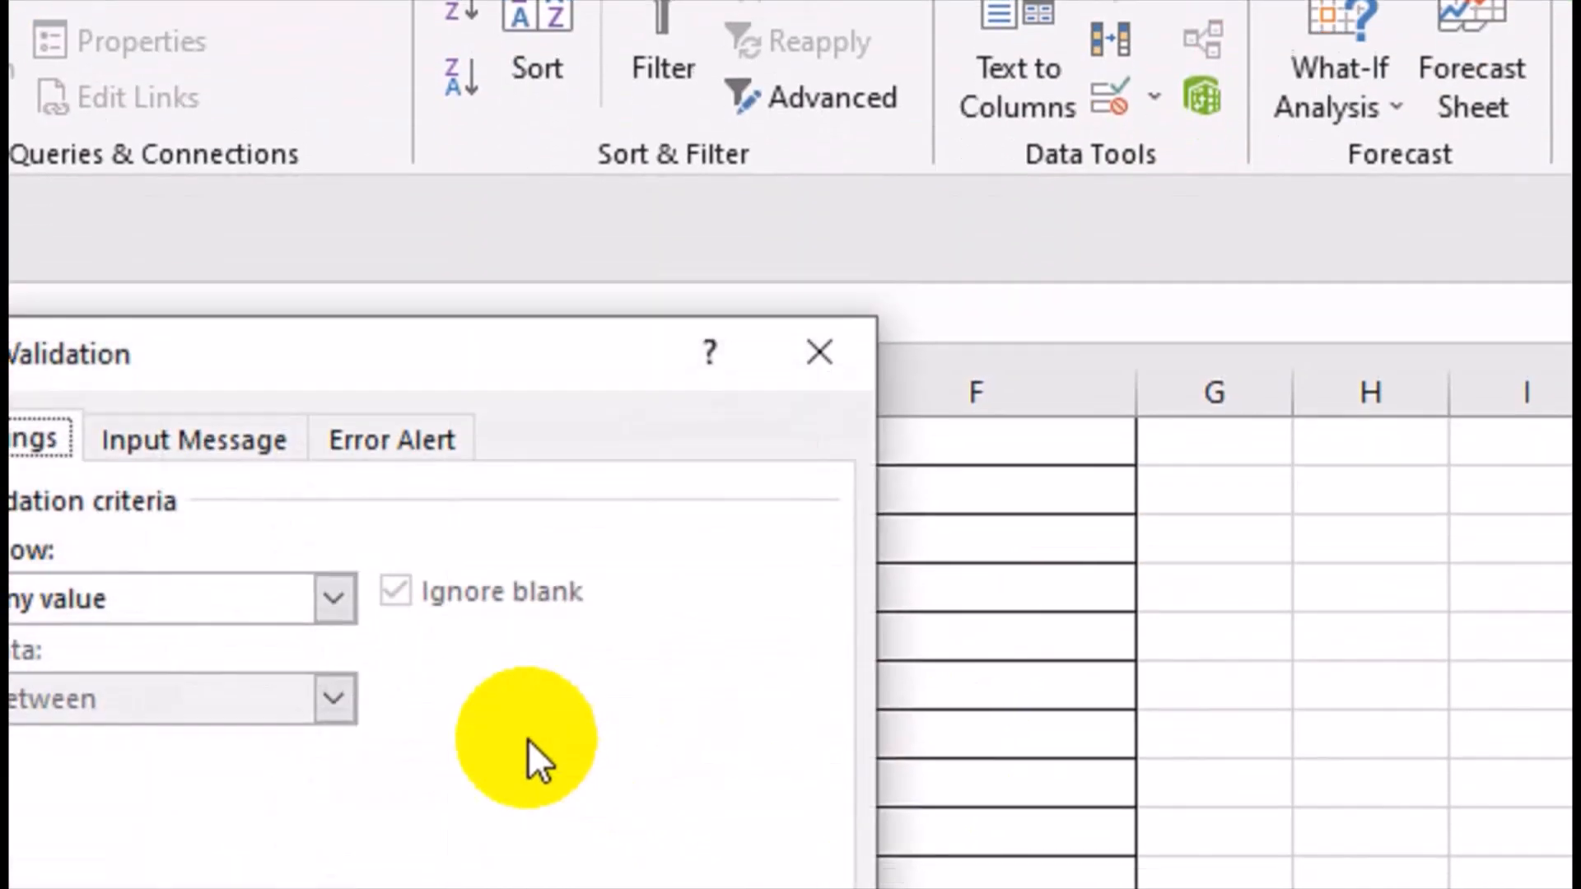
# Apply a List validation with the currency names in 'RATE TABLE'!$A$3:$A$27 as its source.
pyautogui.click(130, 805)
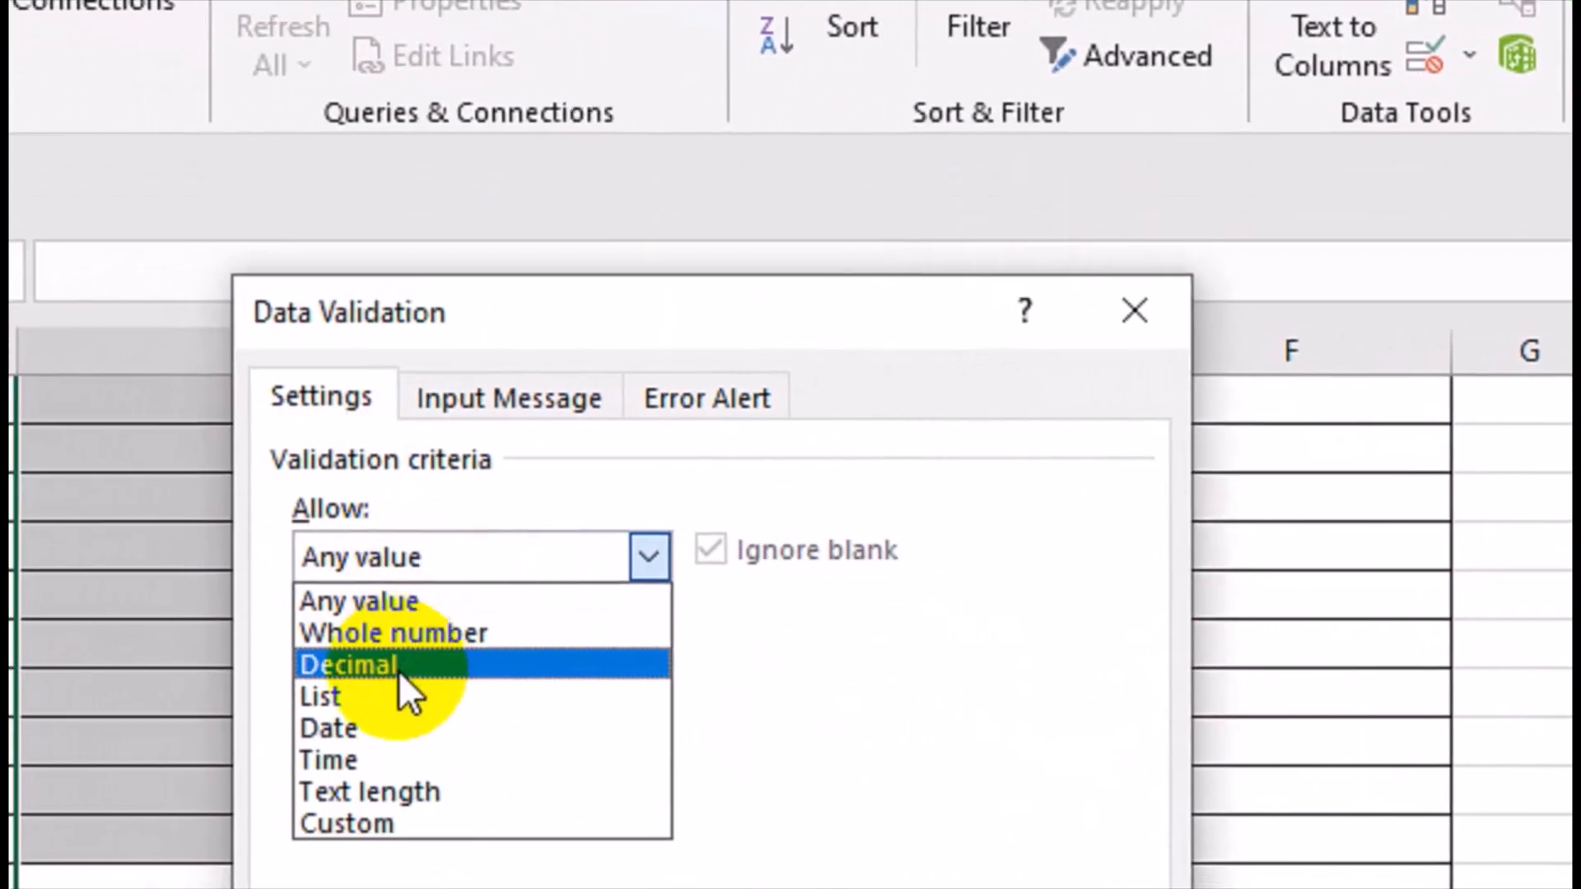
pyautogui.click(402, 696)
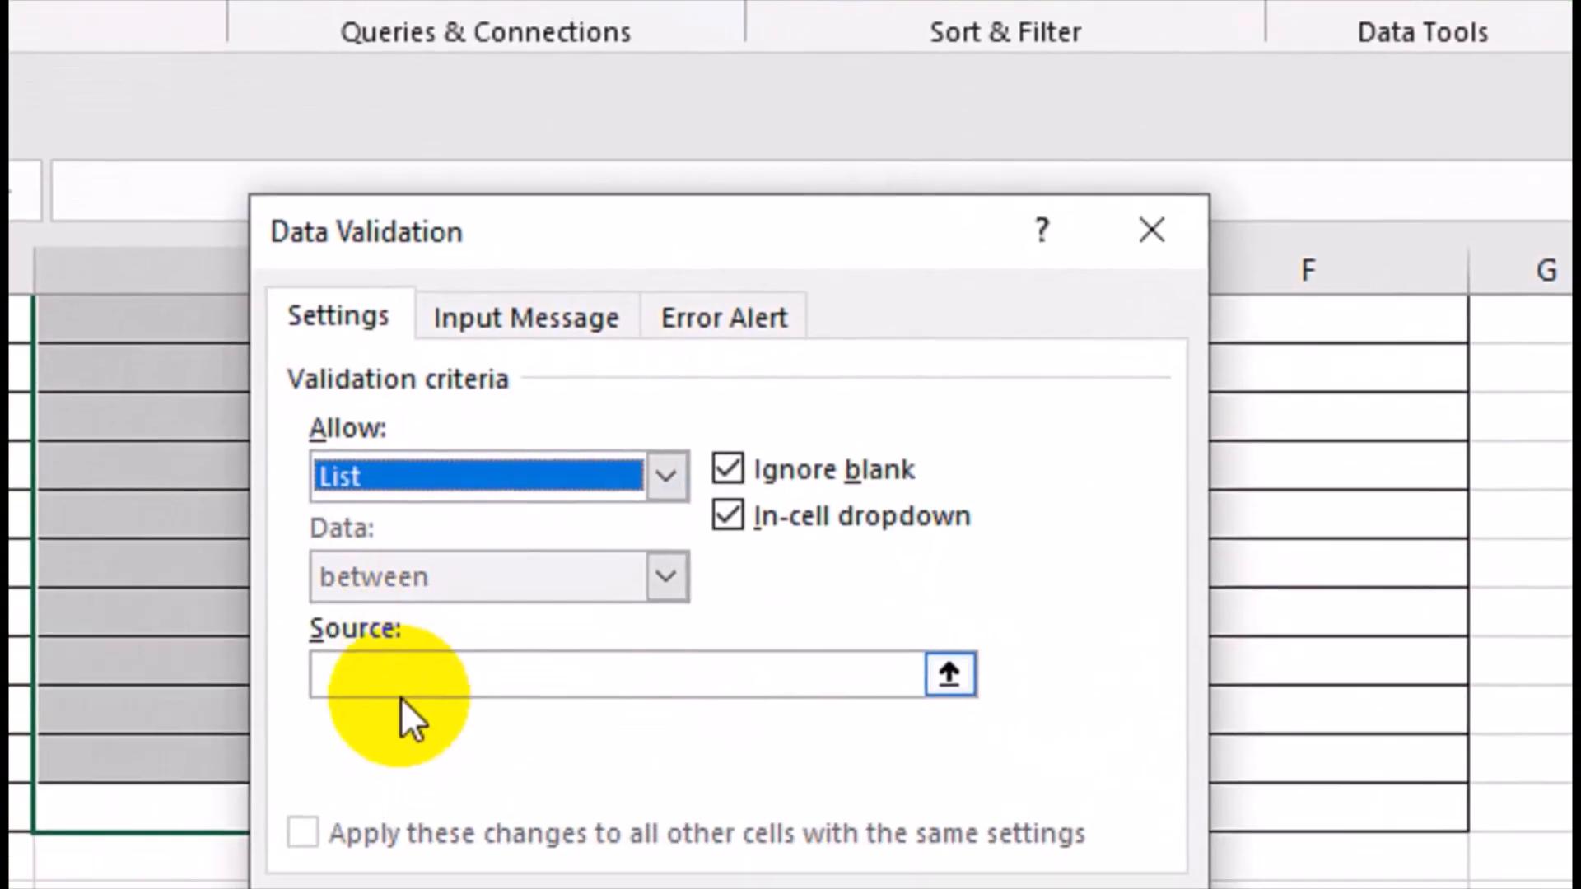
pyautogui.click(387, 757)
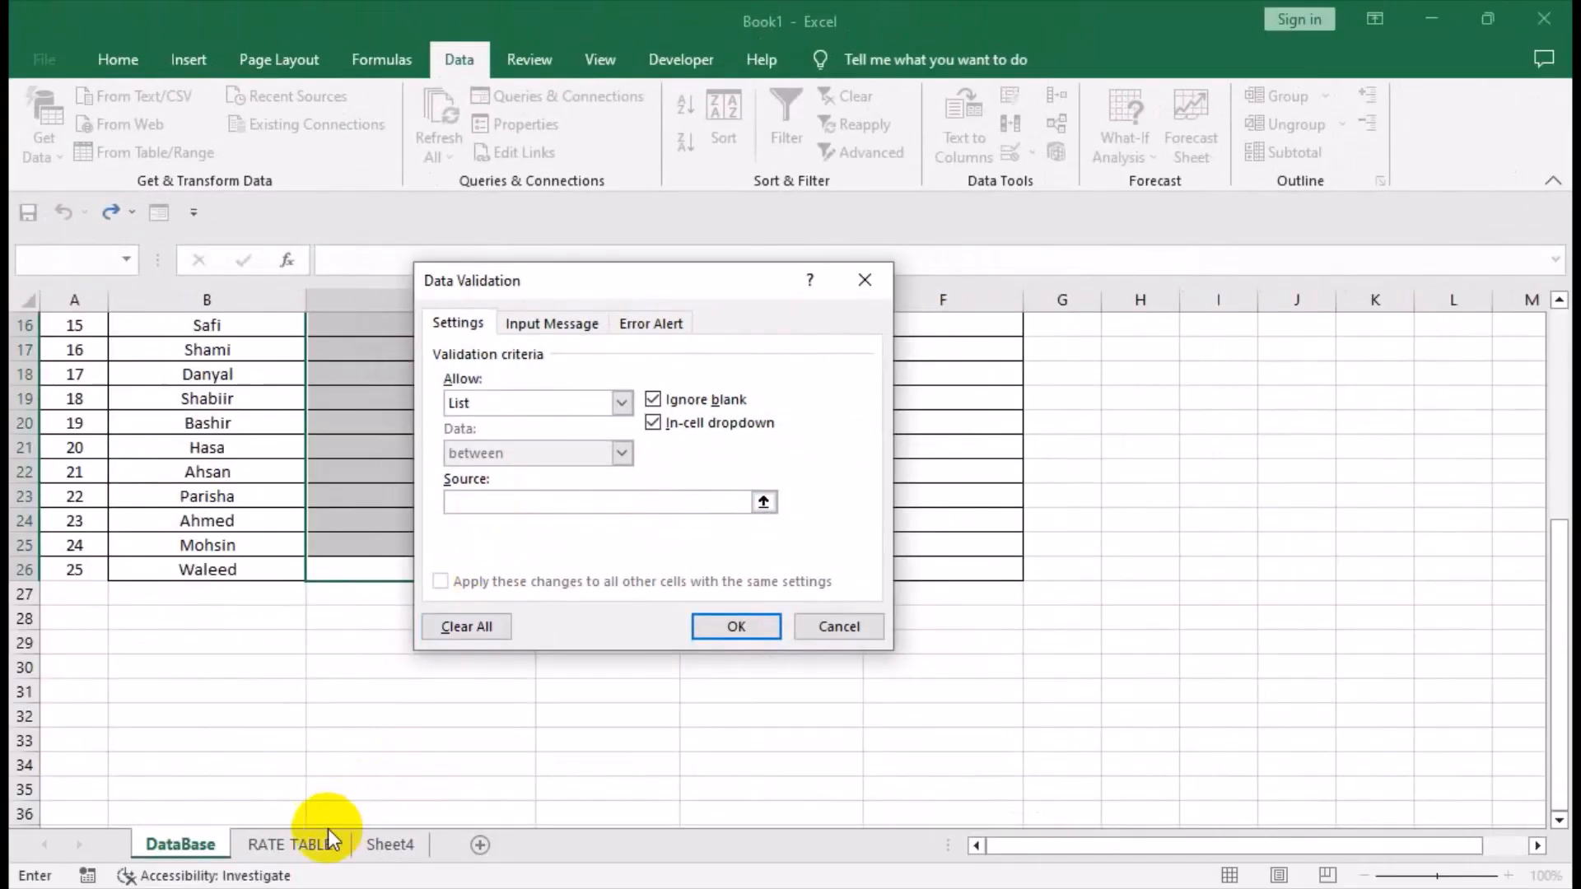
pyautogui.click(329, 840)
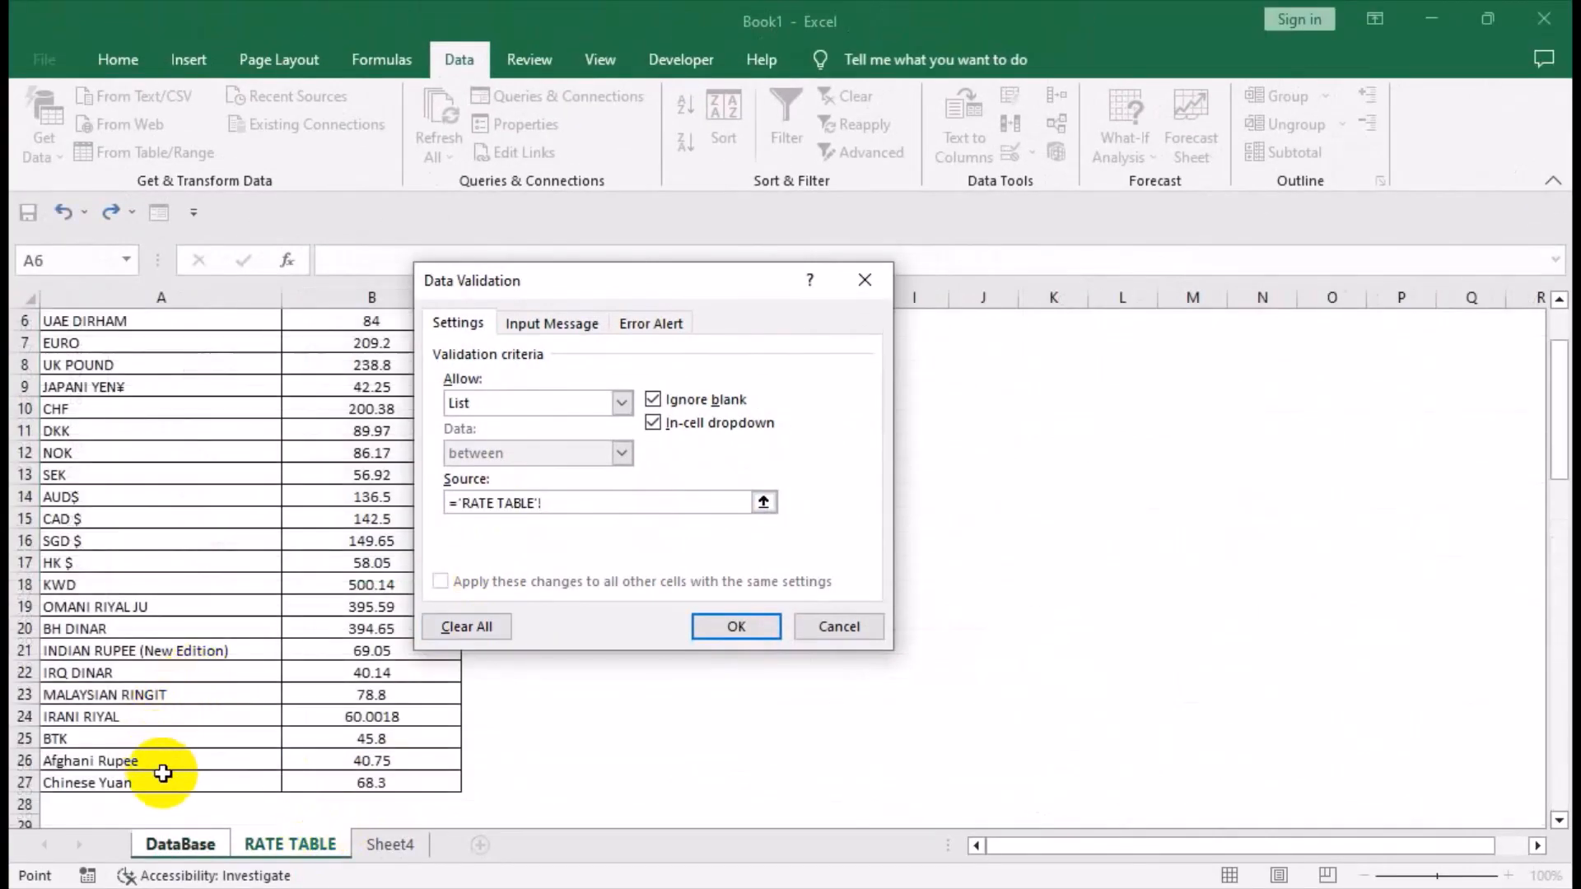
pyautogui.hotkey('ctrl', 'a')
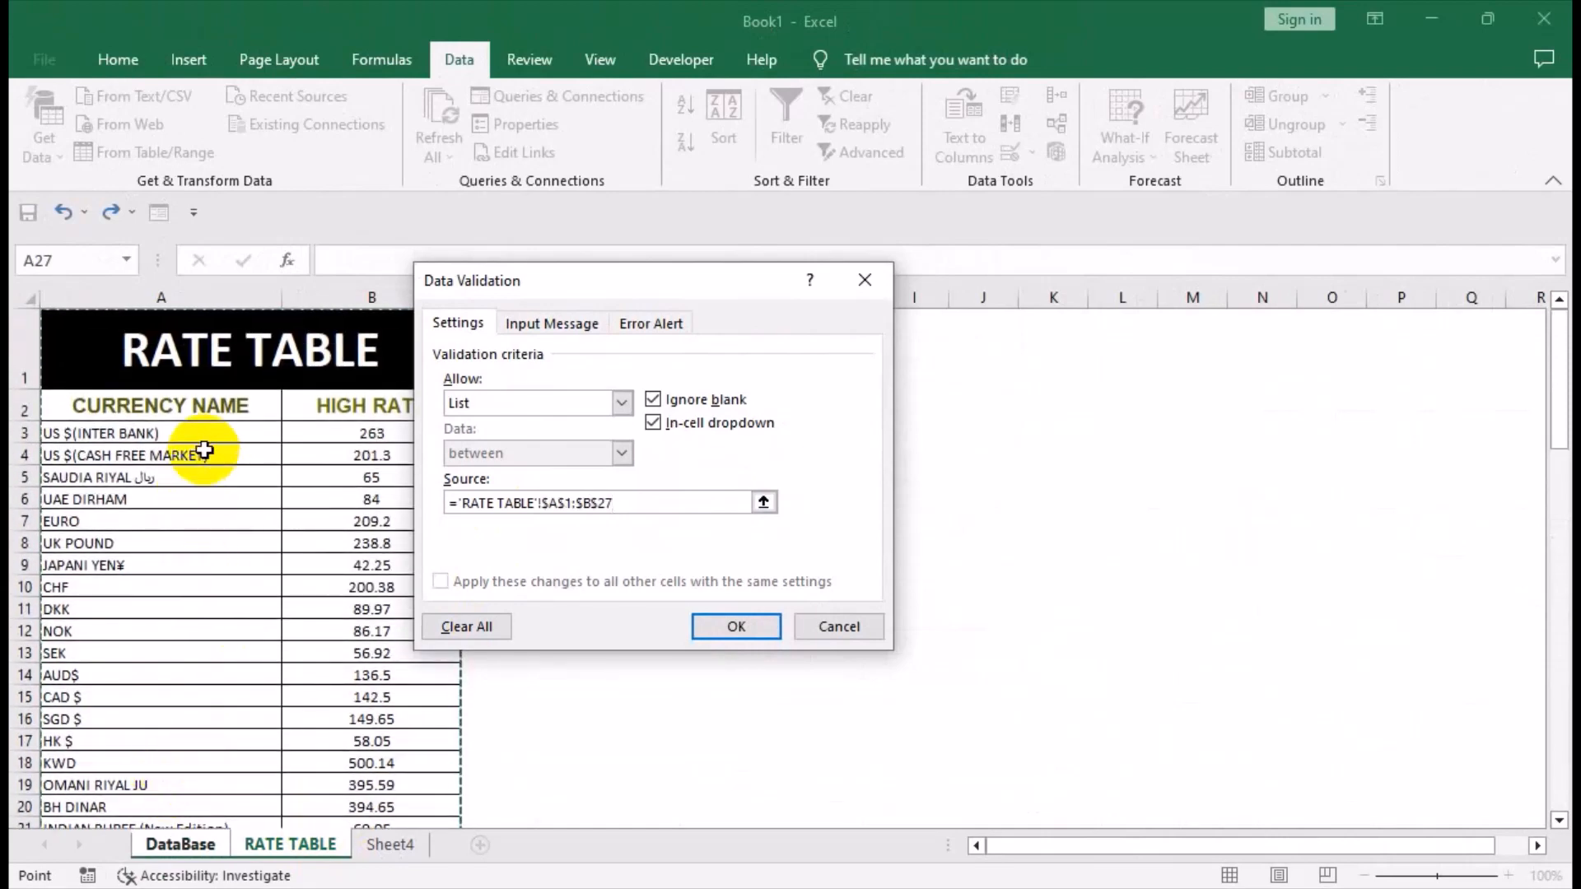
pyautogui.hotkey('ctrl', 'shift', 'Down')
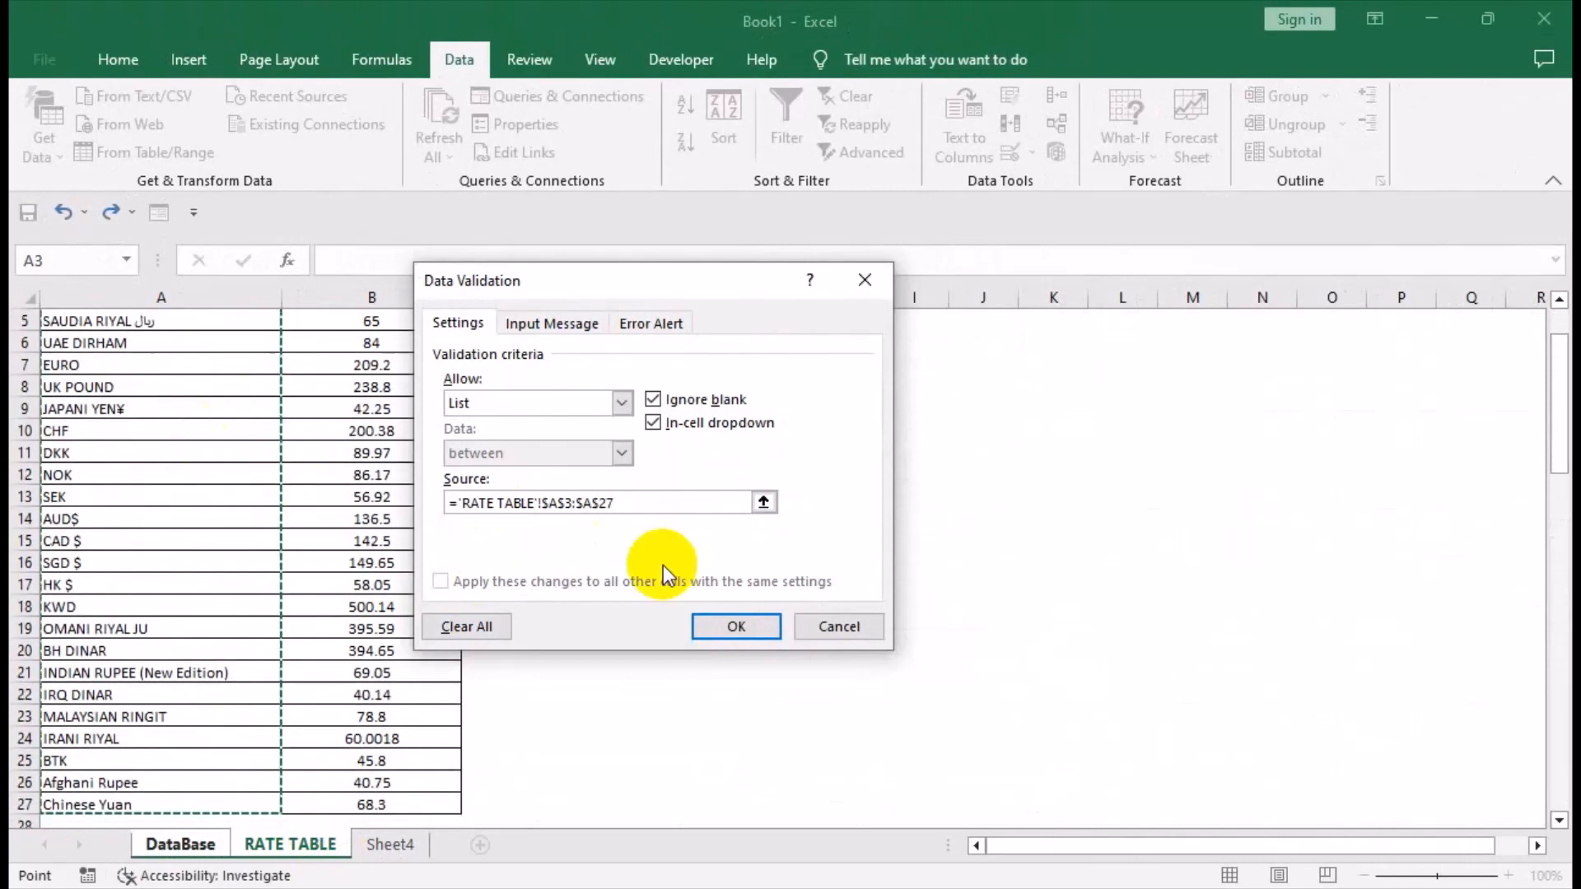
pyautogui.click(741, 627)
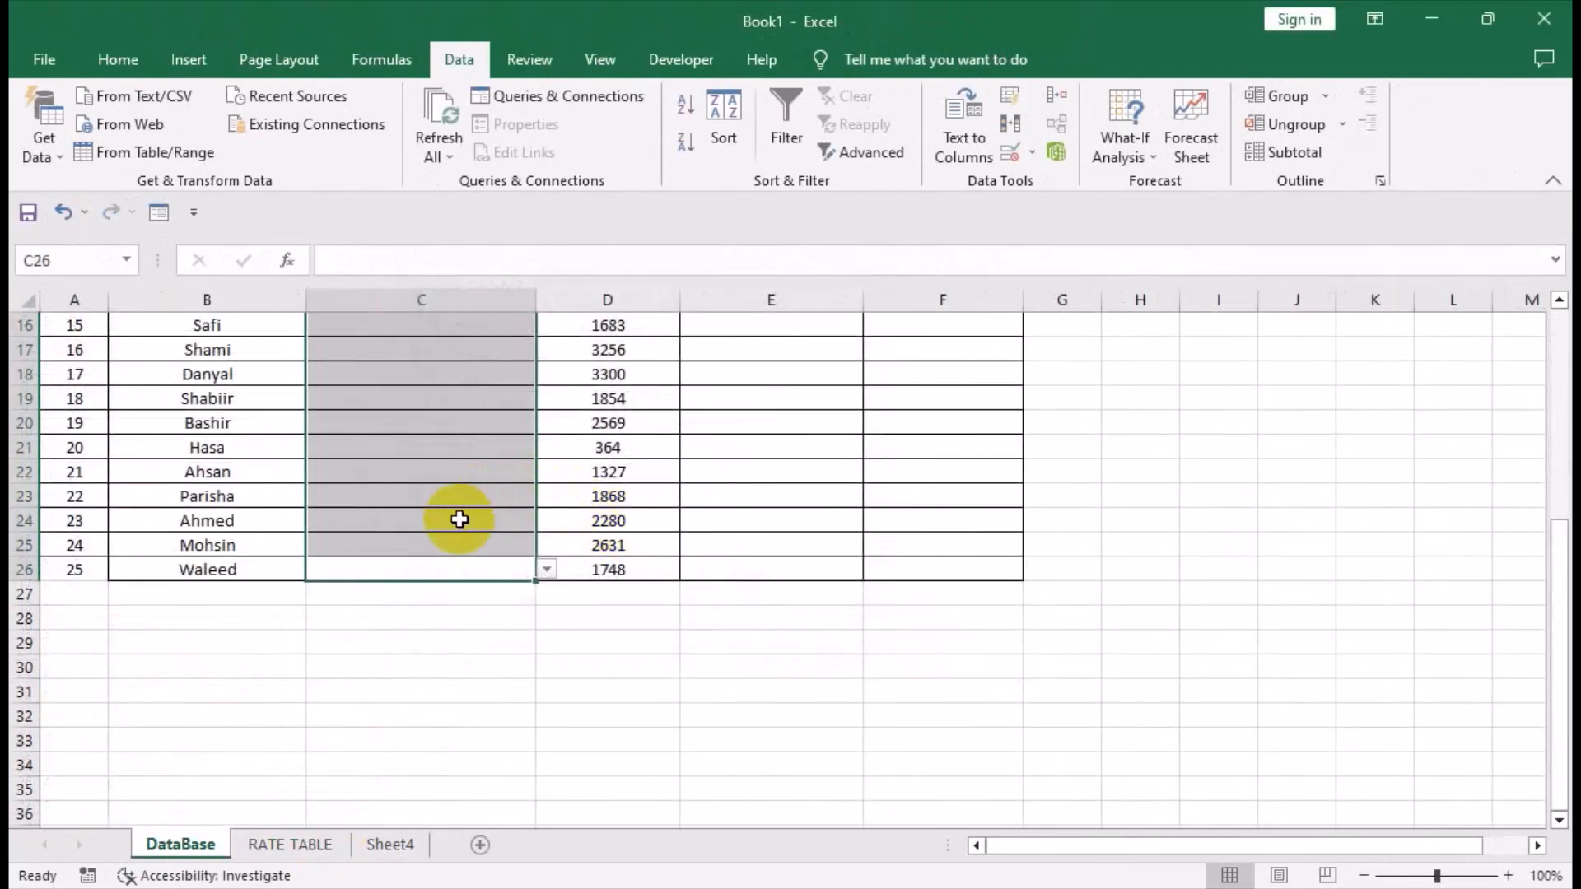
# Copy the currency names with their heading, A2:A27, from the RATE TABLE sheet and return to the DataBase sheet.
pyautogui.click(290, 844)
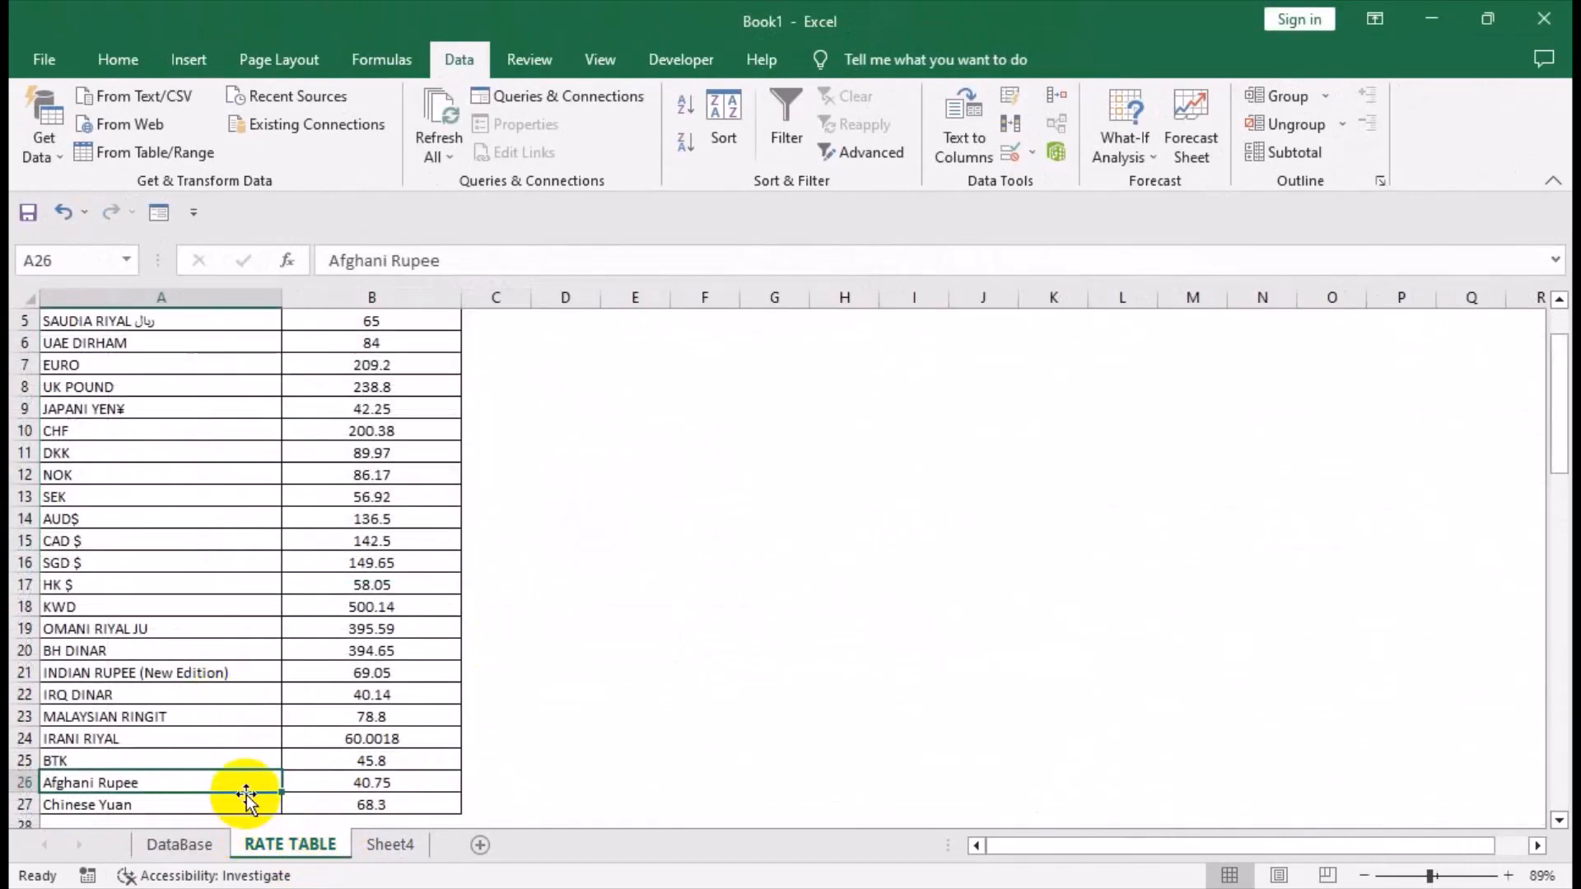
pyautogui.click(243, 803)
pyautogui.hotkey('ctrl', 'a')
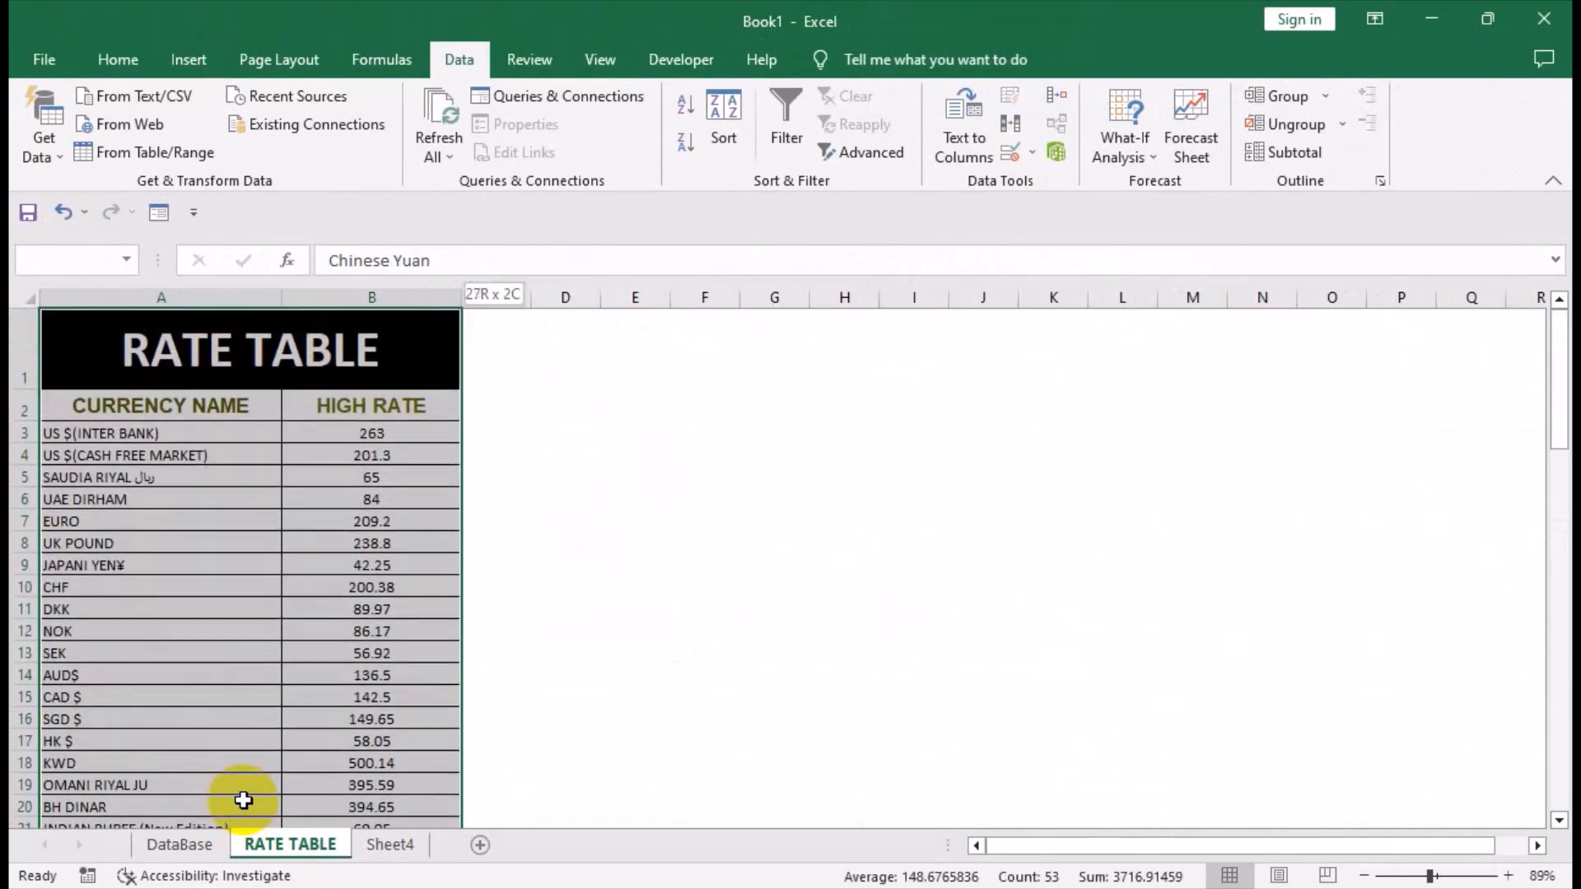
pyautogui.hotkey('shift', 'Down')
pyautogui.hotkey('shift', 'Left')
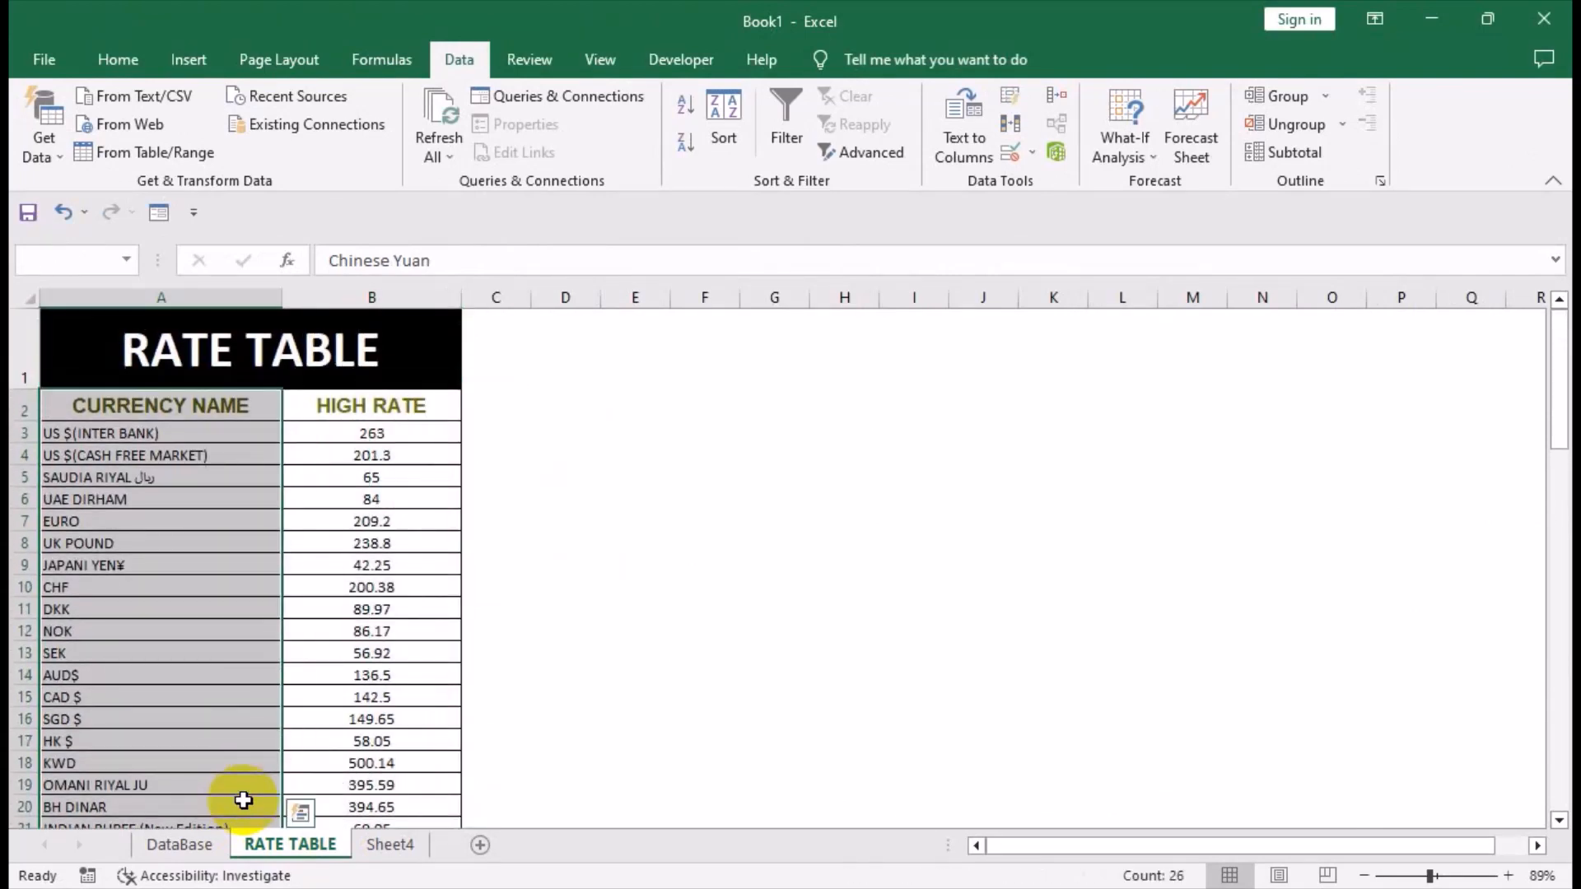
pyautogui.hotkey('ctrl', 'c')
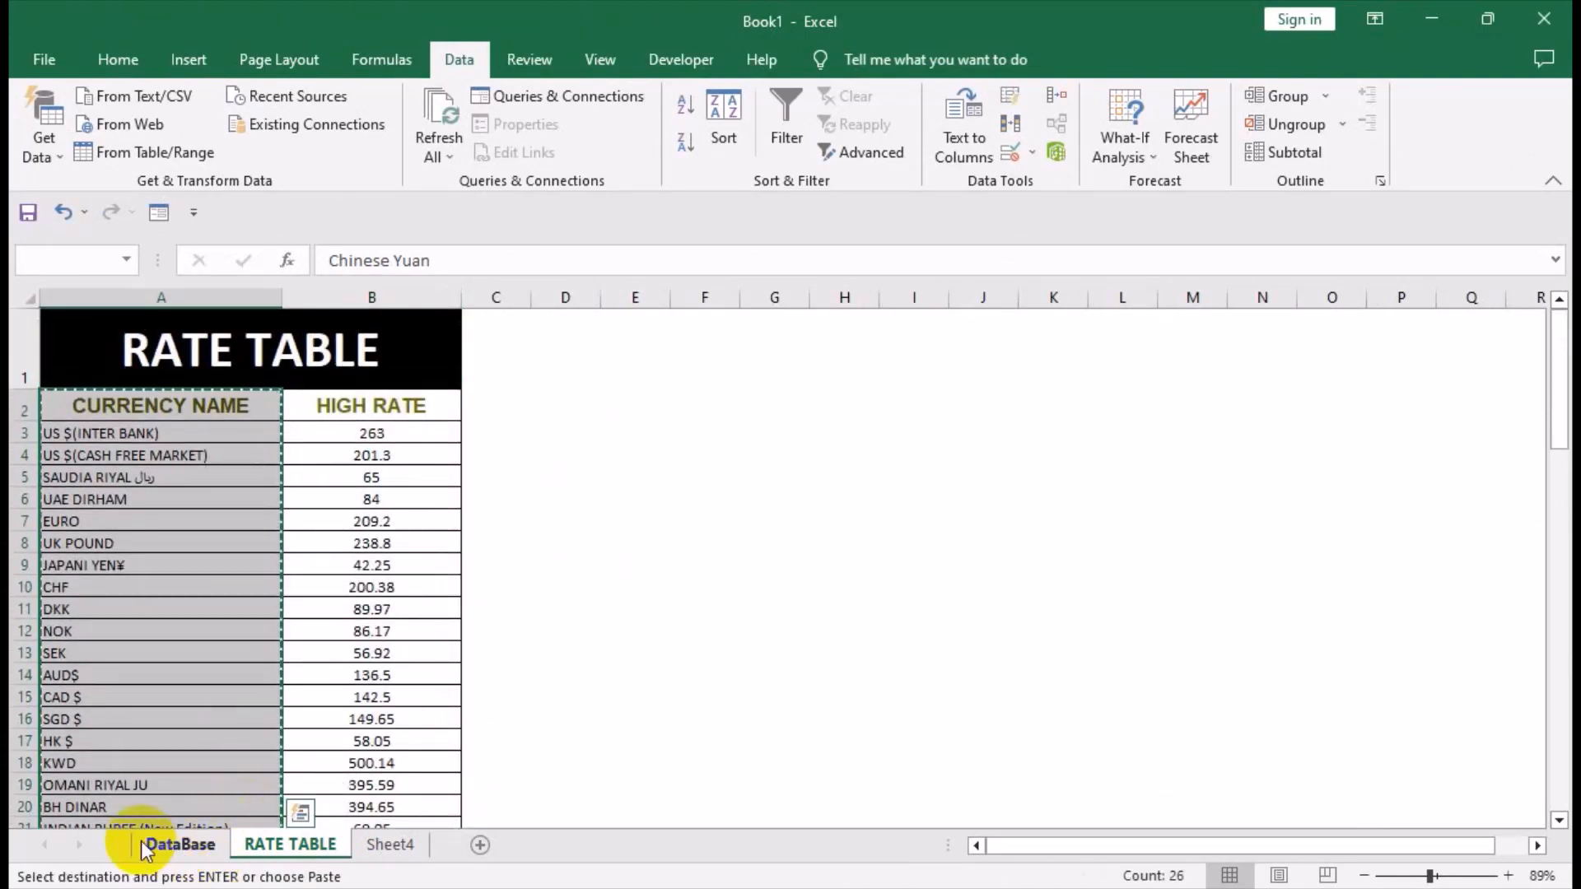
pyautogui.click(174, 844)
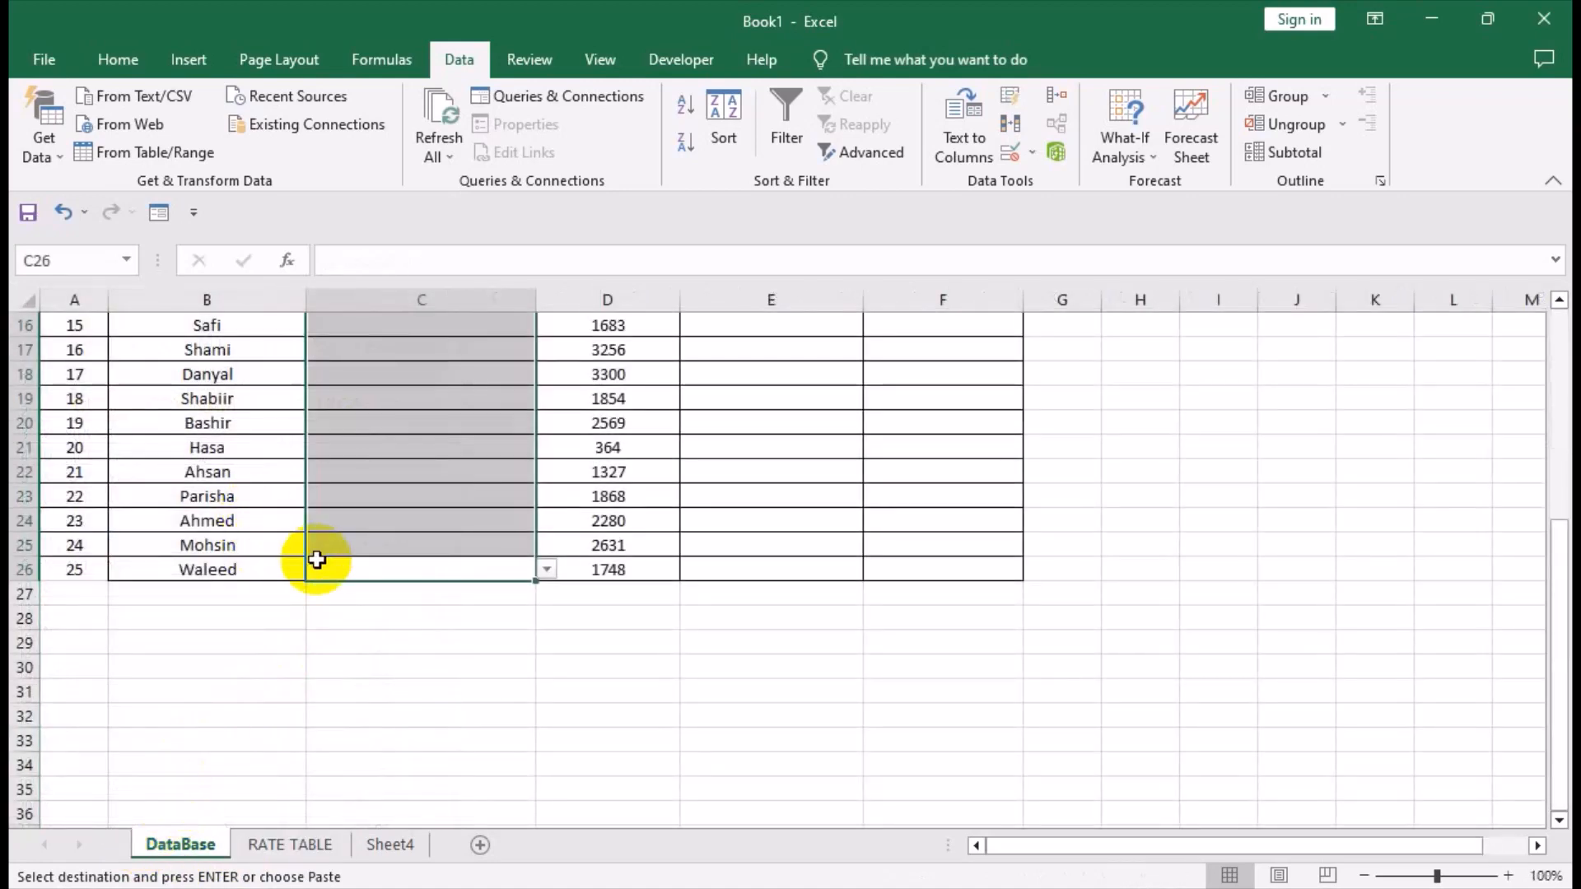
pyautogui.hotkey('ctrl', 'v')
pyautogui.press('Up')
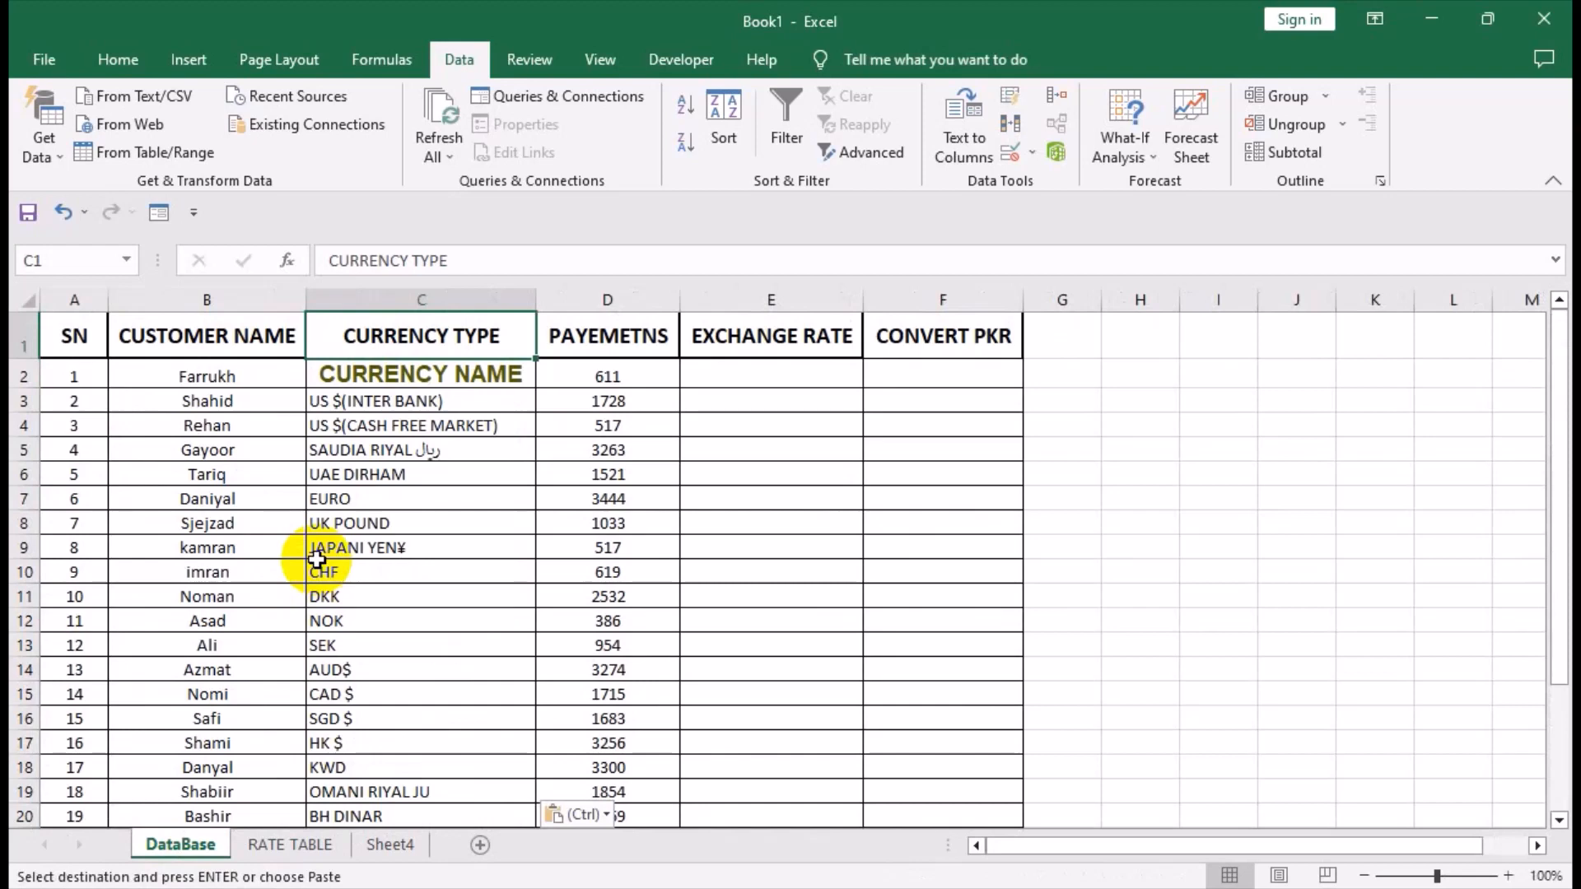
pyautogui.hotkey('ctrl', 'z')
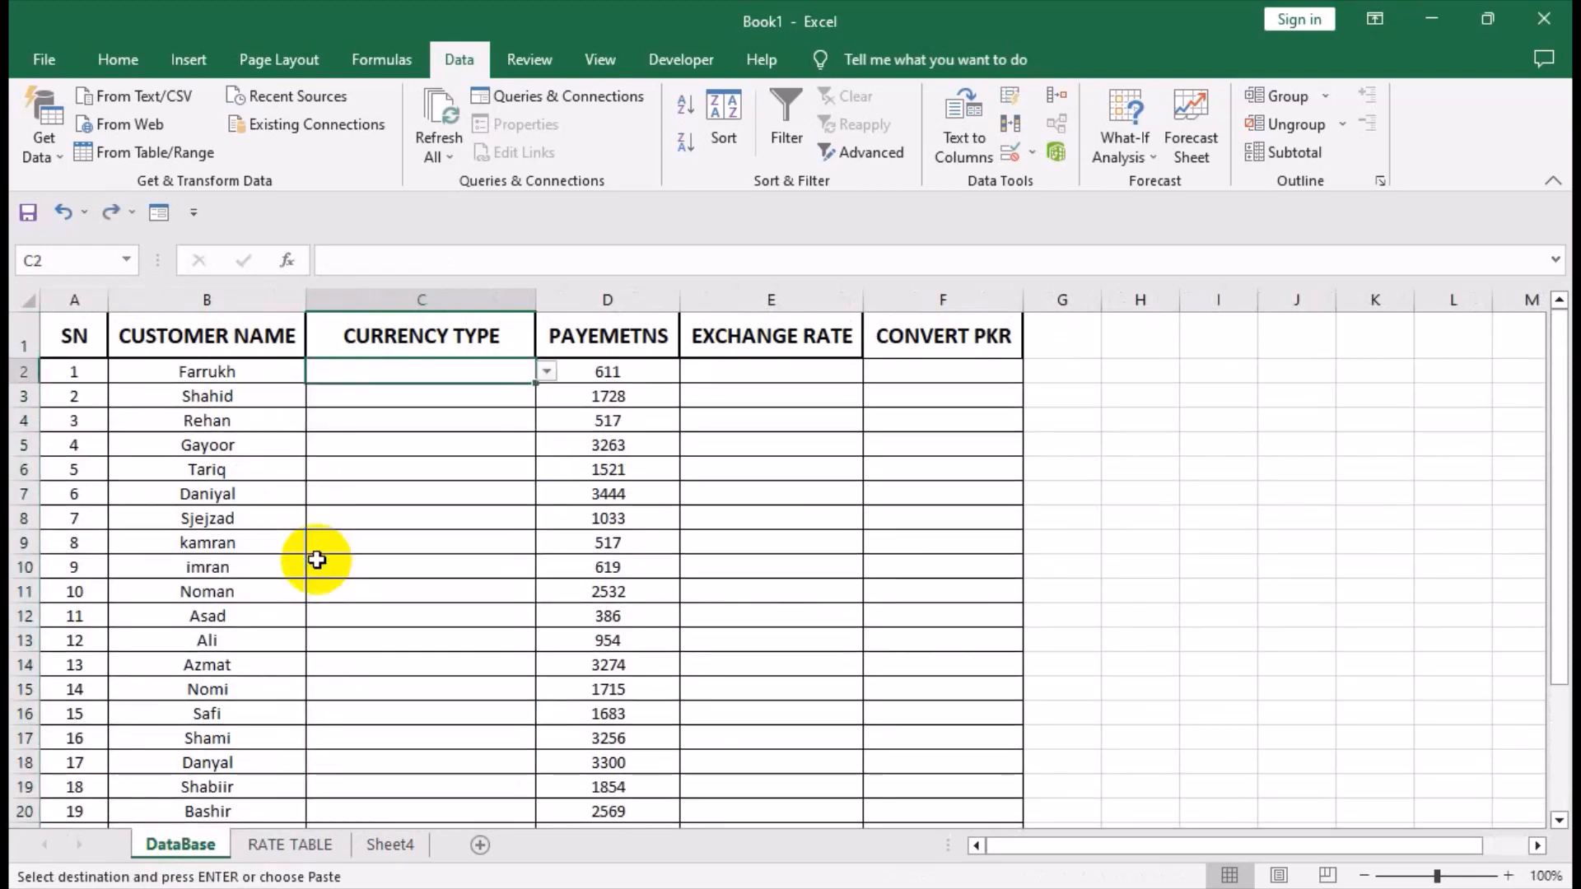
# Paste the copied currency column into the DataBase sheet starting at the heading cell C1.
pyautogui.press('Up')
pyautogui.hotkey('ctrl', 'v')
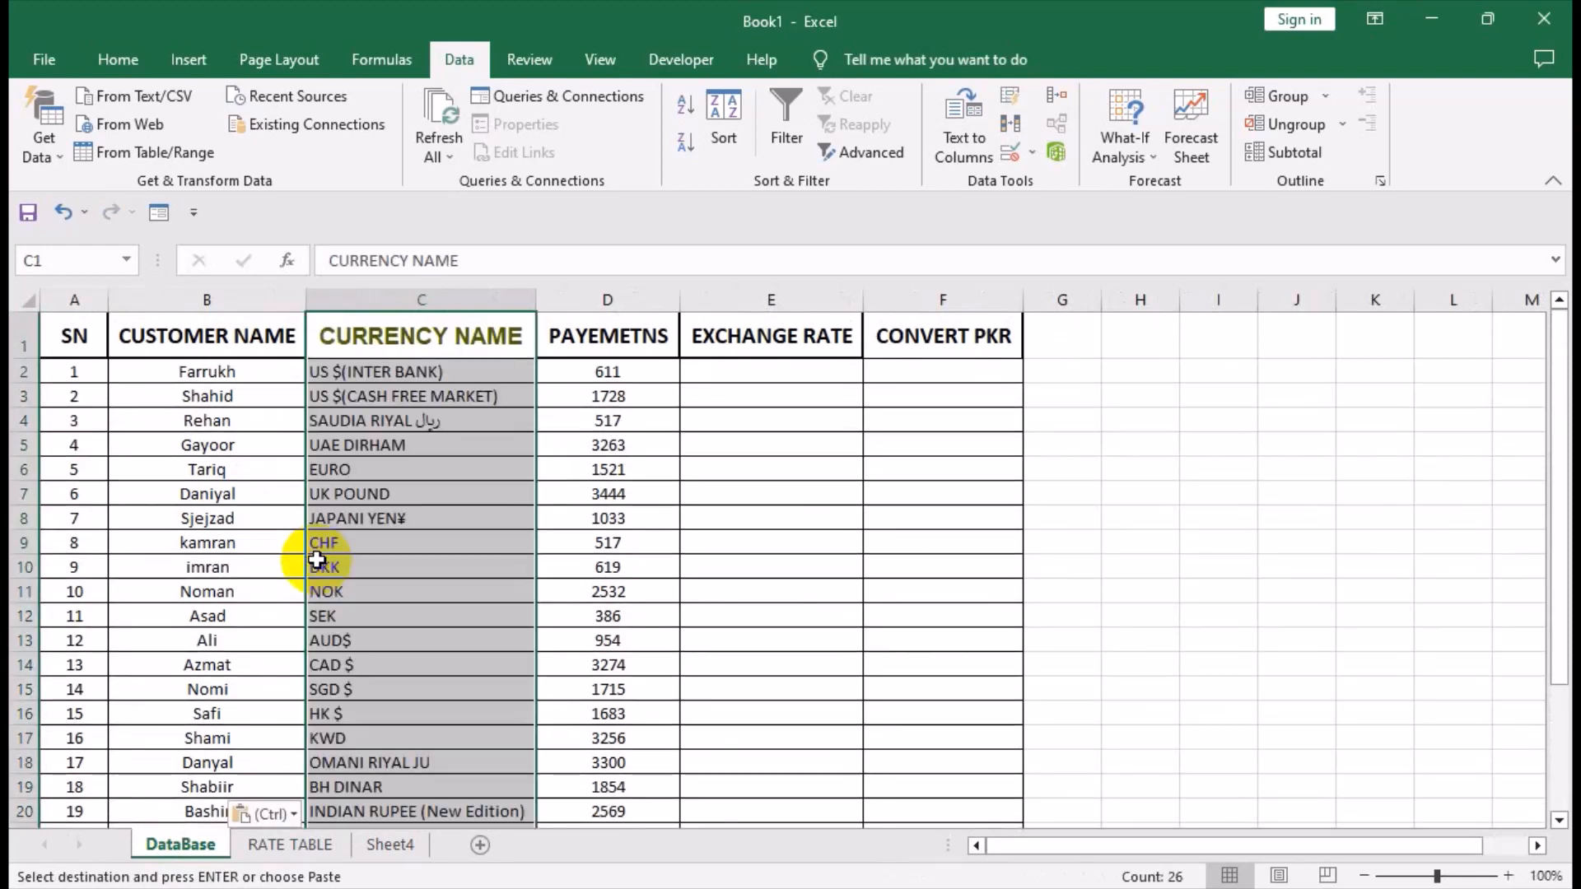
pyautogui.click(447, 340)
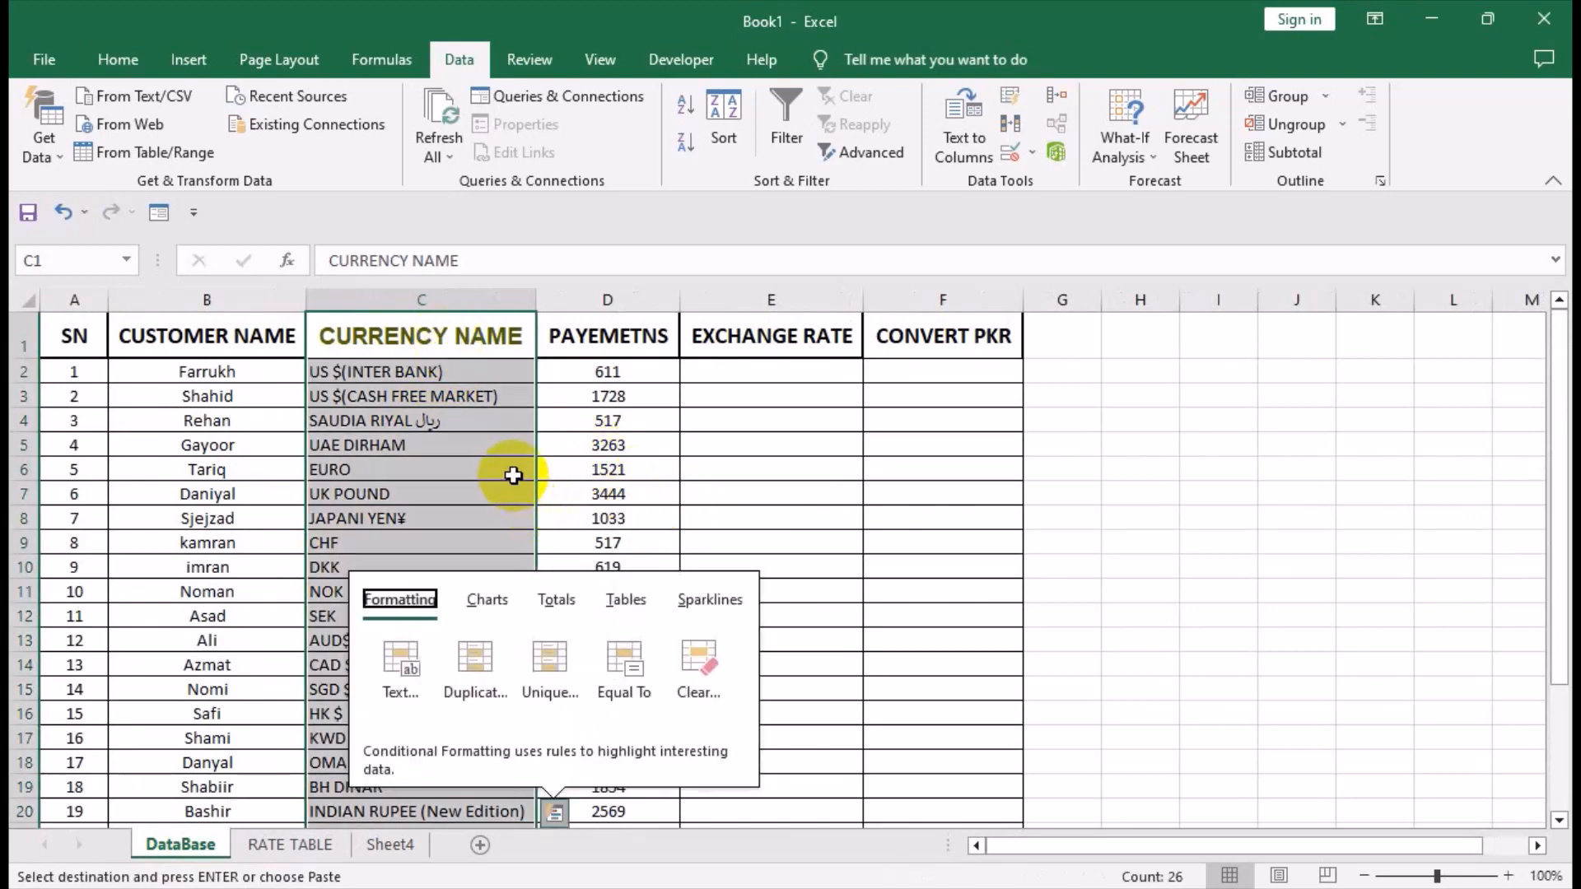
pyautogui.click(512, 469)
# Copy the CUSTOMER NAME heading's formatting onto the CURRENCY NAME heading in C1 with Format Painter.
pyautogui.click(452, 342)
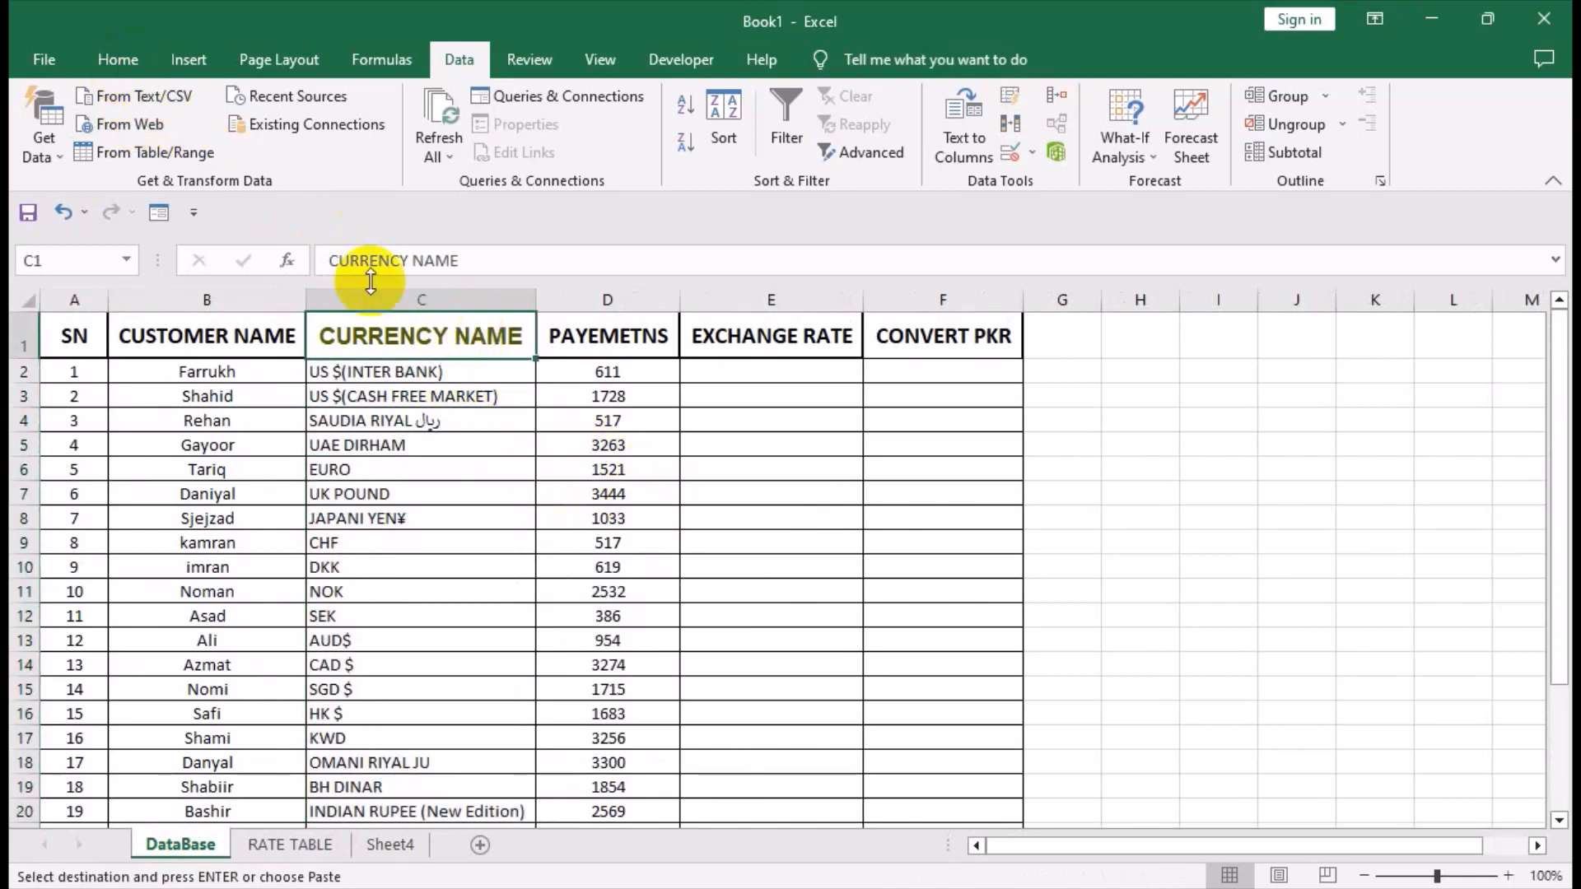
pyautogui.click(136, 58)
pyautogui.click(247, 337)
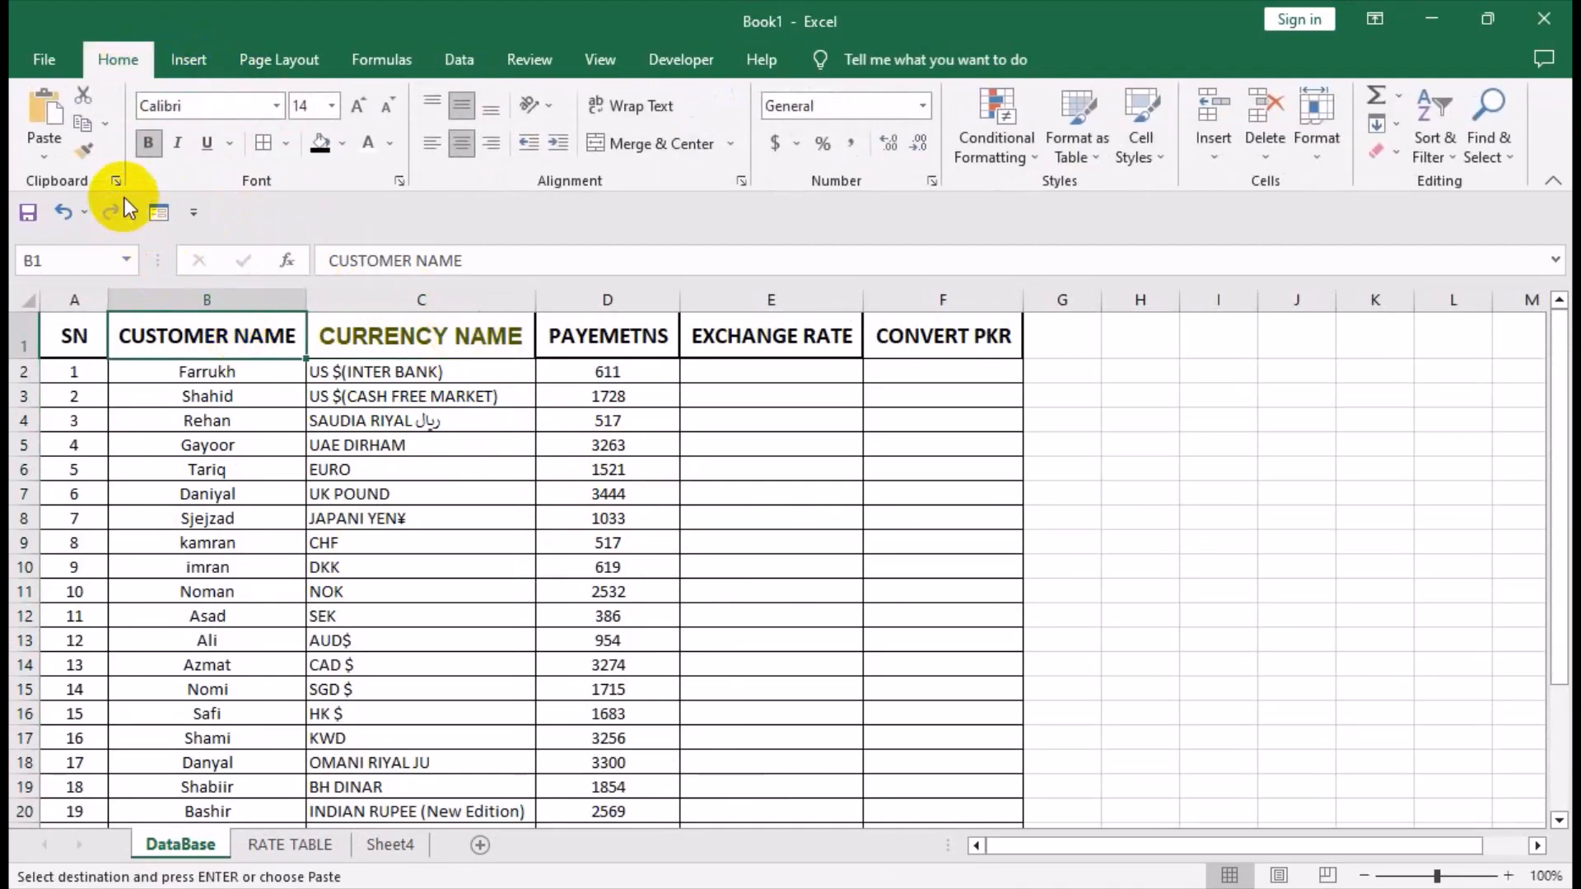
pyautogui.click(84, 153)
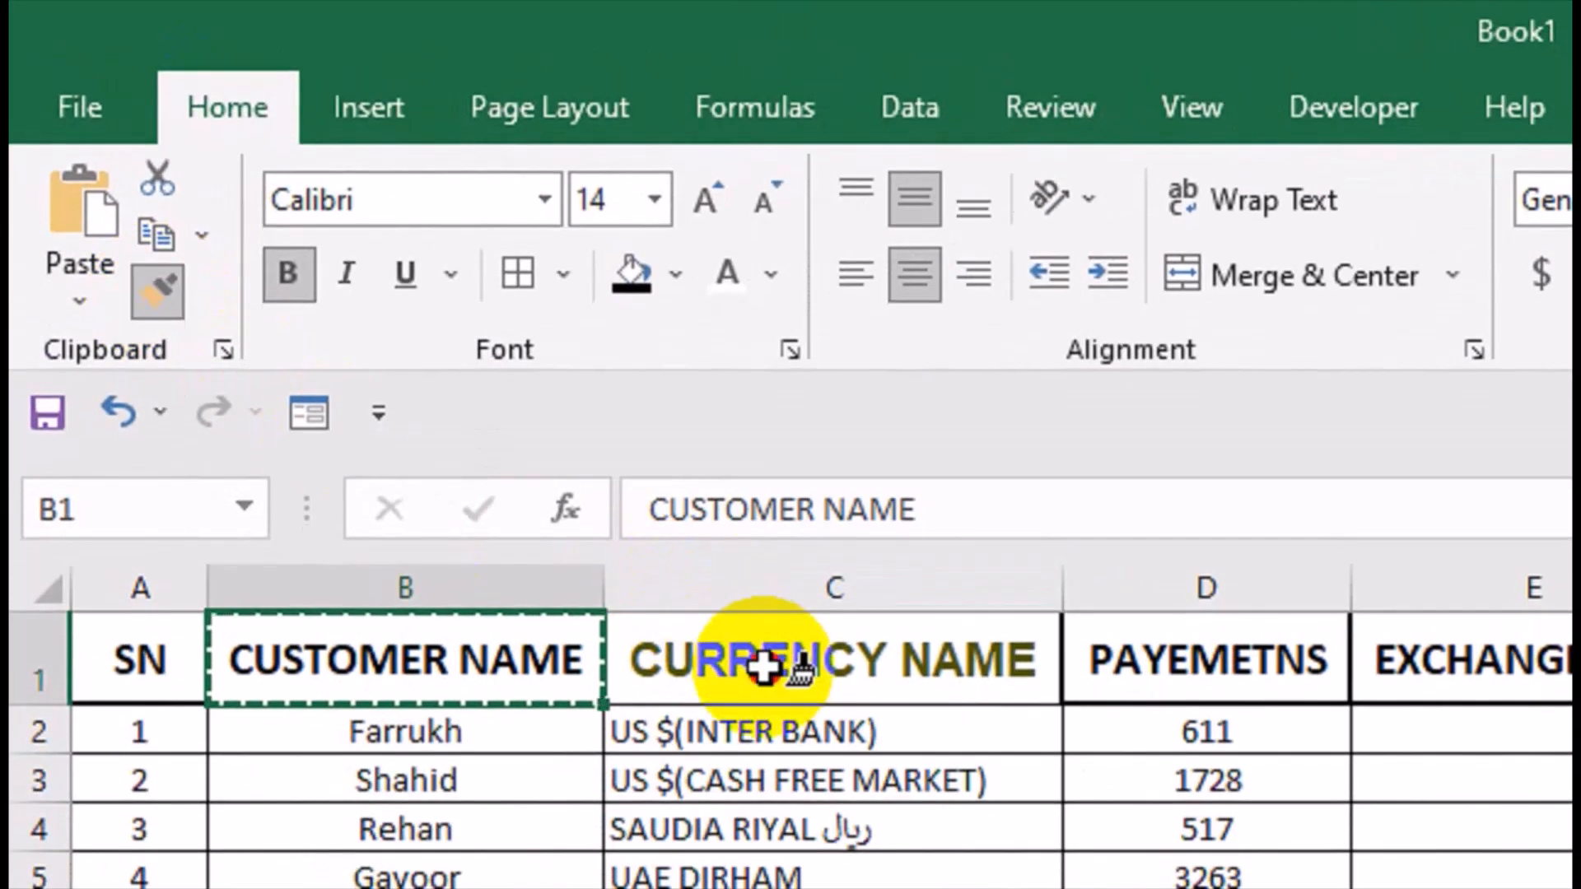
pyautogui.click(764, 665)
pyautogui.click(1023, 746)
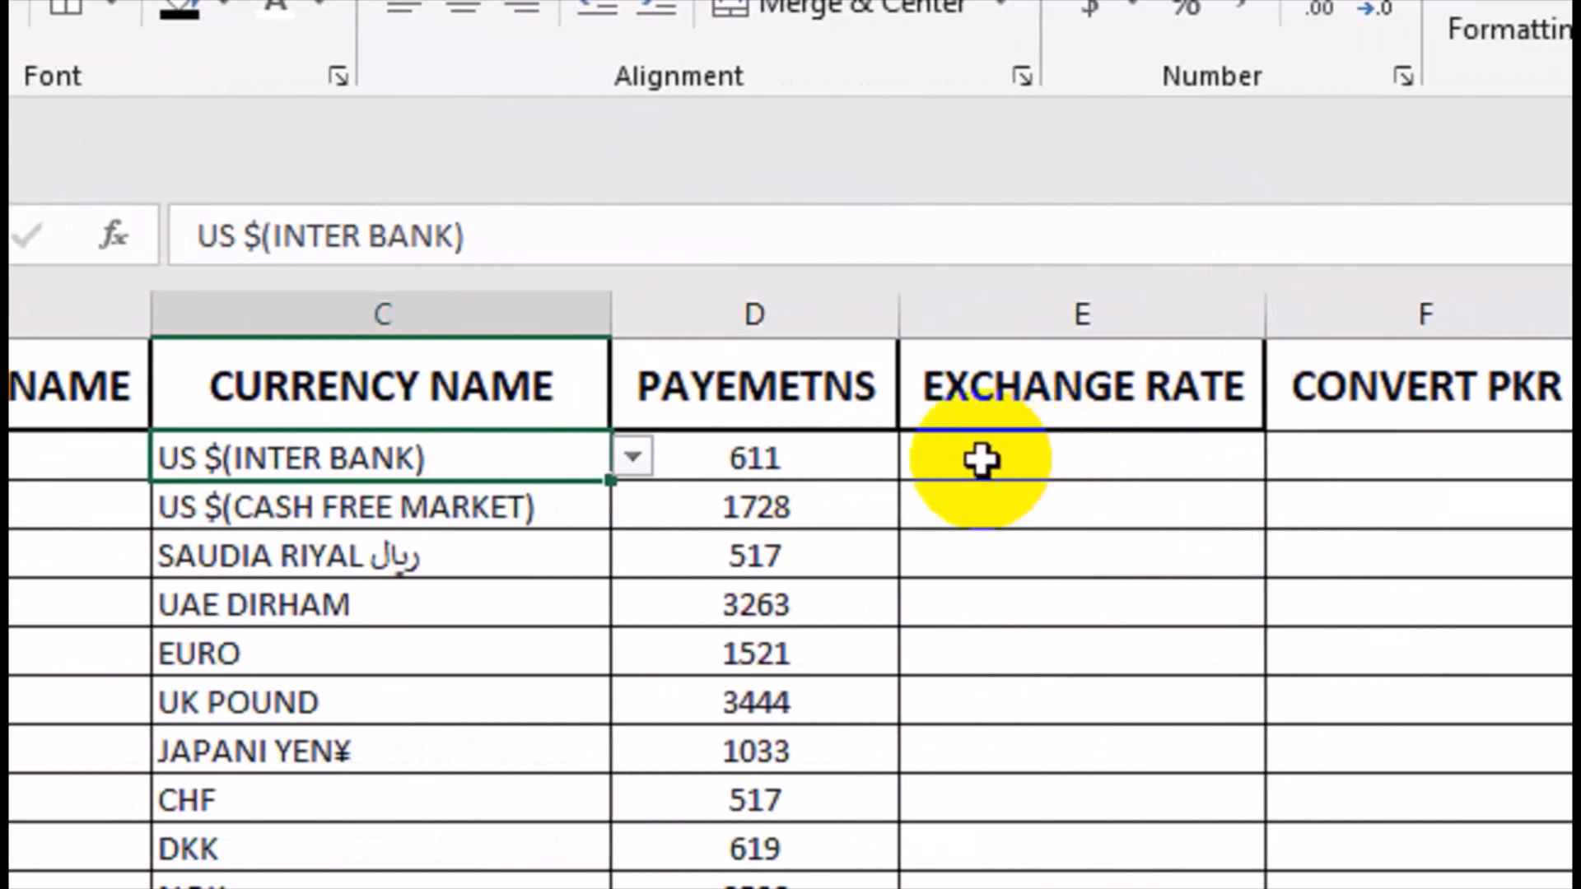
# Start an INDEX formula in E2 under EXCHANGE RATE with the absolute array 'RATE TABLE'!$B$3:$B$27.
pyautogui.click(1025, 466)
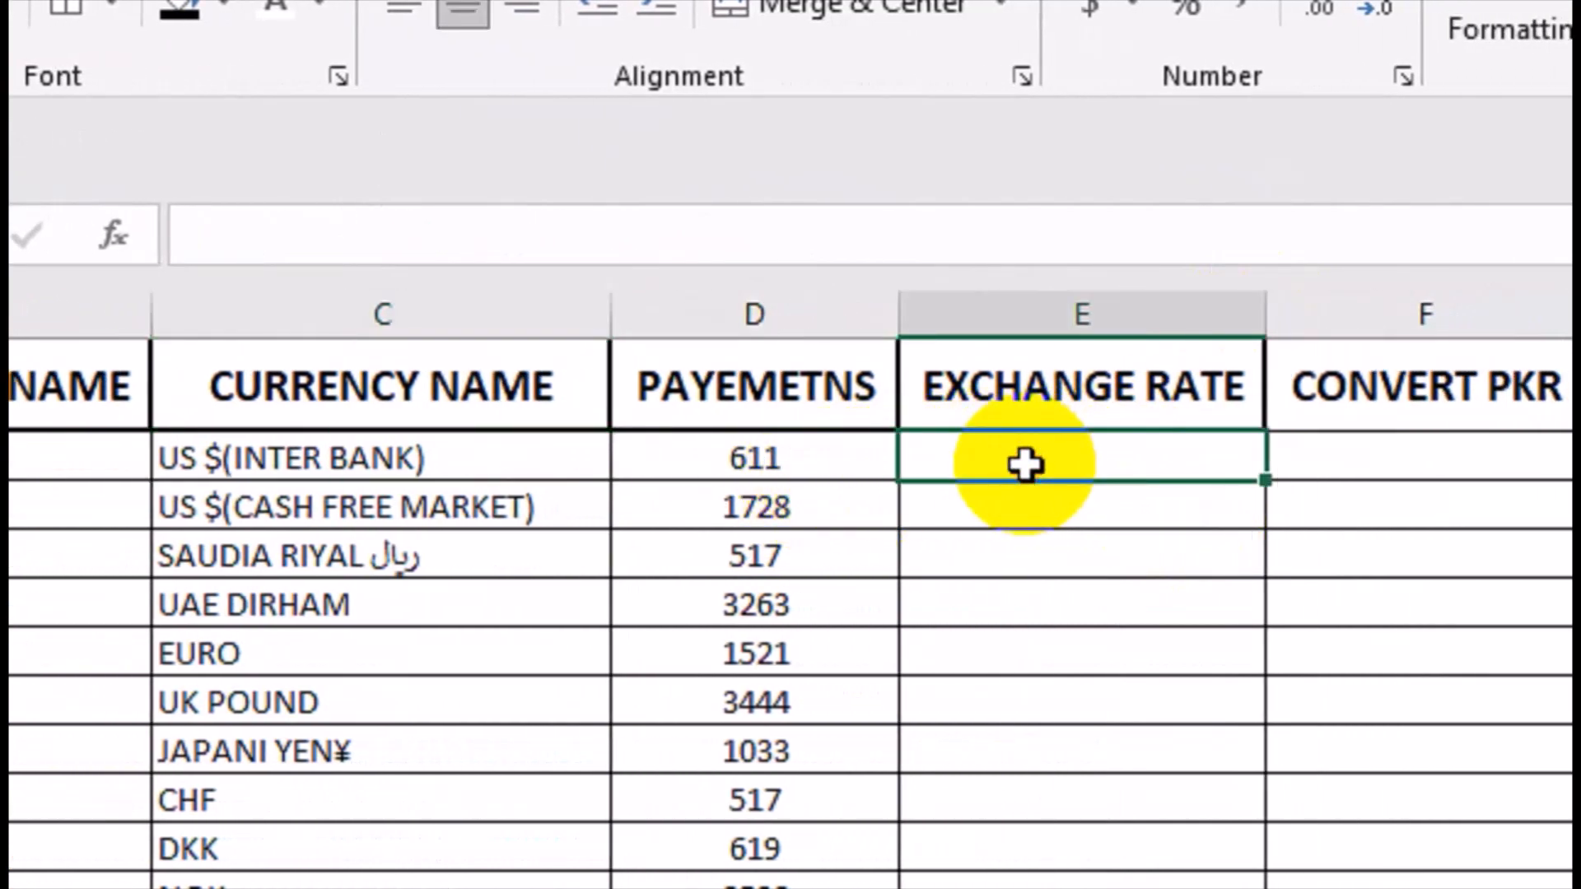
pyautogui.write('=IN')
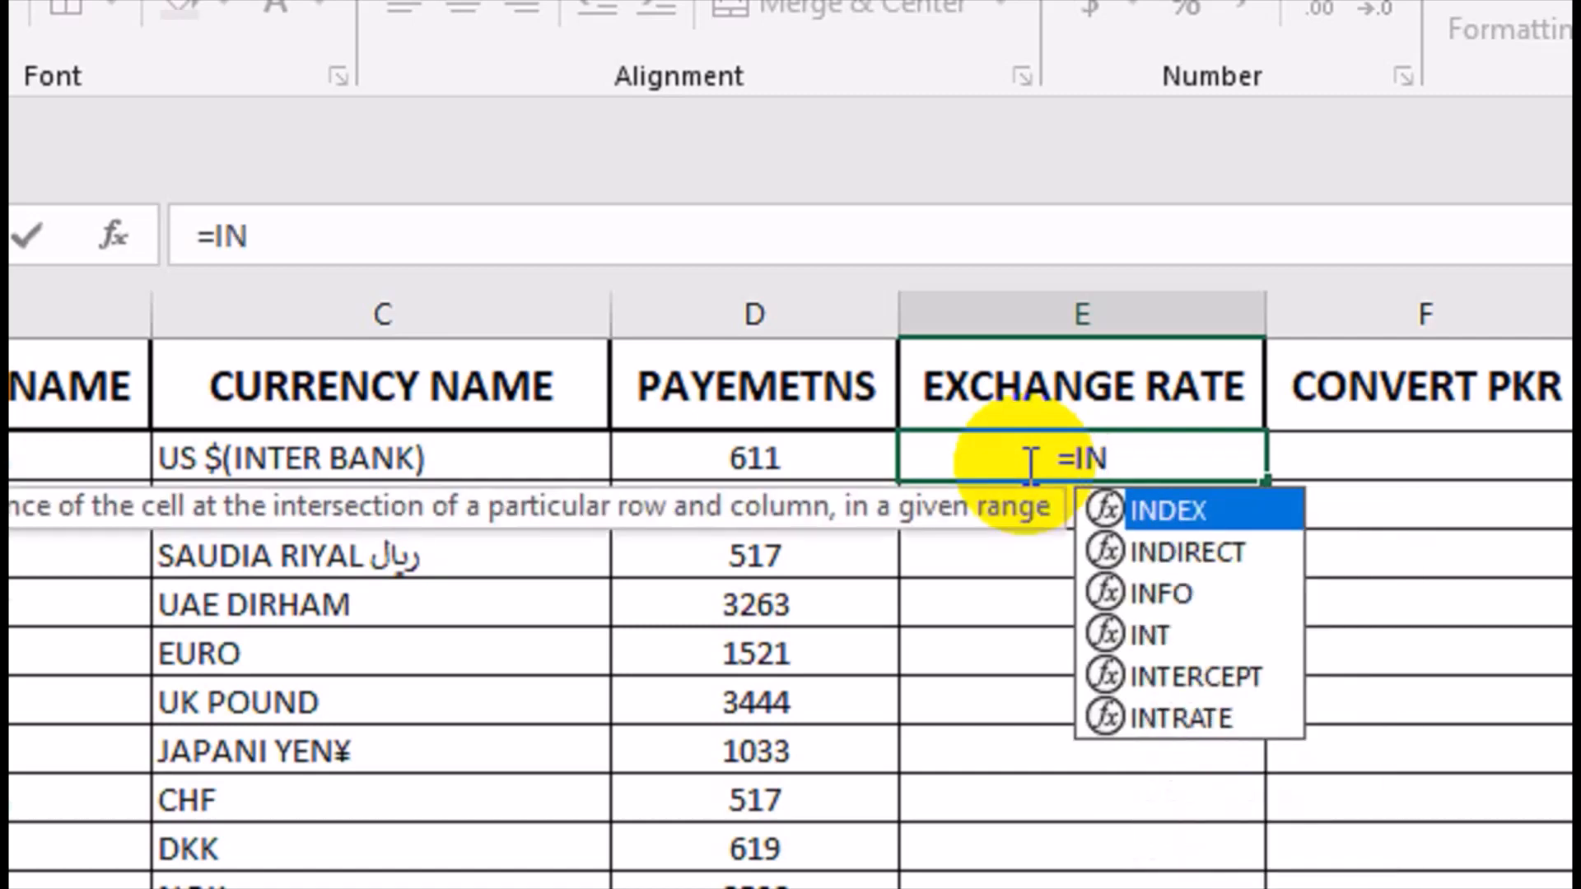
pyautogui.press('Tab')
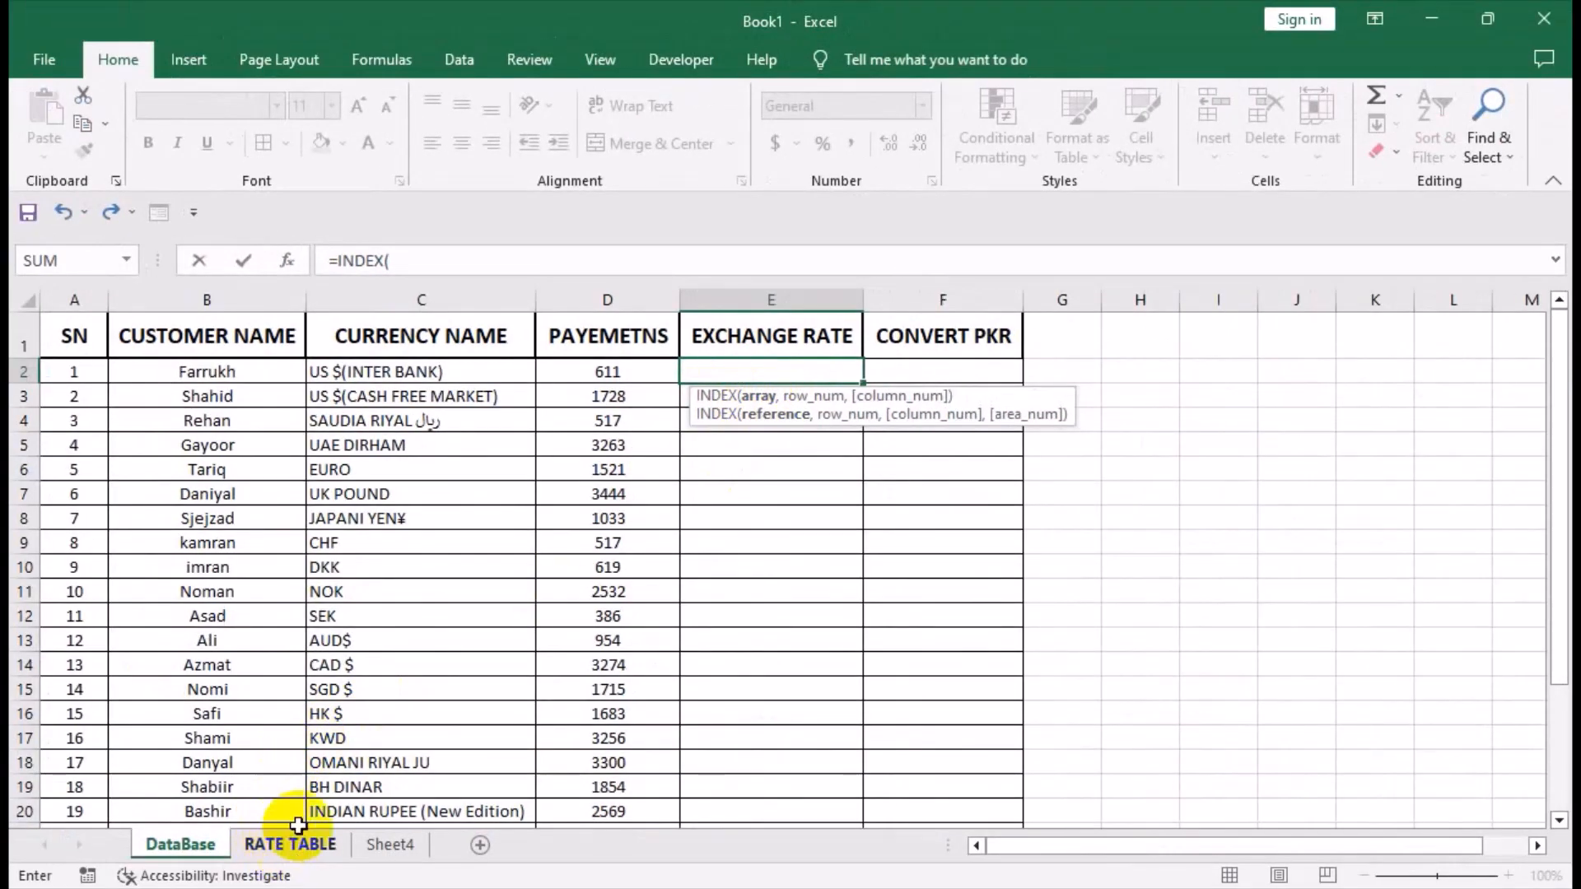
pyautogui.click(298, 828)
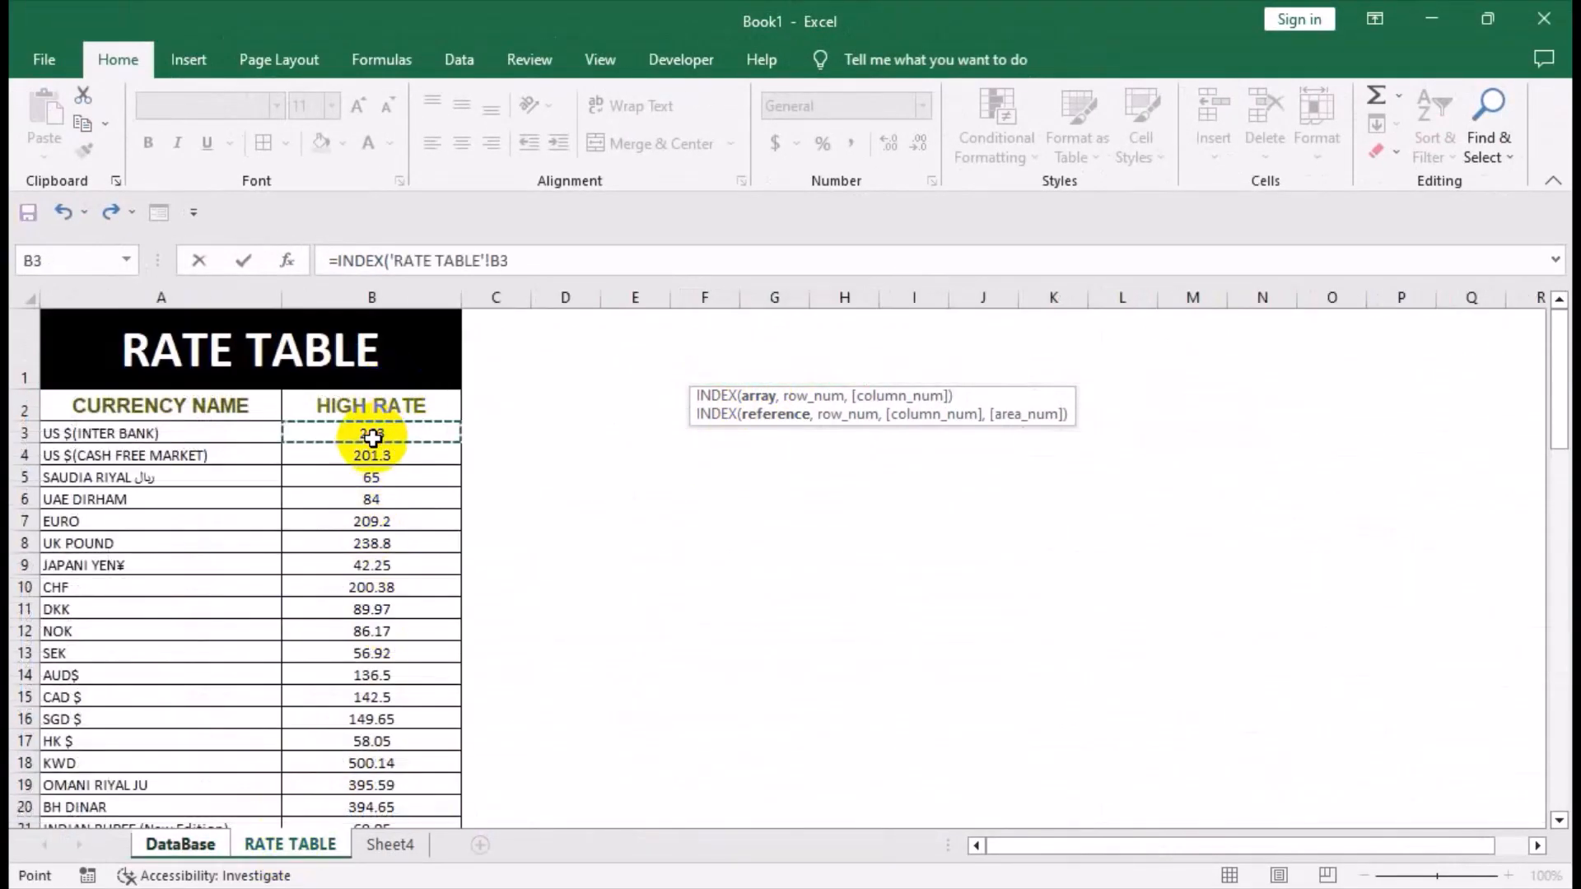
pyautogui.moveTo(372, 438); pyautogui.dragTo(396, 573)
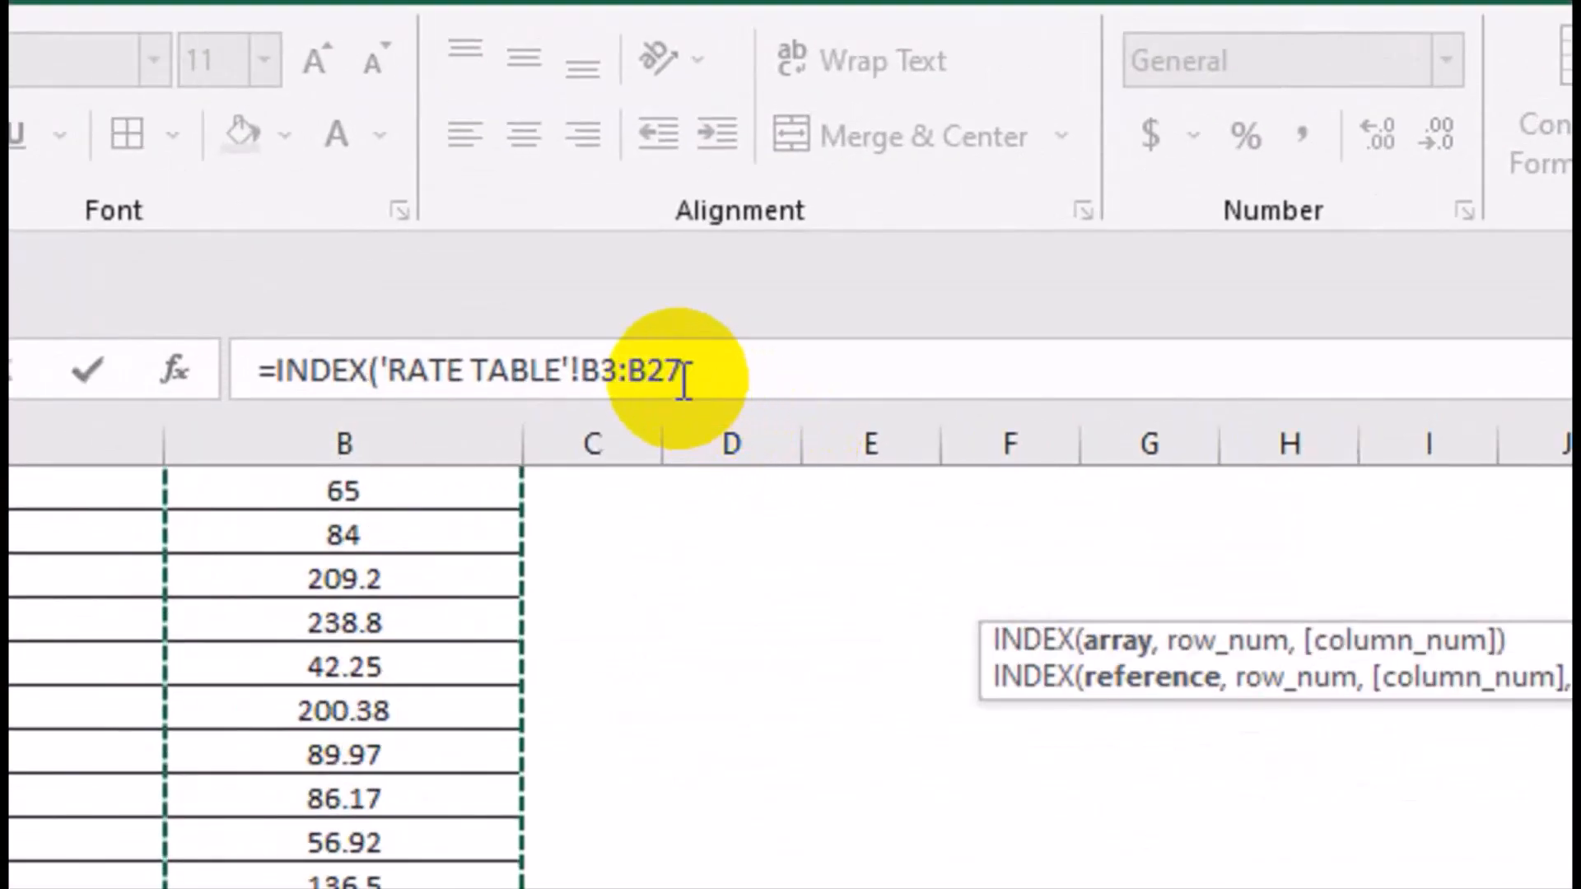
pyautogui.press('F4')
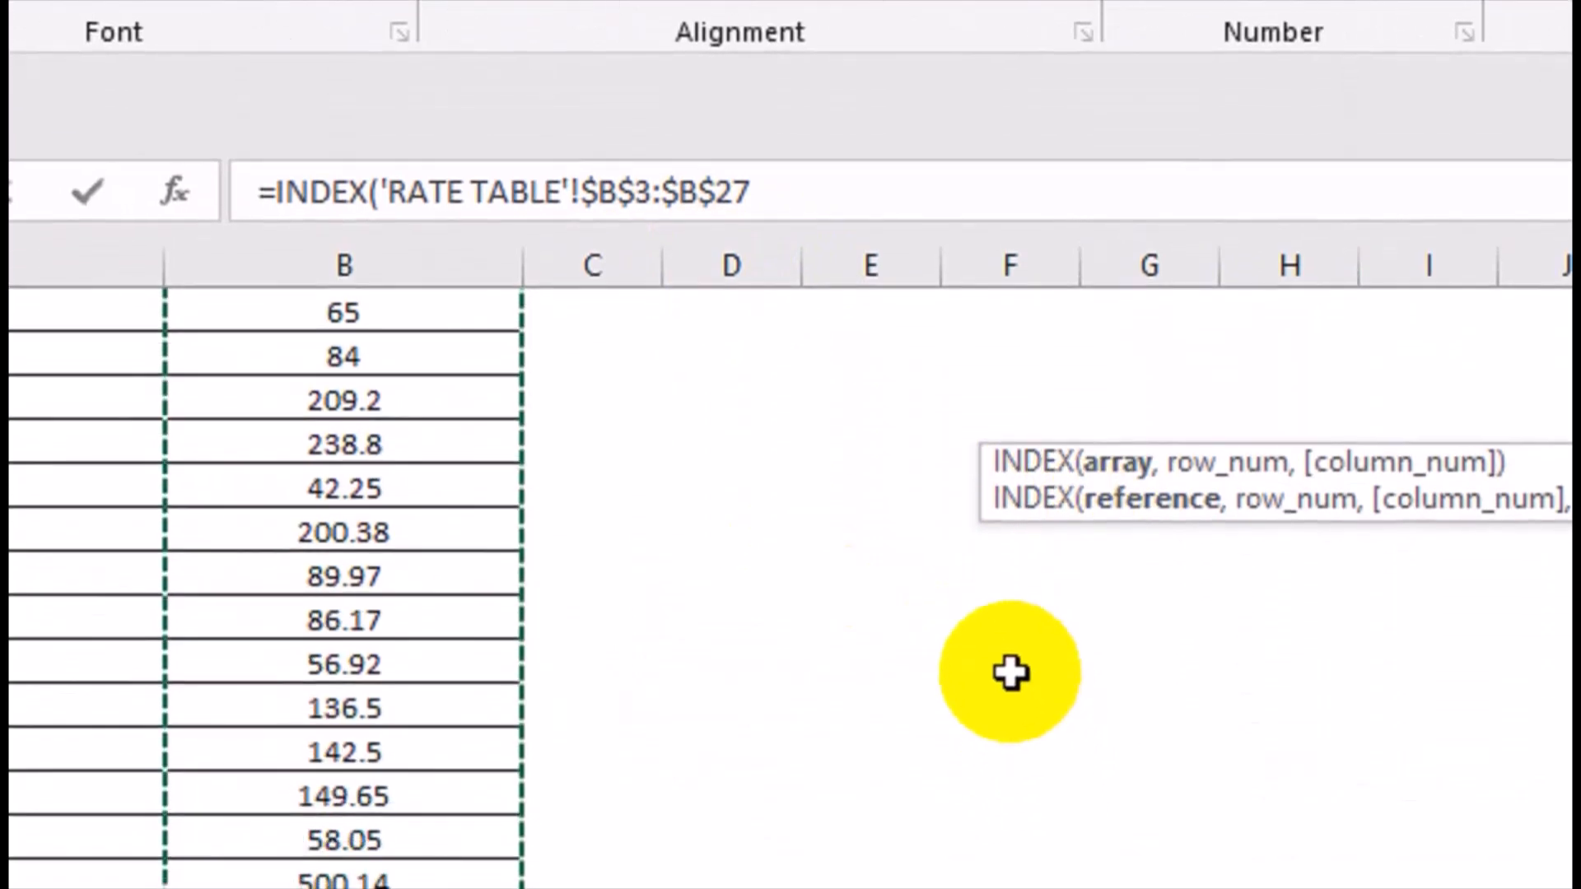
# Nest MATCH as the INDEX row number, with the currency cell DataBase!C2 as its lookup value.
pyautogui.write(',MATCH(')
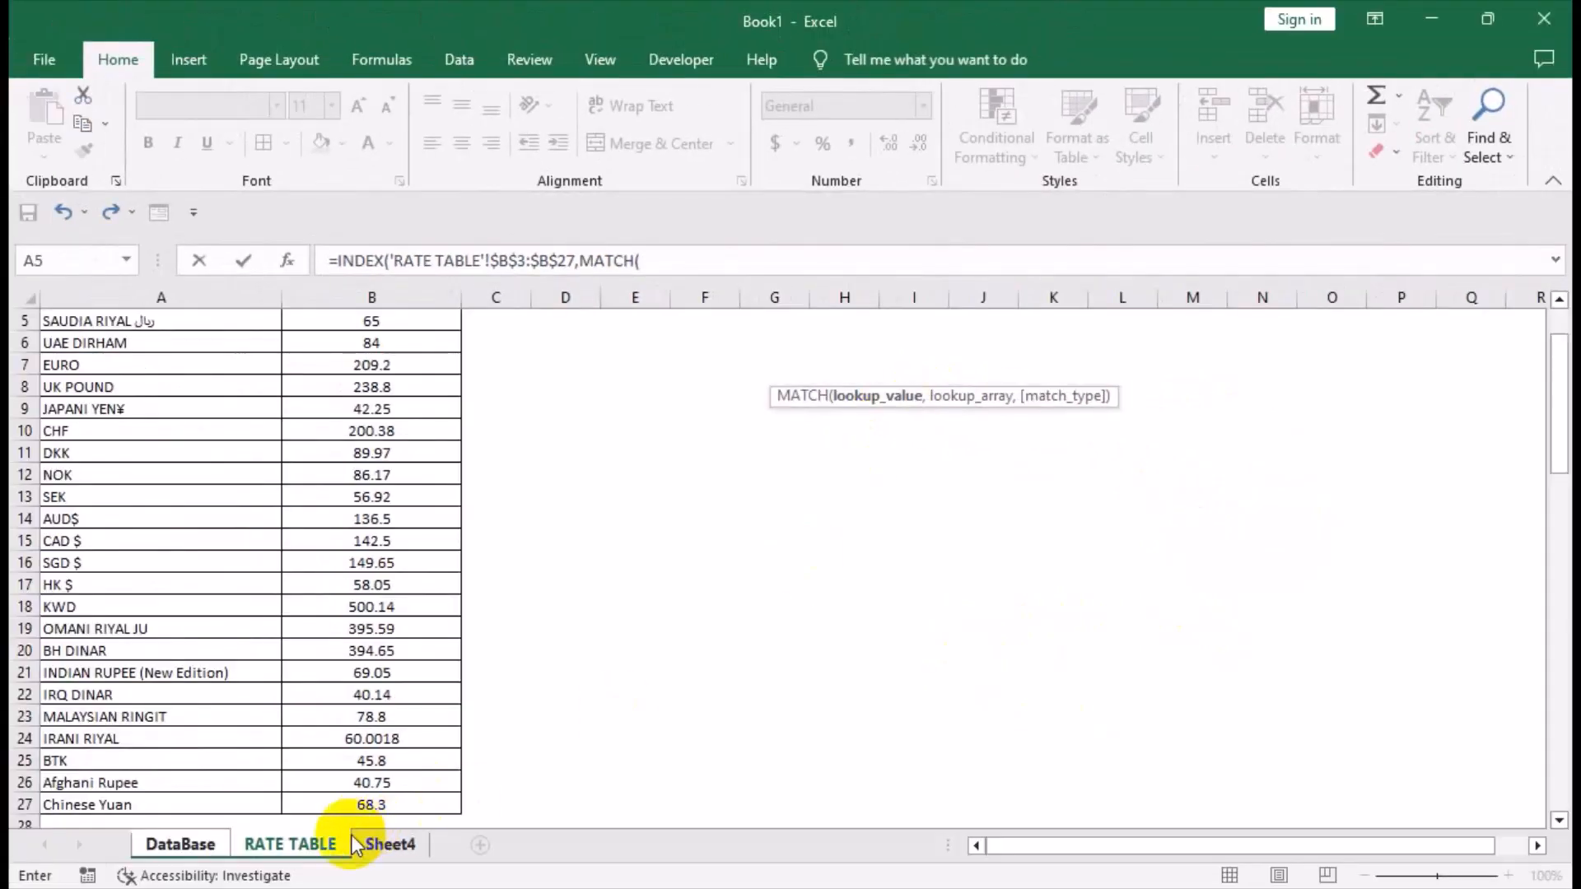
pyautogui.click(290, 844)
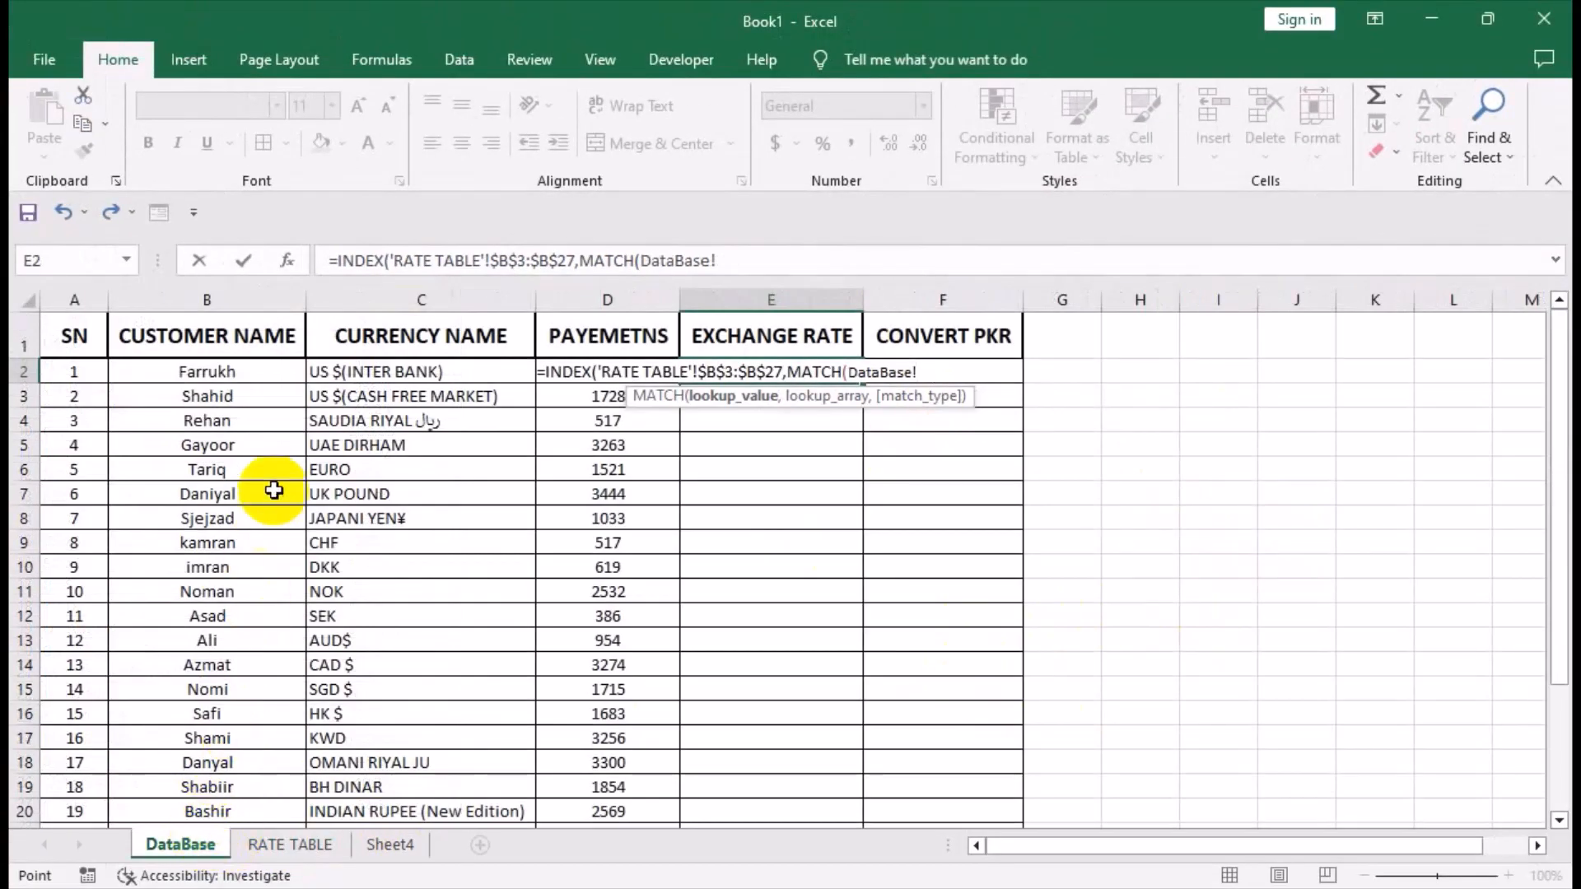
pyautogui.click(335, 374)
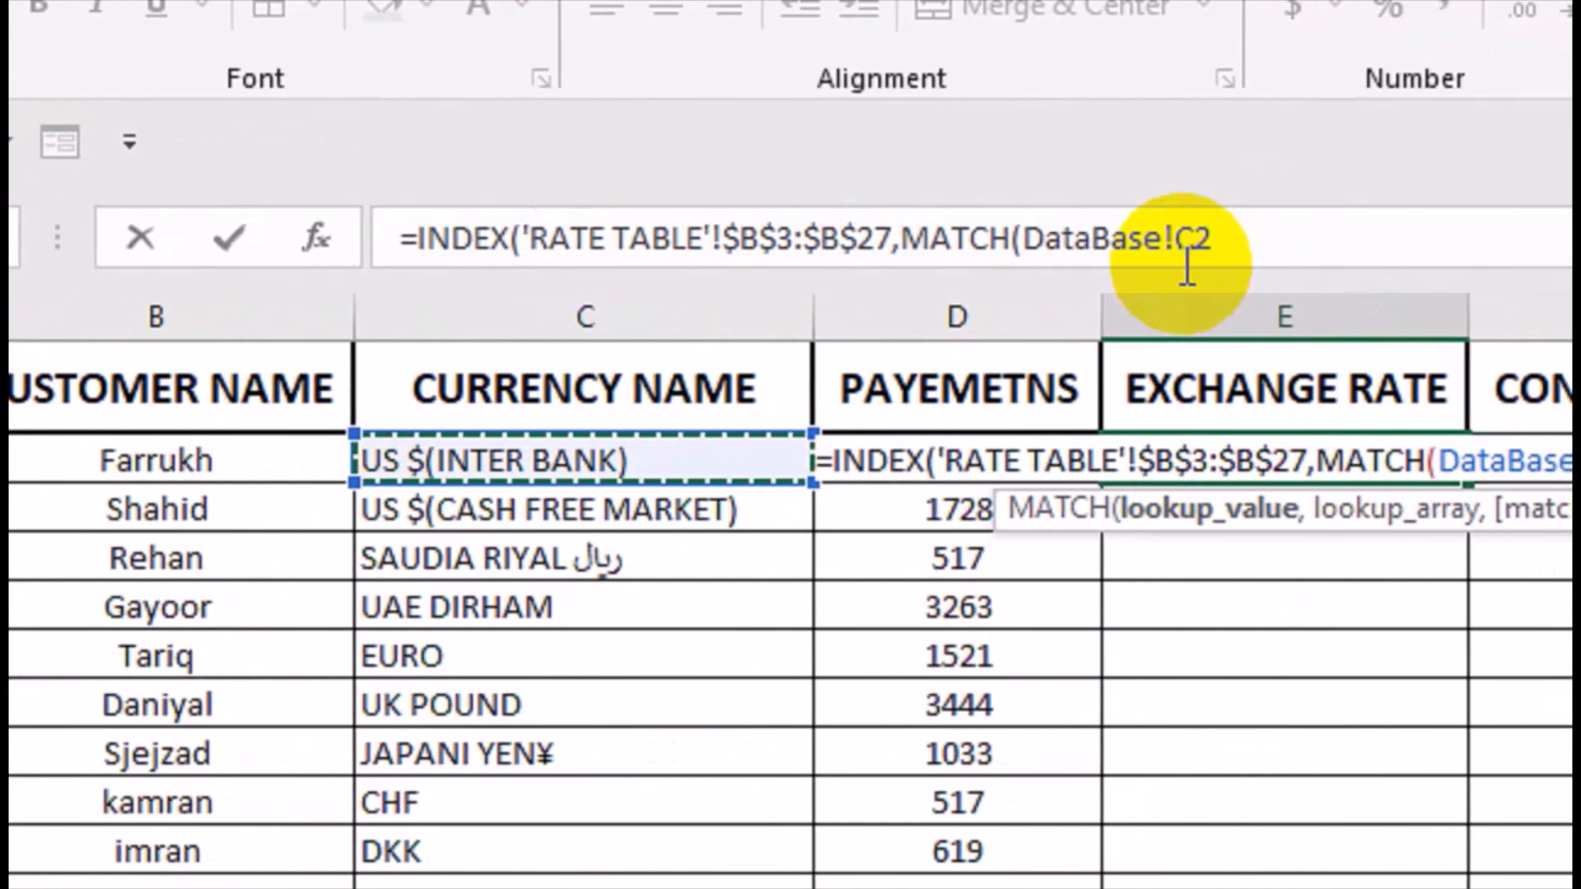
pyautogui.write(',')
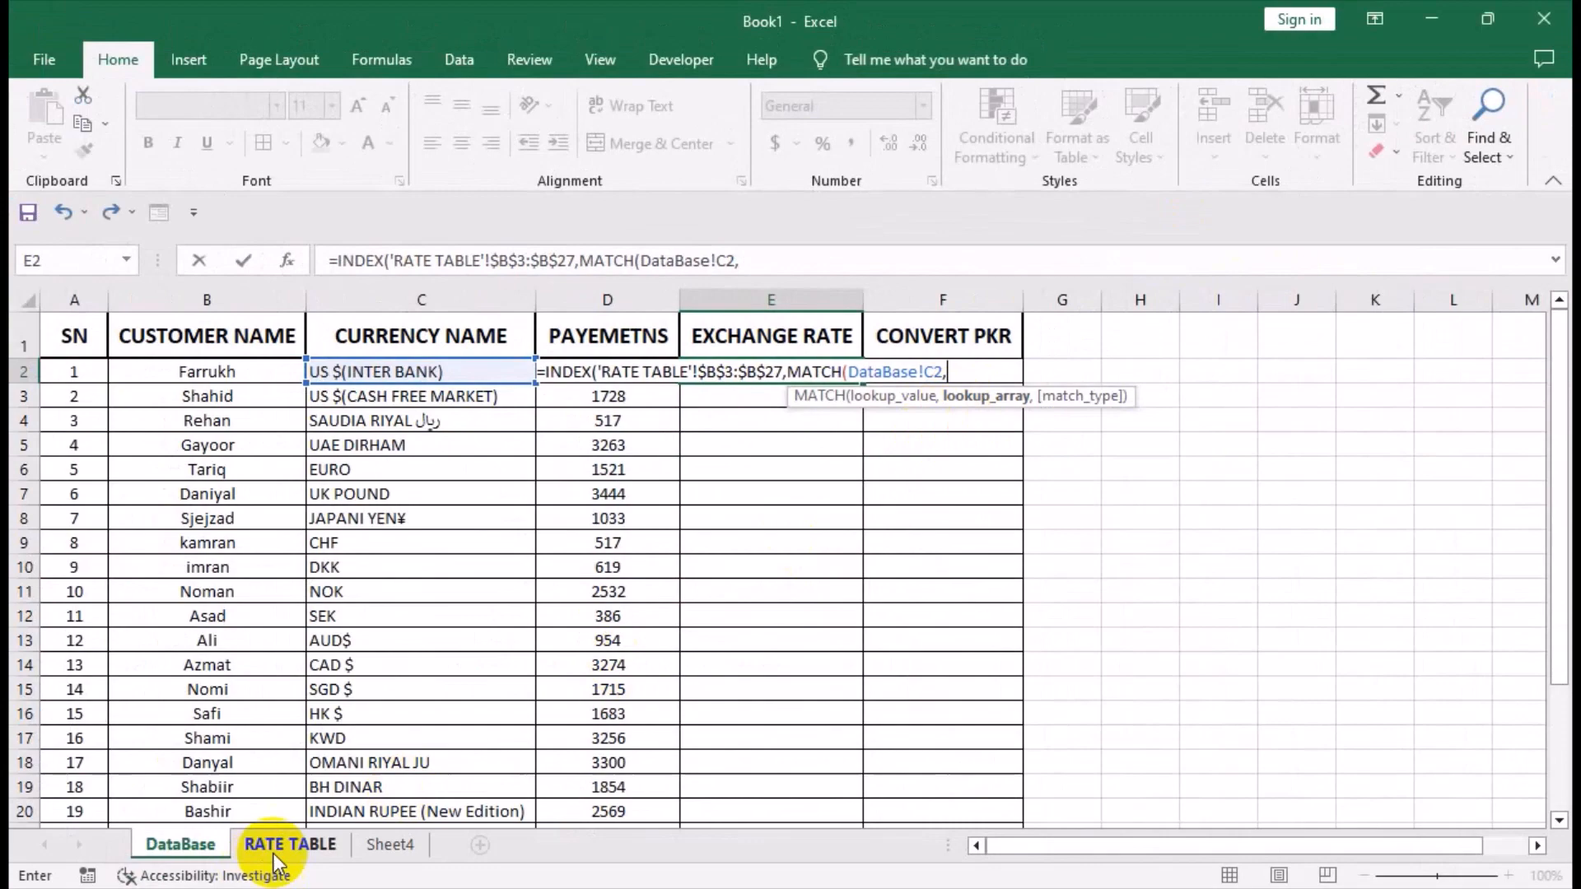
# Set the MATCH lookup array to the absolute currency name range 'RATE TABLE'!$A$3:$A$27.
pyautogui.click(265, 851)
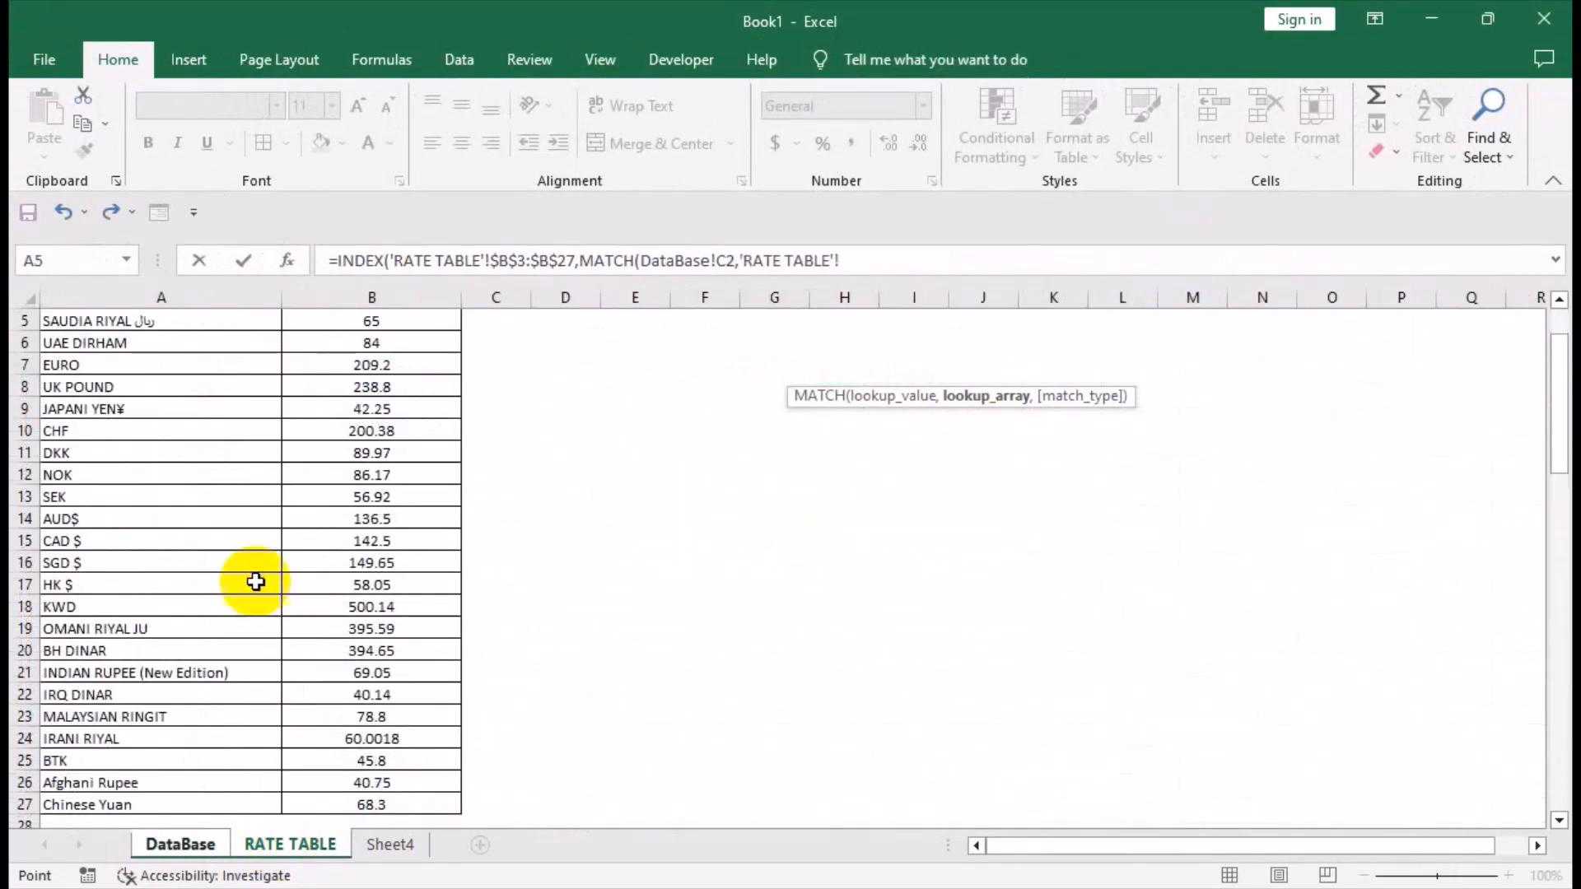
pyautogui.click(173, 383)
pyautogui.hotkey('ctrl', 'Up')
pyautogui.press('Down')
pyautogui.press('Down')
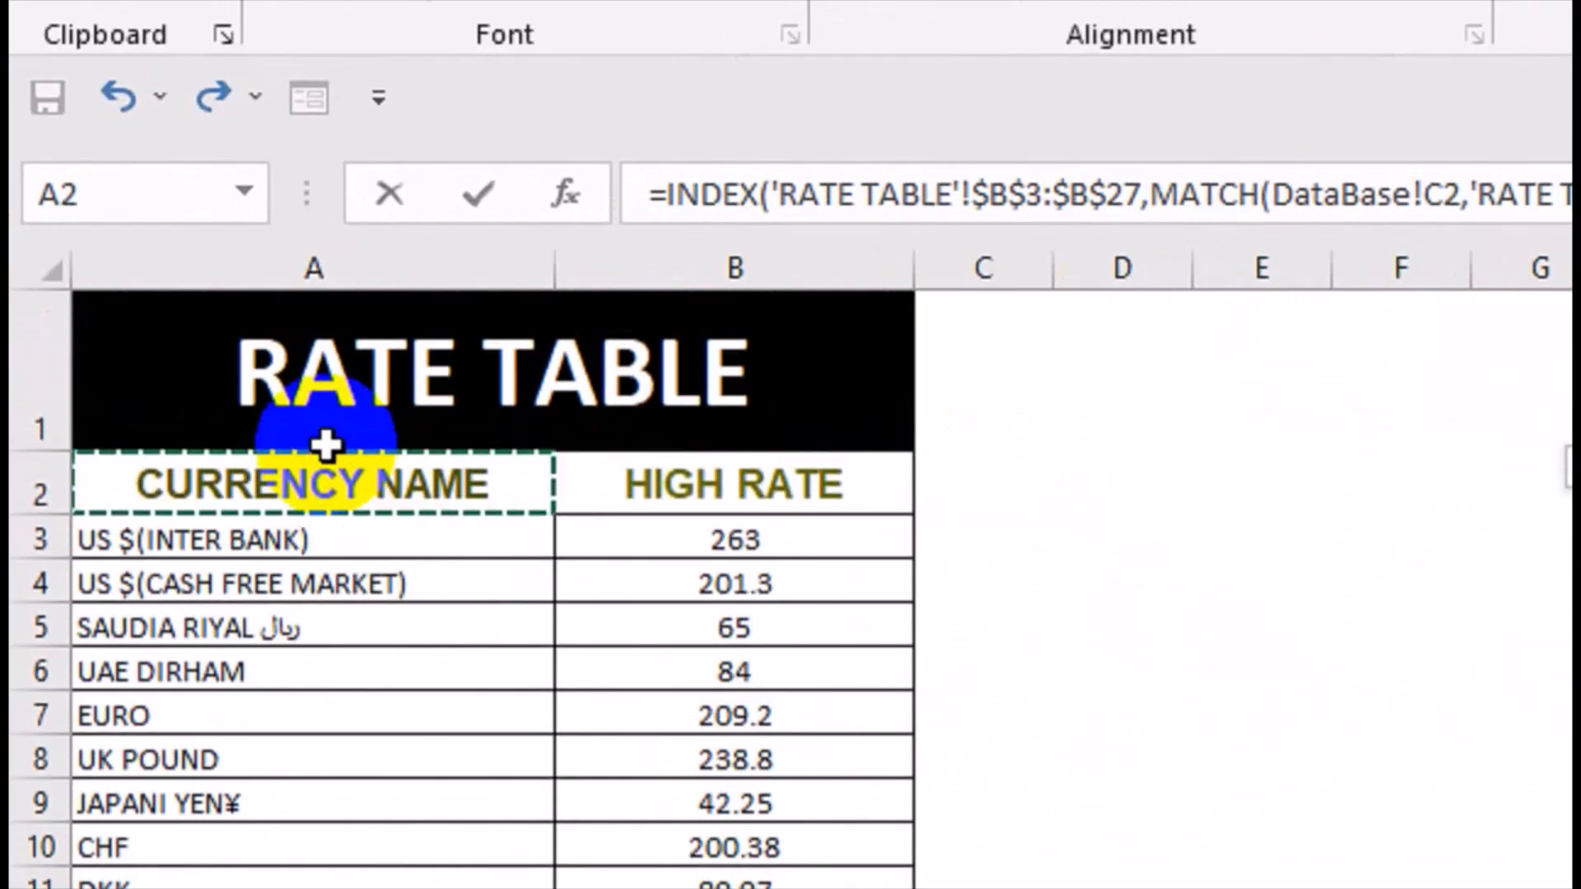
pyautogui.hotkey('ctrl', 'shift', 'Down')
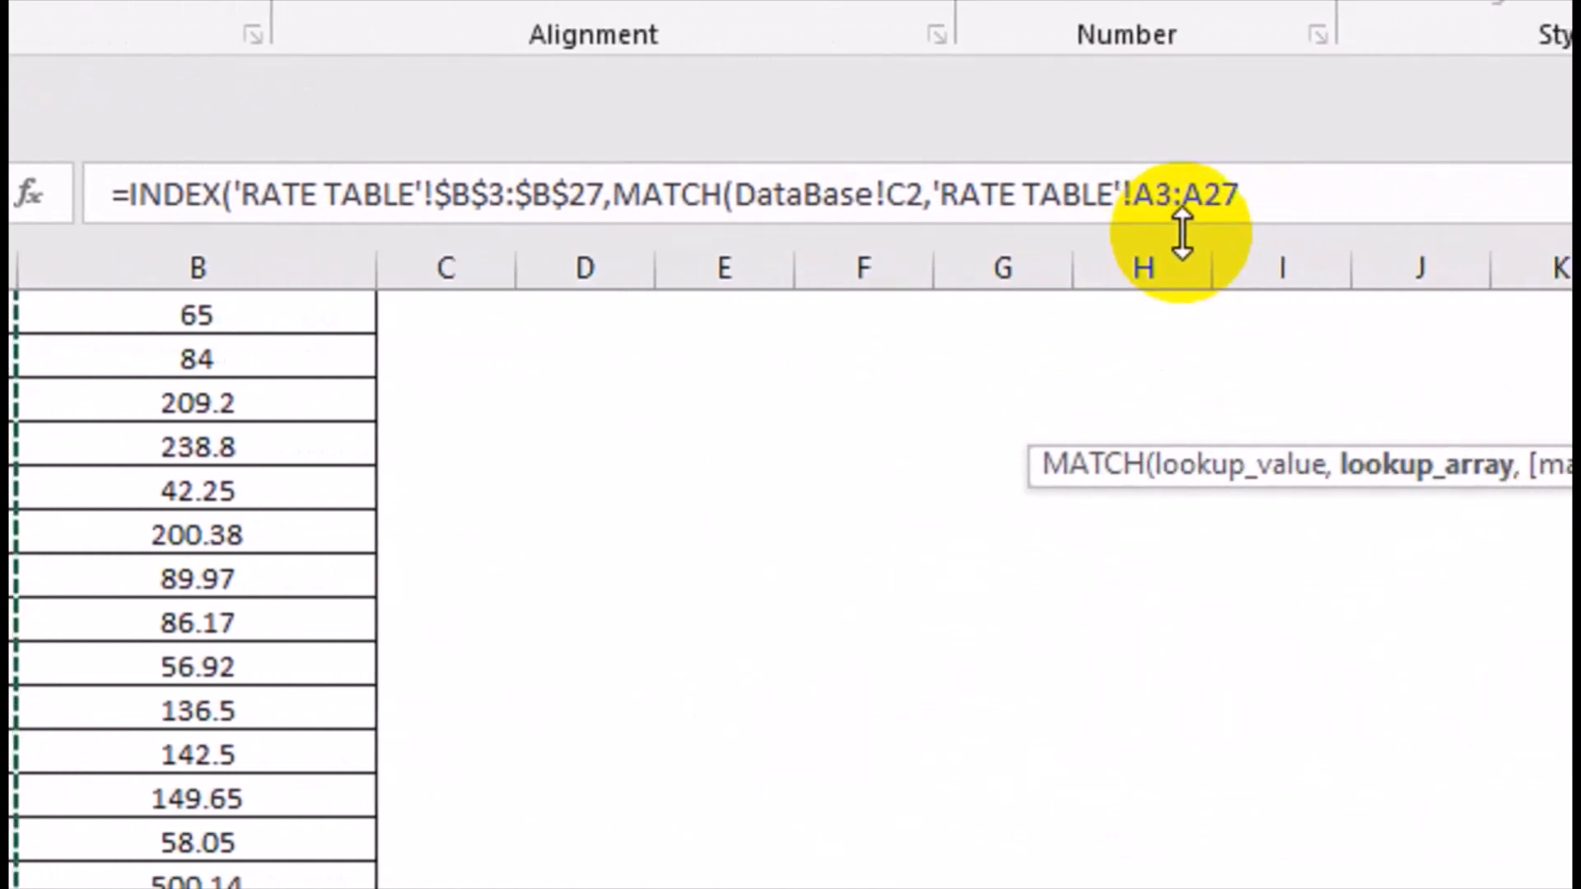
pyautogui.press('F4')
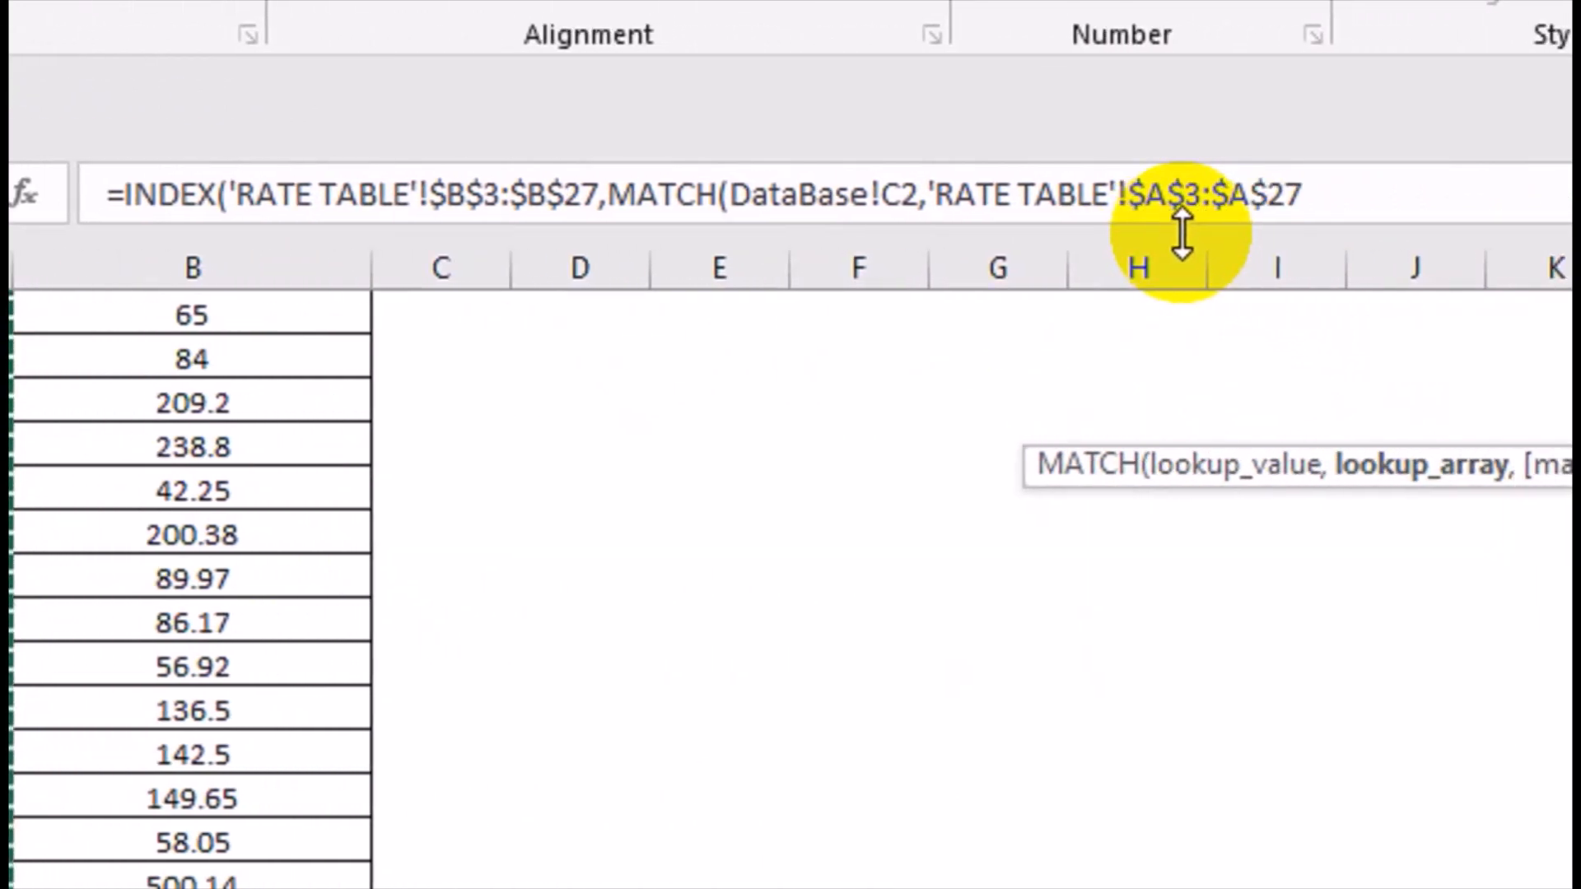
# Set the match type to 0 for an exact match, close both functions and enter the formula in E2.
pyautogui.write(',')
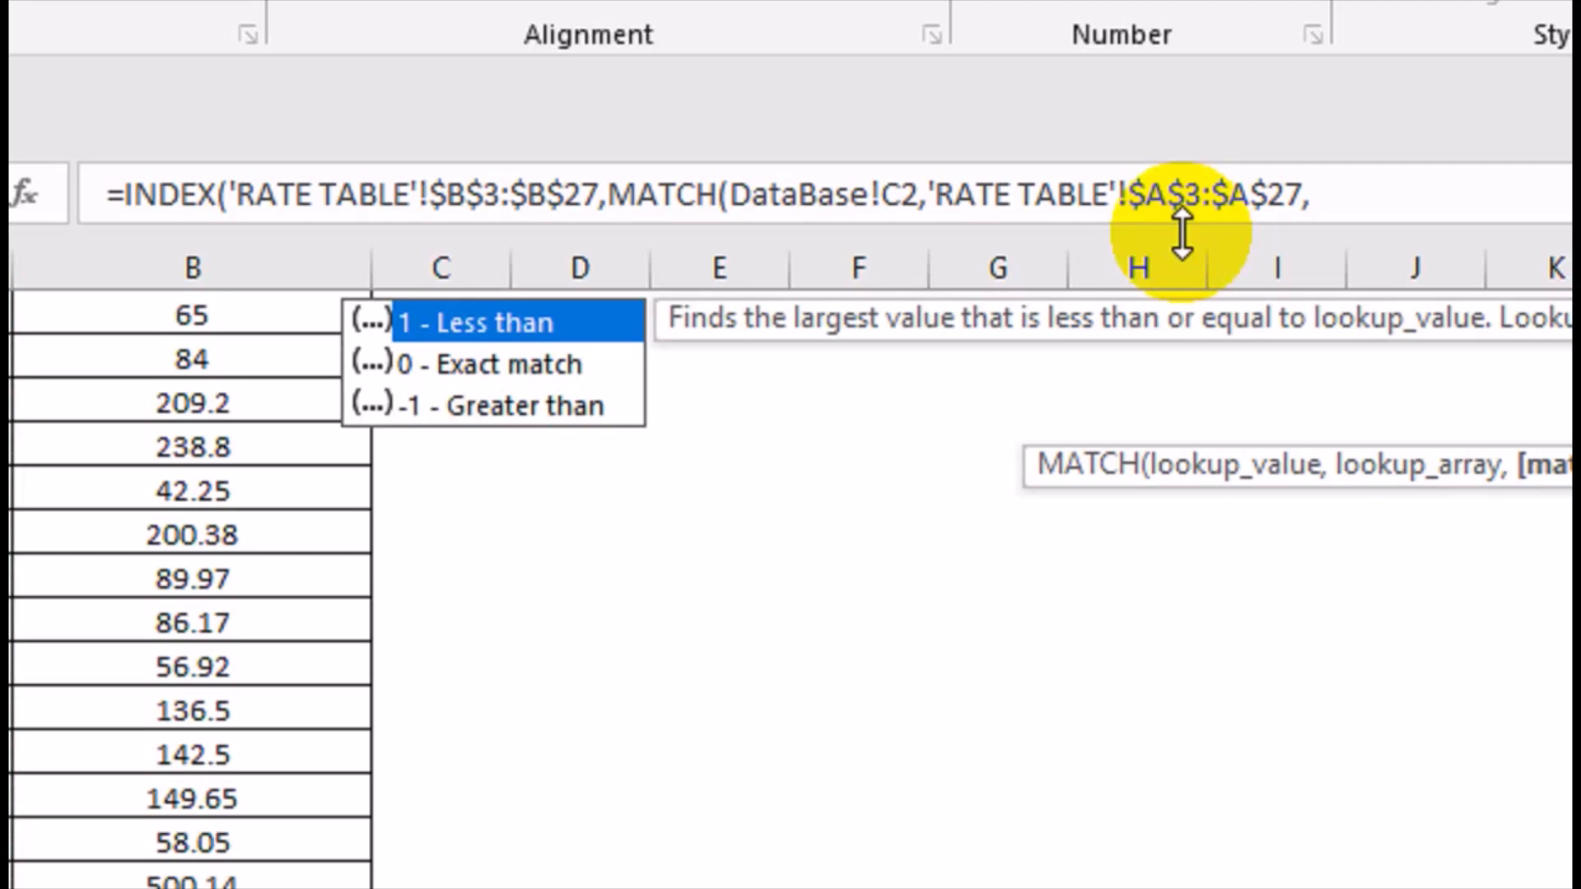
pyautogui.press('Down')
pyautogui.press('Tab')
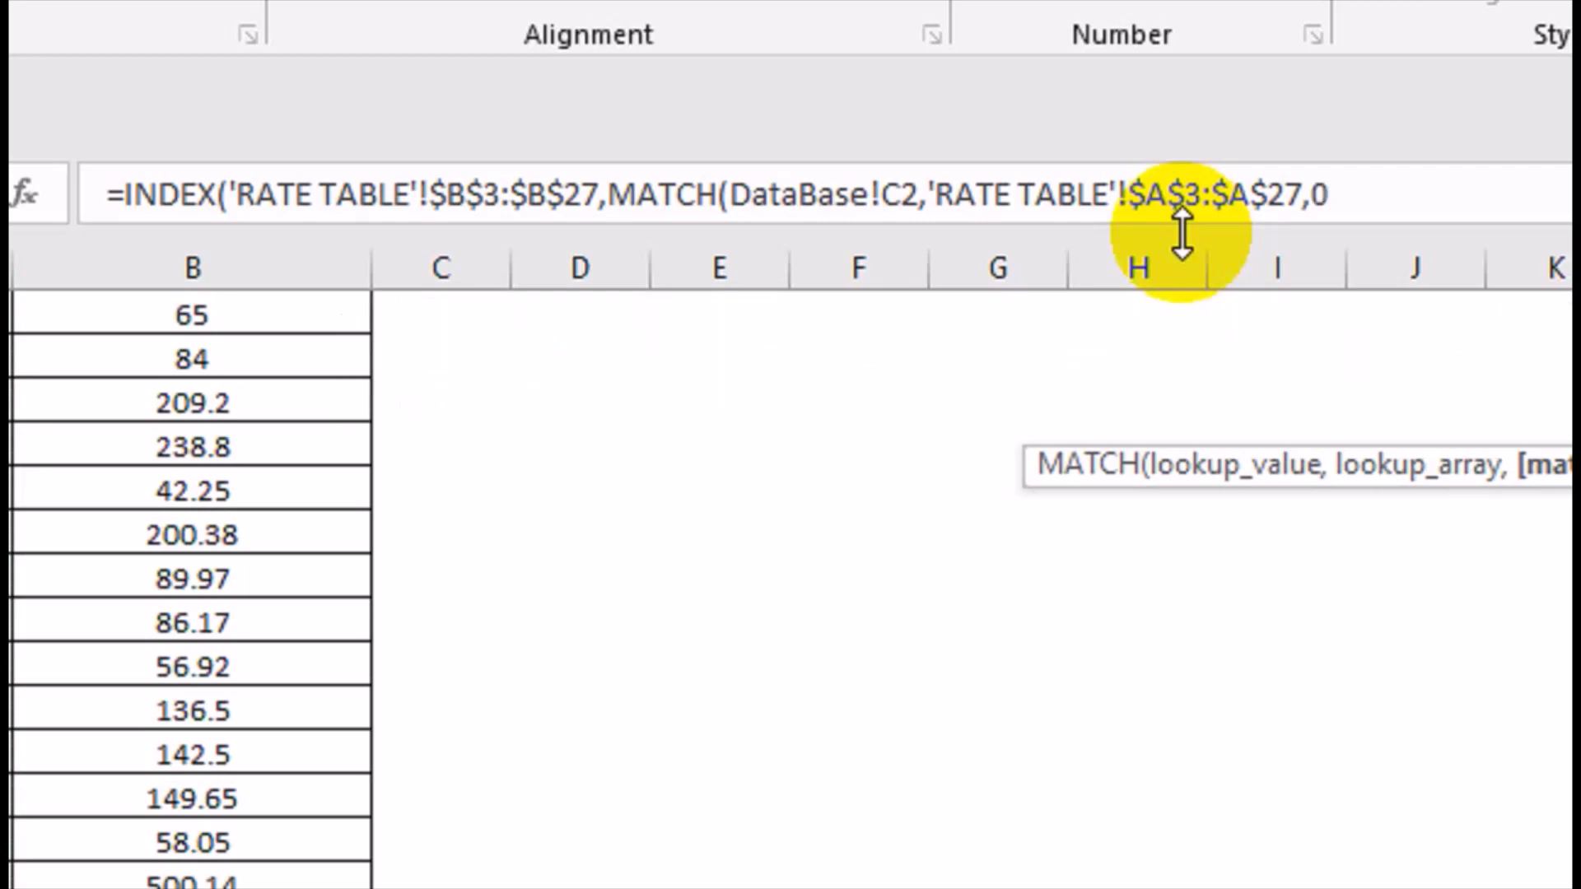
pyautogui.write(')')
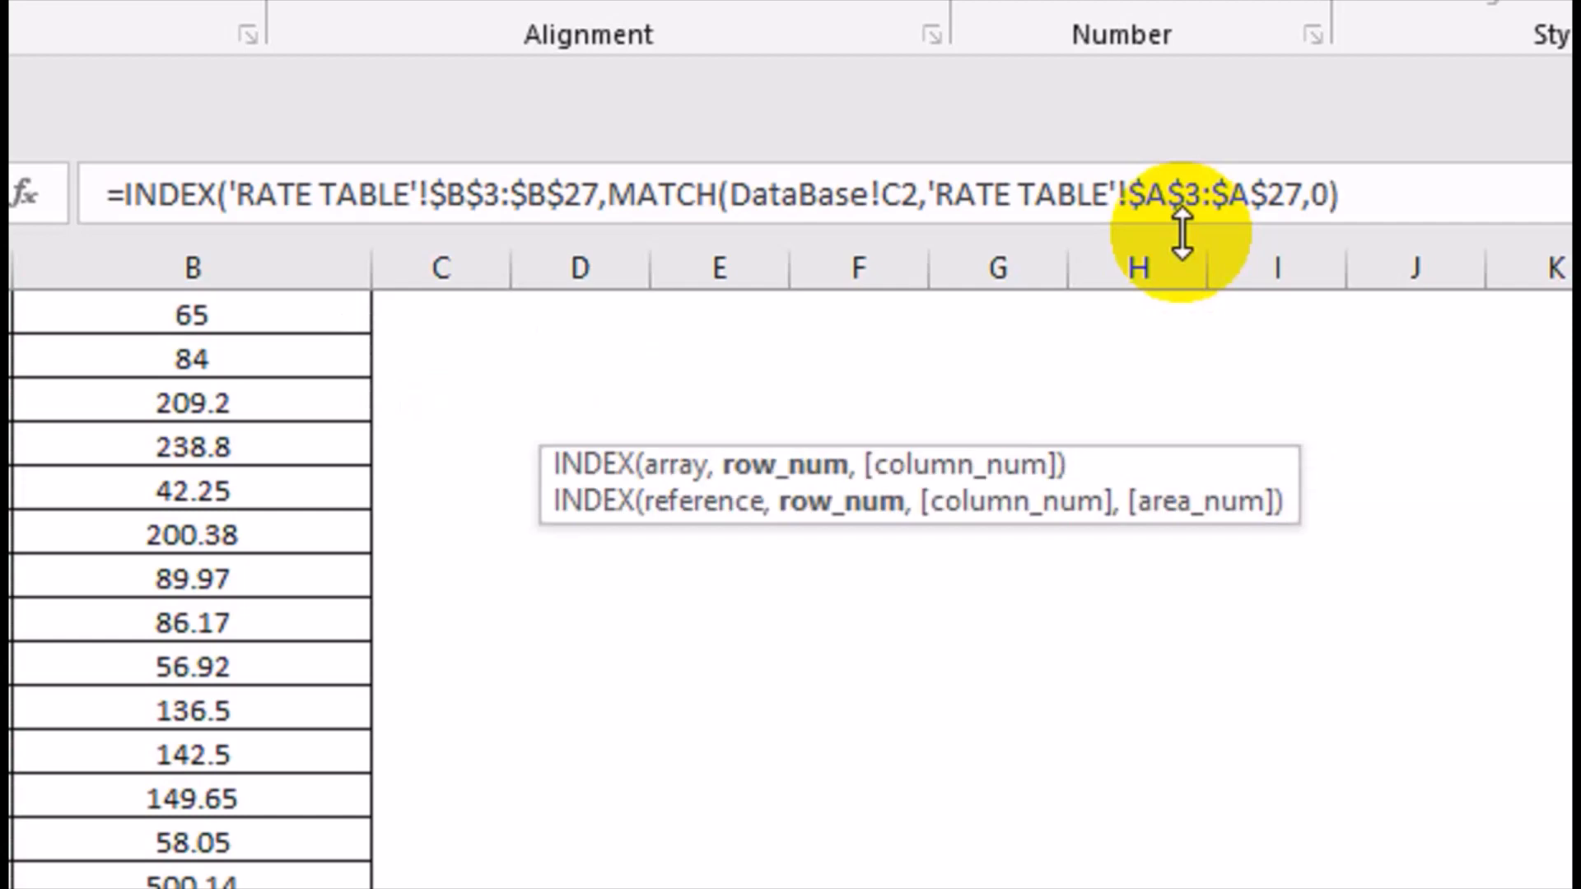
pyautogui.write(')')
pyautogui.press('Return')
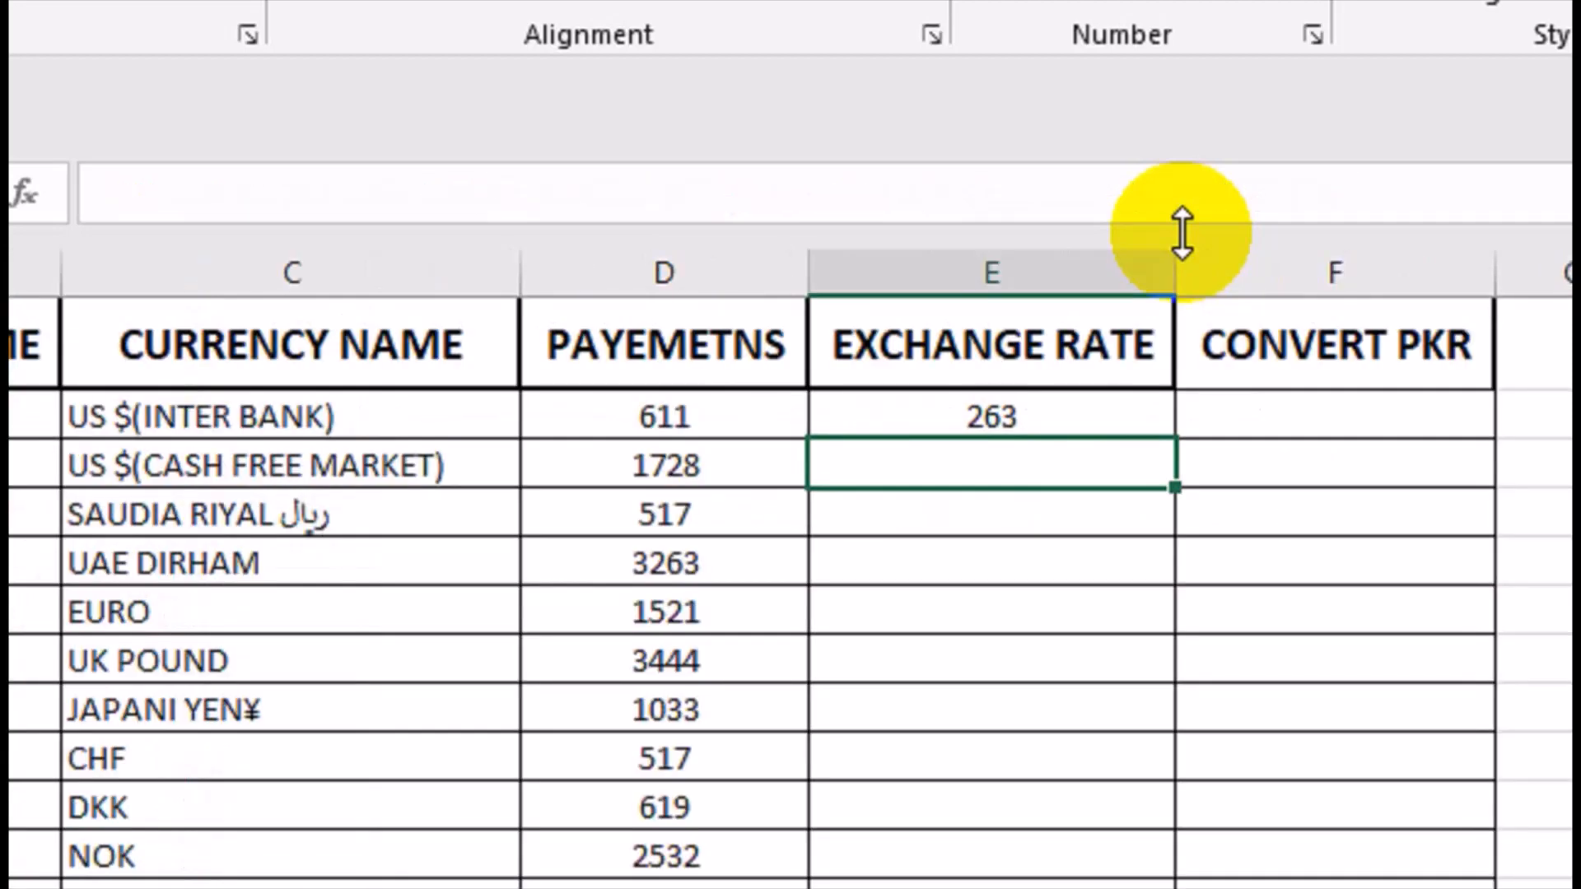
pyautogui.press('Up')
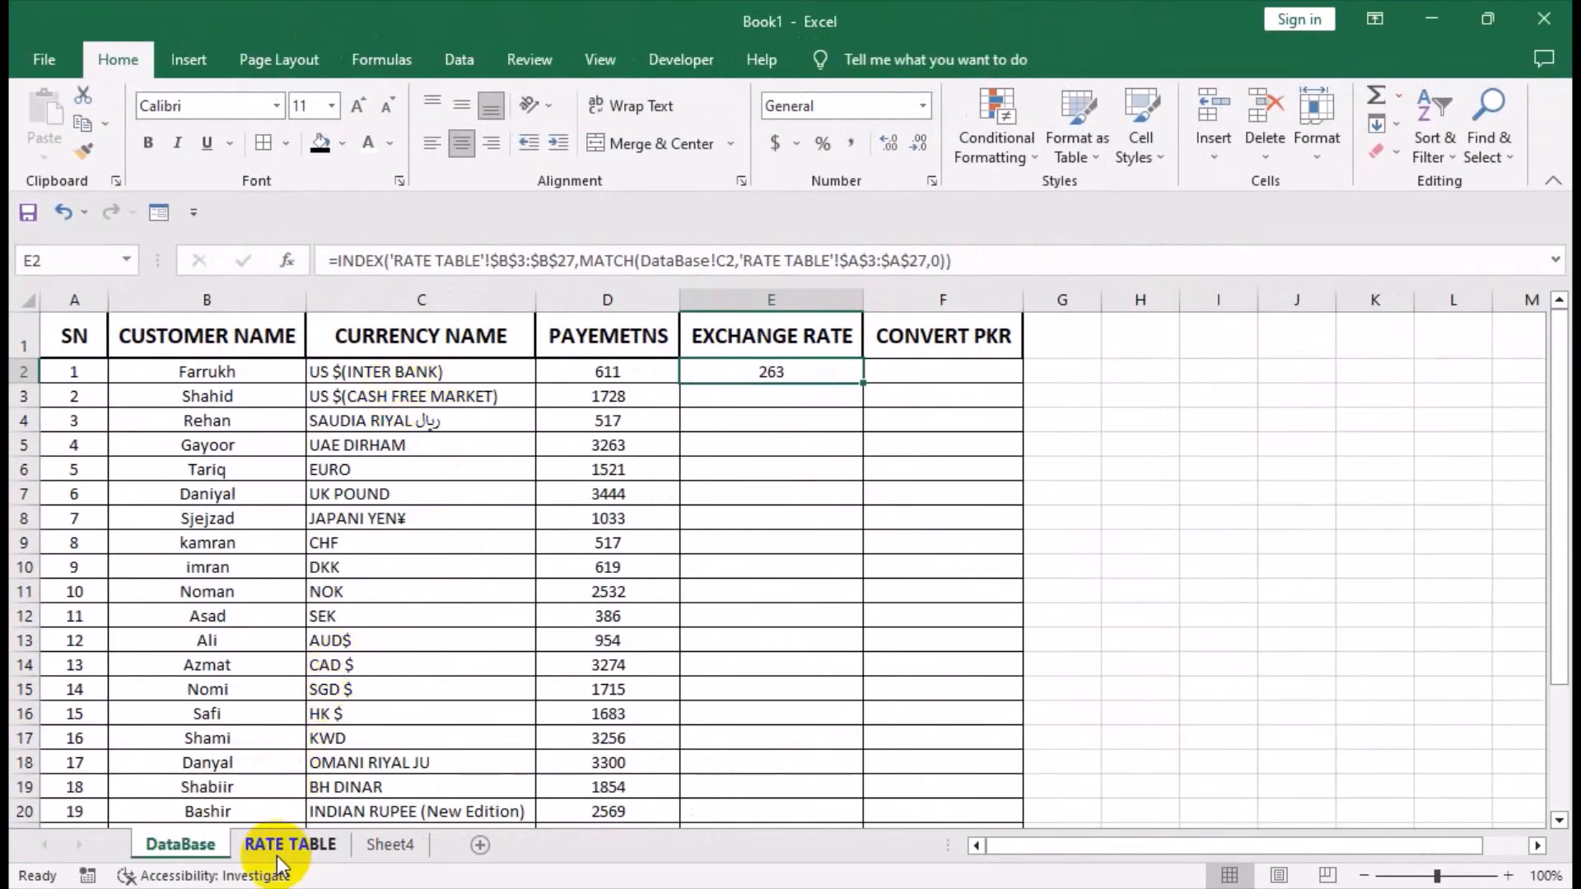
# Check the US $(INTER BANK) high rate in B3 of the RATE TABLE sheet against the formula's result.
pyautogui.click(290, 845)
pyautogui.click(380, 365)
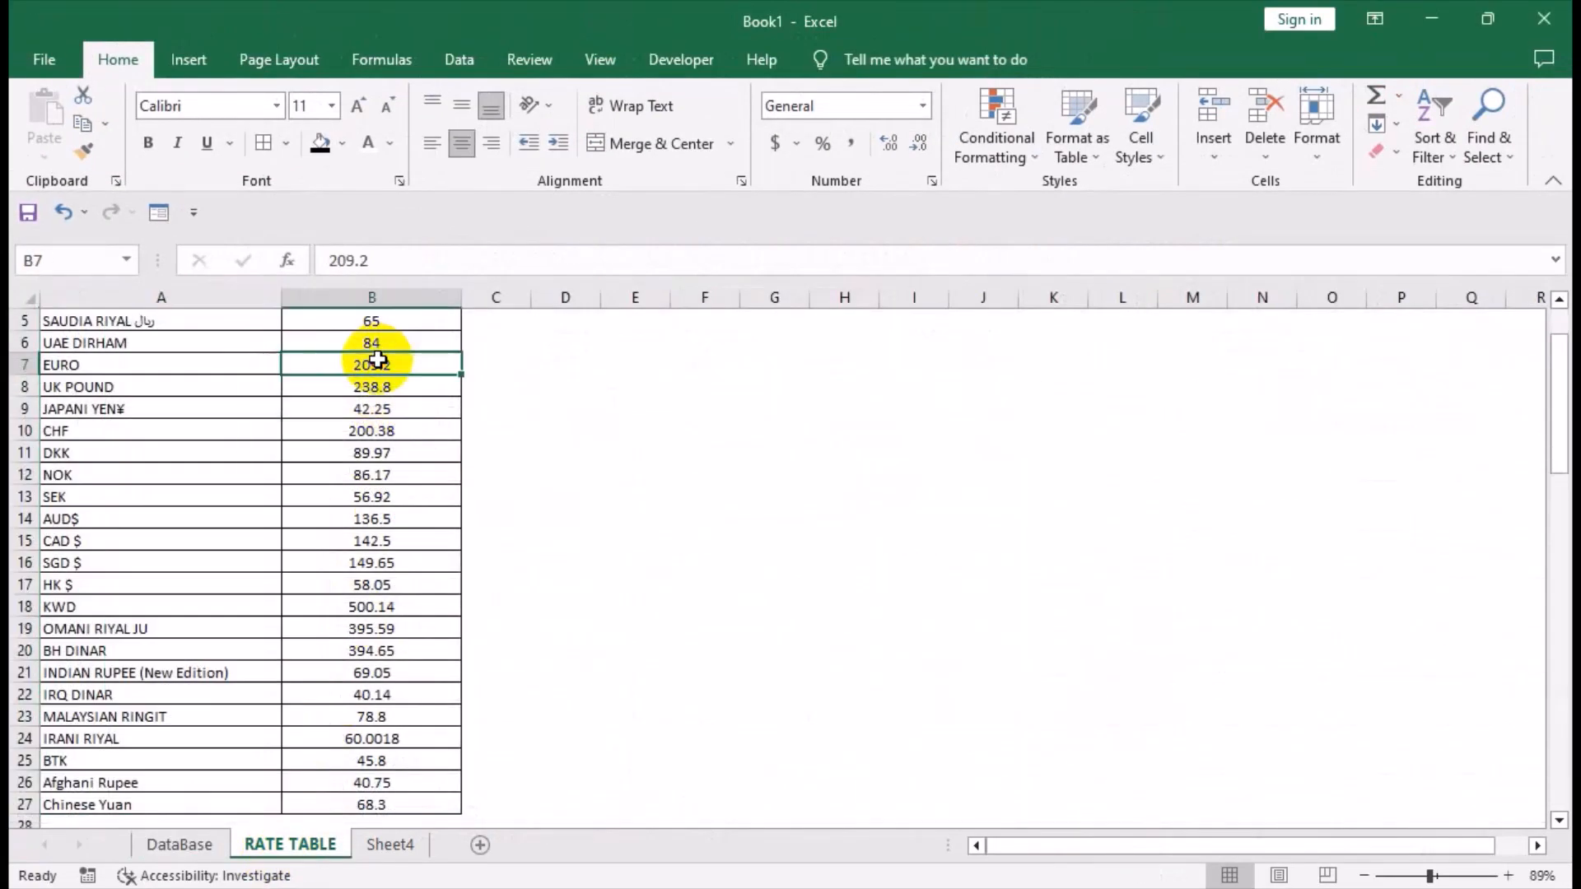
pyautogui.hotkey('ctrl', 'Up')
pyautogui.click(746, 445)
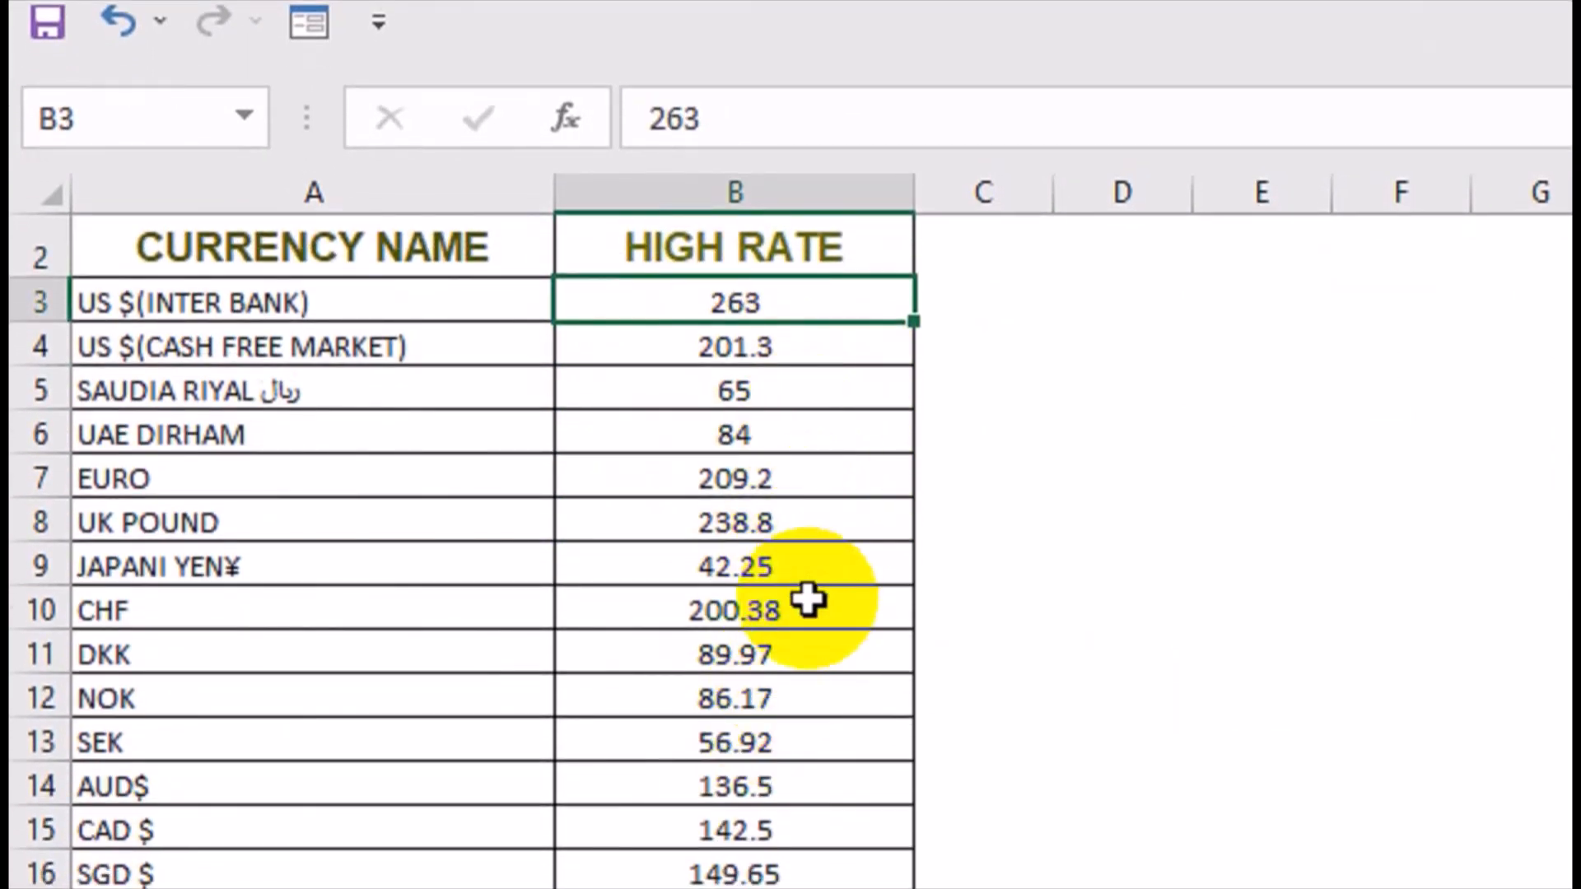
# Return to the DataBase sheet and fill the E2 exchange rate formula down the column.
pyautogui.click(177, 844)
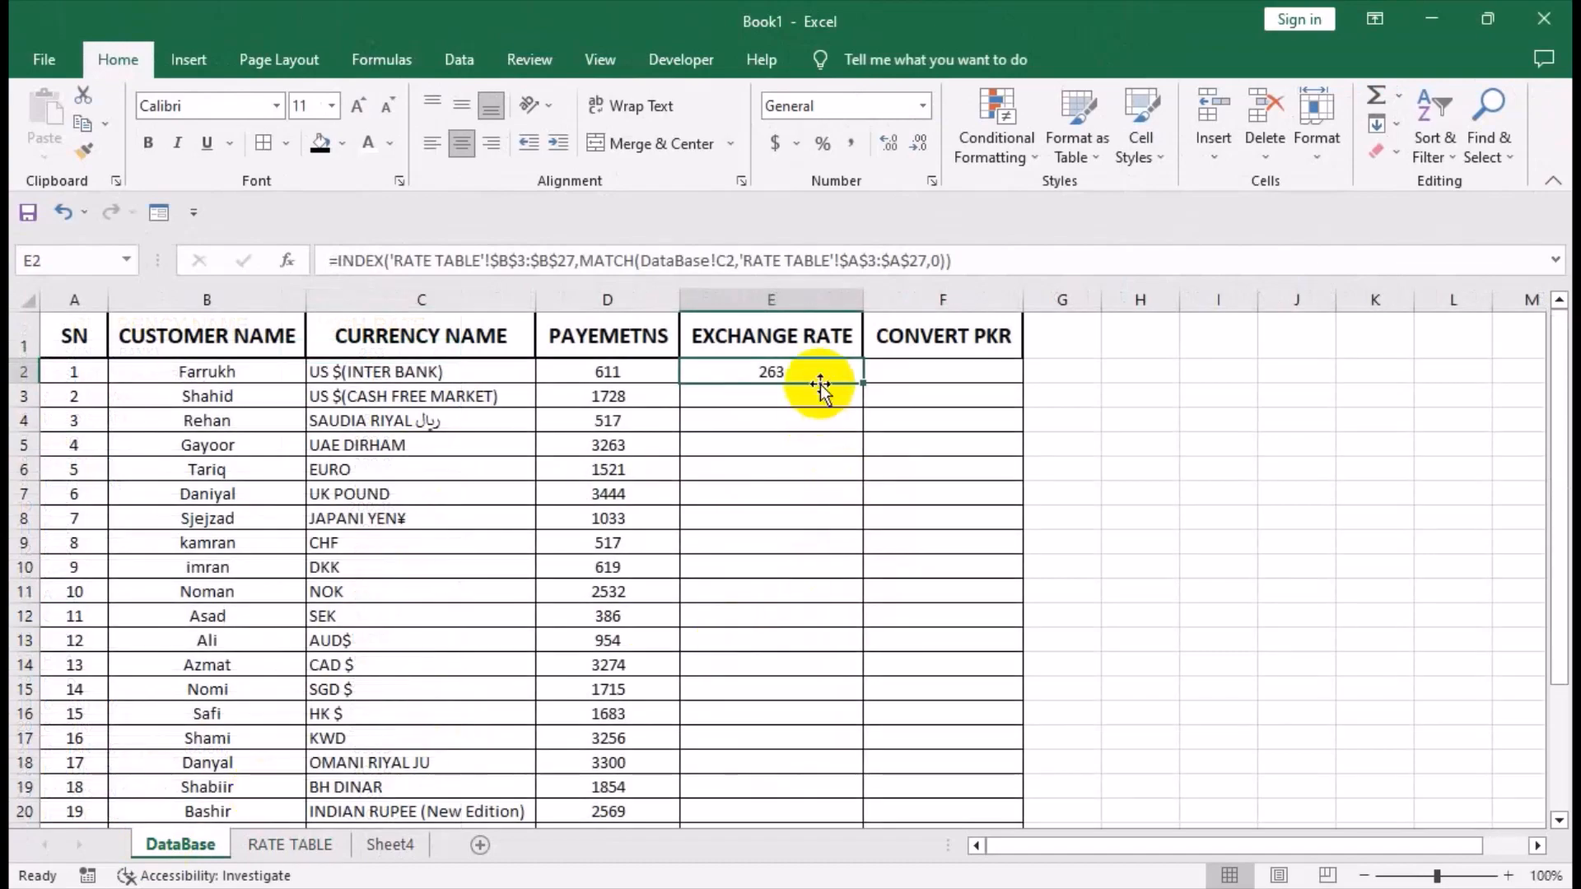
pyautogui.doubleClick(862, 381)
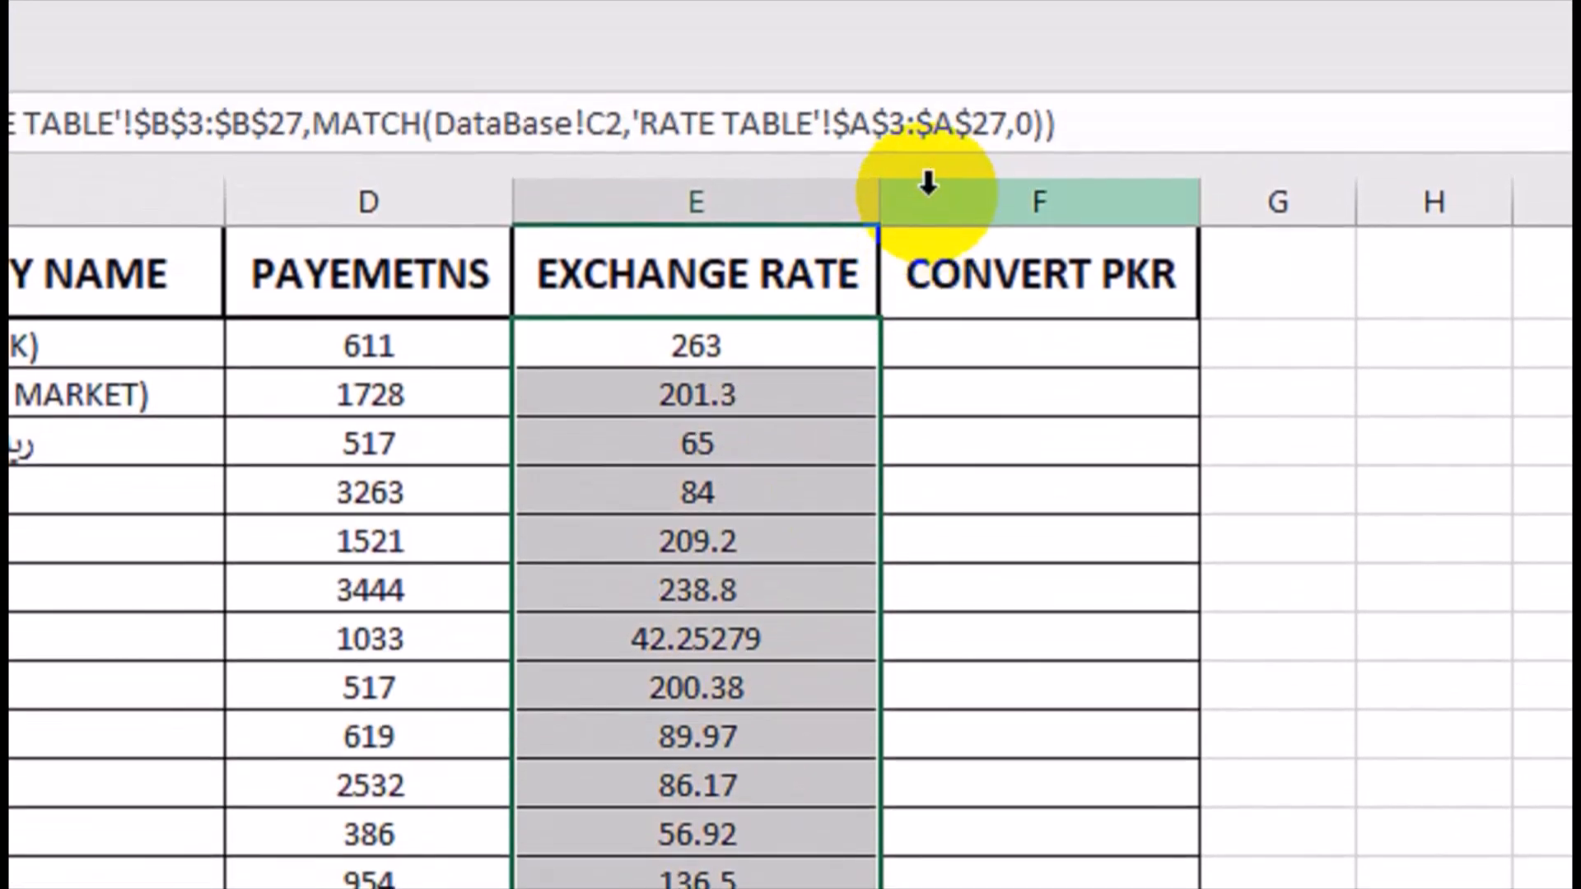
# Insert a column before CONVERT PKR and copy the EXCHANGE RATE heading from E1 into F1.
pyautogui.rightClick(929, 51)
pyautogui.click(1006, 647)
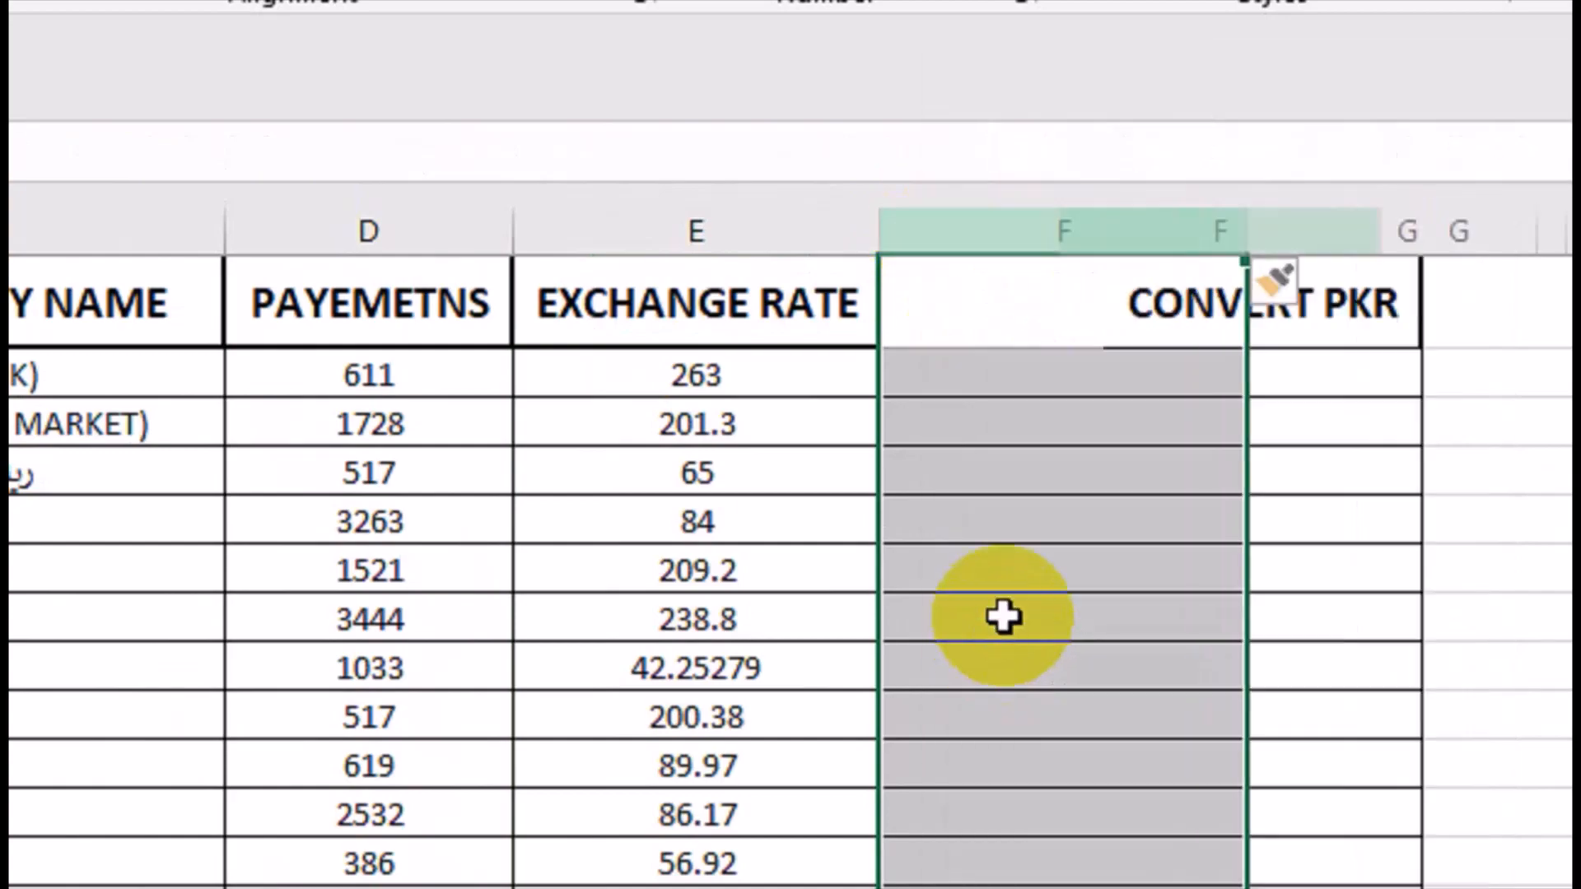
pyautogui.click(845, 321)
pyautogui.moveTo(877, 349); pyautogui.dragTo(1062, 325)
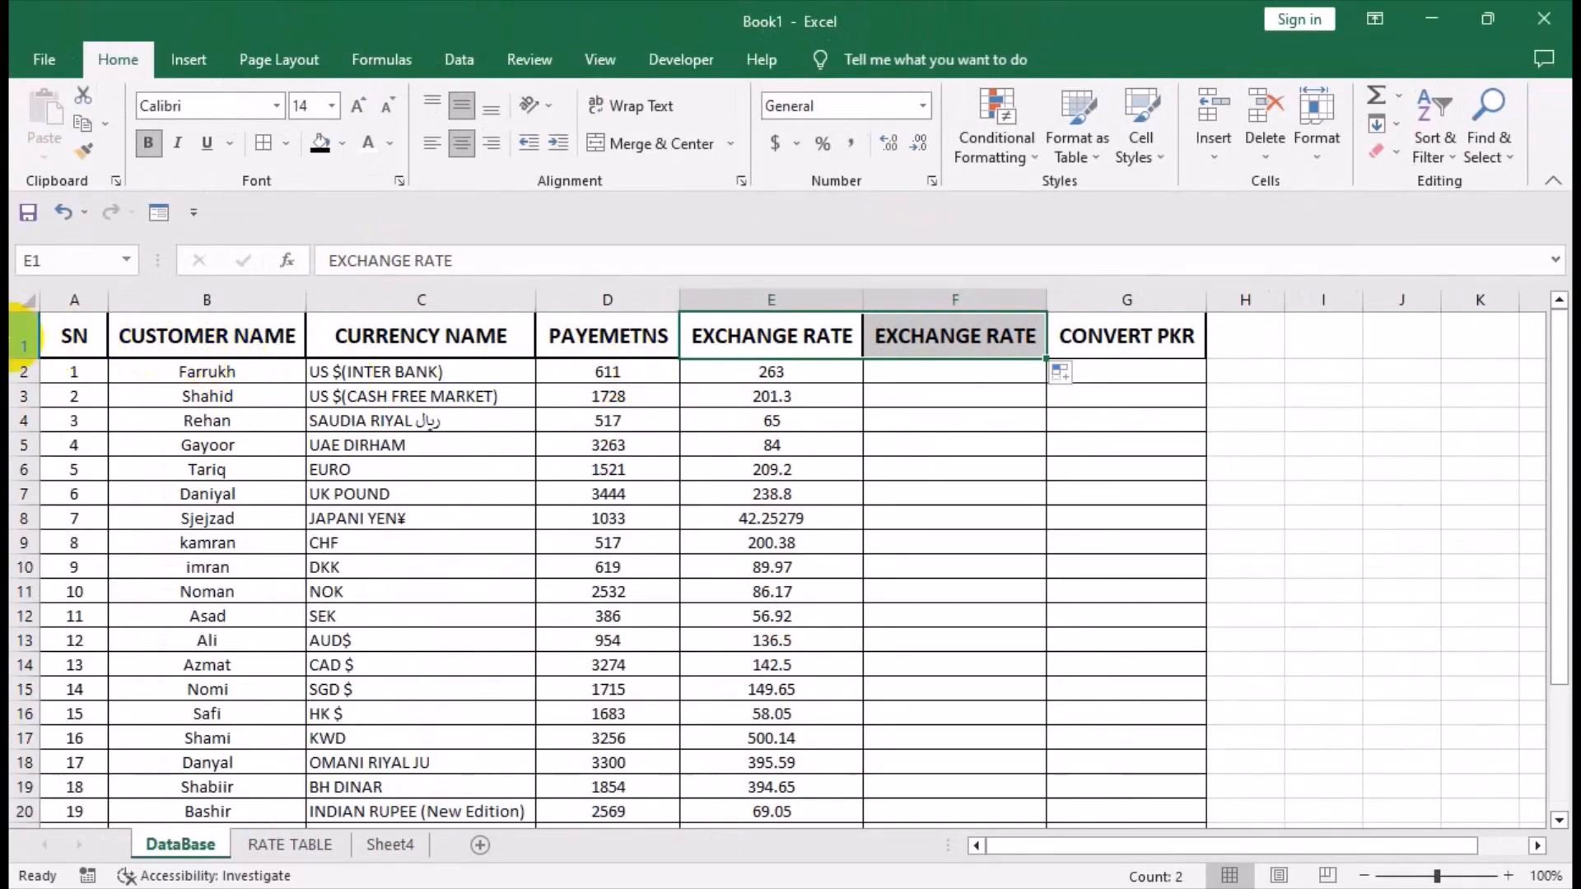
# Insert a blank row above the heading row of the DataBase sheet.
pyautogui.click(23, 344)
pyautogui.rightClick(26, 337)
pyautogui.click(87, 547)
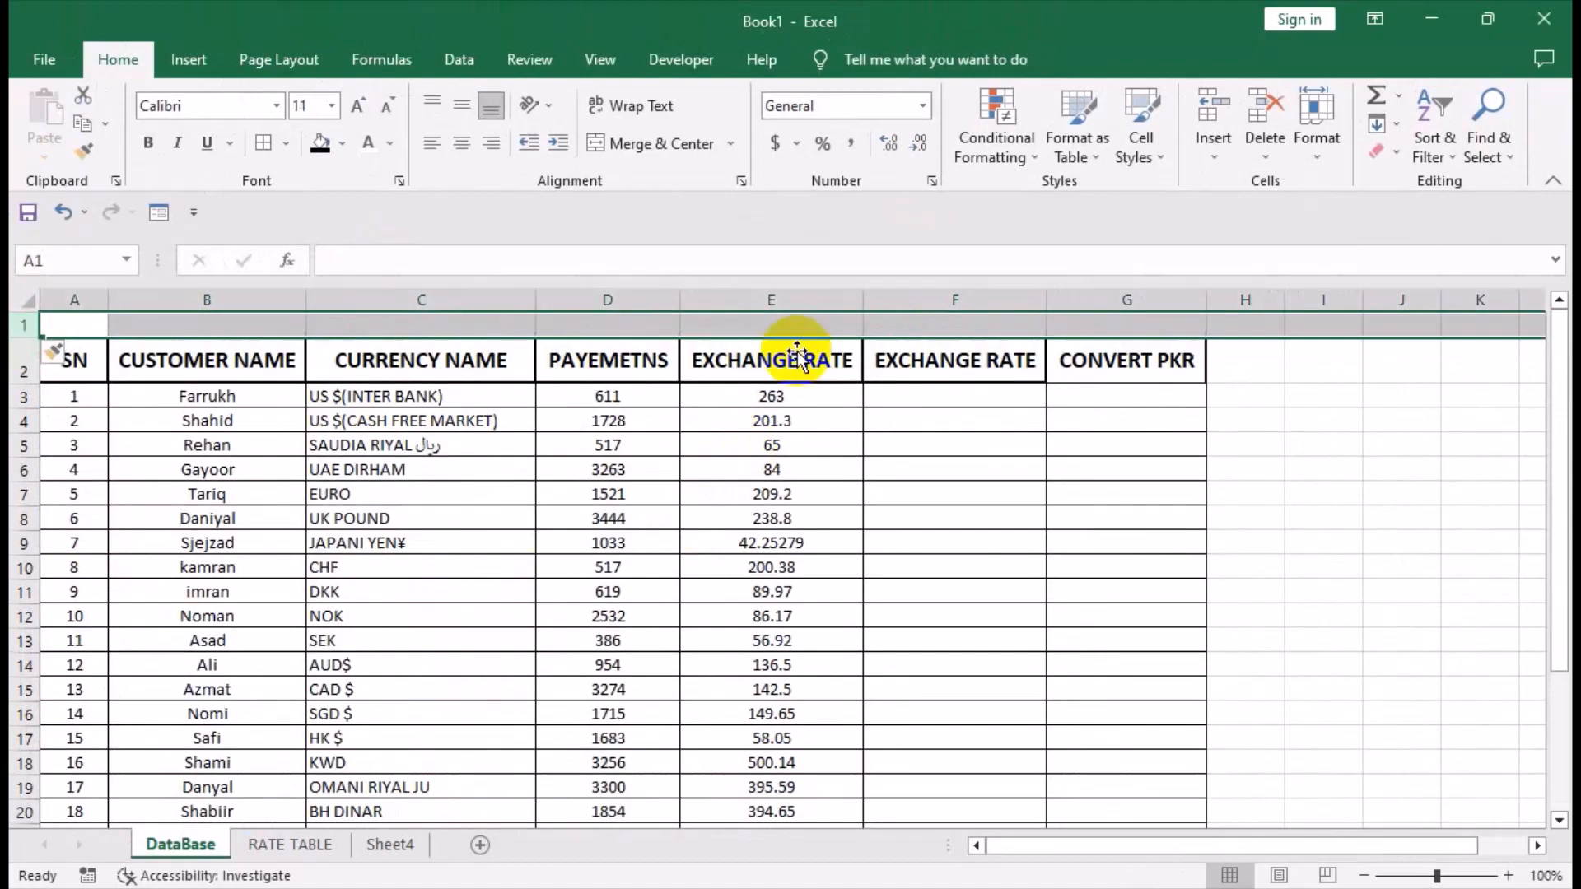
# Label E1 as FORMULA 1 and fill the label across to F1 as FORMULA 2.
pyautogui.click(813, 330)
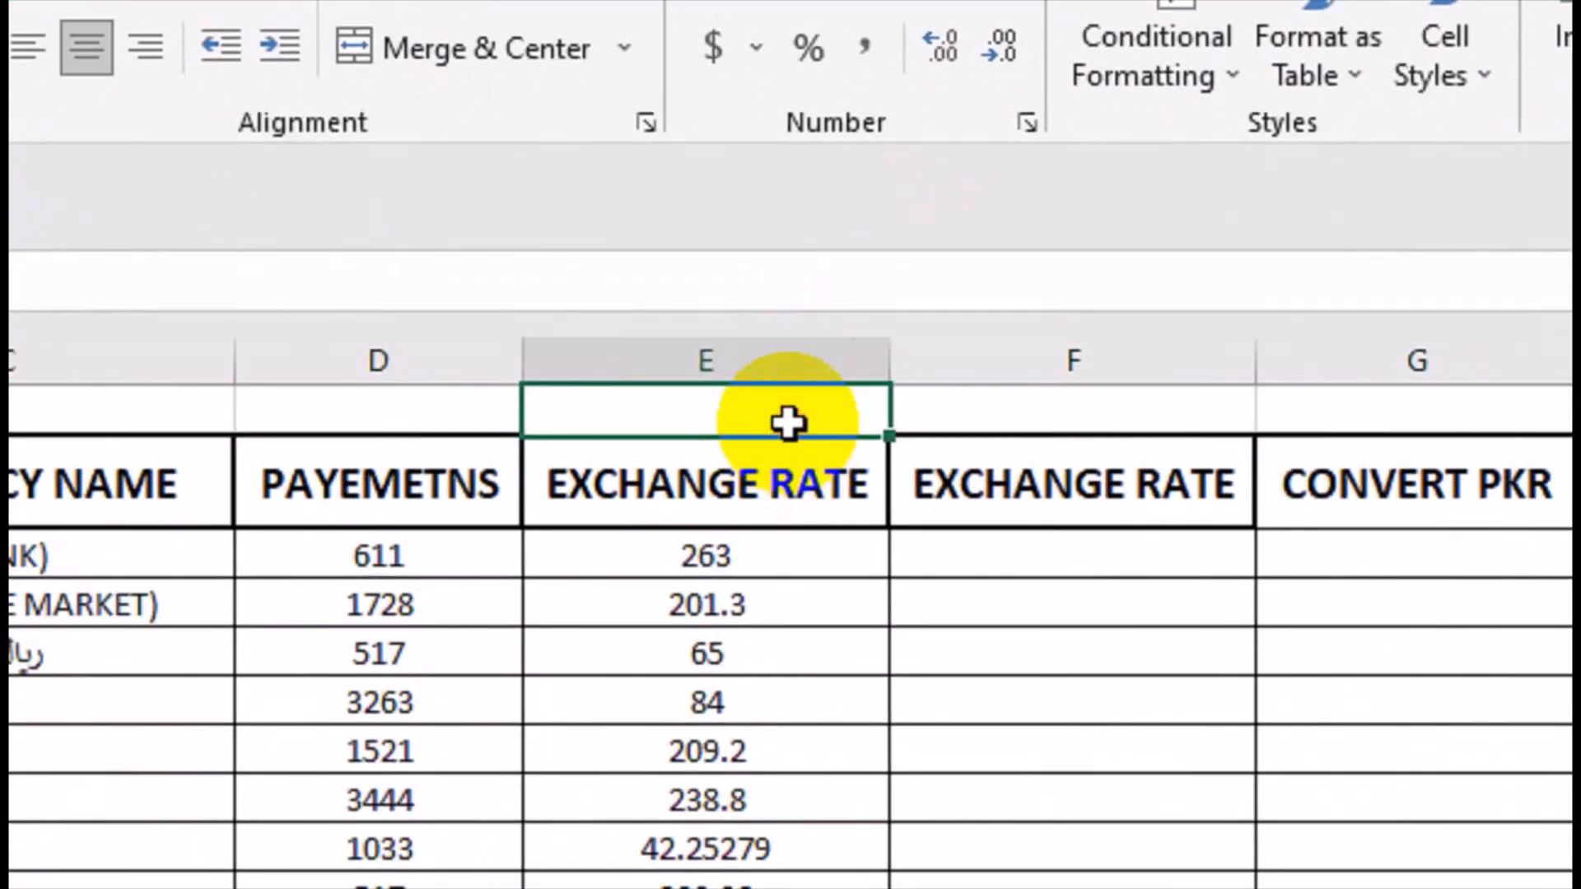
pyautogui.write('FORMULA 1')
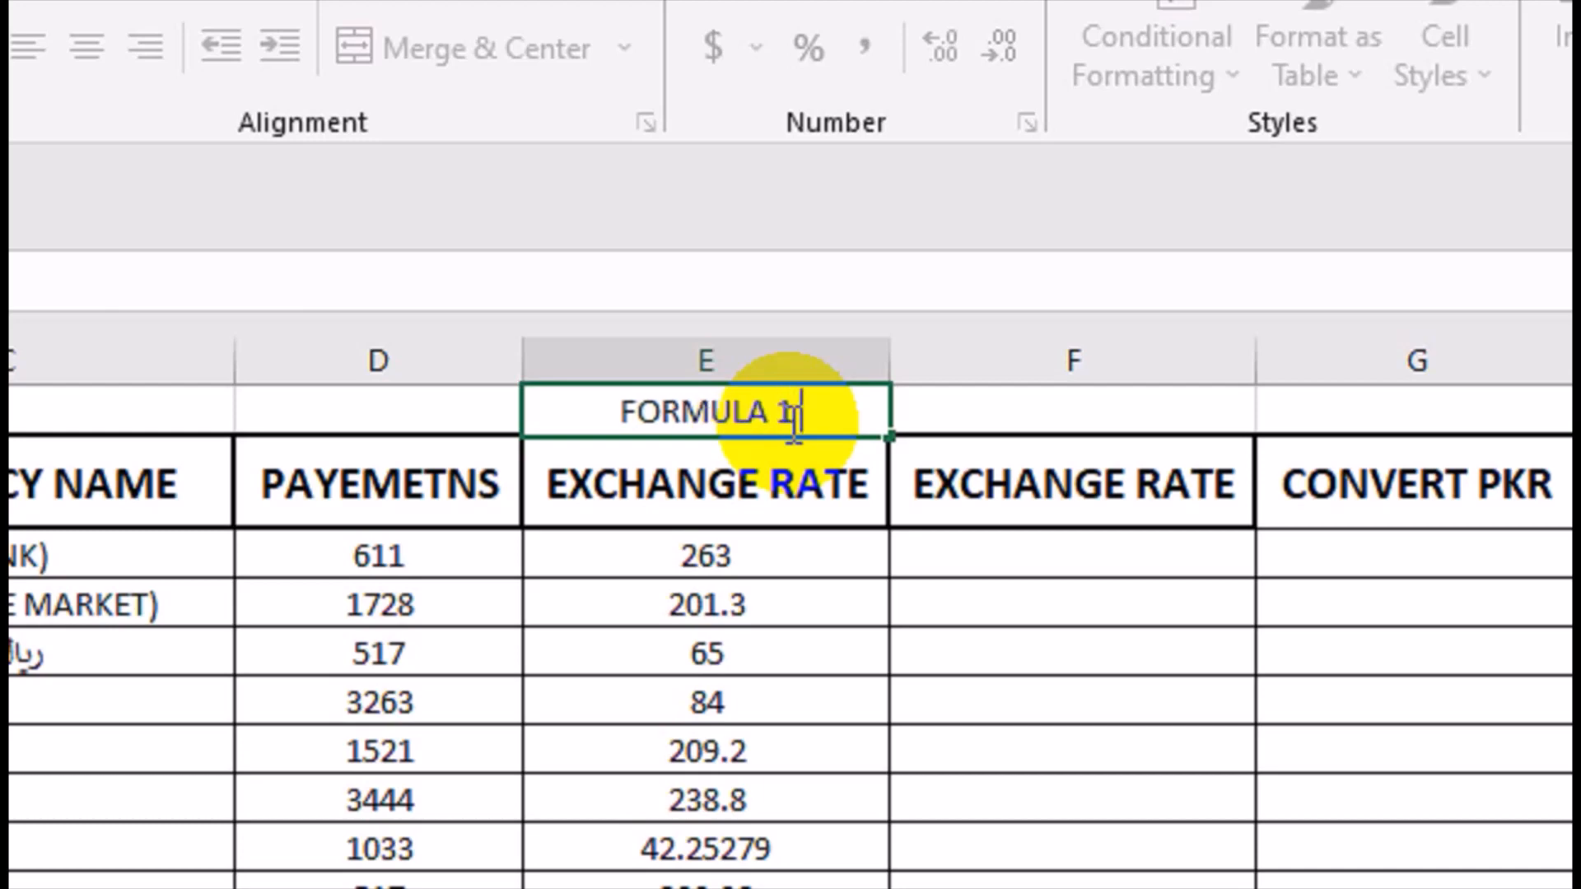
pyautogui.press('Tab')
pyautogui.click(791, 419)
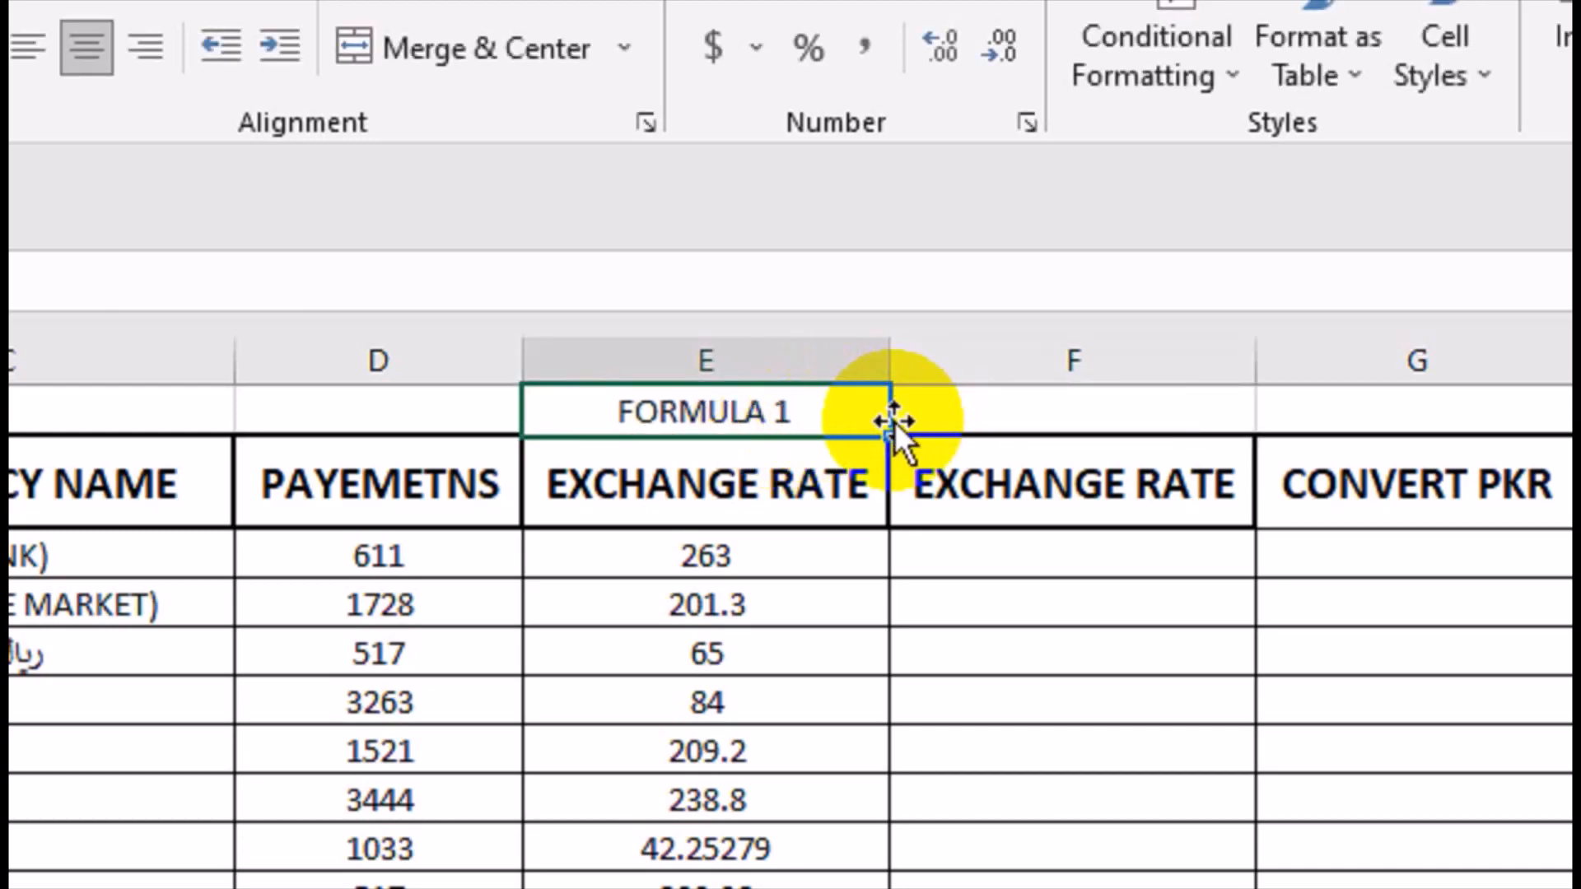
pyautogui.moveTo(936, 437); pyautogui.dragTo(1235, 436)
# Start a VLOOKUP formula in F3 under FORMULA 2, using currency name cell C3 as the lookup value.
pyautogui.click(1068, 560)
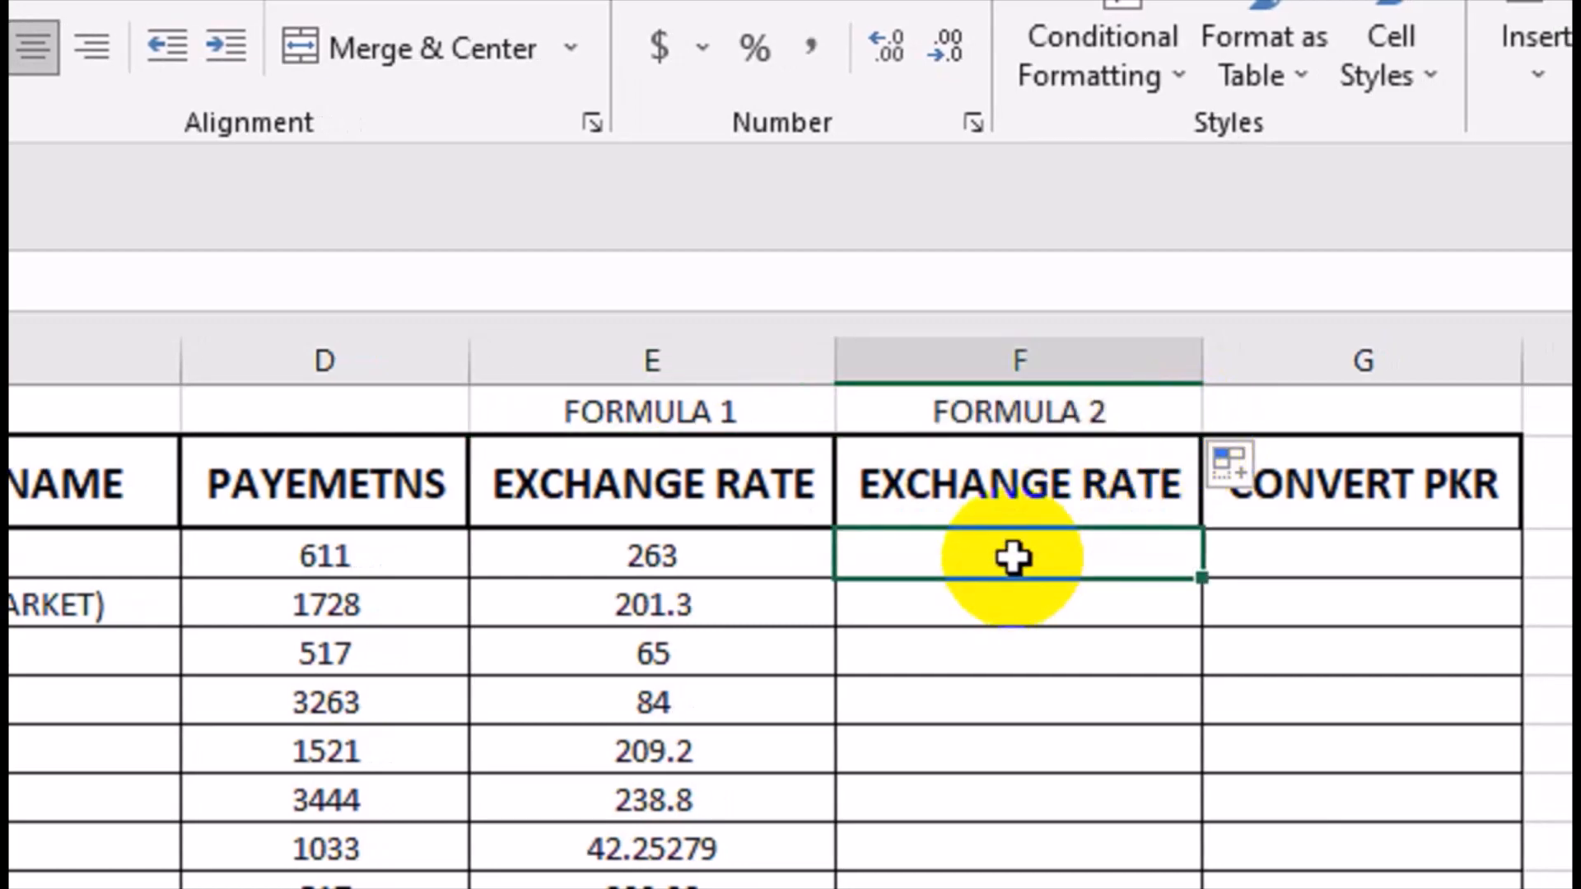
pyautogui.write('=')
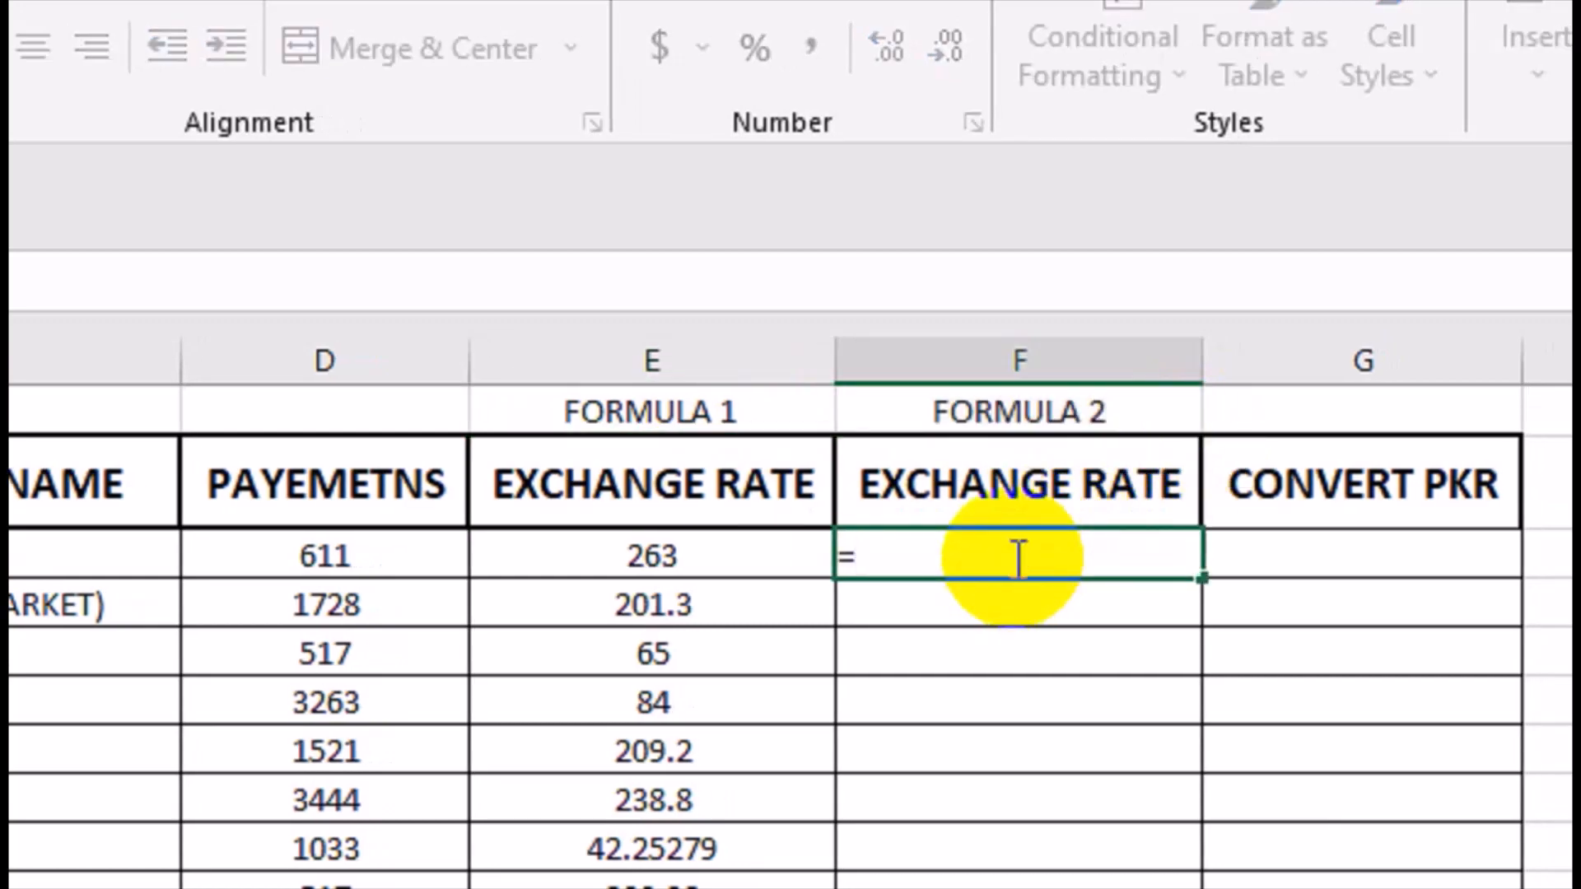
pyautogui.write('VLOOKUP(')
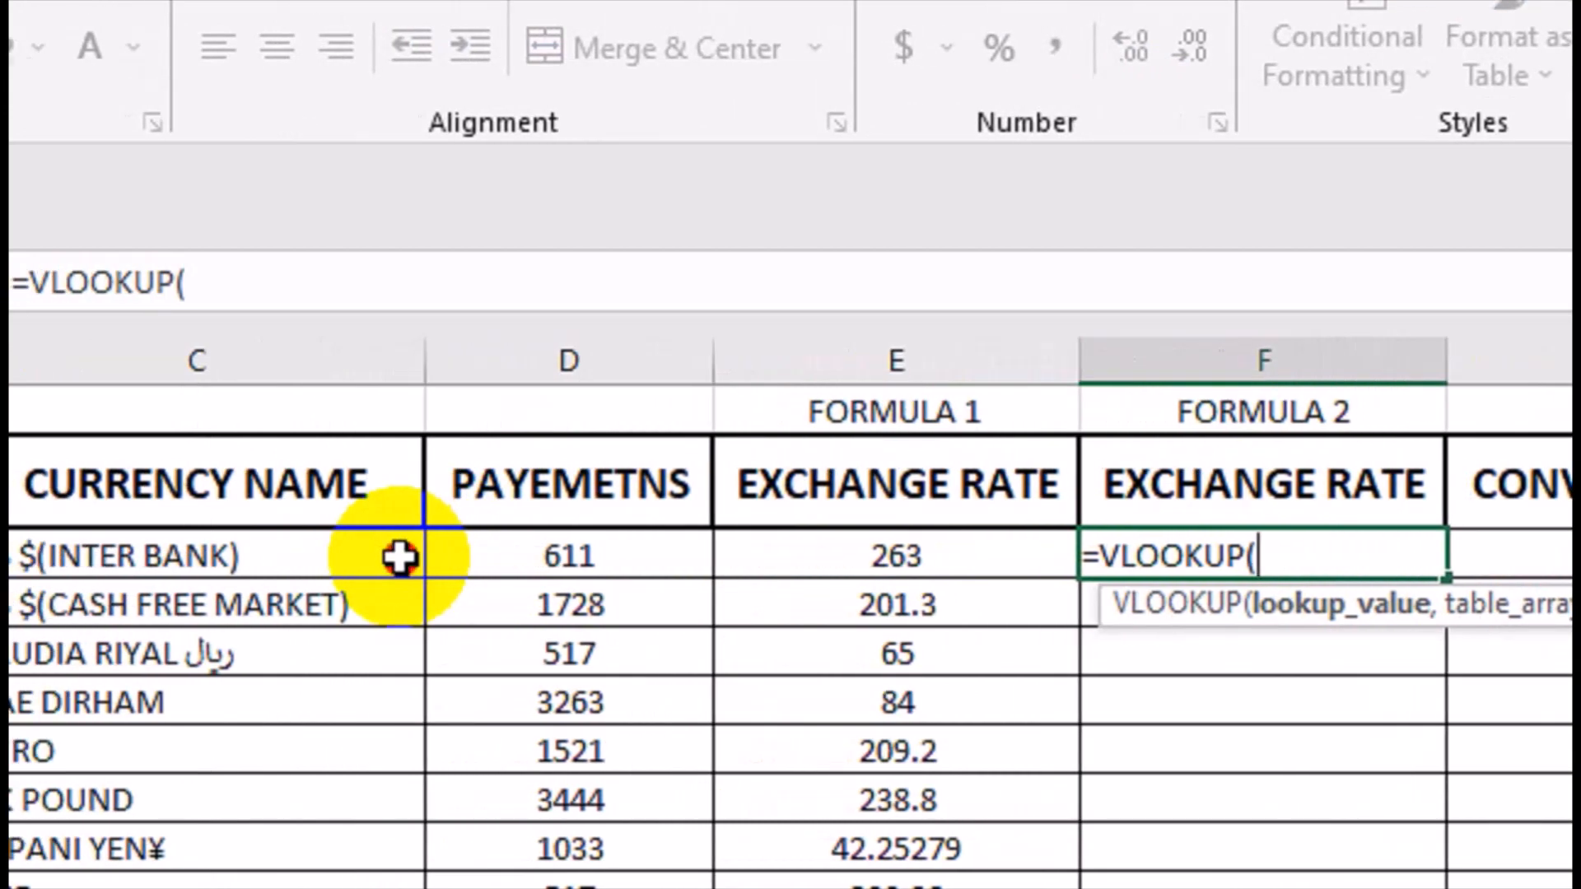
pyautogui.click(399, 559)
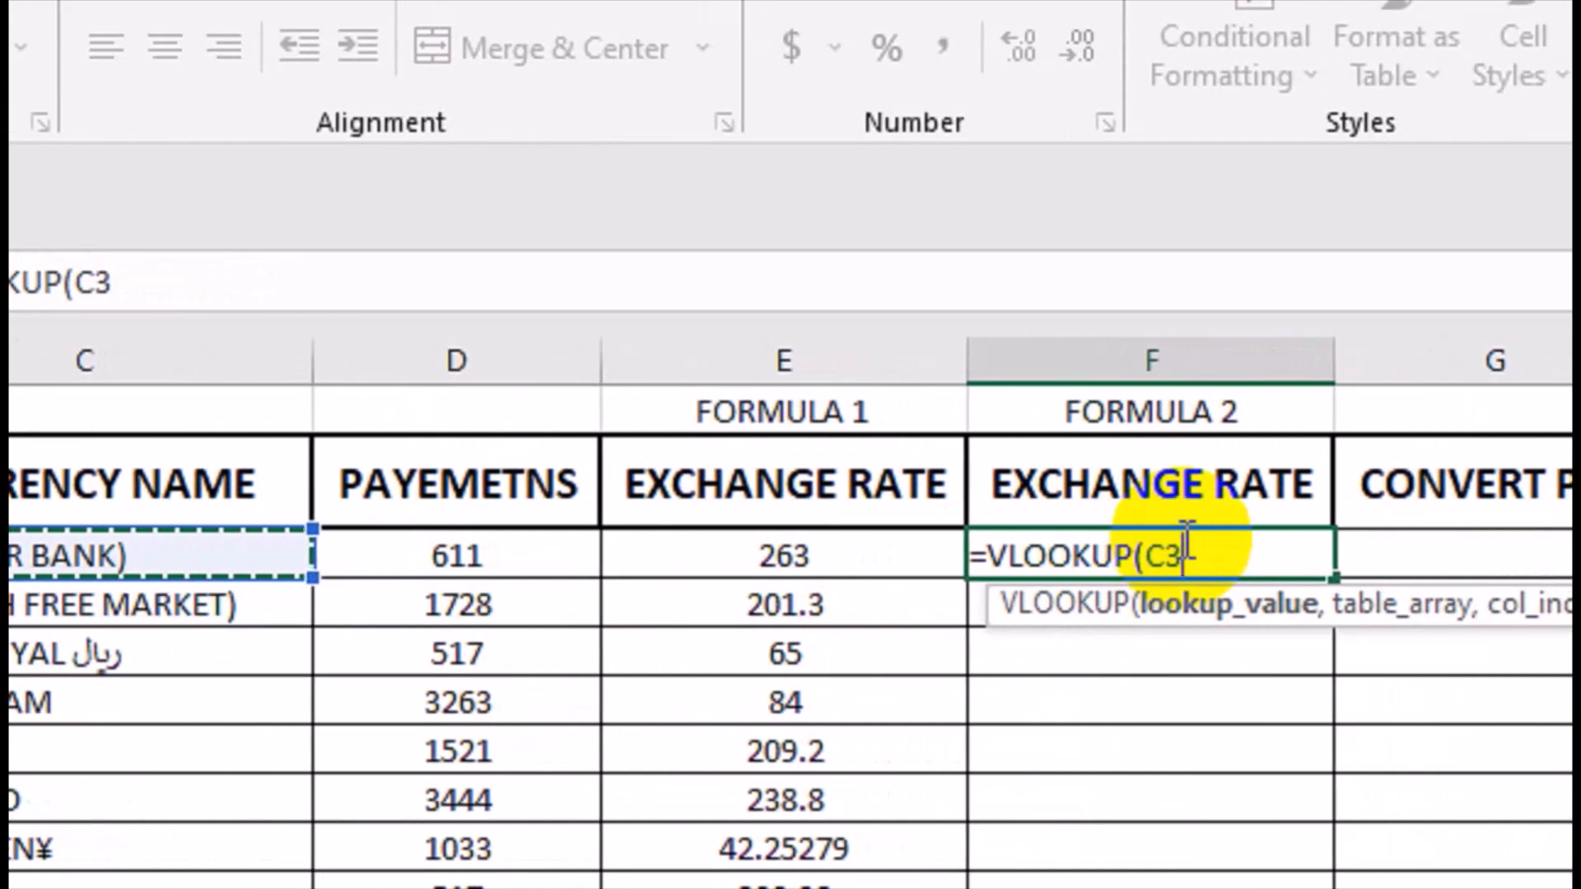
pyautogui.write(':')
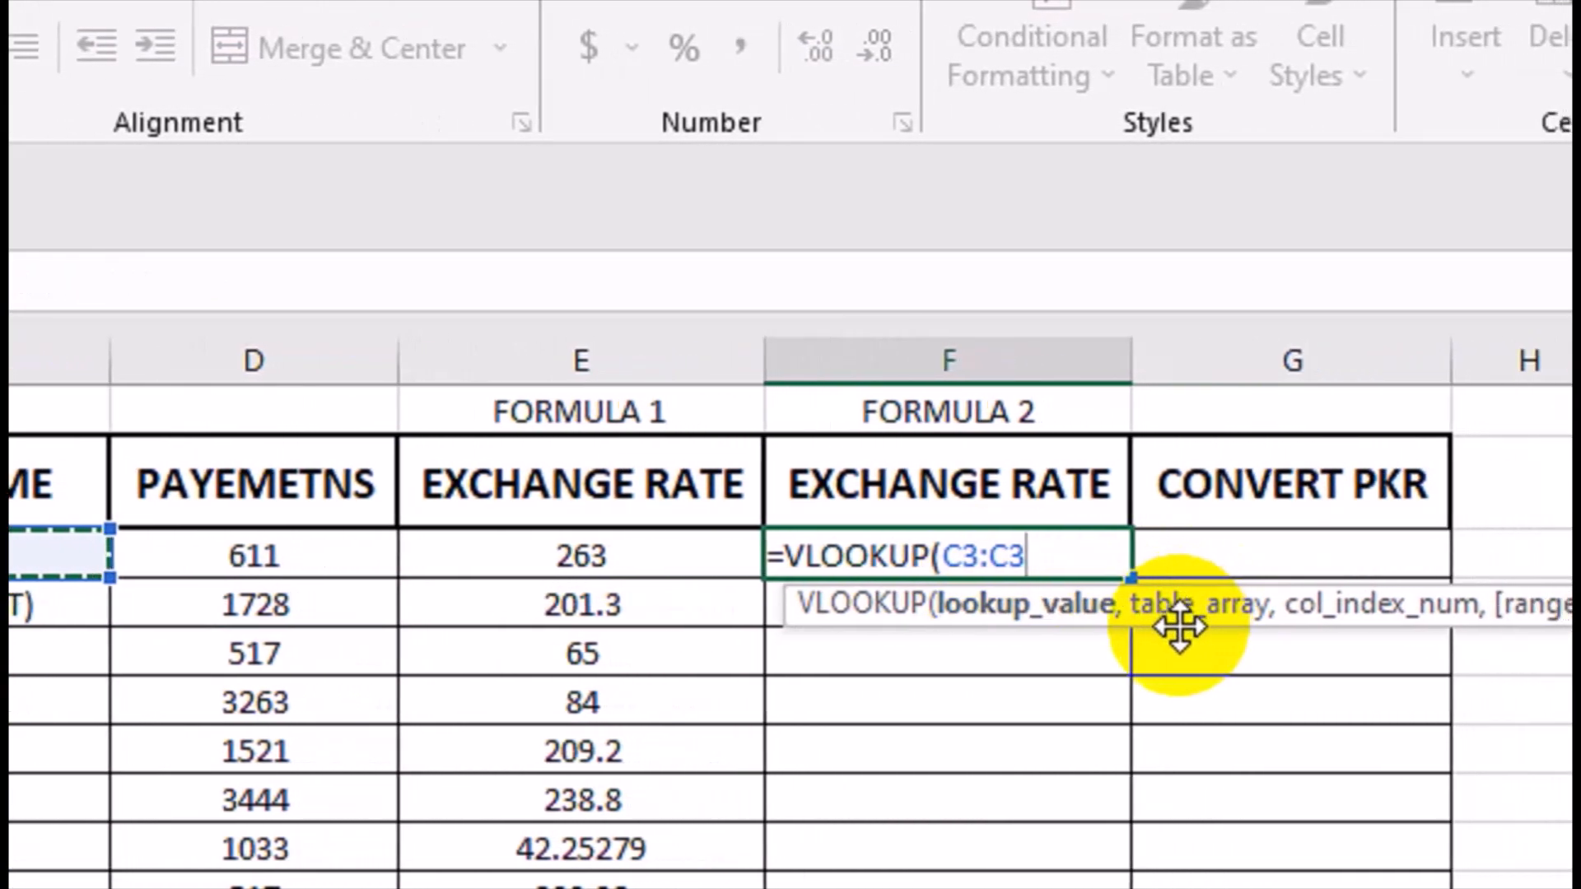
pyautogui.press('BackSpace')
pyautogui.write(',')
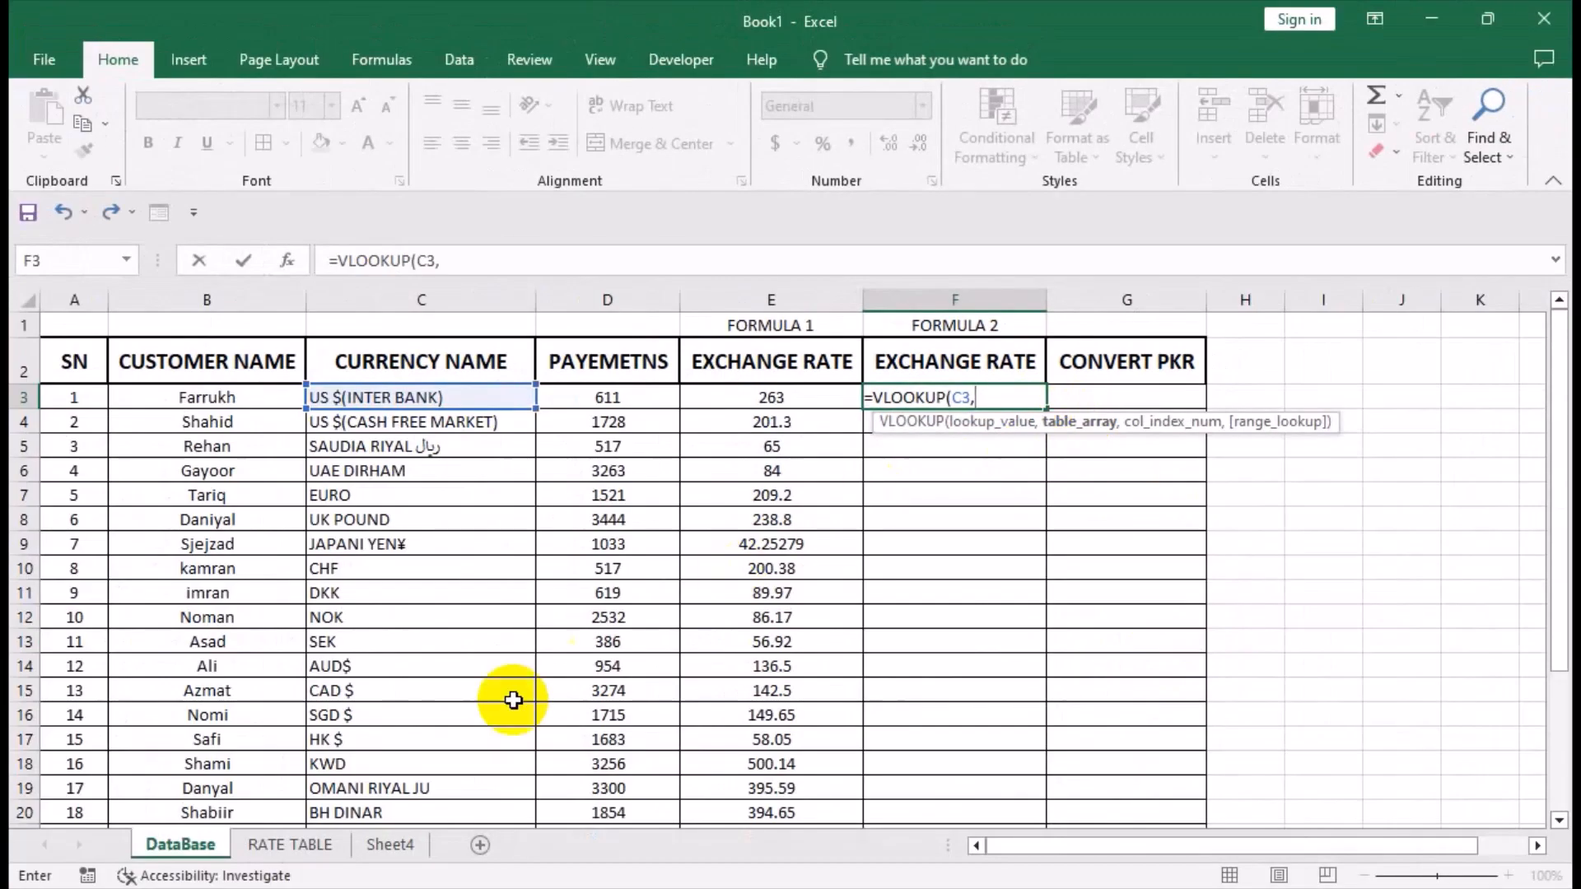
# Complete the F3 VLOOKUP with table array 'RATE TABLE'!$A$3:$B$27, column index 2 and FALSE, and fill it down column F.
pyautogui.click(290, 845)
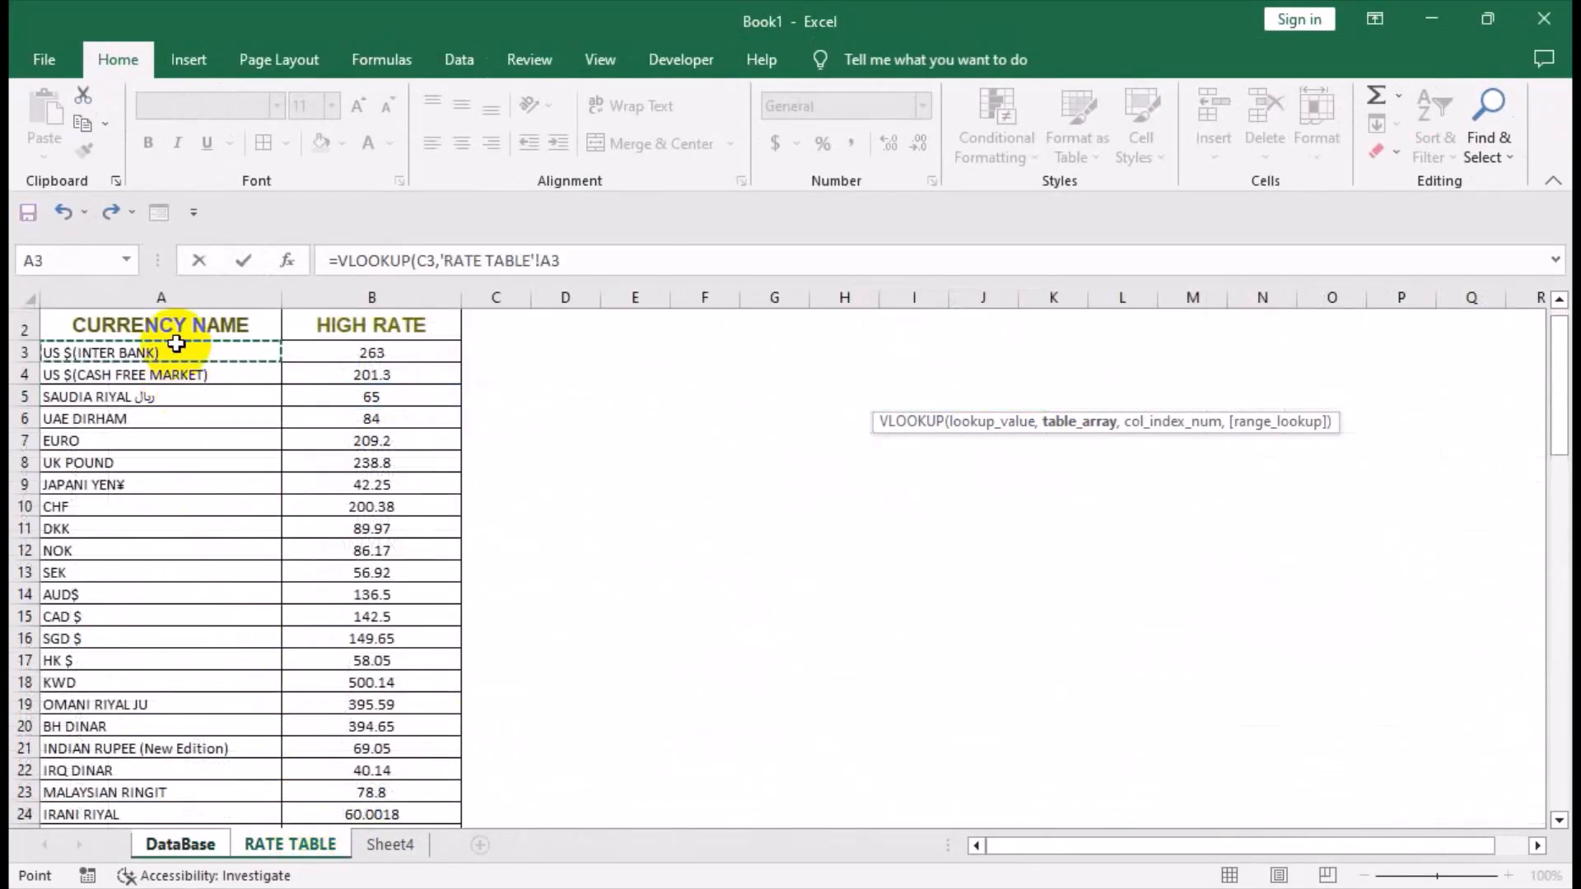
pyautogui.hotkey('ctrl', 'shift', 'Right')
pyautogui.hotkey('ctrl', 'shift', 'Down')
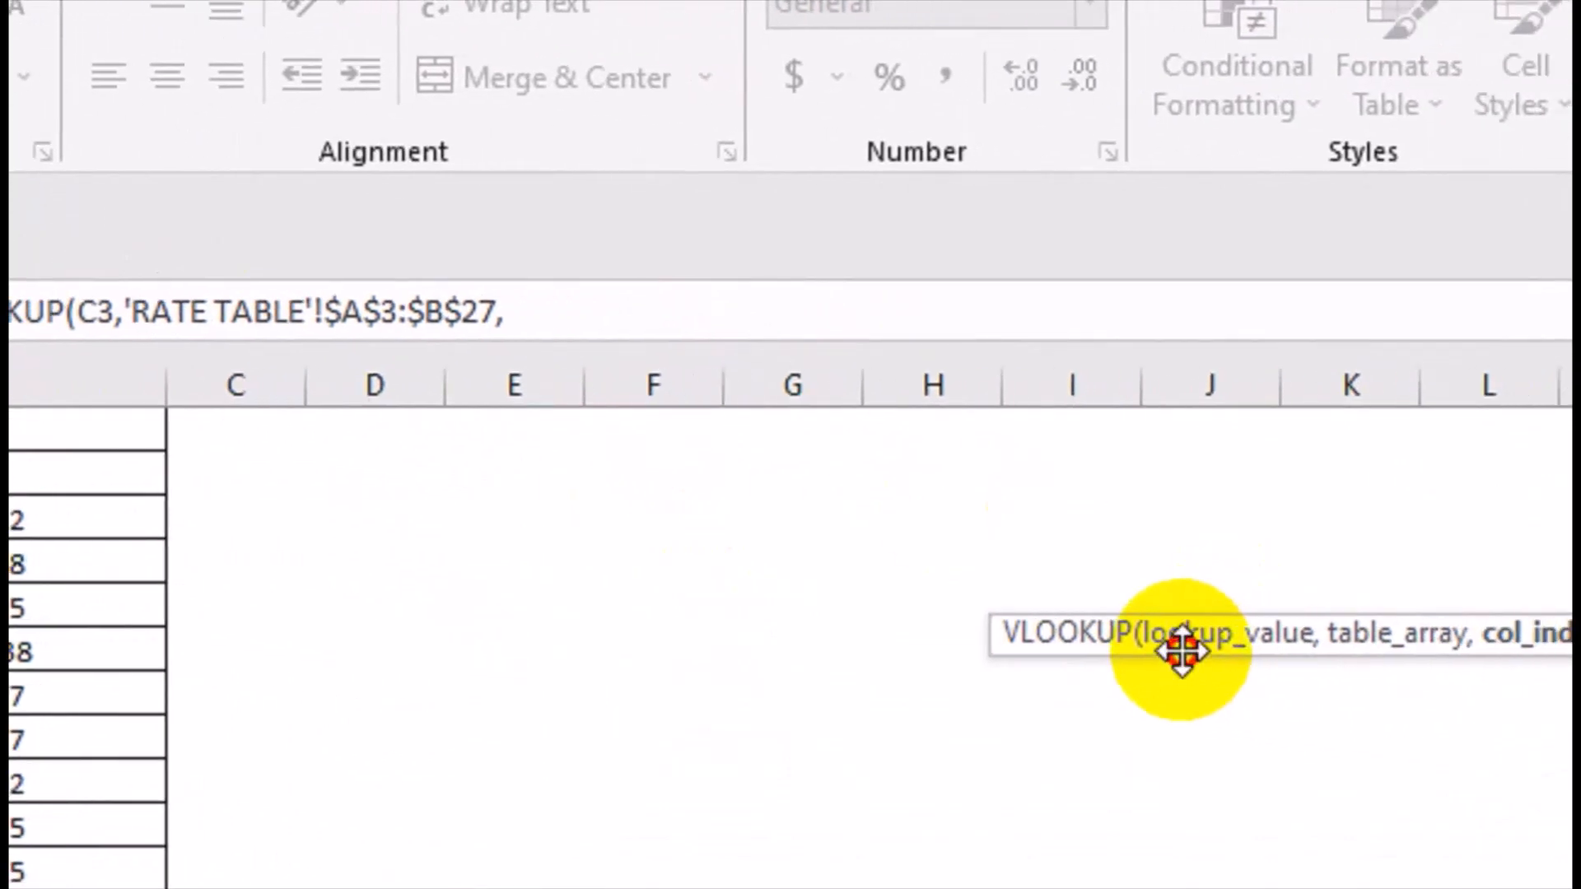
pyautogui.moveTo(1182, 651); pyautogui.dragTo(45, 381)
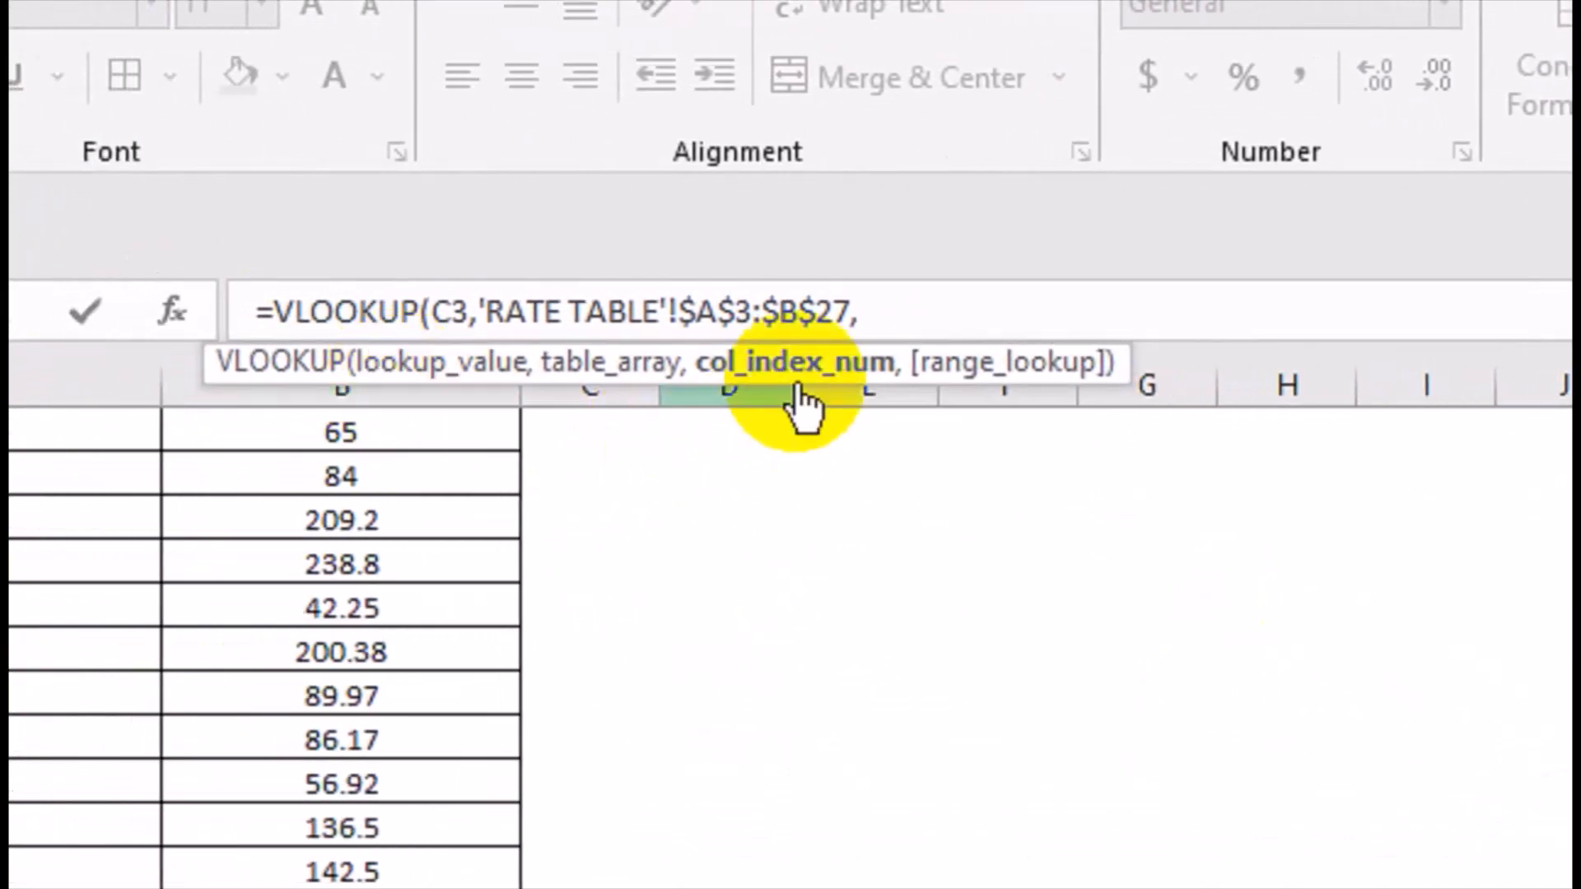
pyautogui.write(',')
pyautogui.press('Down')
pyautogui.press('Tab')
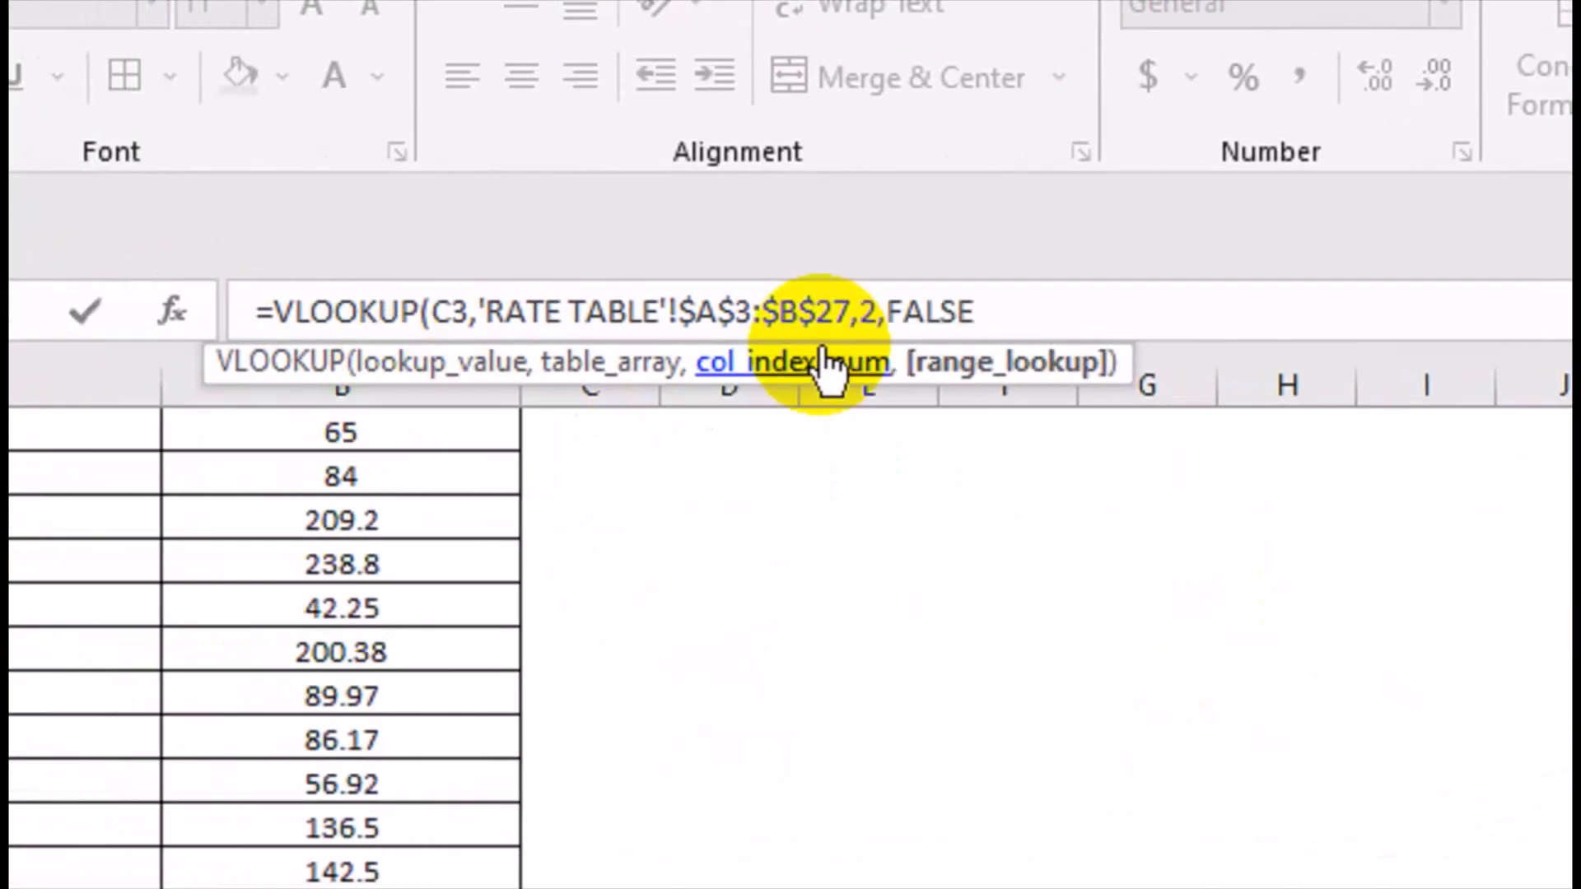
pyautogui.write(')')
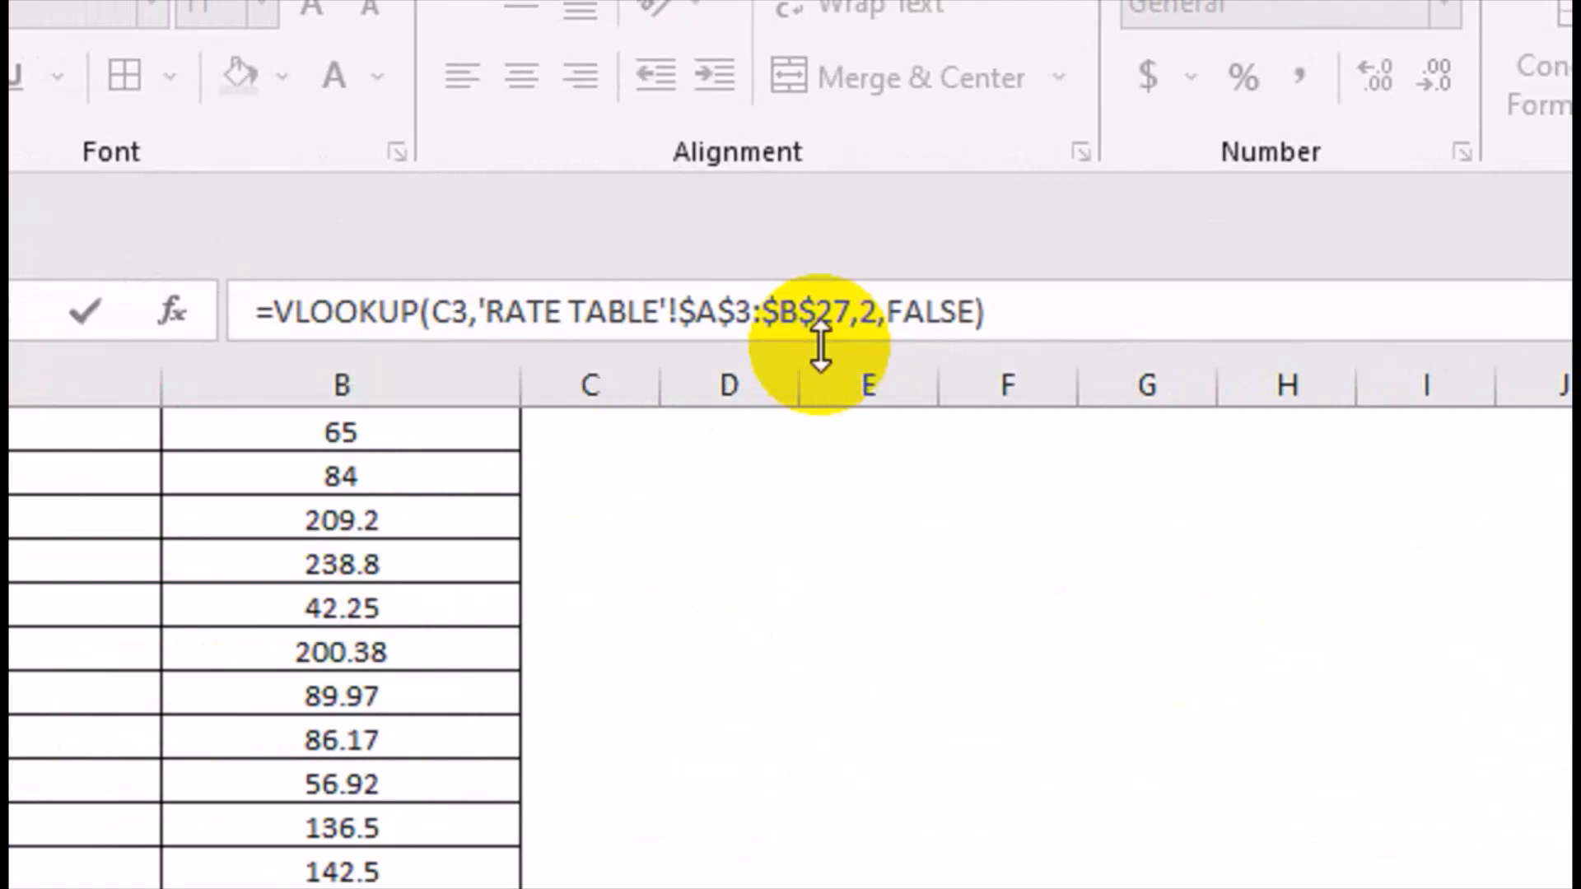
pyautogui.press('Return')
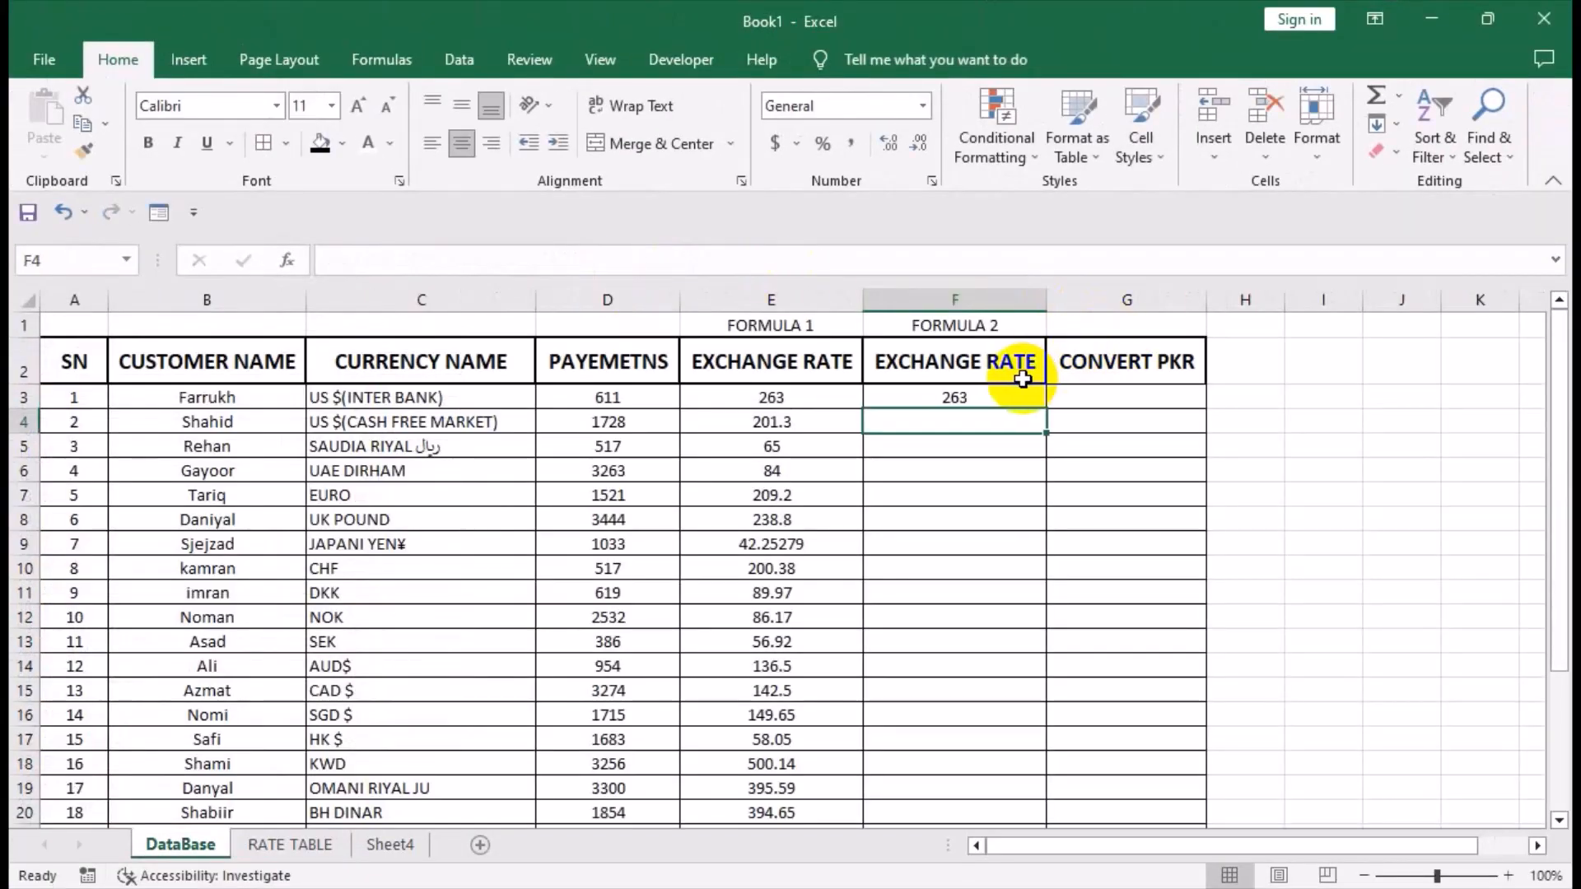
pyautogui.click(1016, 396)
pyautogui.doubleClick(1048, 408)
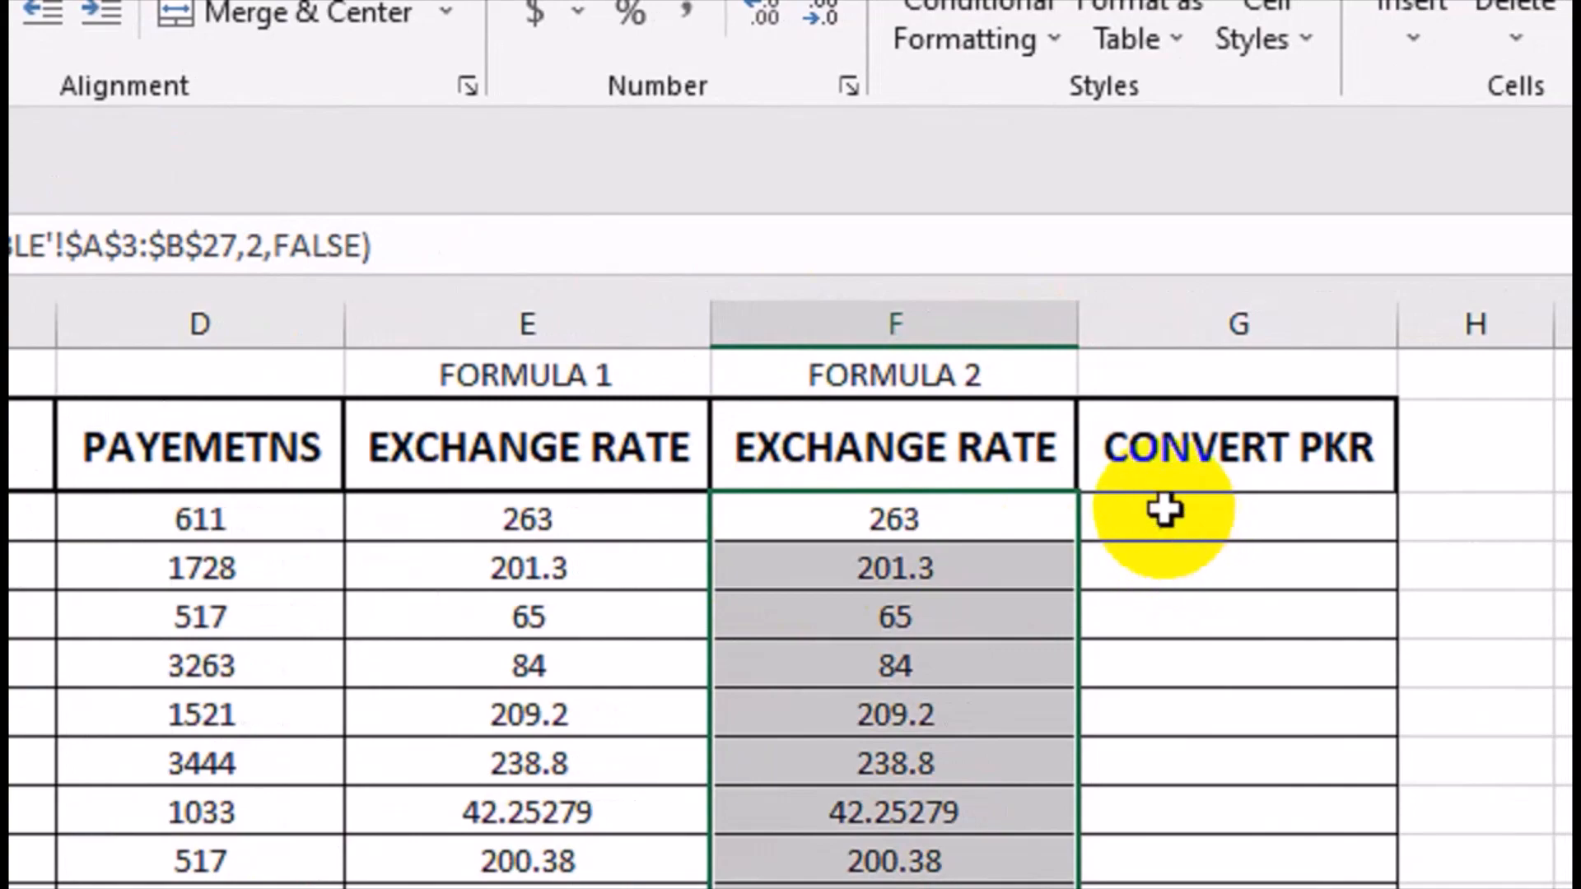
# Enter =ROUND(F3*D3,0) in G3 and fill it down the CONVERT PKR column.
pyautogui.click(1108, 517)
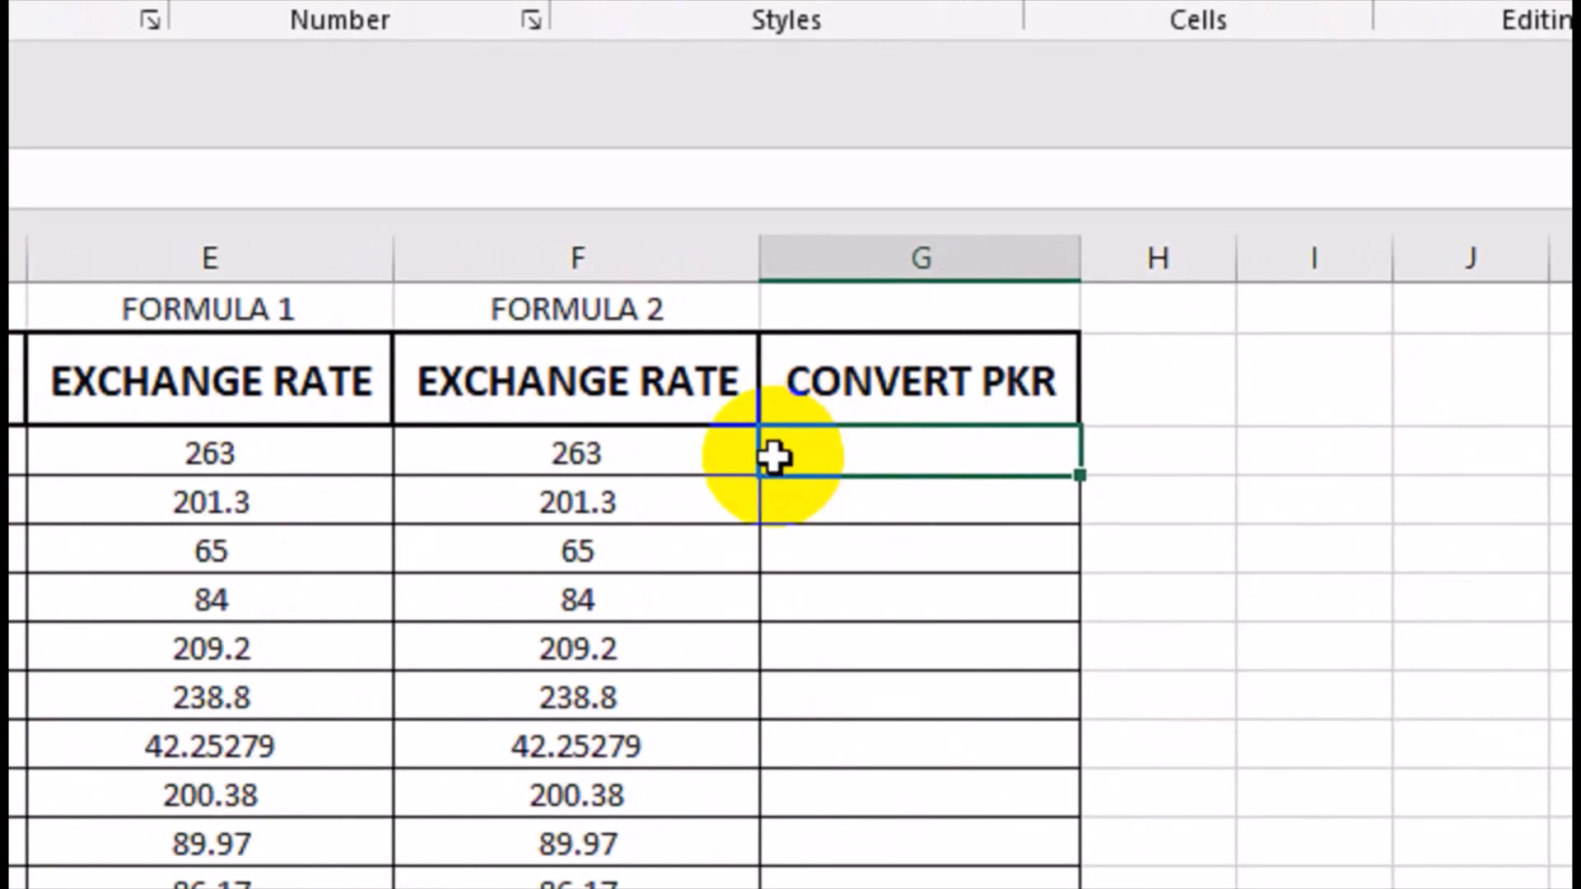
pyautogui.write('=ROUN')
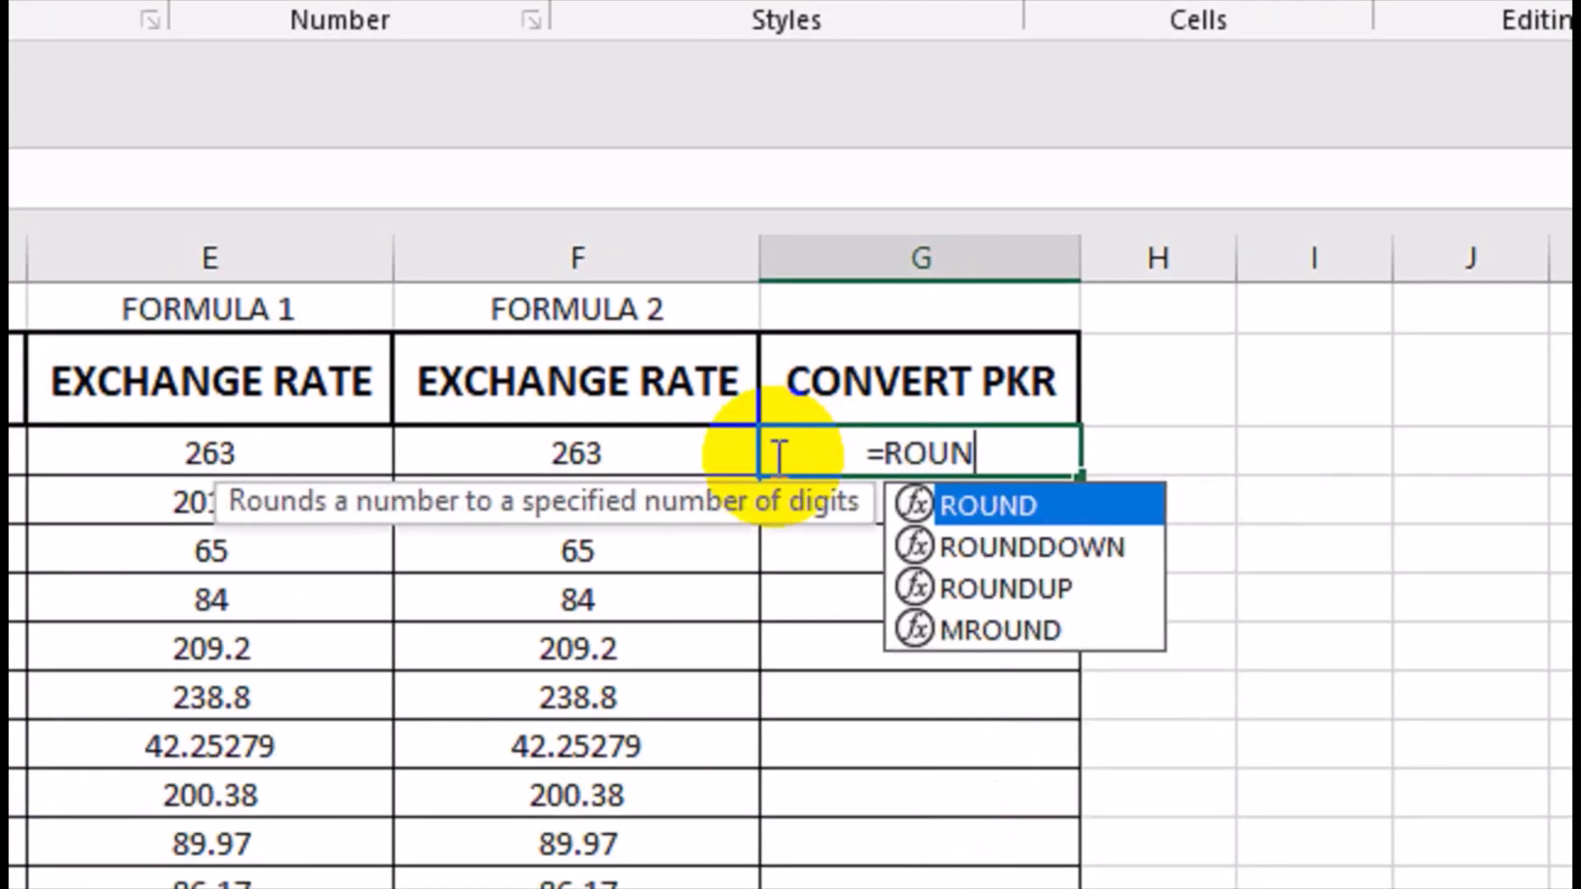
pyautogui.press('Down')
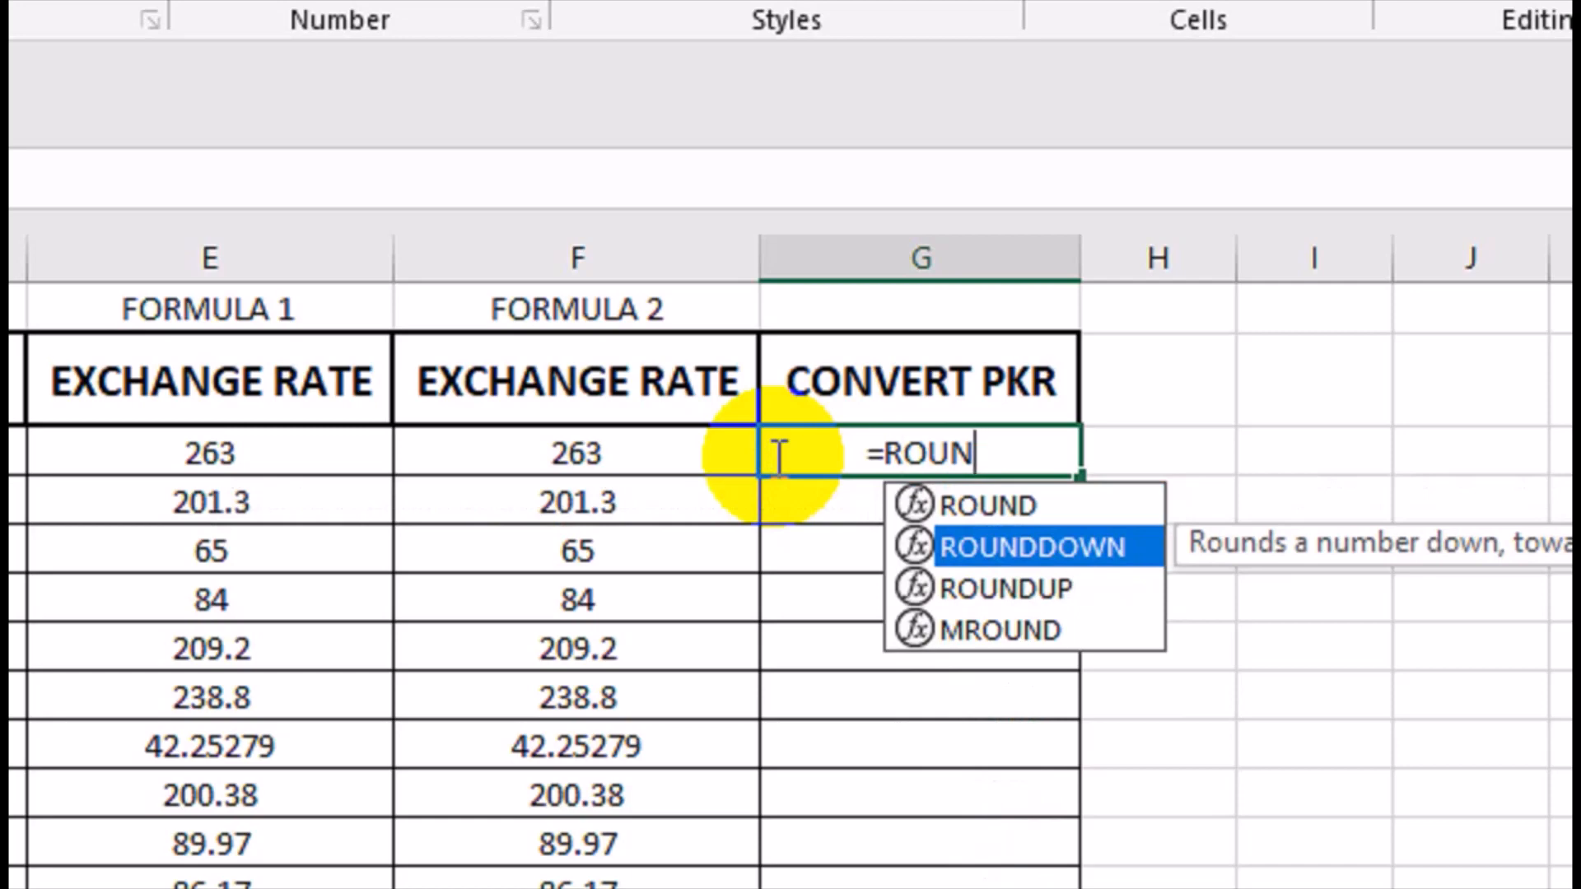
pyautogui.write('D(')
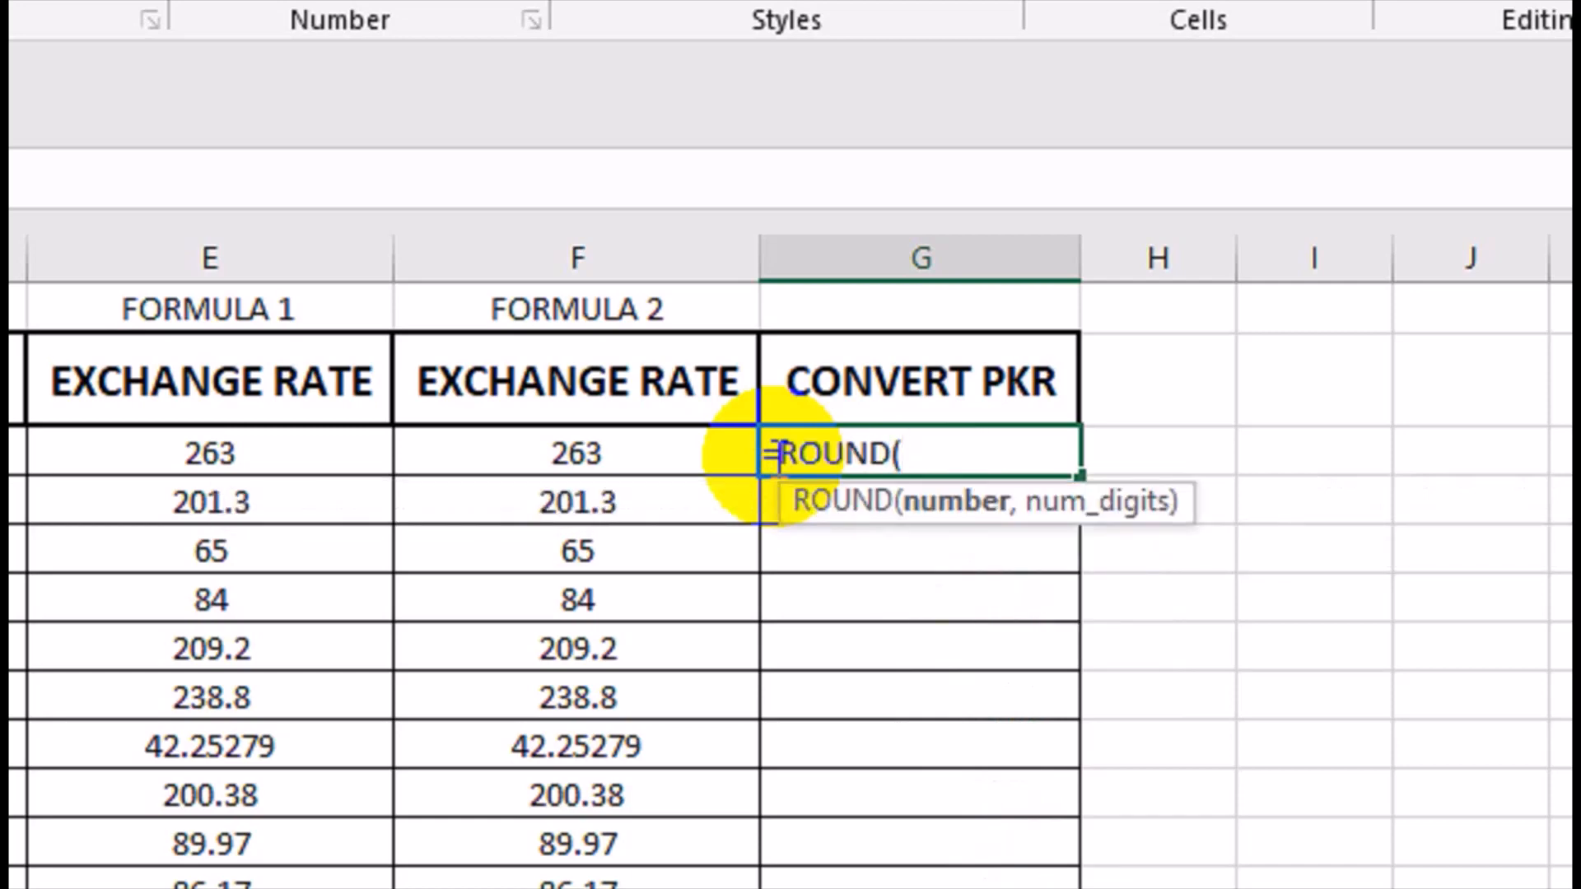
pyautogui.click(576, 452)
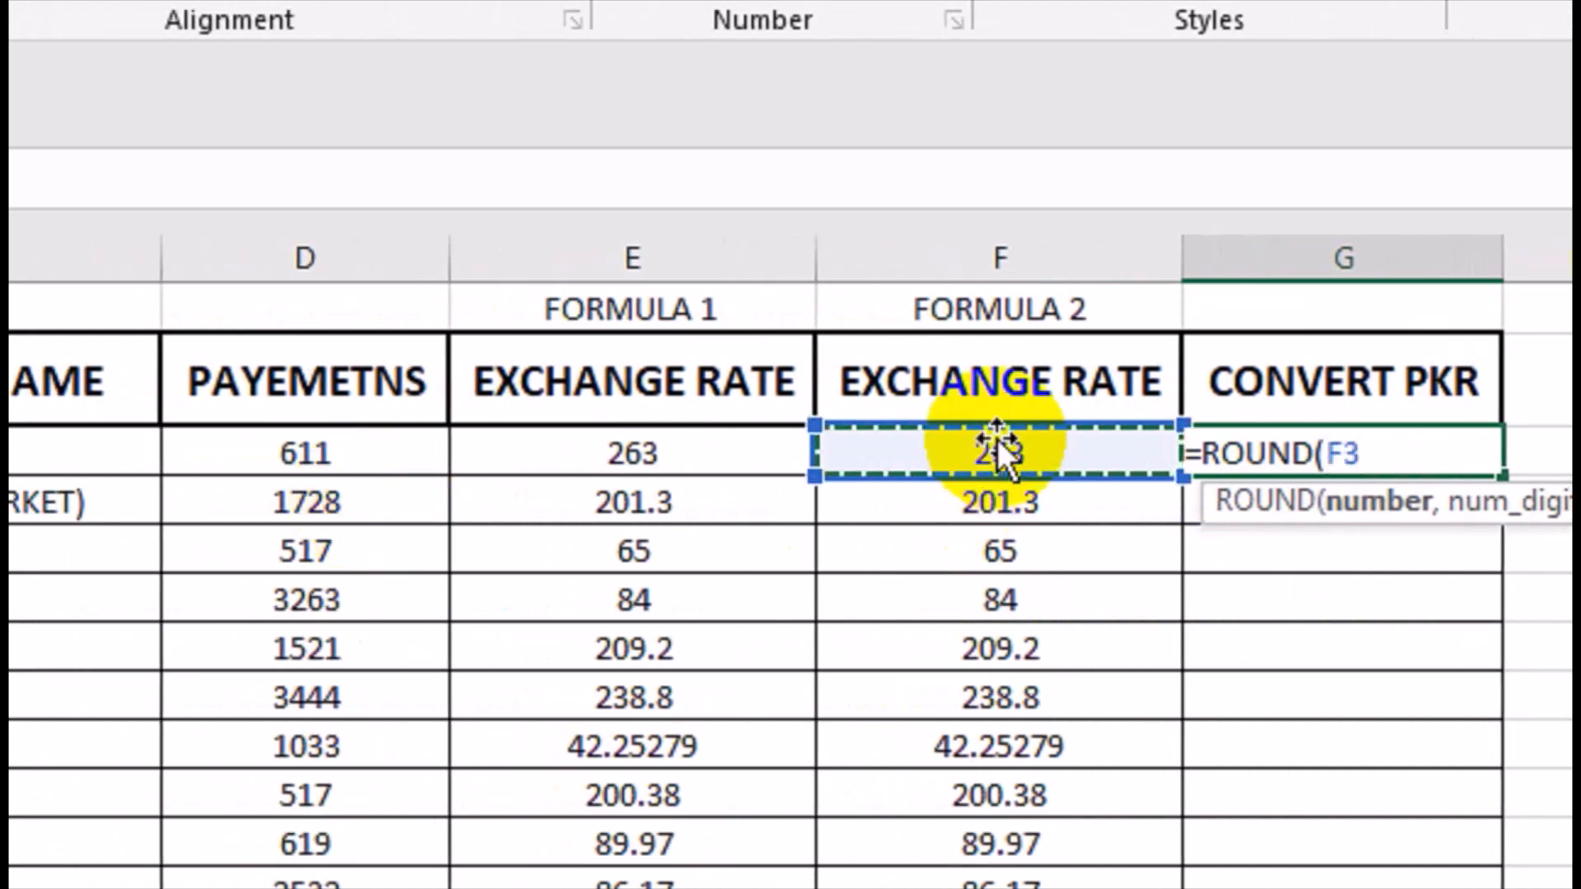
pyautogui.write('*')
pyautogui.click(376, 452)
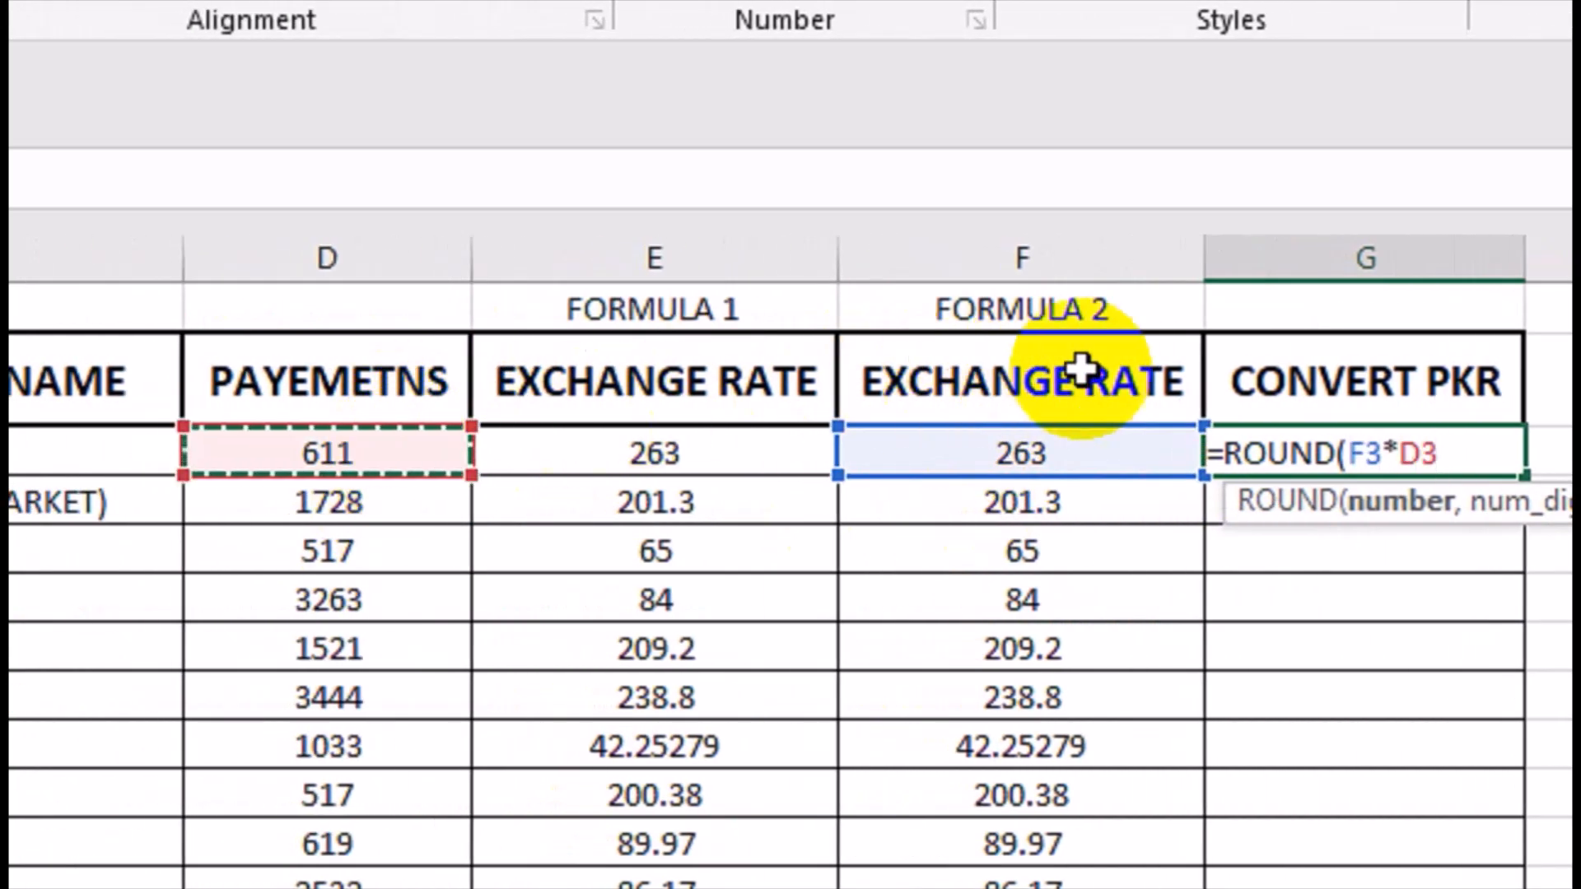
pyautogui.write(',')
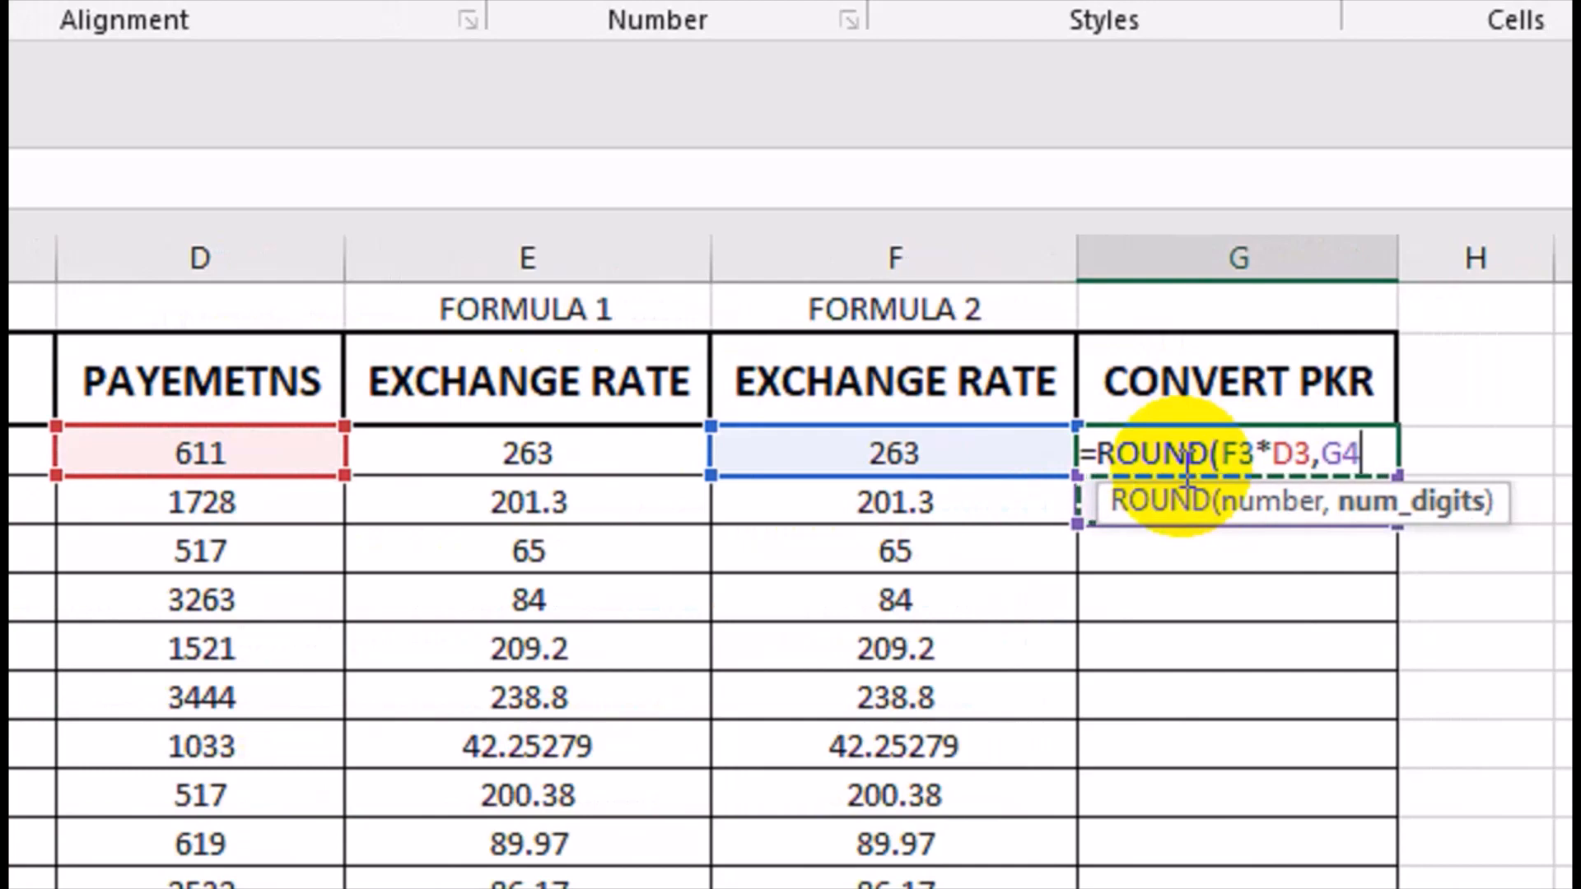
pyautogui.press('BackSpace')
pyautogui.press('BackSpace')
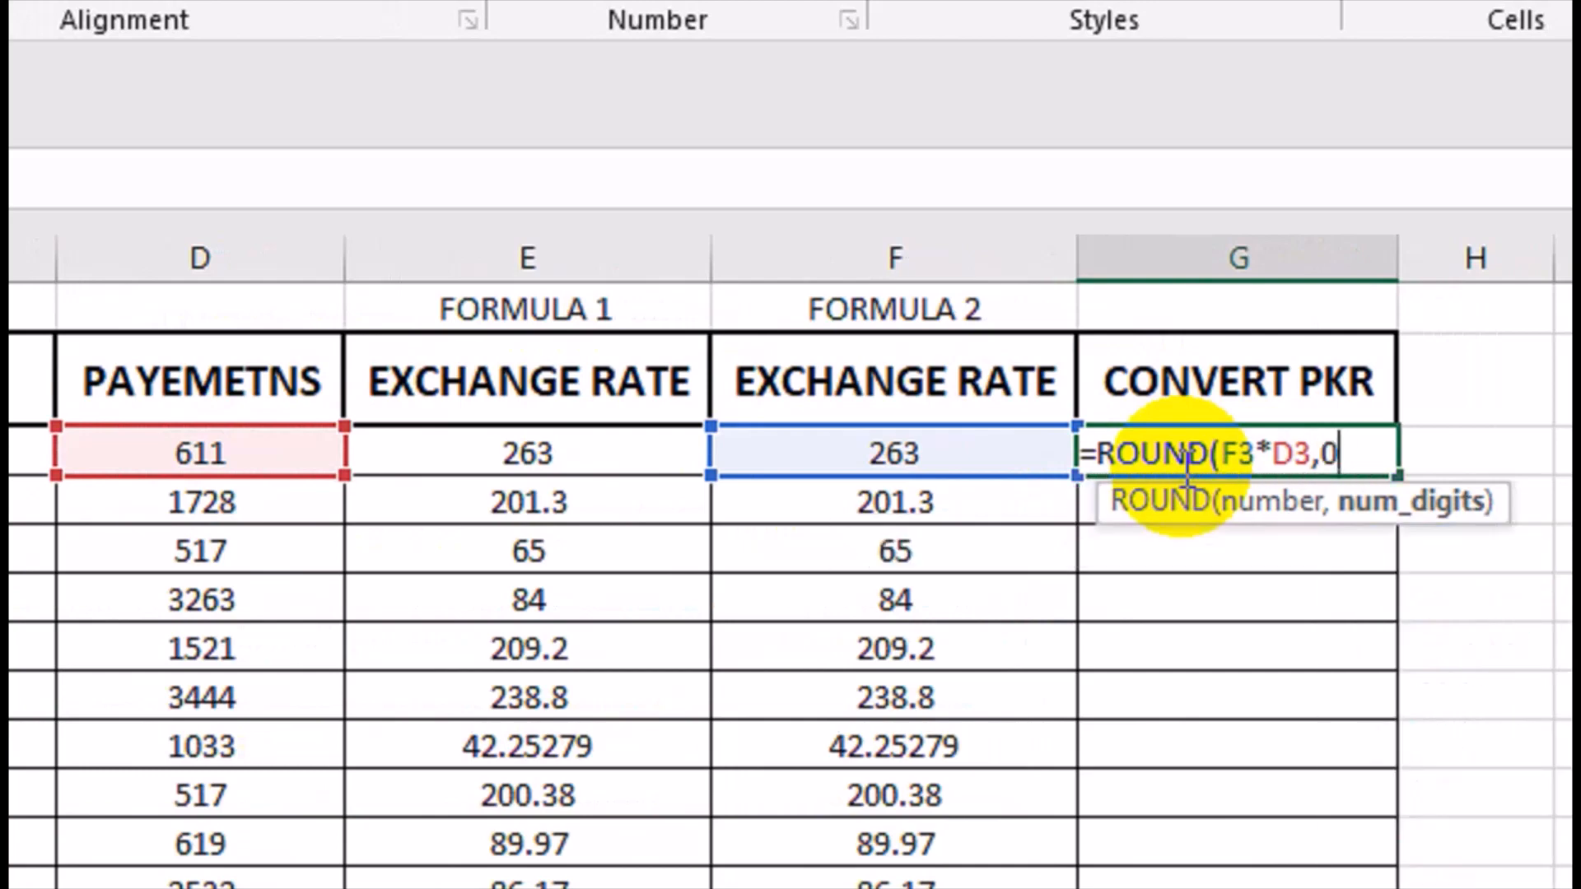
pyautogui.write(')')
pyautogui.press('Return')
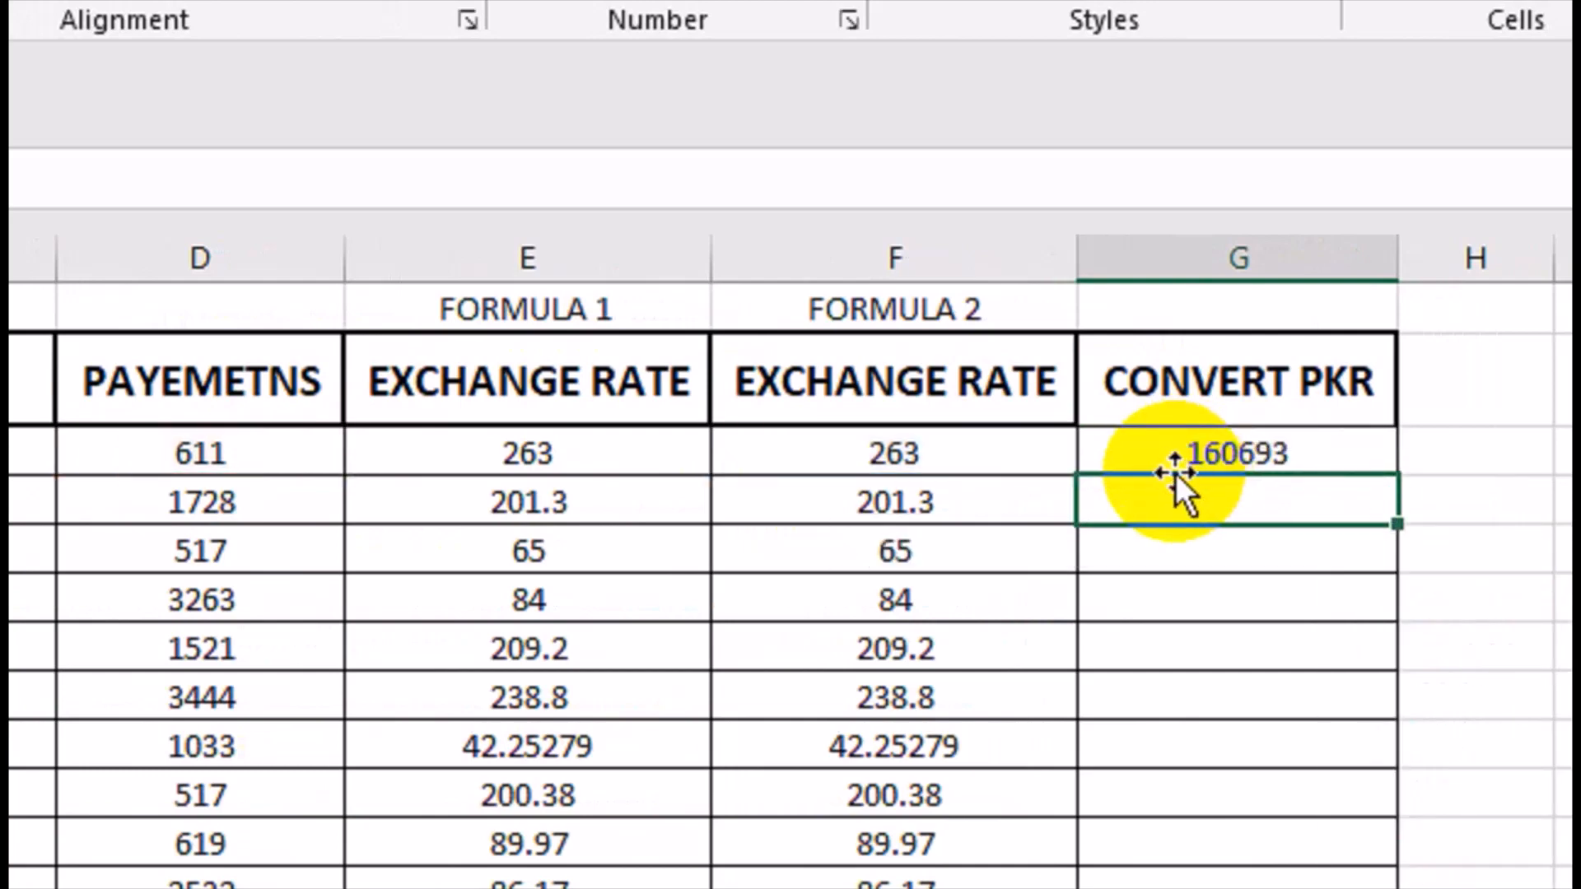
pyautogui.click(1186, 466)
pyautogui.doubleClick(1351, 475)
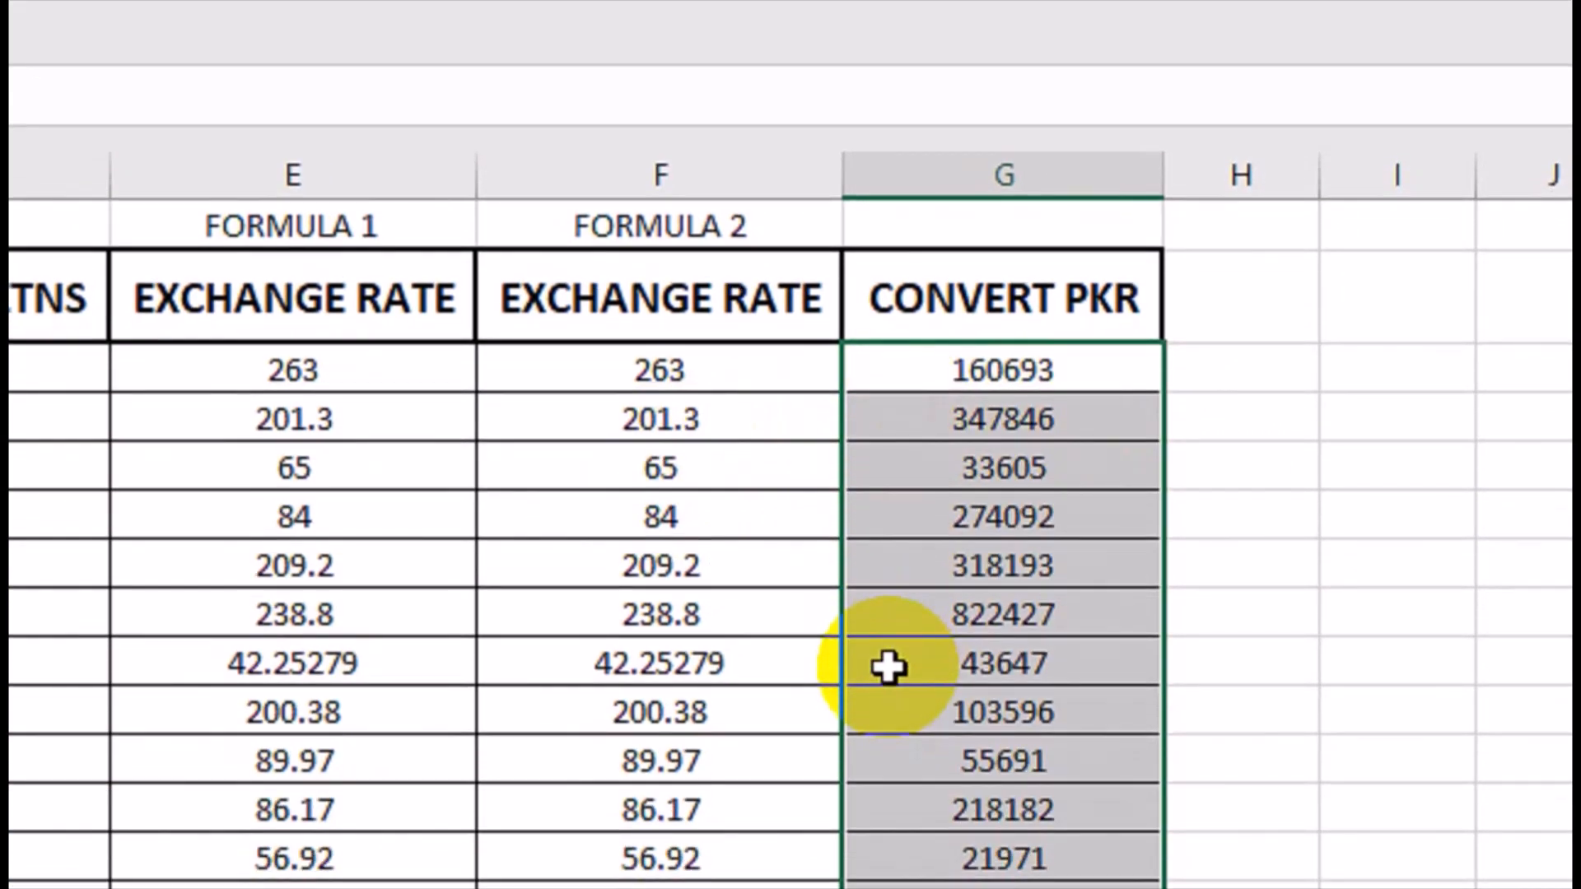
# Extend the VLOOKUP formula in F3 by multiplying its result by the payment in D3.
pyautogui.click(597, 372)
pyautogui.doubleClick(597, 372)
pyautogui.click(915, 365)
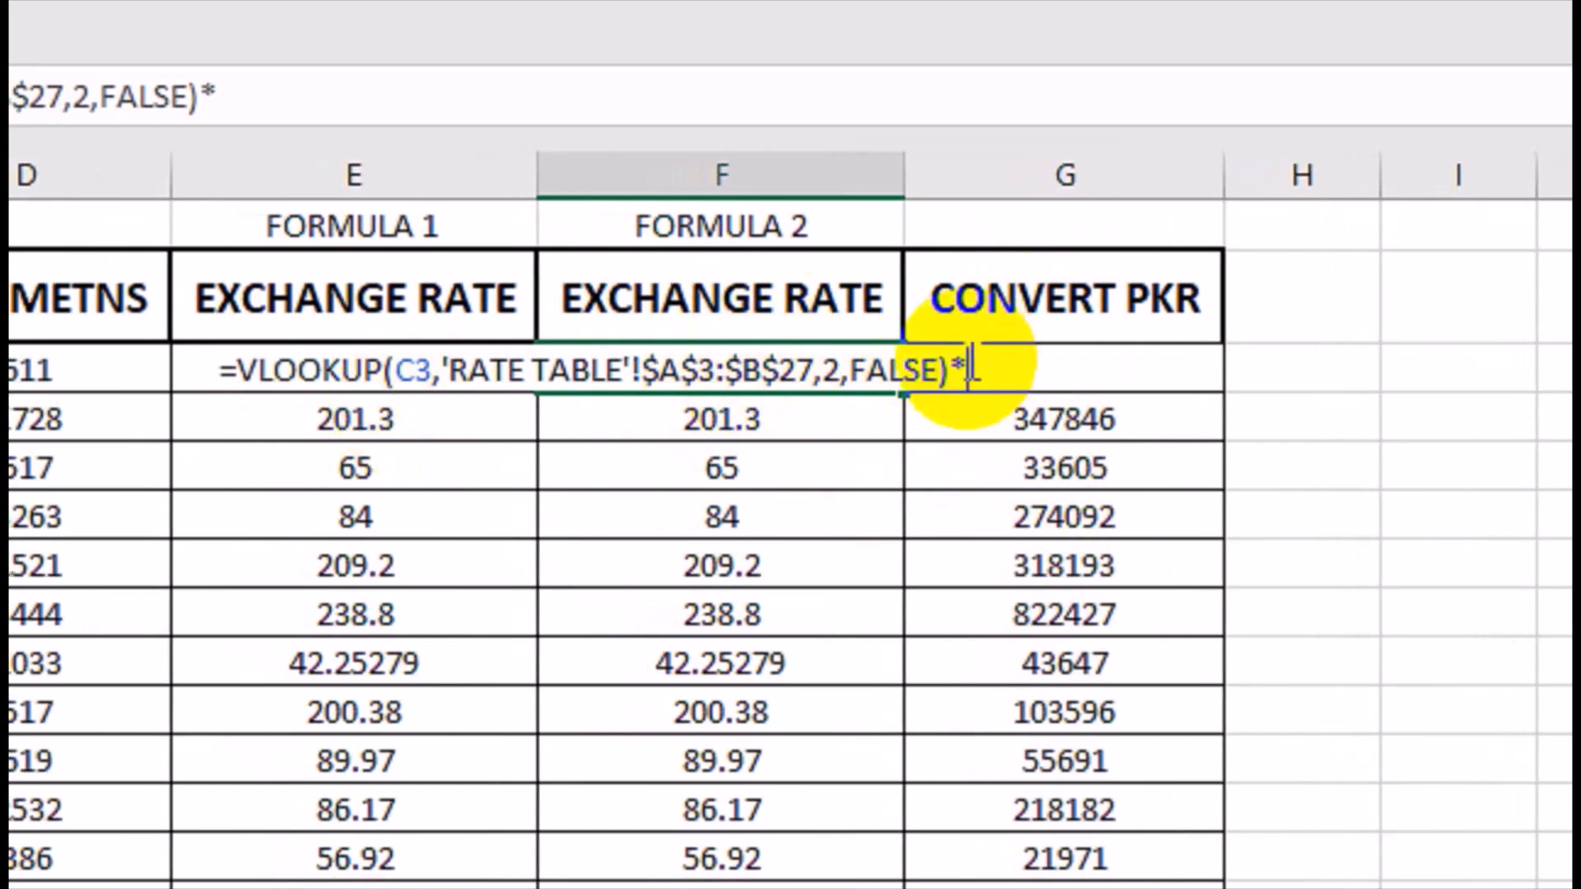
pyautogui.click(118, 331)
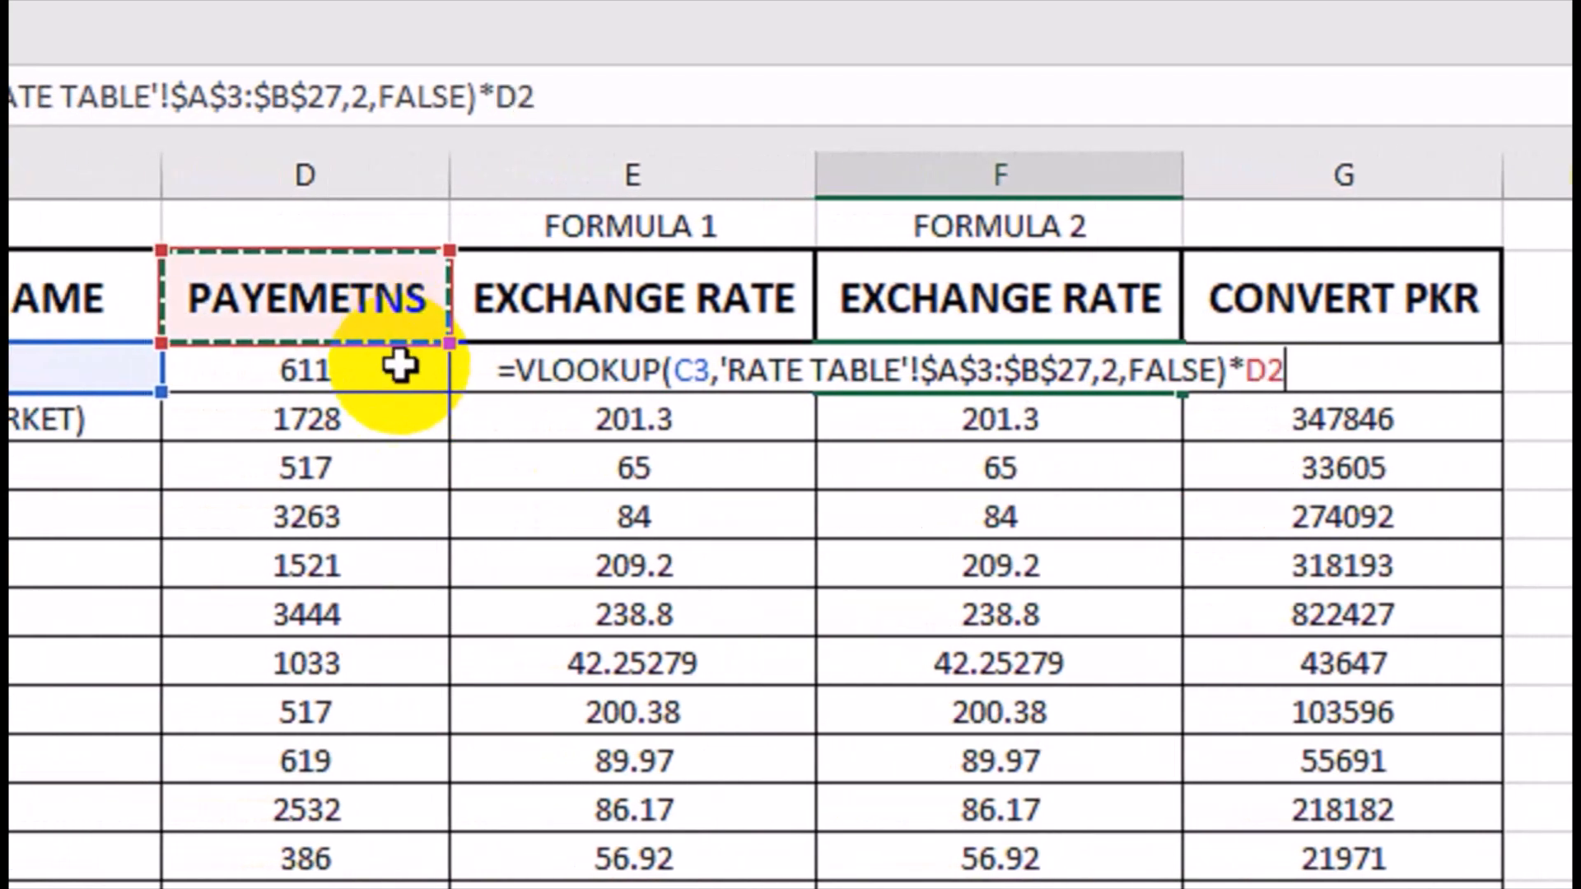
pyautogui.click(118, 371)
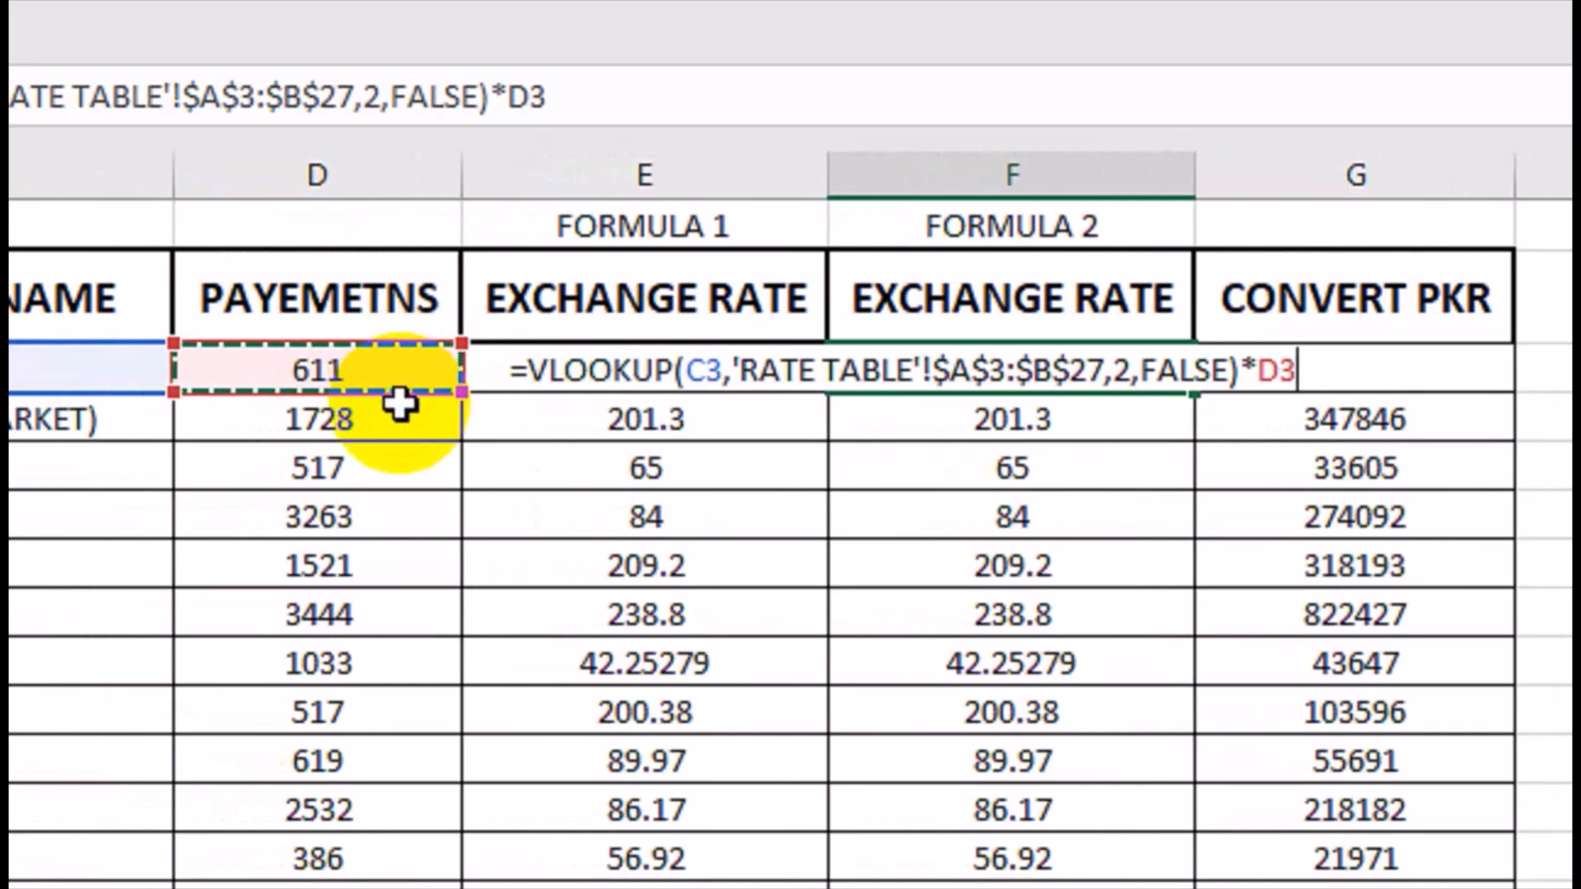
pyautogui.press('Return')
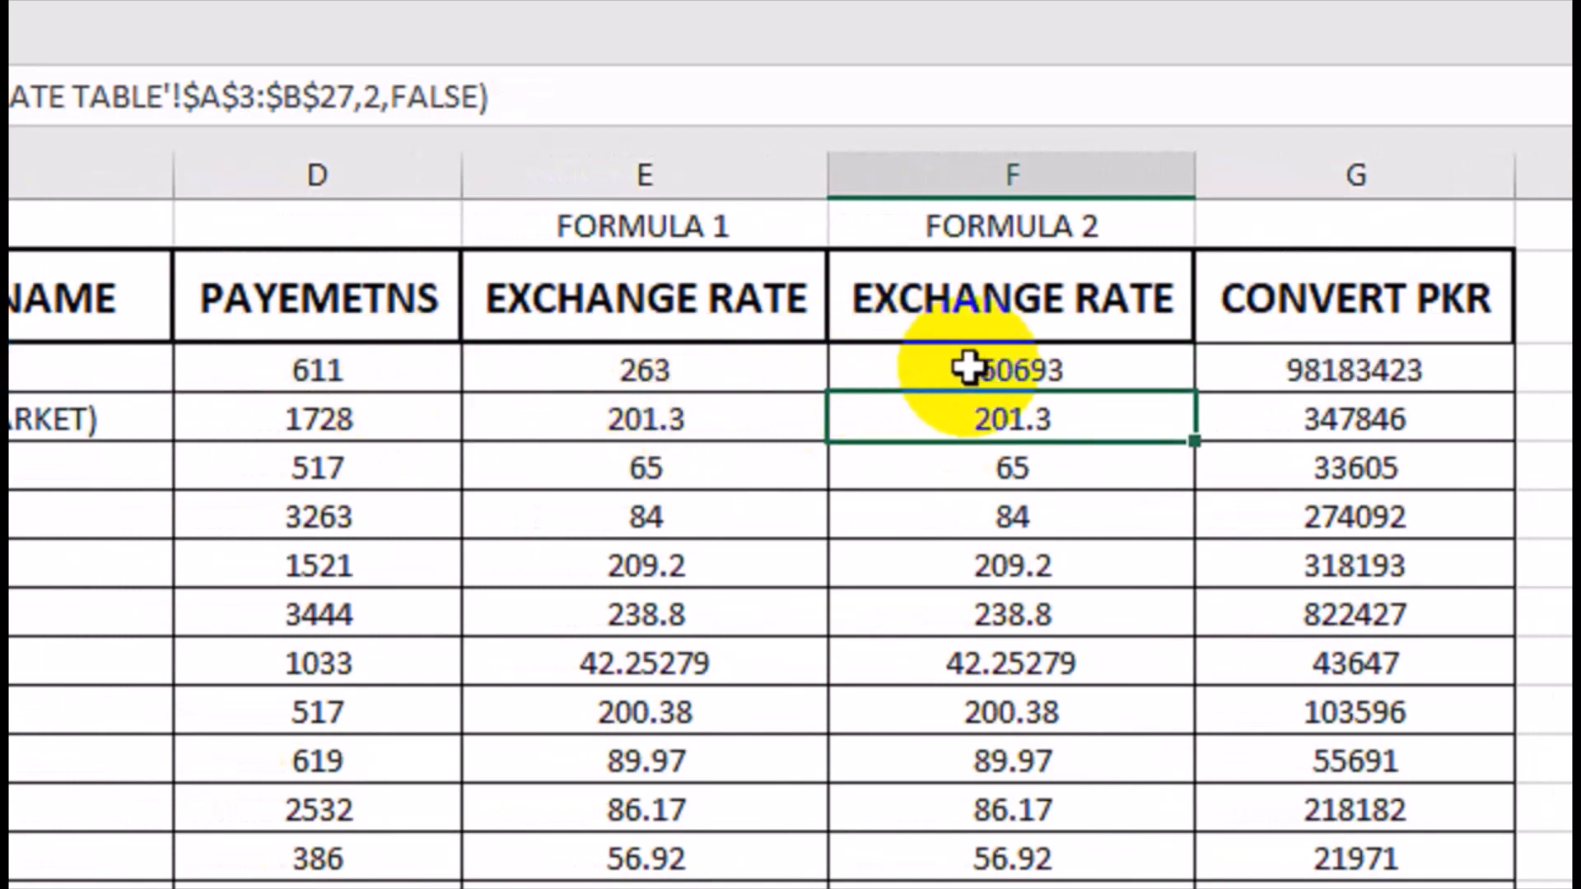
pyautogui.click(967, 368)
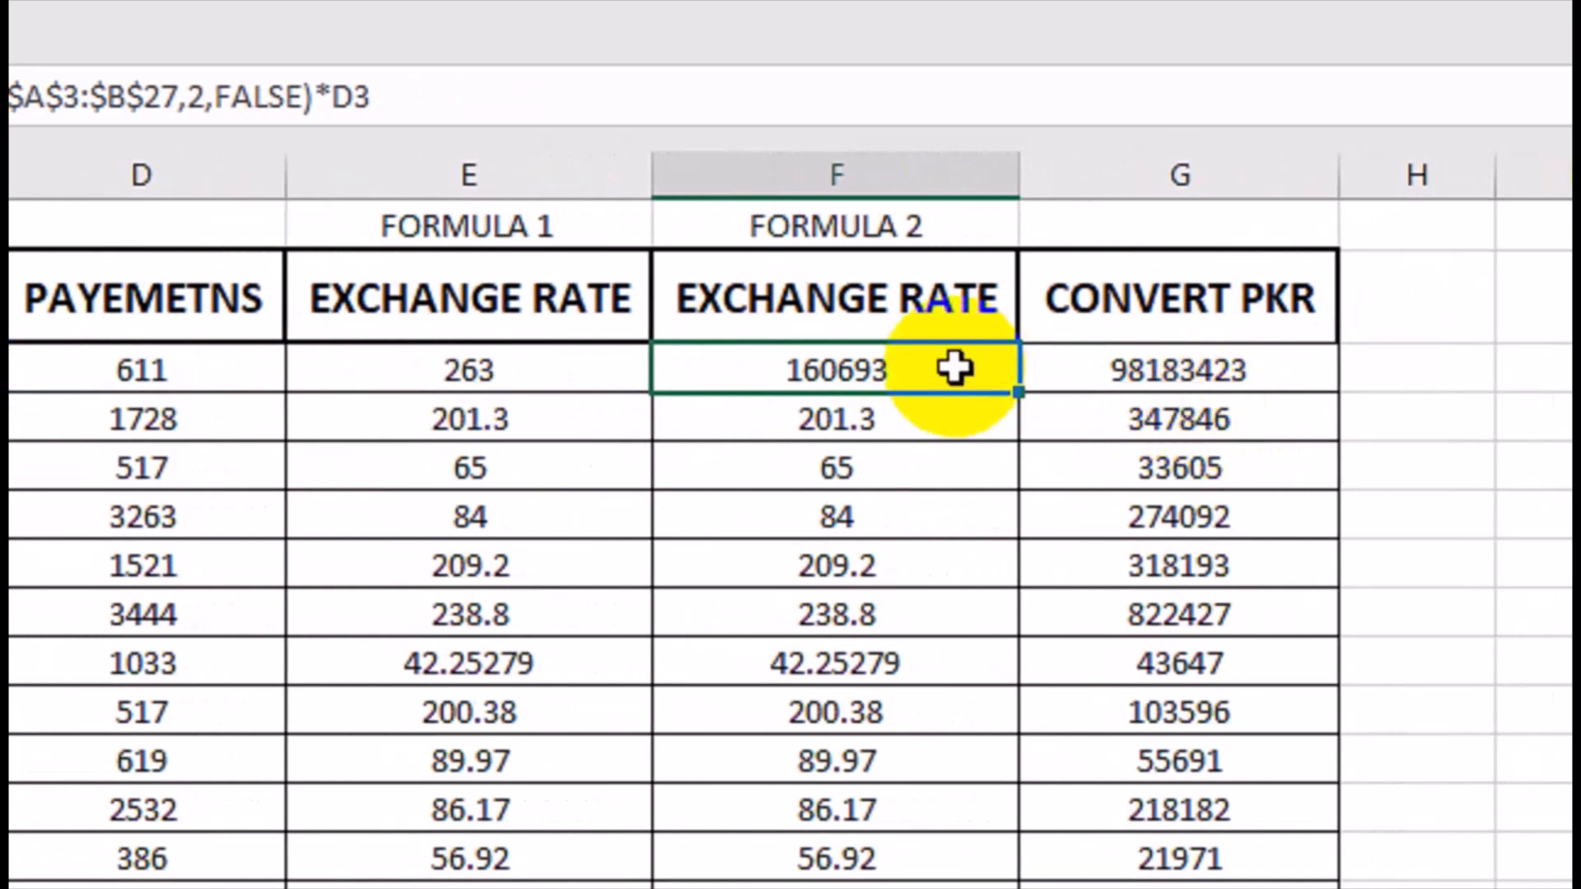
# Change the G3 formula to =ROUND(E3*D3,0) and fill it down the CONVERT PKR column.
pyautogui.doubleClick(1104, 368)
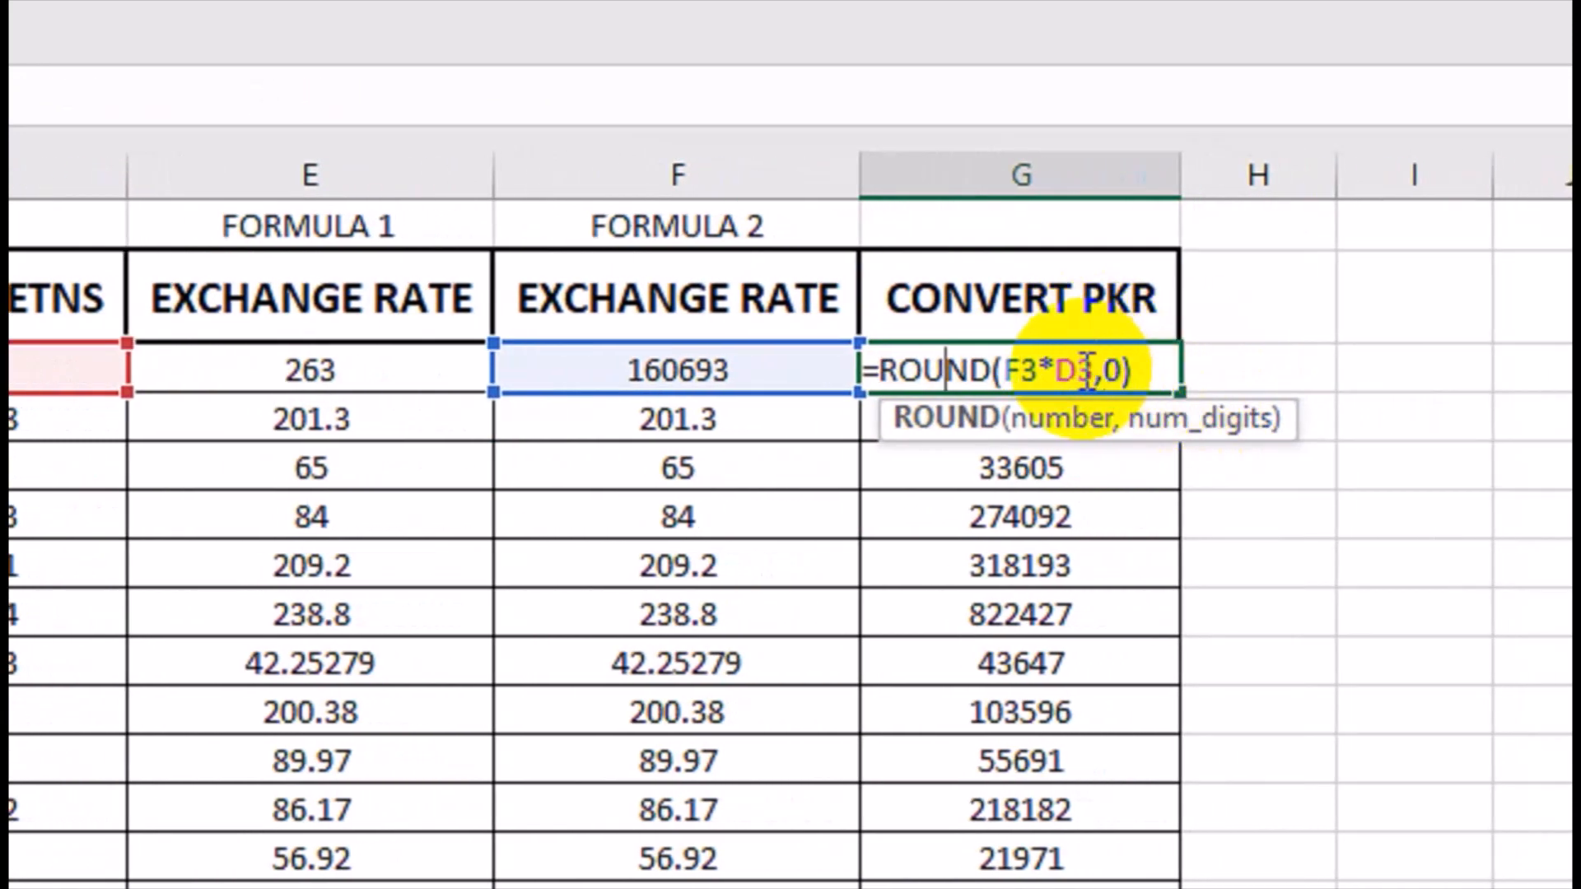
pyautogui.doubleClick(1009, 370)
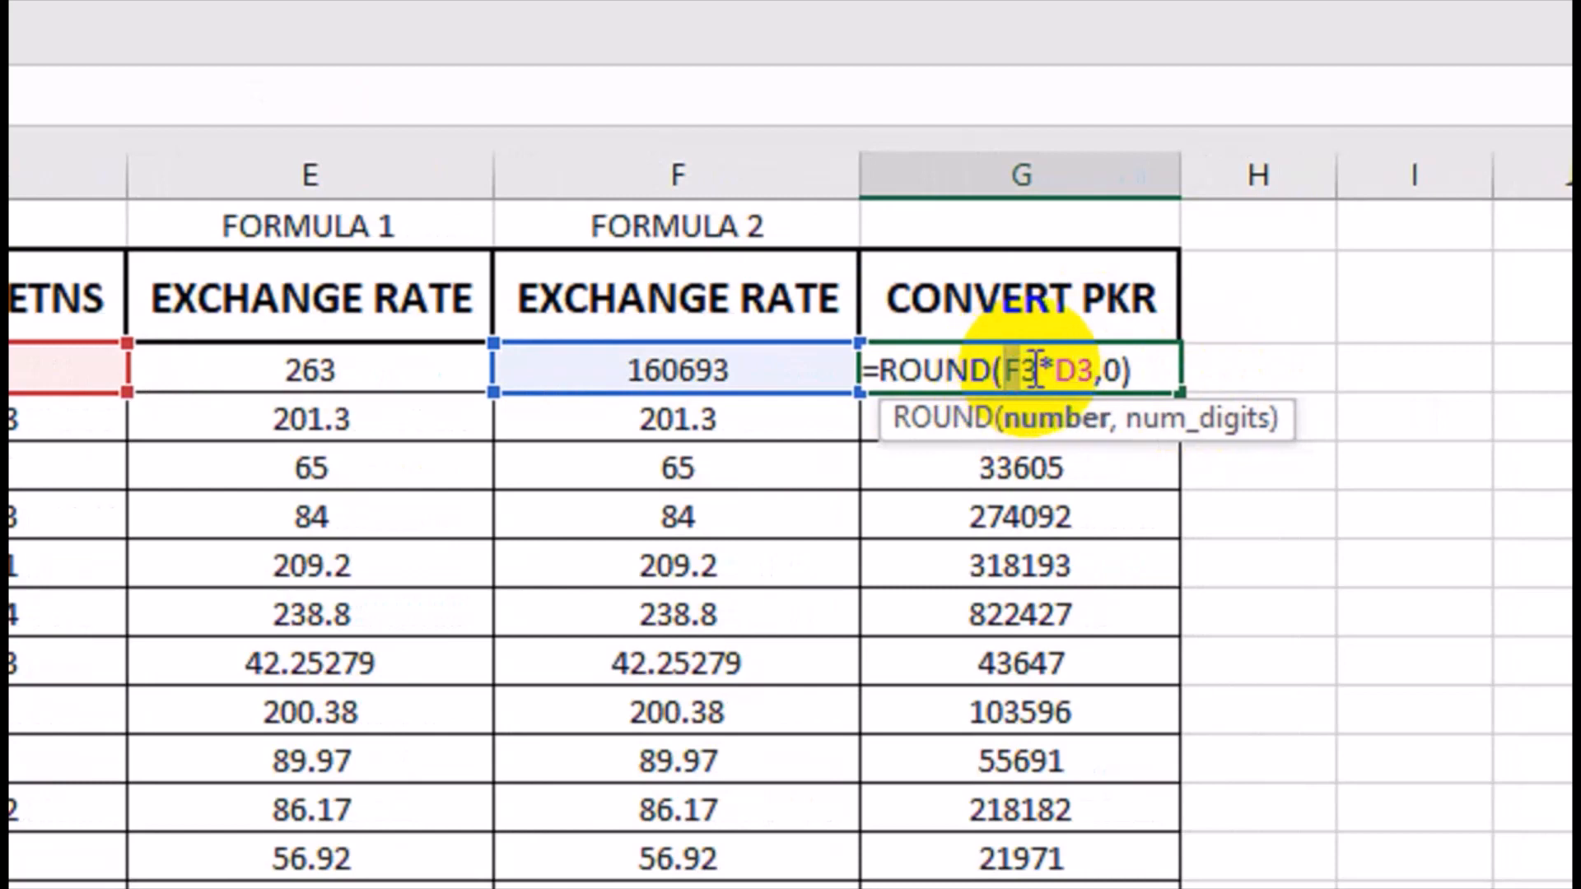
pyautogui.click(409, 380)
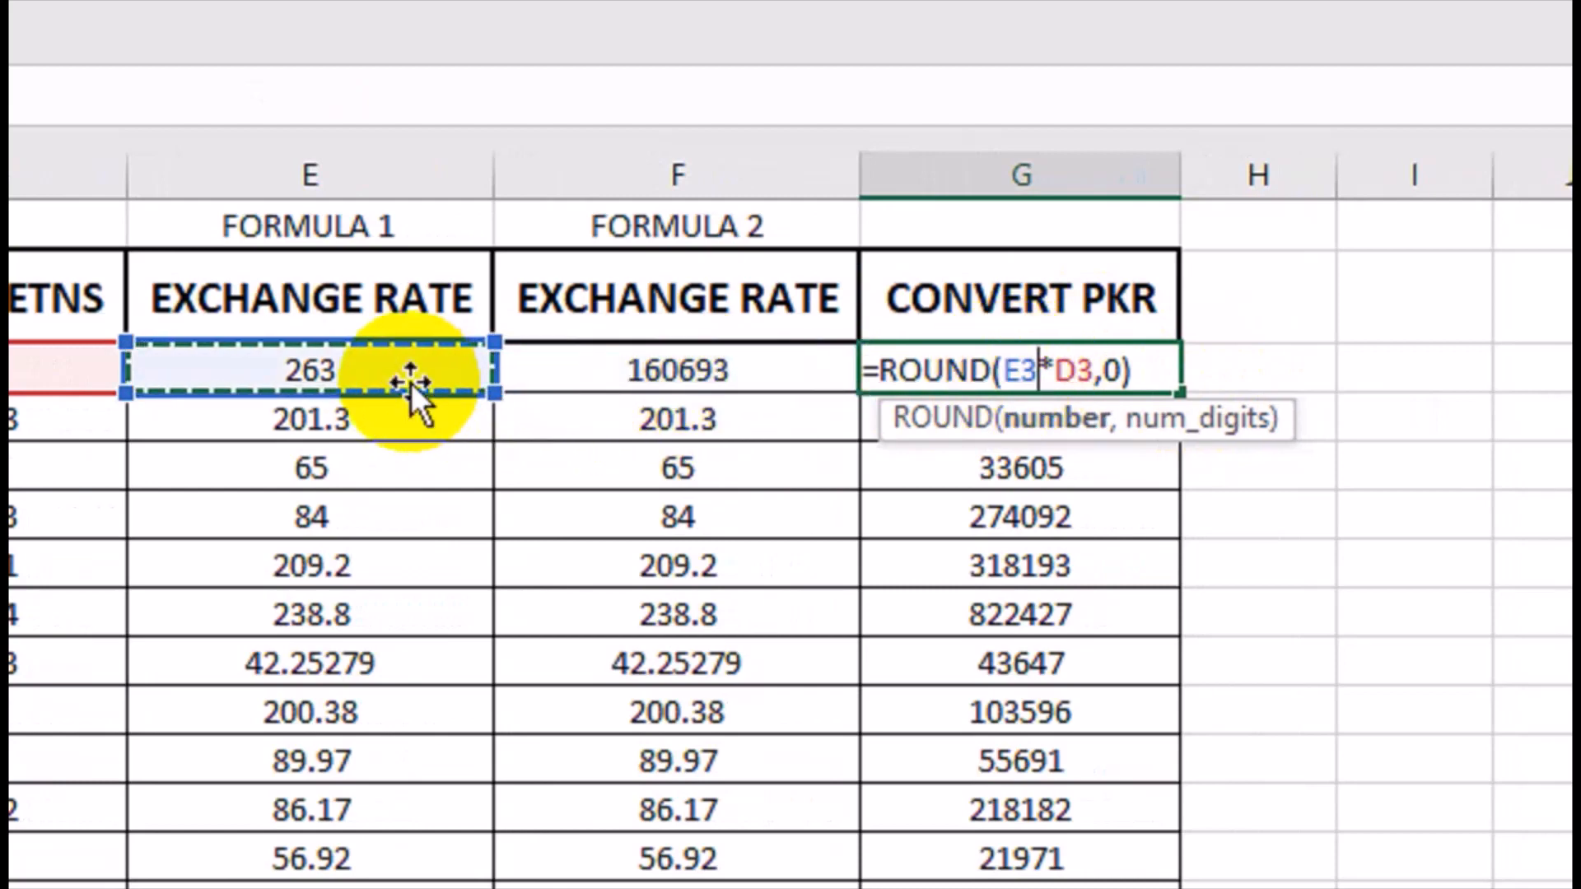
pyautogui.press('Return')
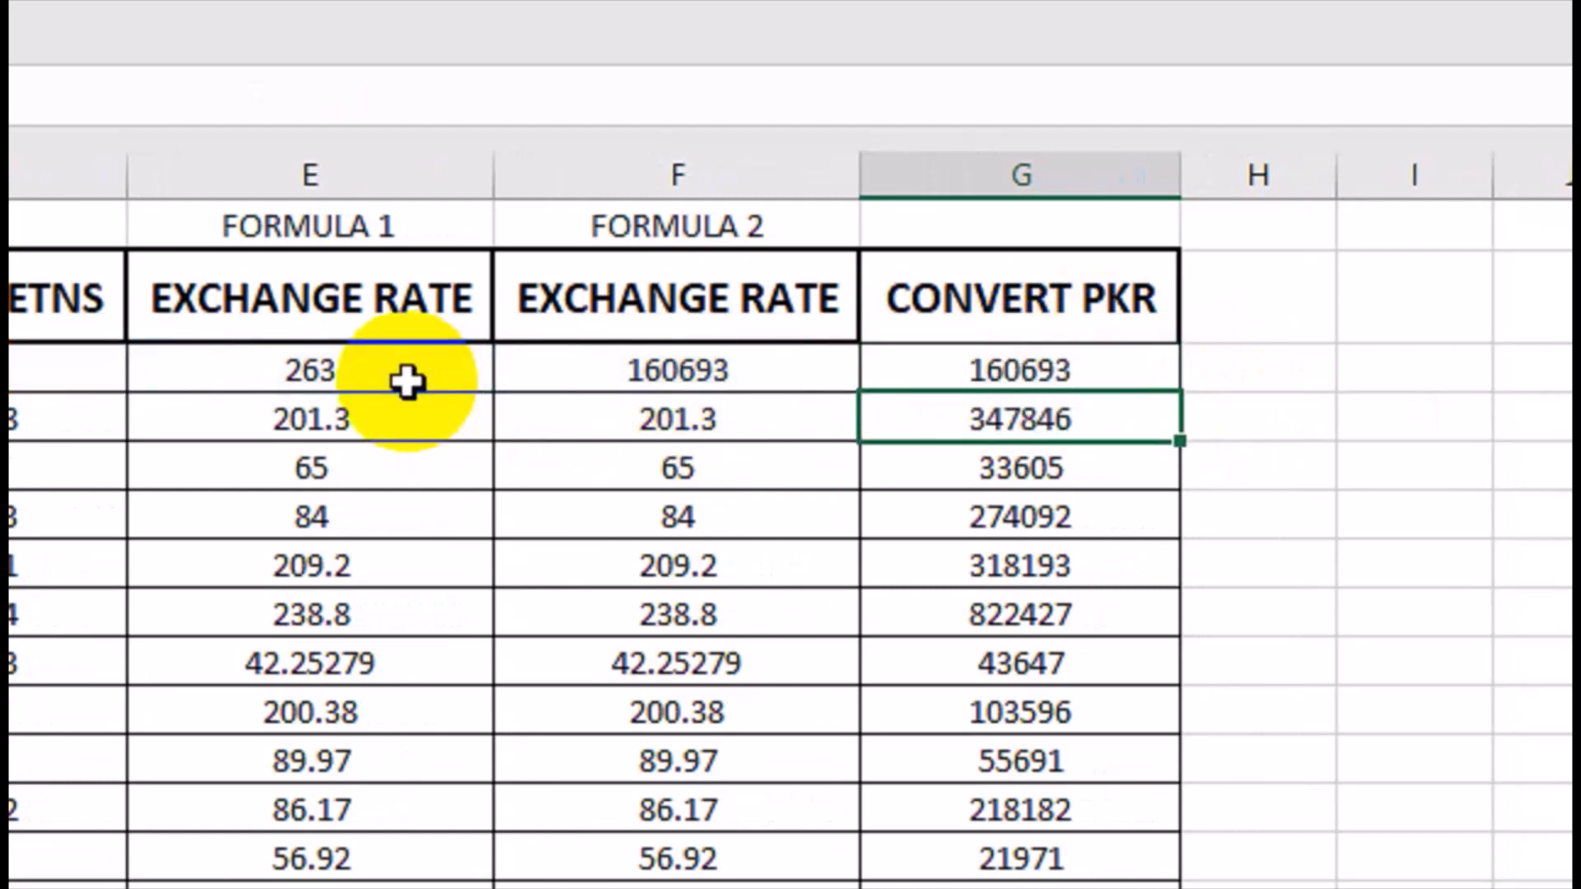
pyautogui.click(1144, 373)
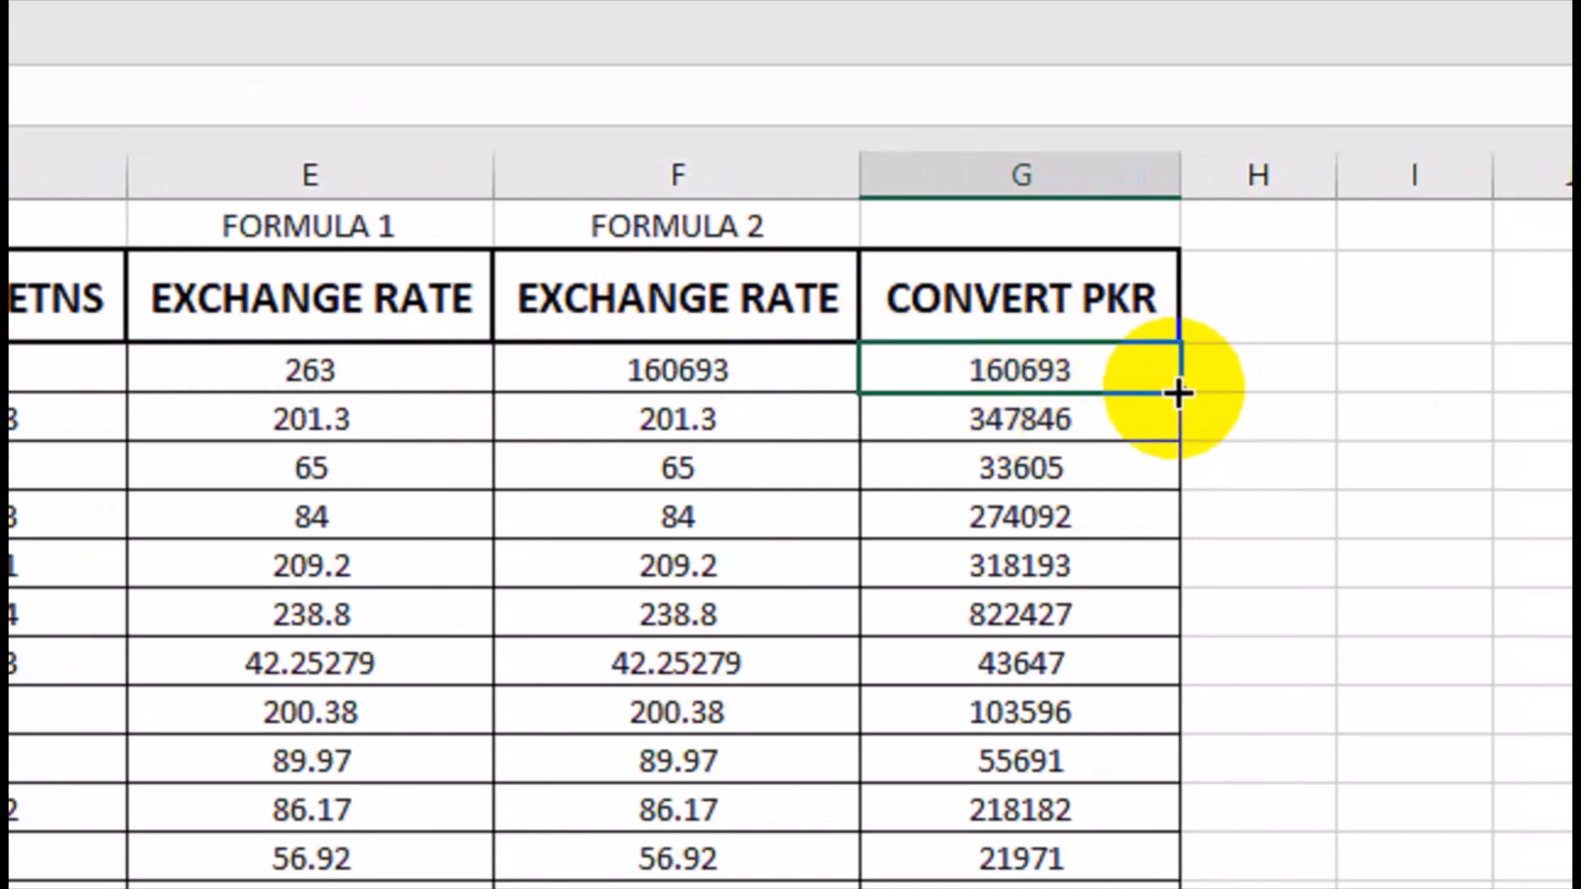
pyautogui.doubleClick(1181, 393)
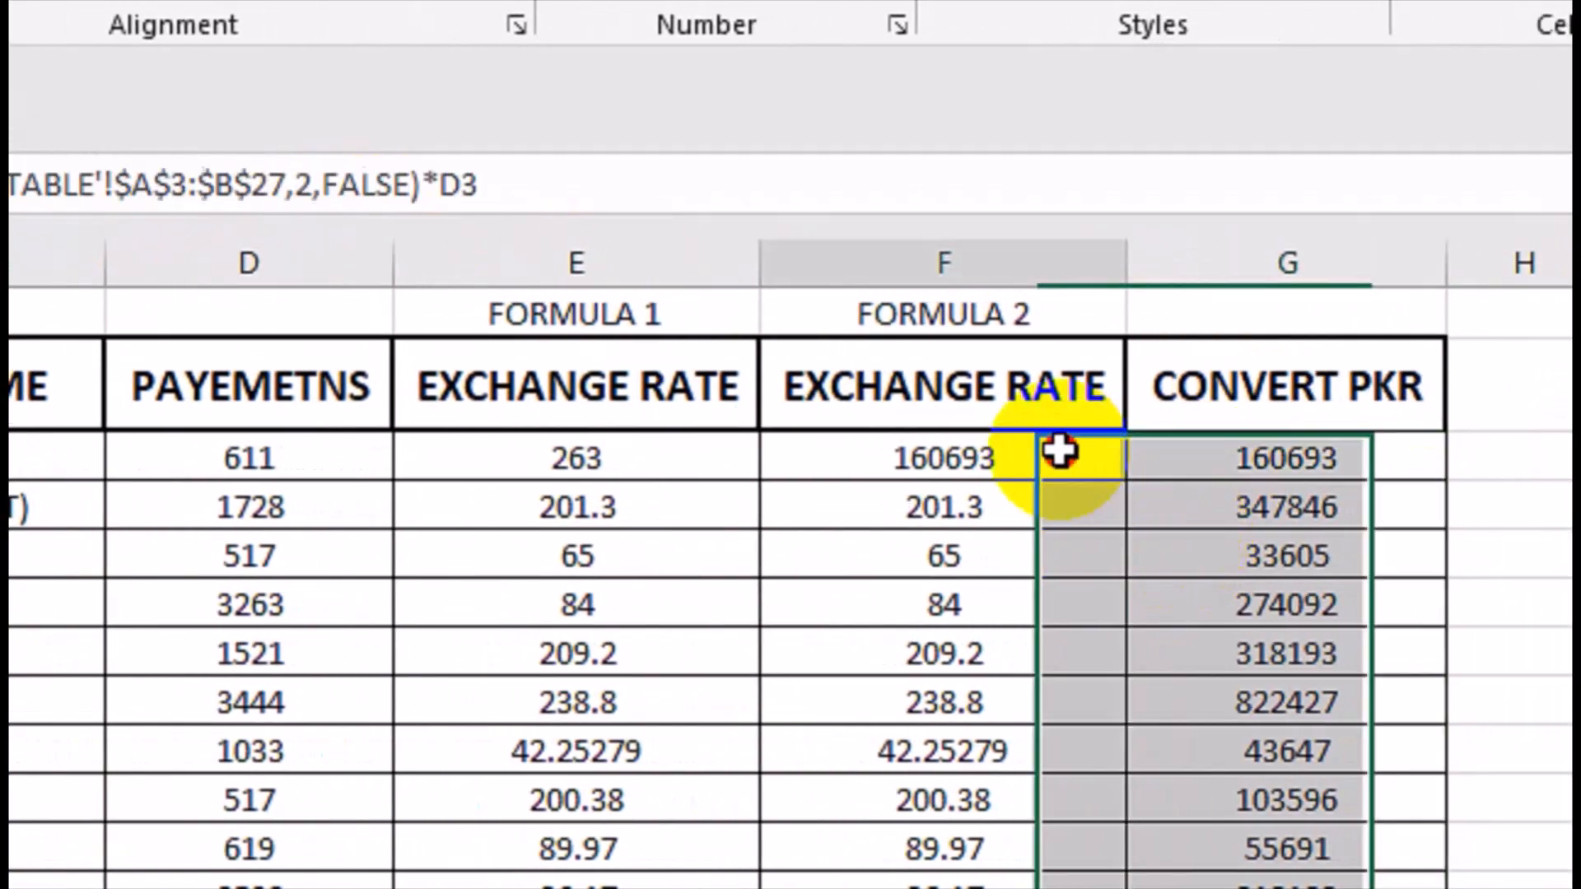
# Fill the F3 formula that multiplies the VLOOKUP rate by the payment in D3 down column F.
pyautogui.doubleClick(1062, 458)
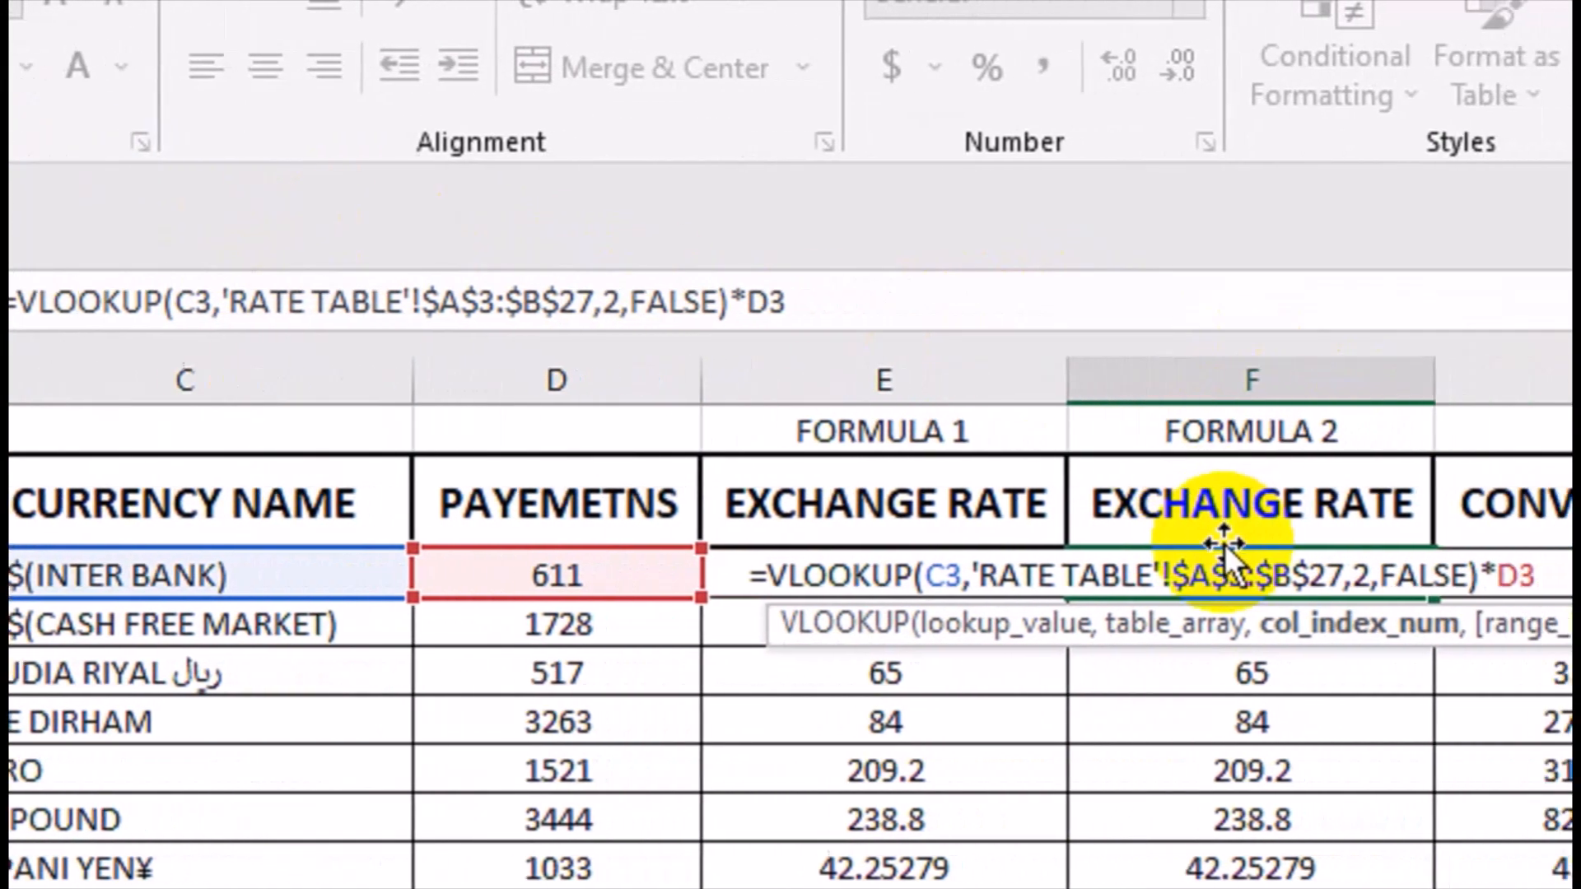
pyautogui.press('Return')
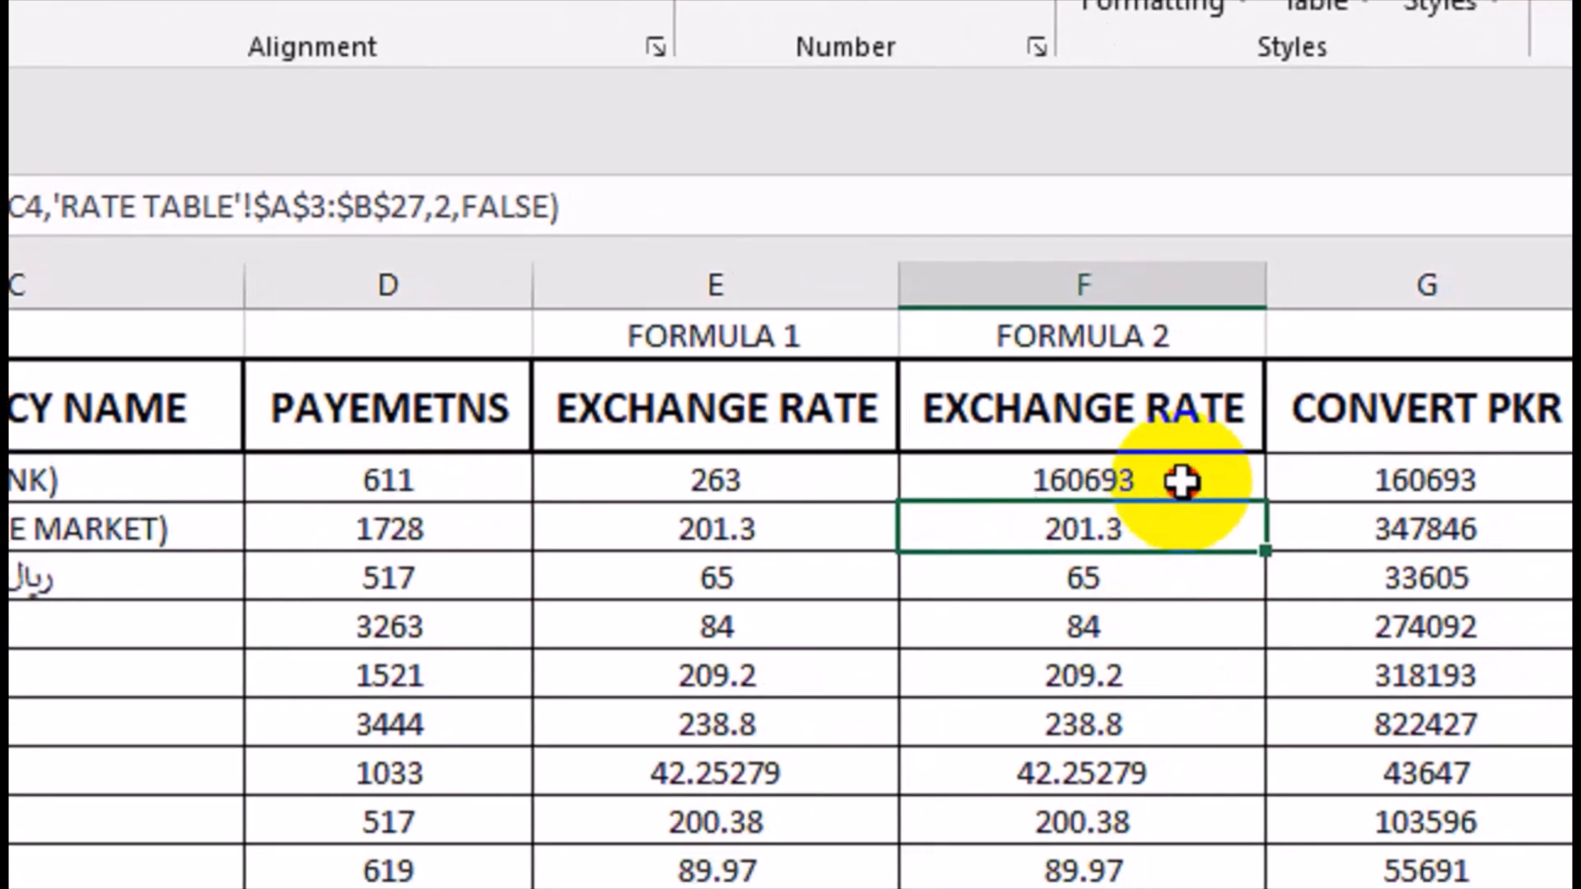
pyautogui.click(1182, 482)
pyautogui.doubleClick(1264, 500)
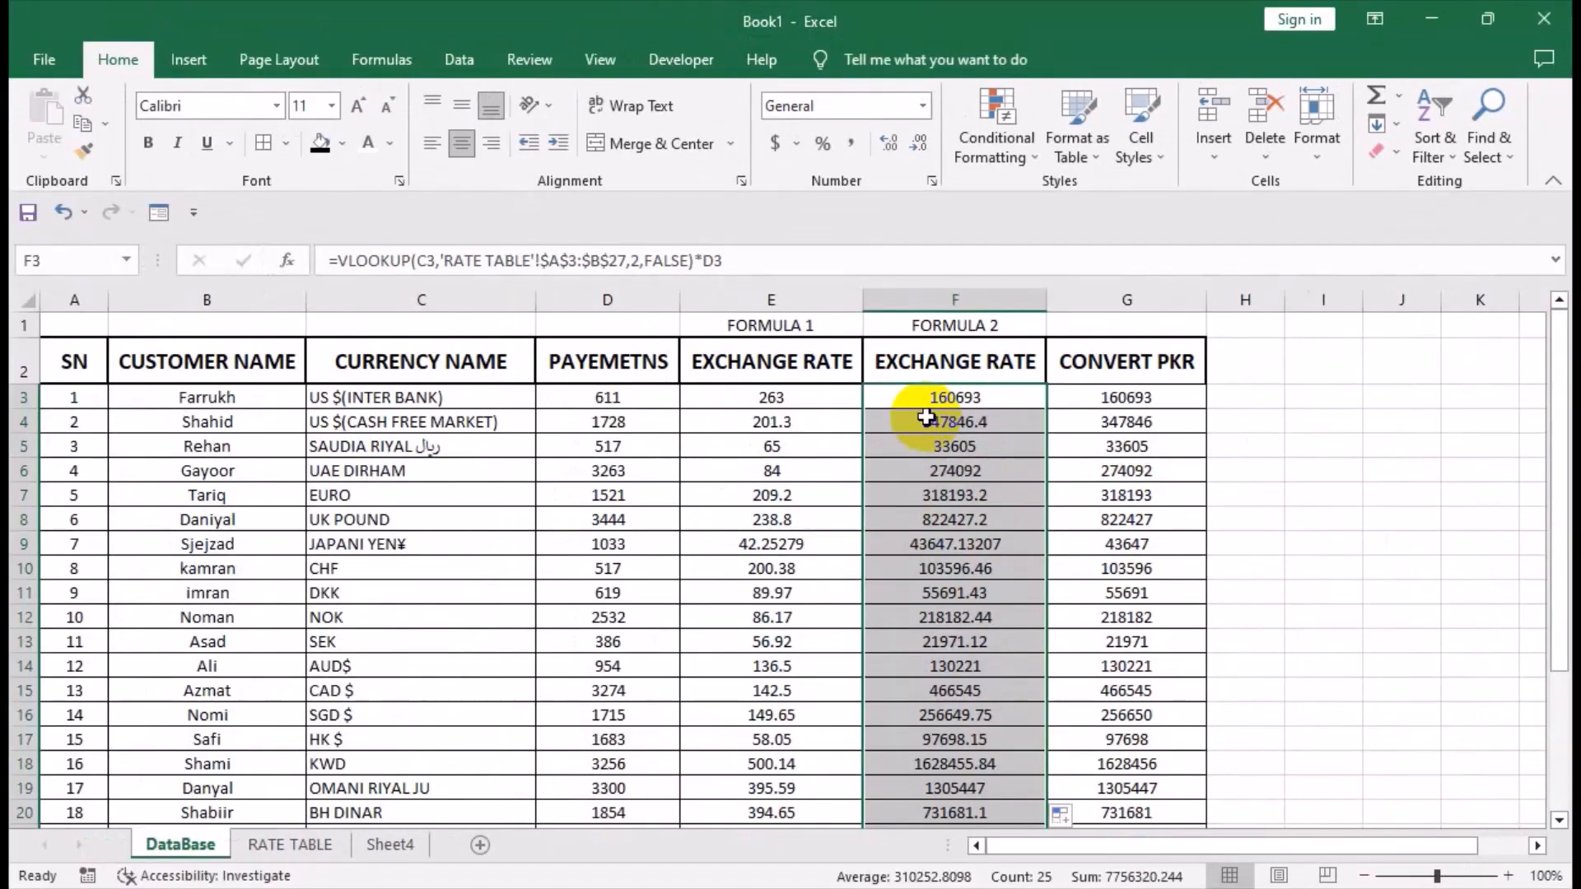
# Change F3 to =ROUND(VLOOKUP(C3,'RATE TABLE'!$A$3:$B$27,2,FALSE)*D3,0) and fill it down column F.
pyautogui.click(931, 399)
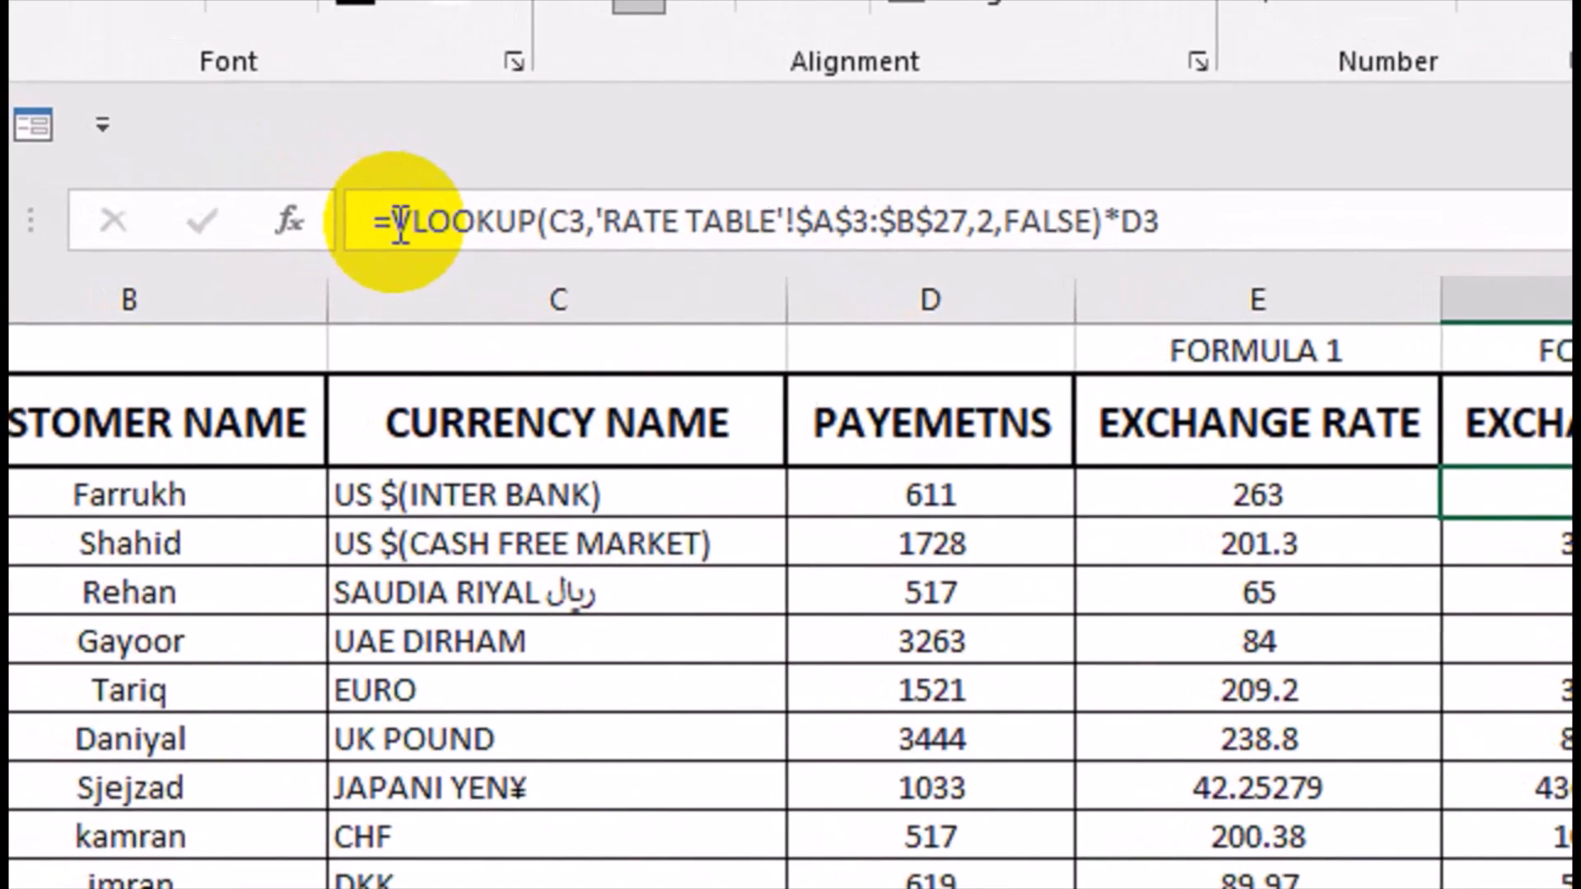
pyautogui.click(395, 221)
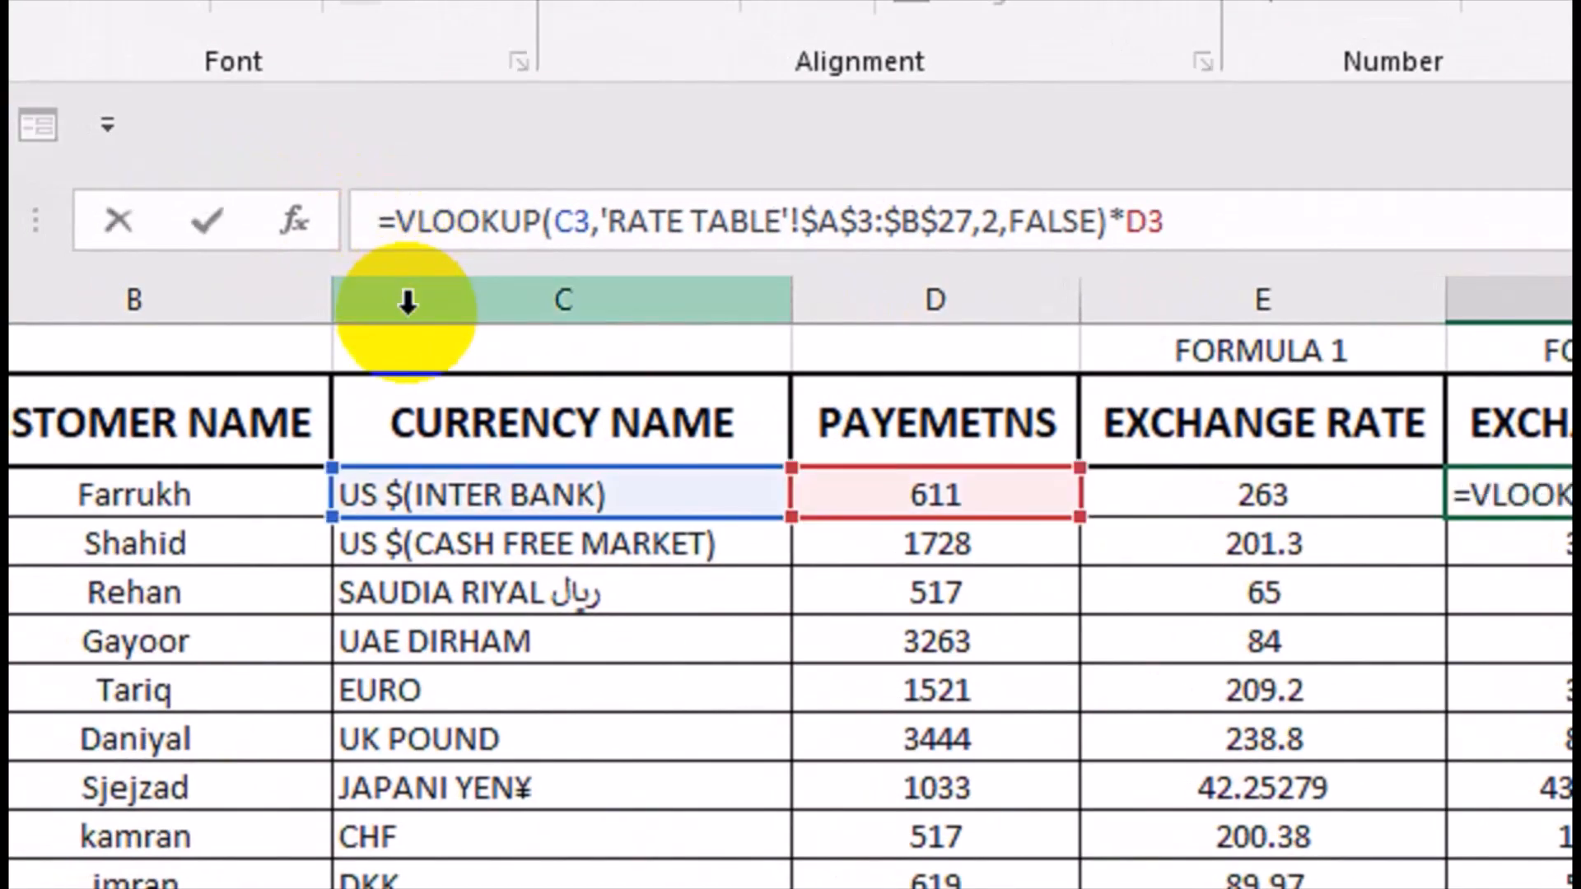
pyautogui.write('ROUND(')
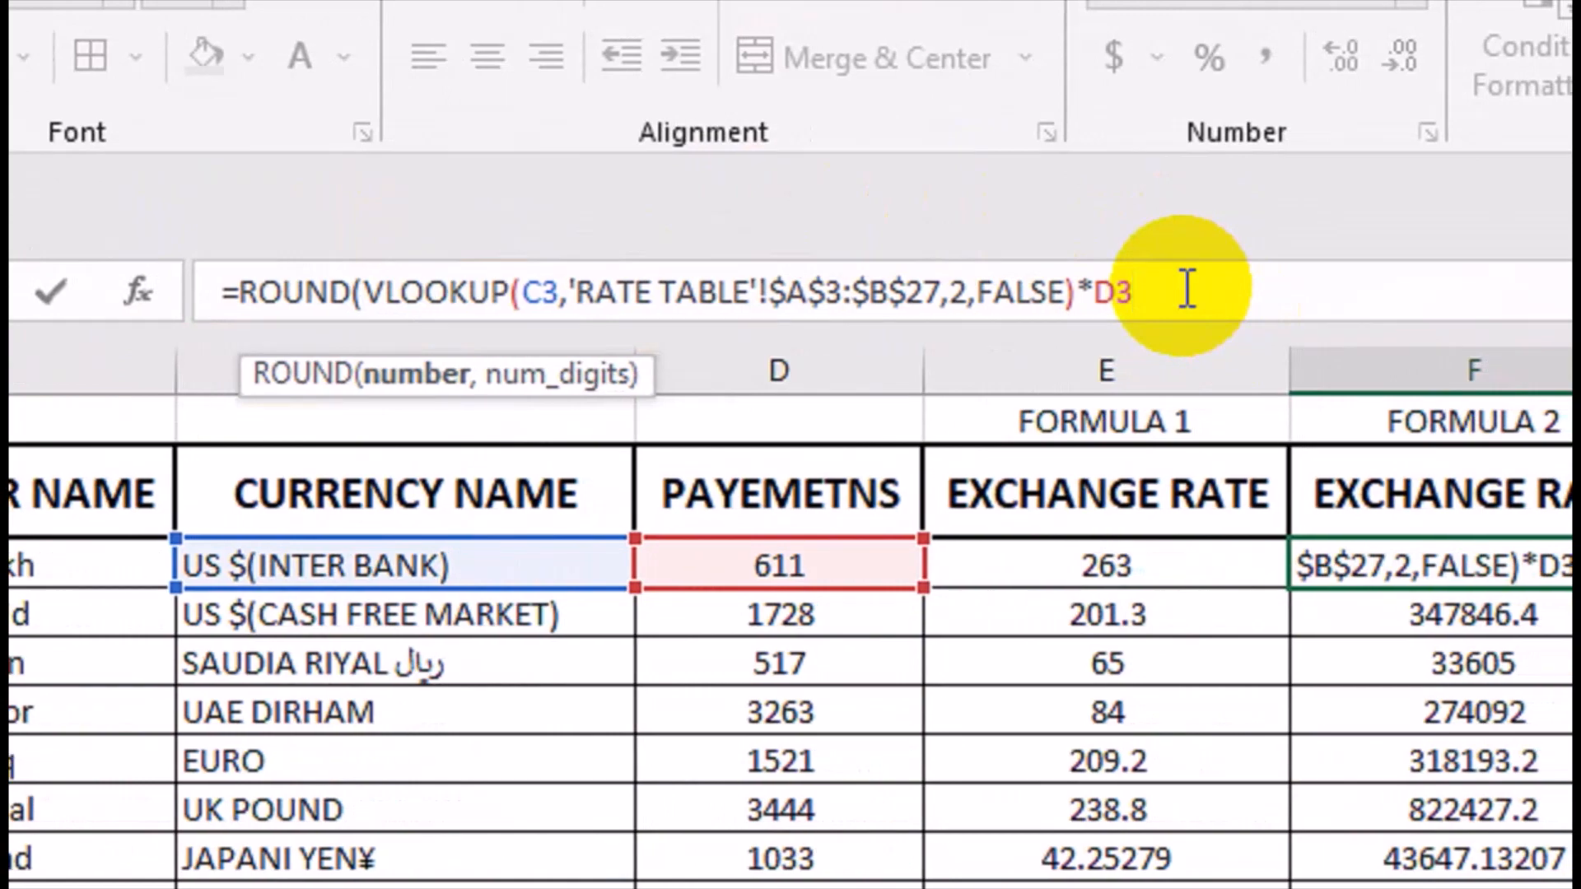
pyautogui.write(',0)')
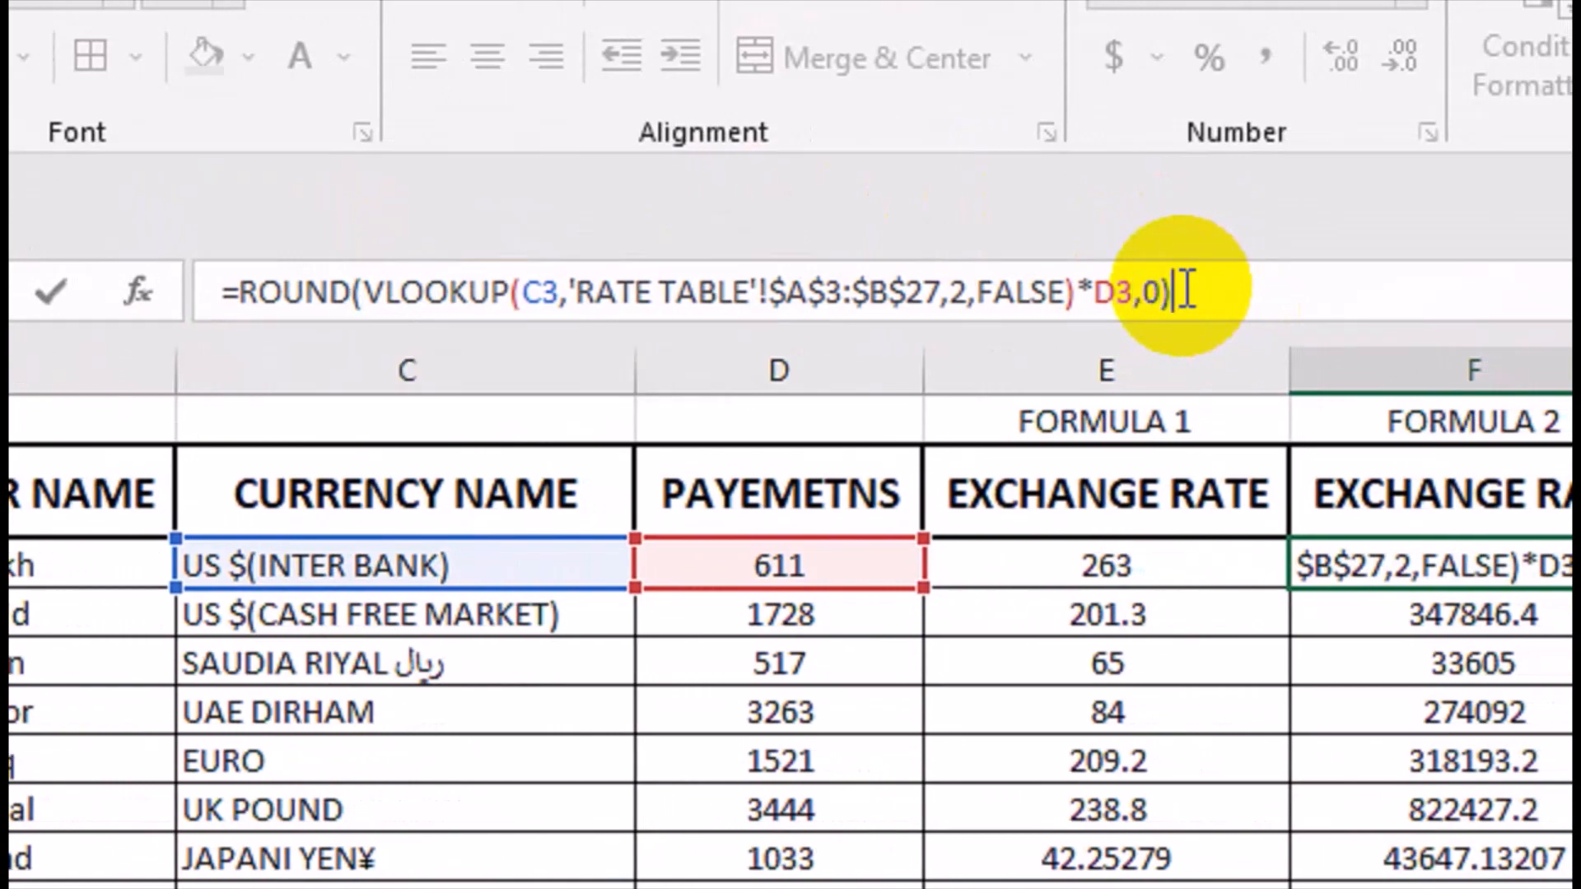
pyautogui.press('Return')
pyautogui.click(1556, 566)
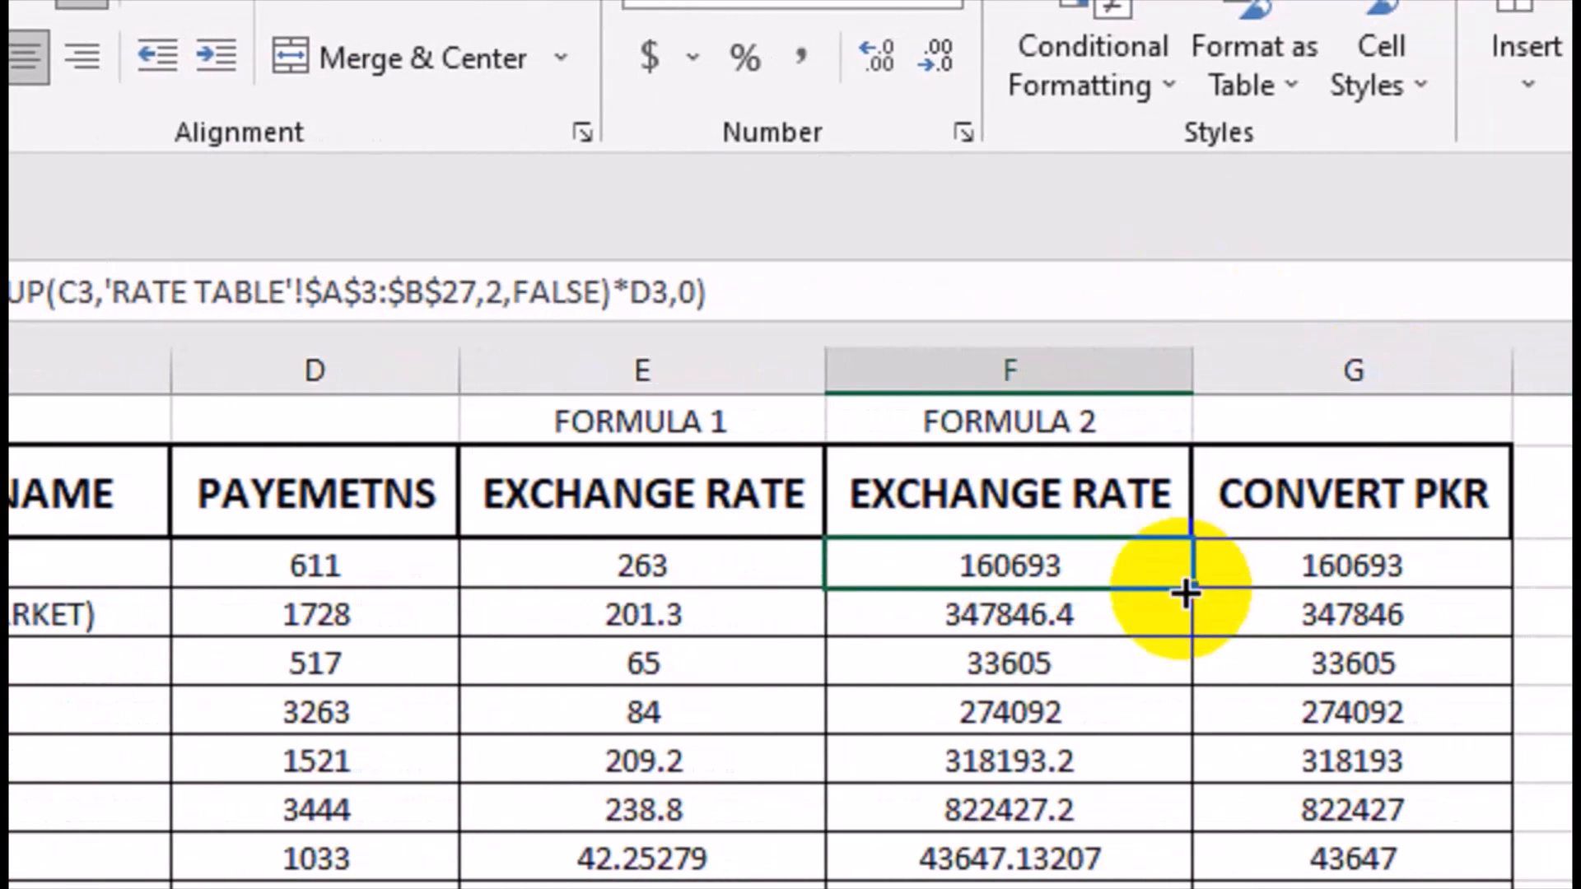
pyautogui.doubleClick(1205, 588)
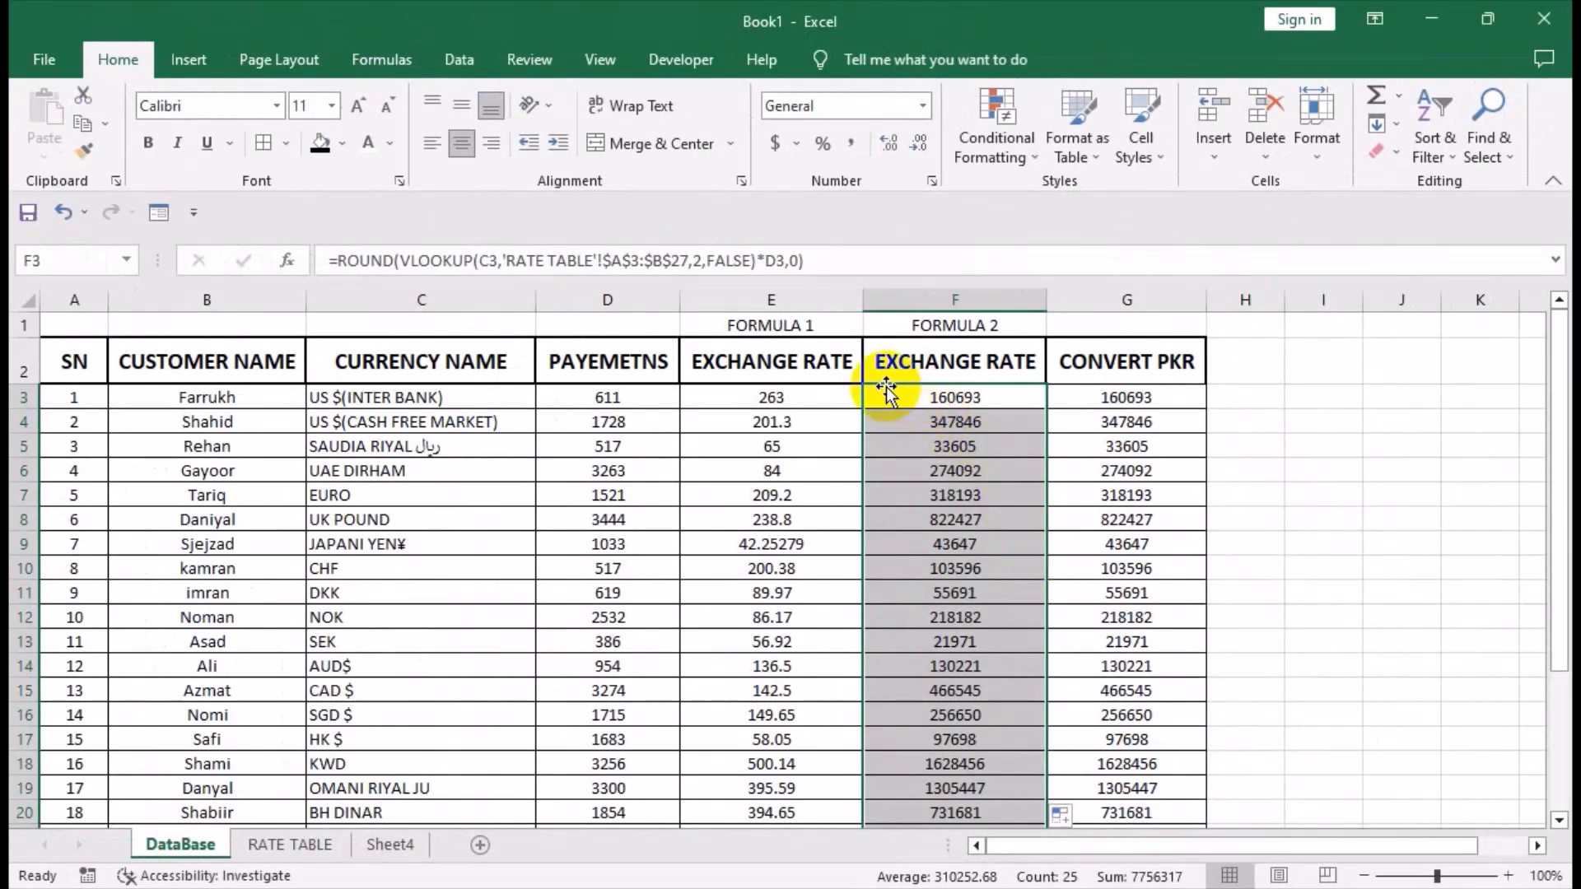
# Add a Top 10 Items conditional formatting rule with Green Fill with Dark Green Text to the CONVERT PKR values in G3:G27.
pyautogui.click(1081, 402)
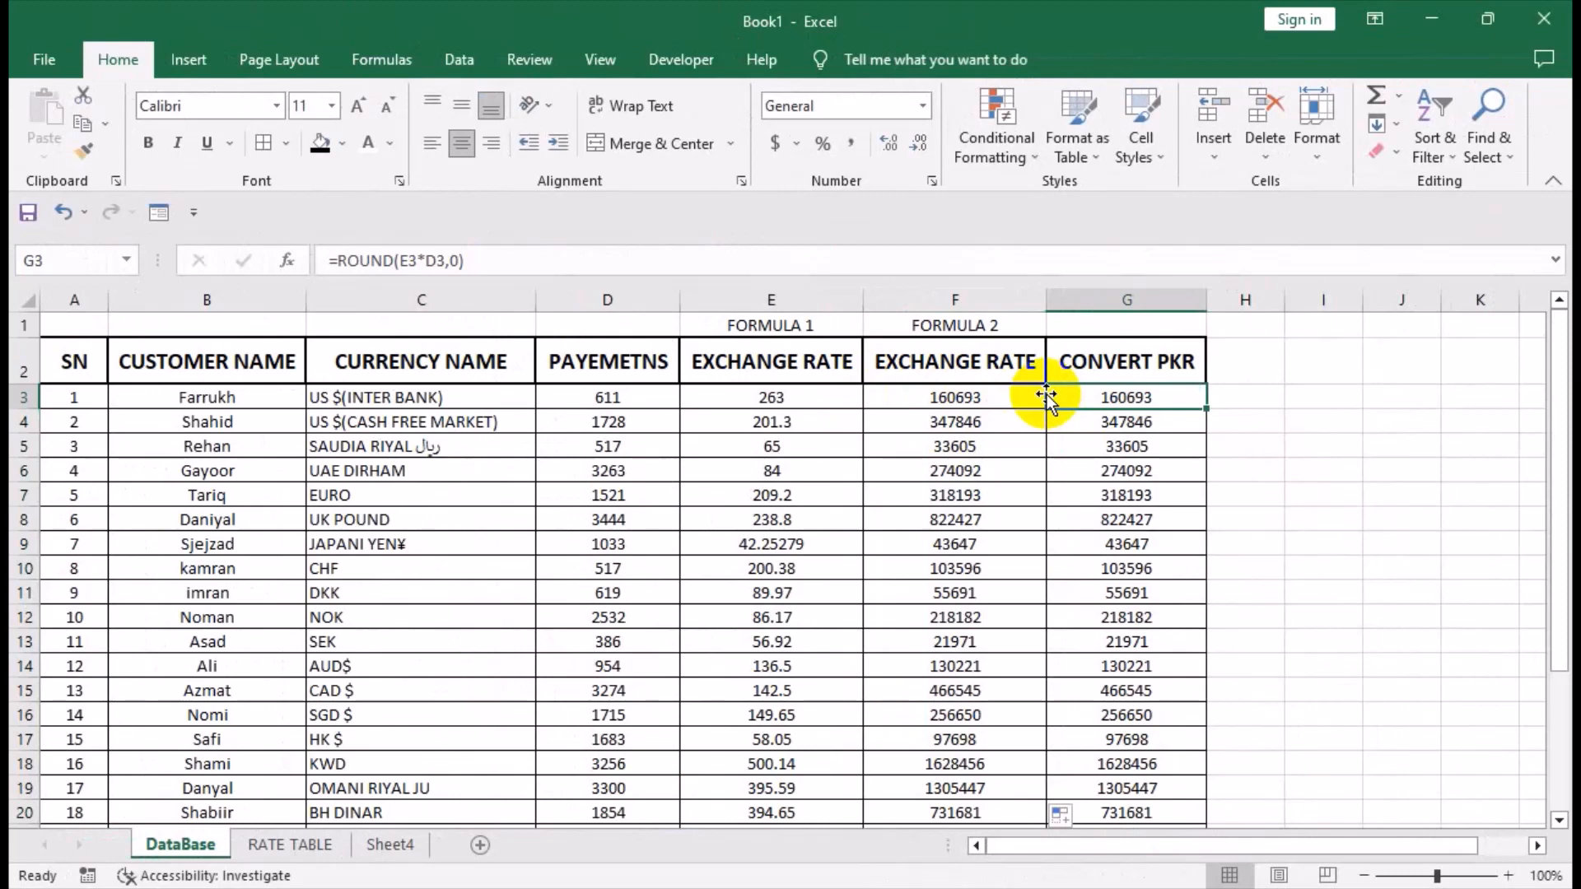
pyautogui.hotkey('ctrl', 'shift', 'Down')
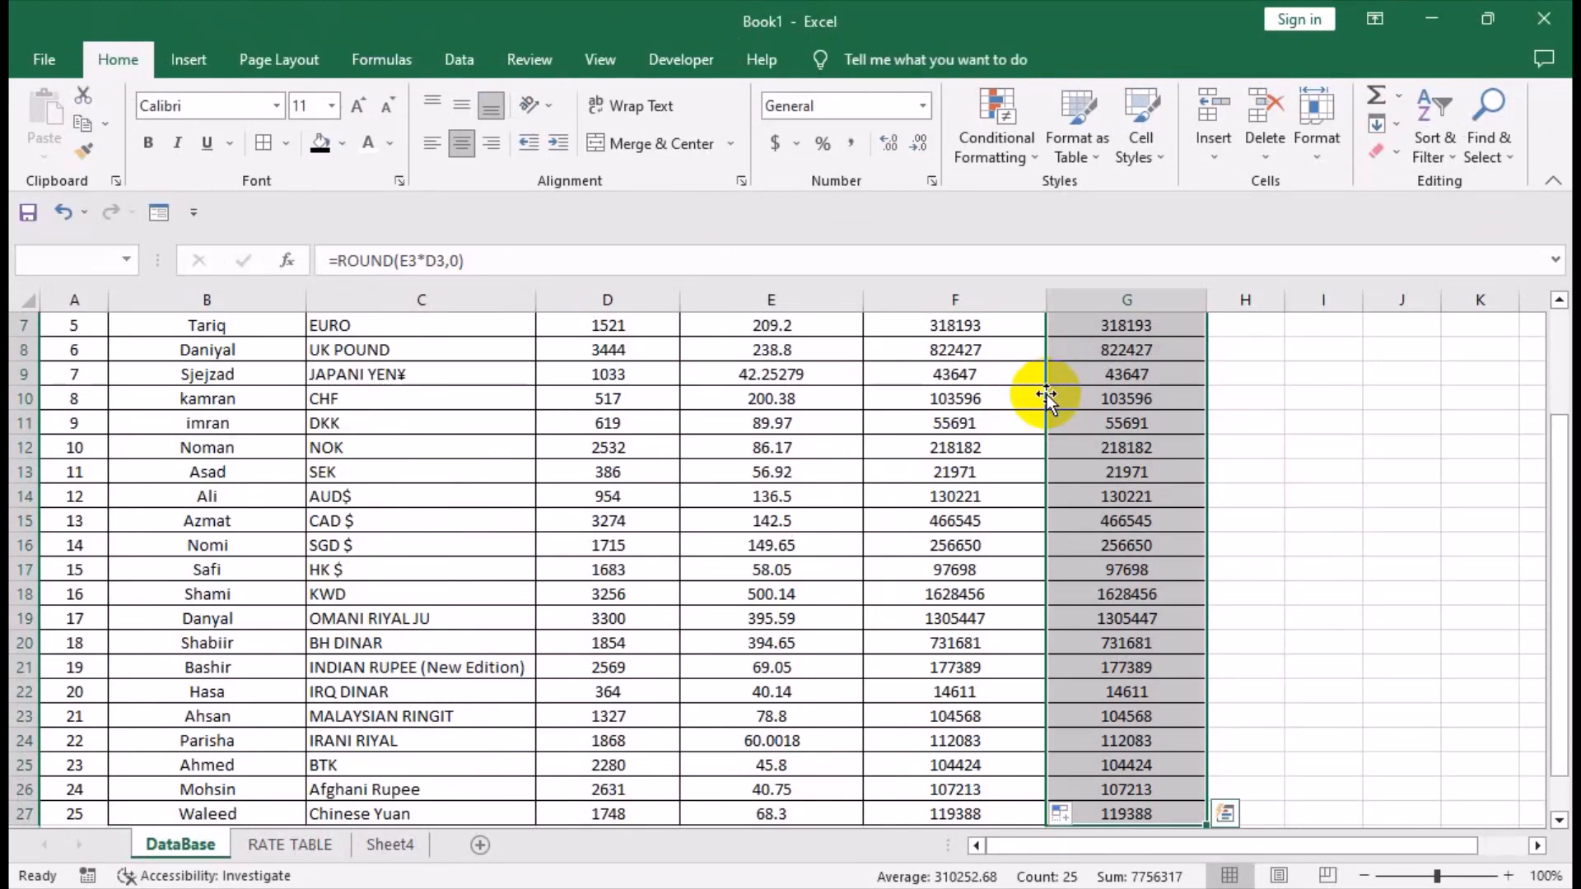
pyautogui.moveTo(1550, 418); pyautogui.dragTo(1554, 329)
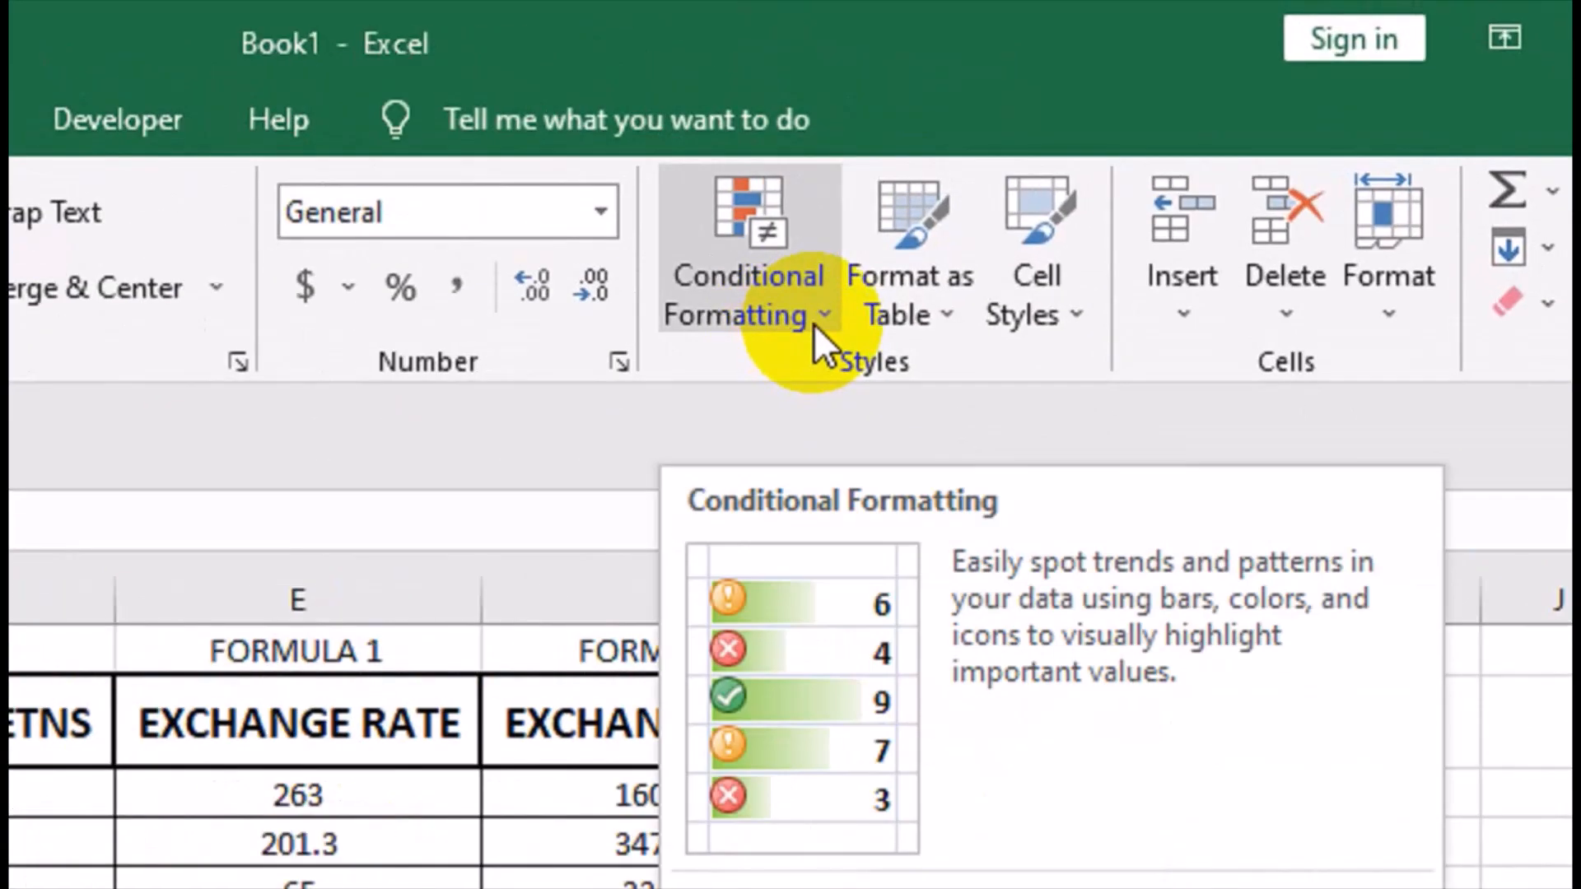
pyautogui.click(1031, 159)
pyautogui.moveTo(848, 515)
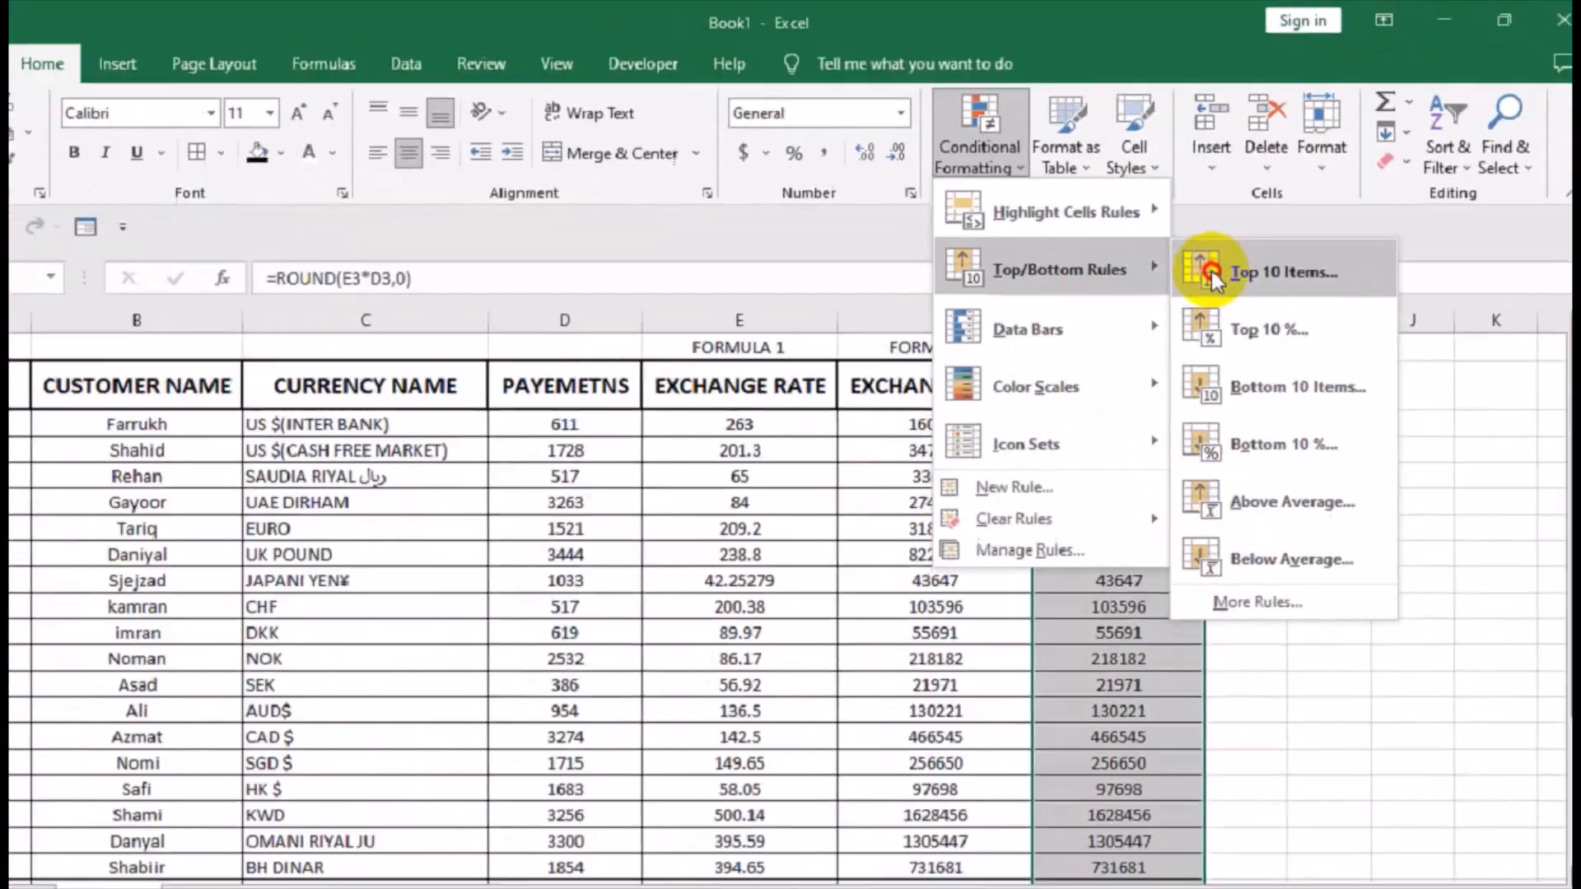
pyautogui.click(1187, 510)
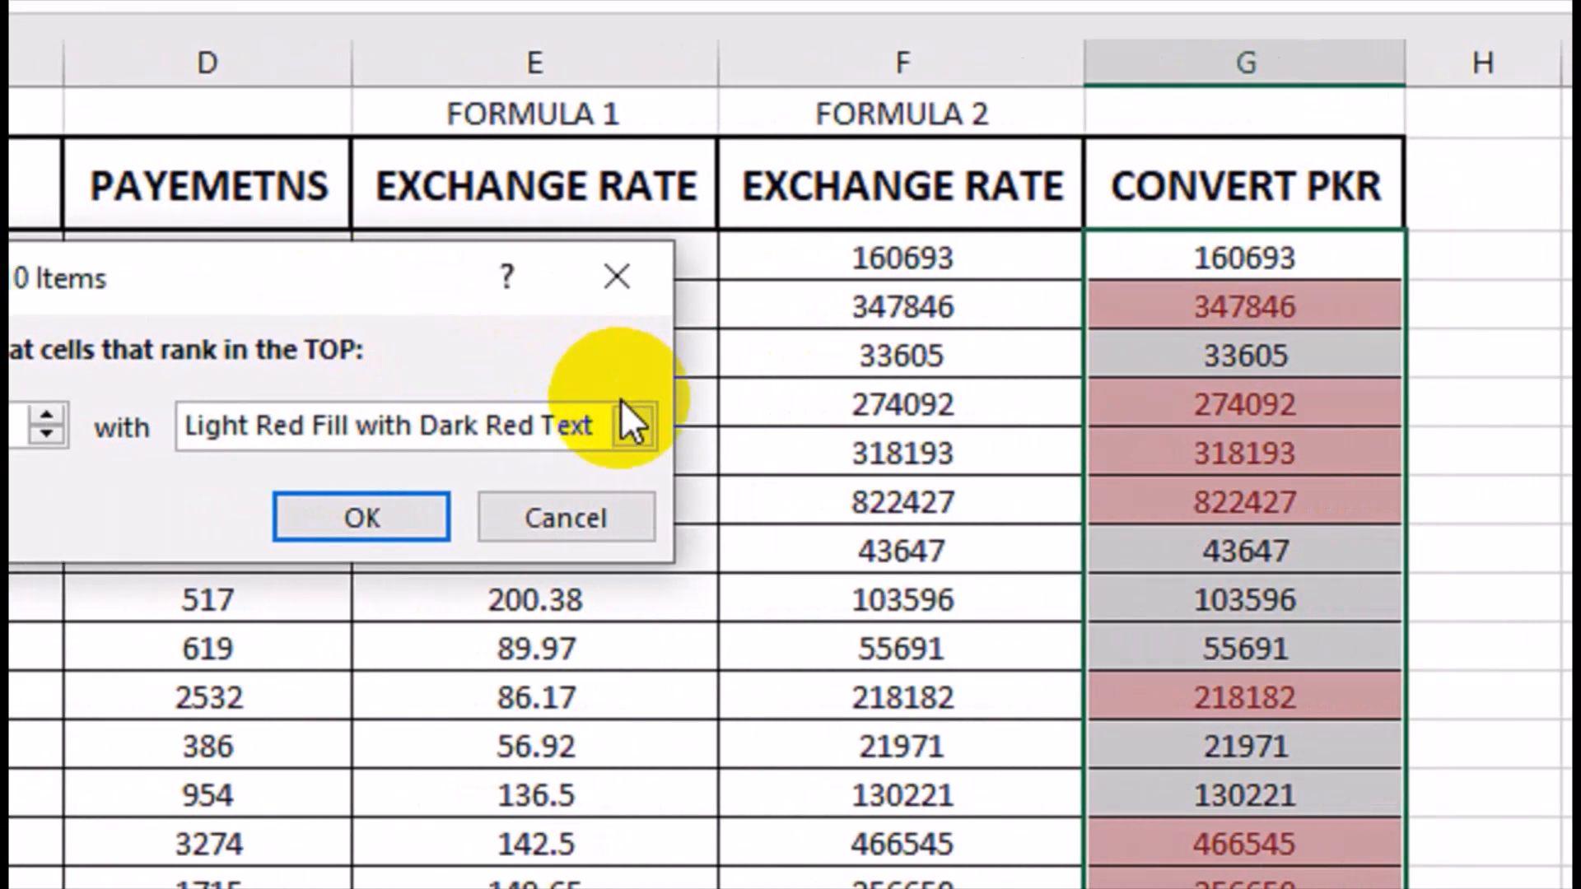
pyautogui.click(633, 425)
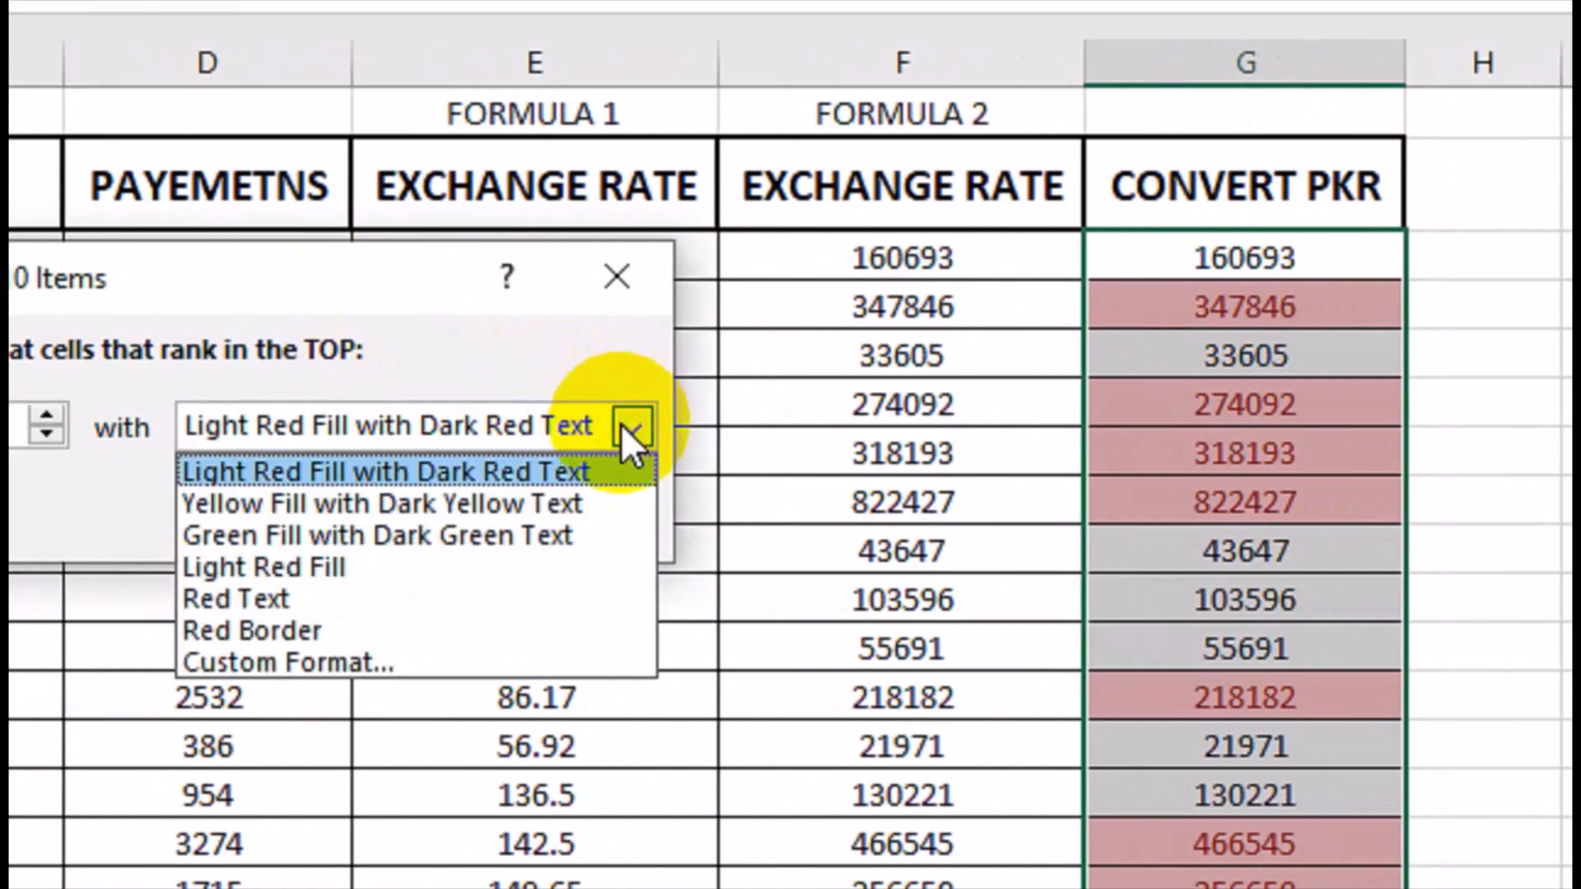
pyautogui.click(527, 535)
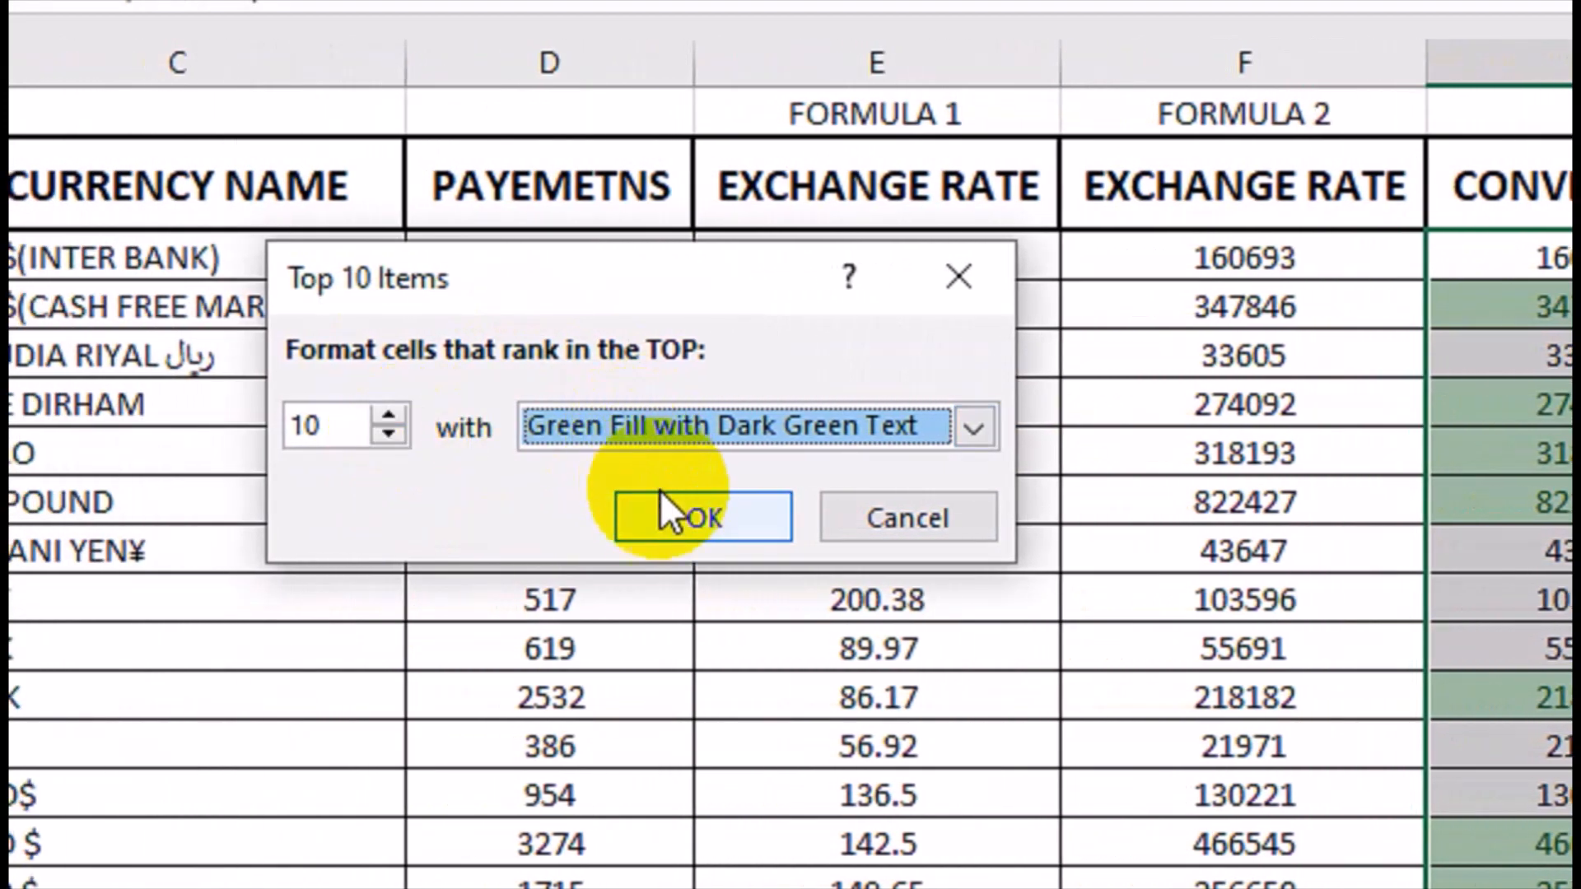
pyautogui.click(671, 524)
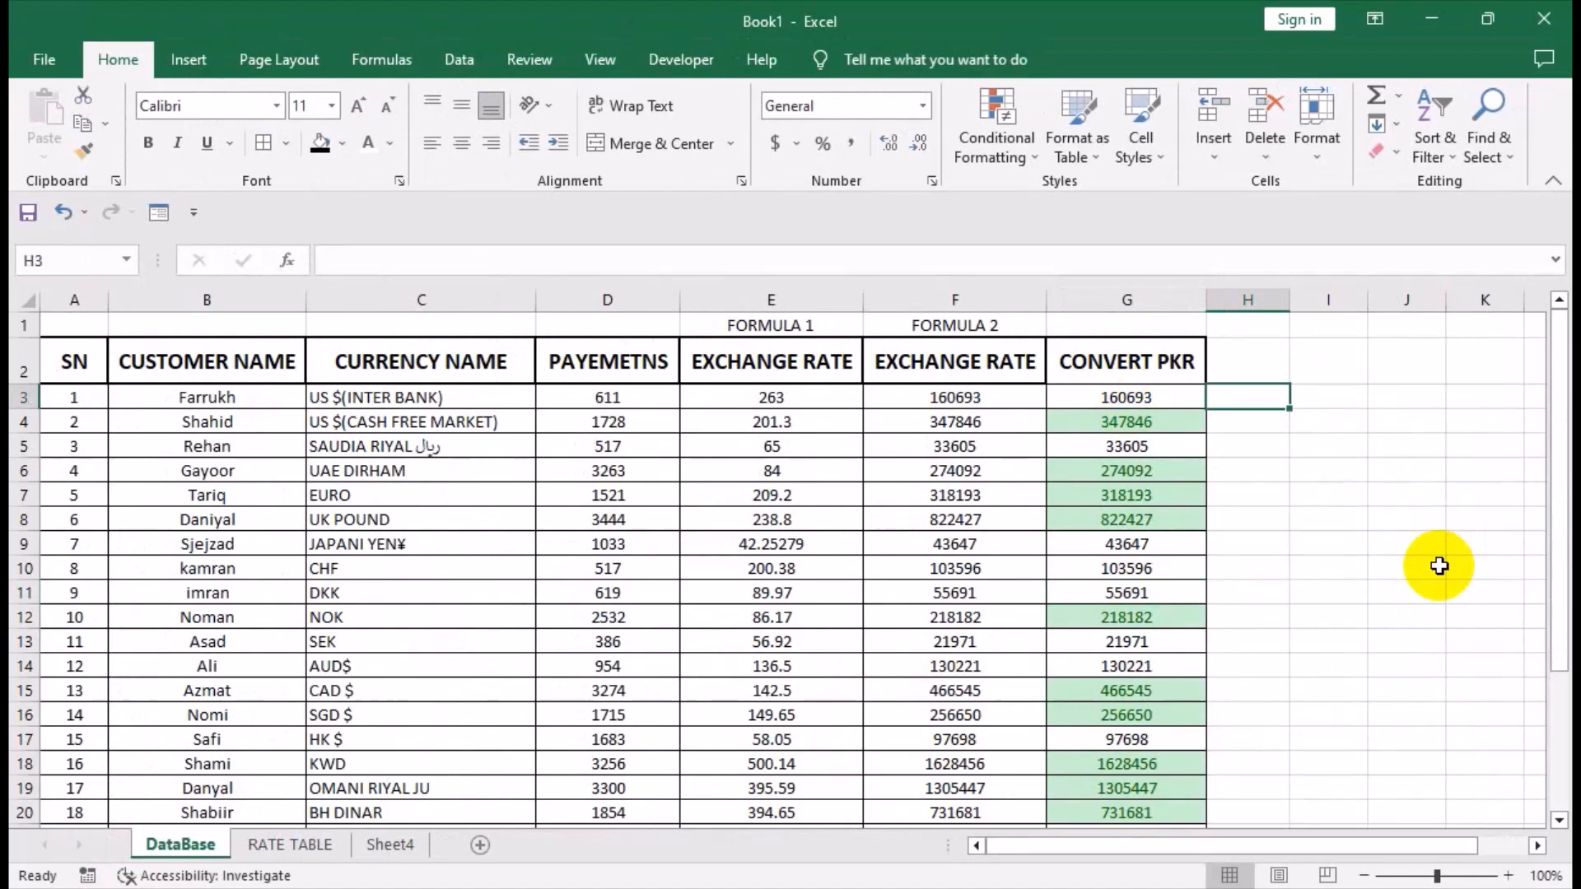
# Enter the header SERVICE CHARGES in H2 and autofit the width of column H.
pyautogui.press('Up')
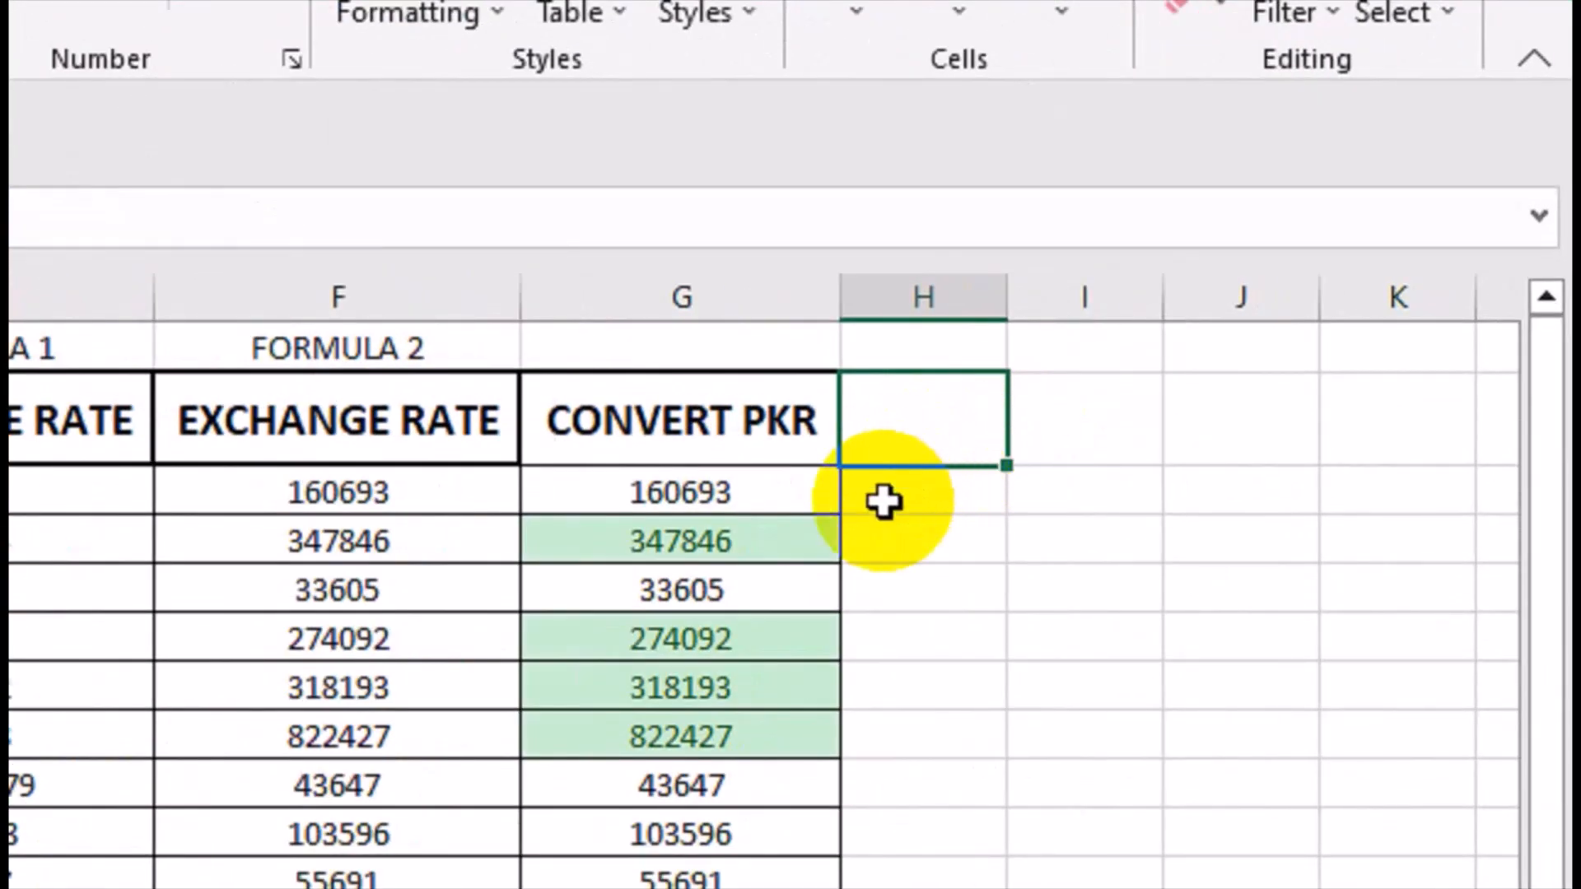
pyautogui.write('s')
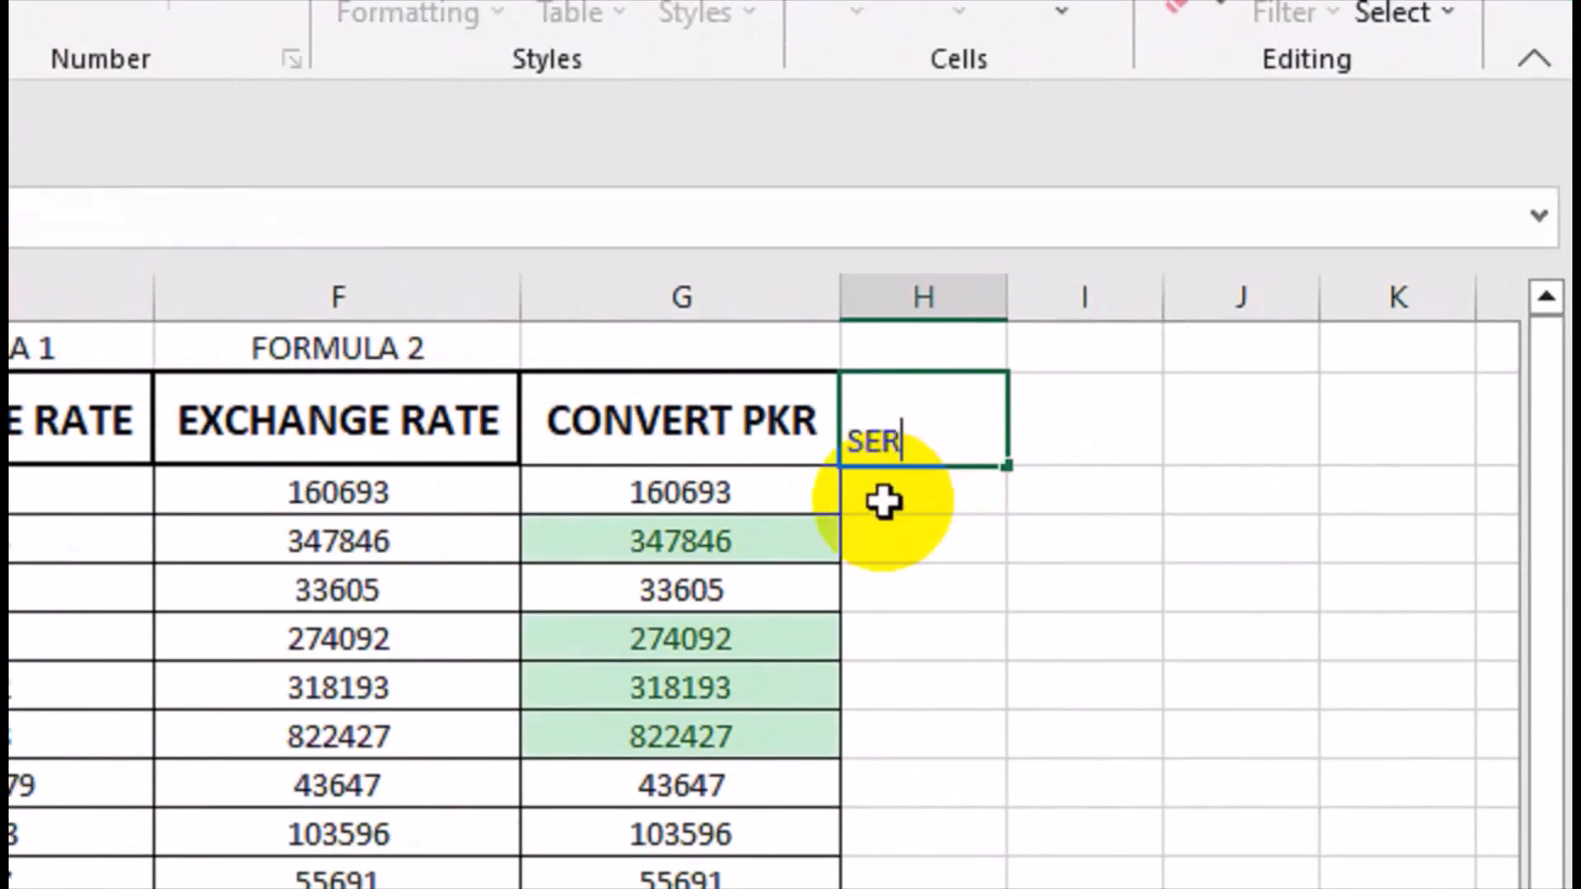
pyautogui.write('ERVICE CHA')
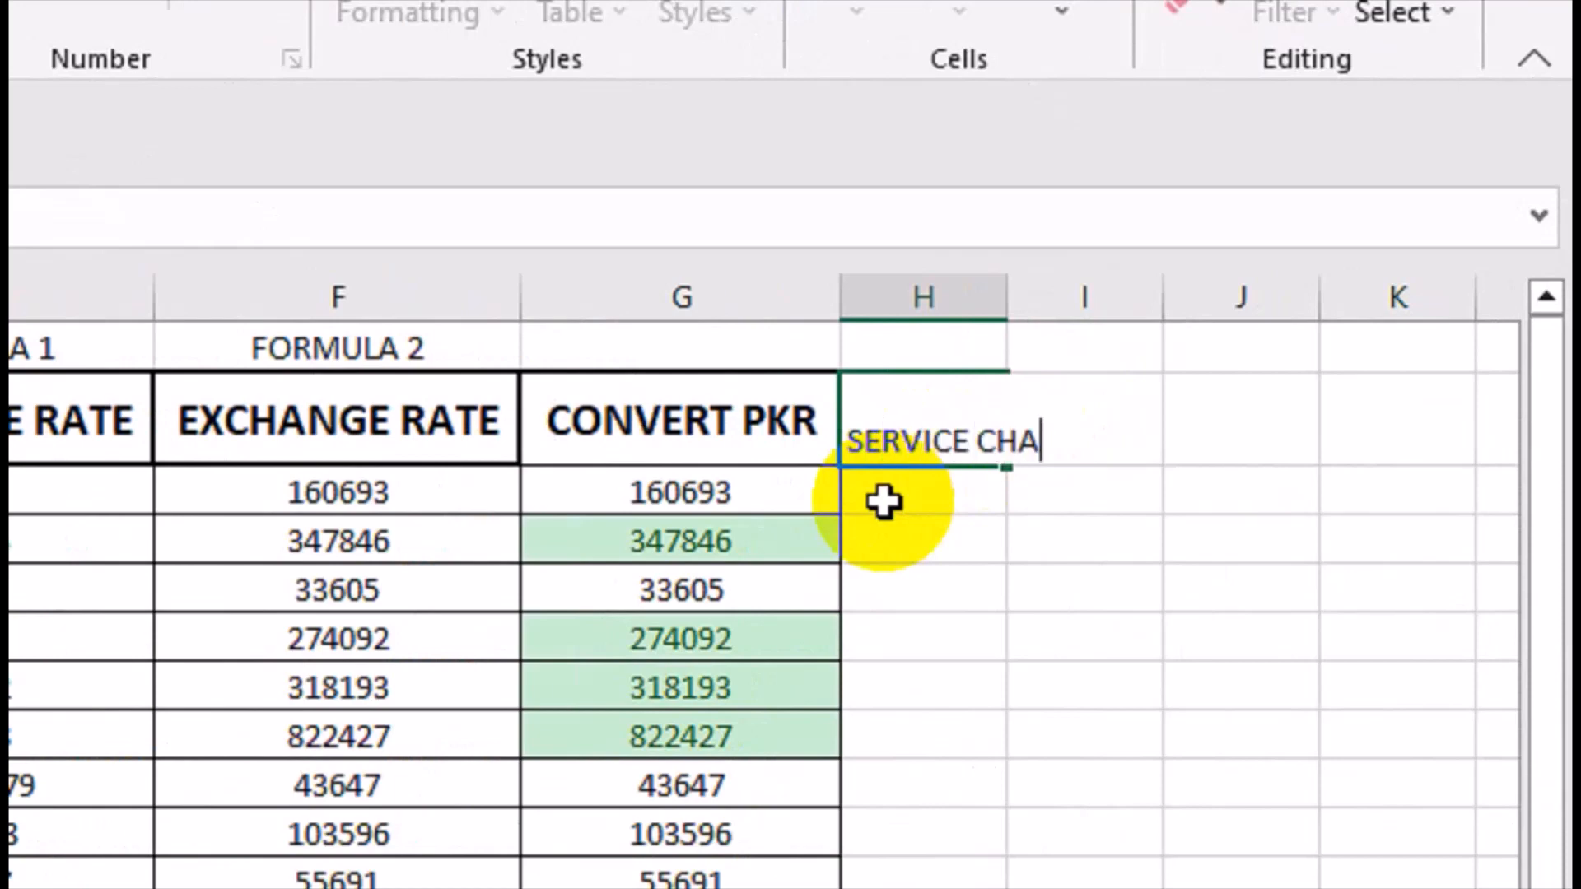
pyautogui.write('RGES')
pyautogui.press('Return')
pyautogui.press('Up')
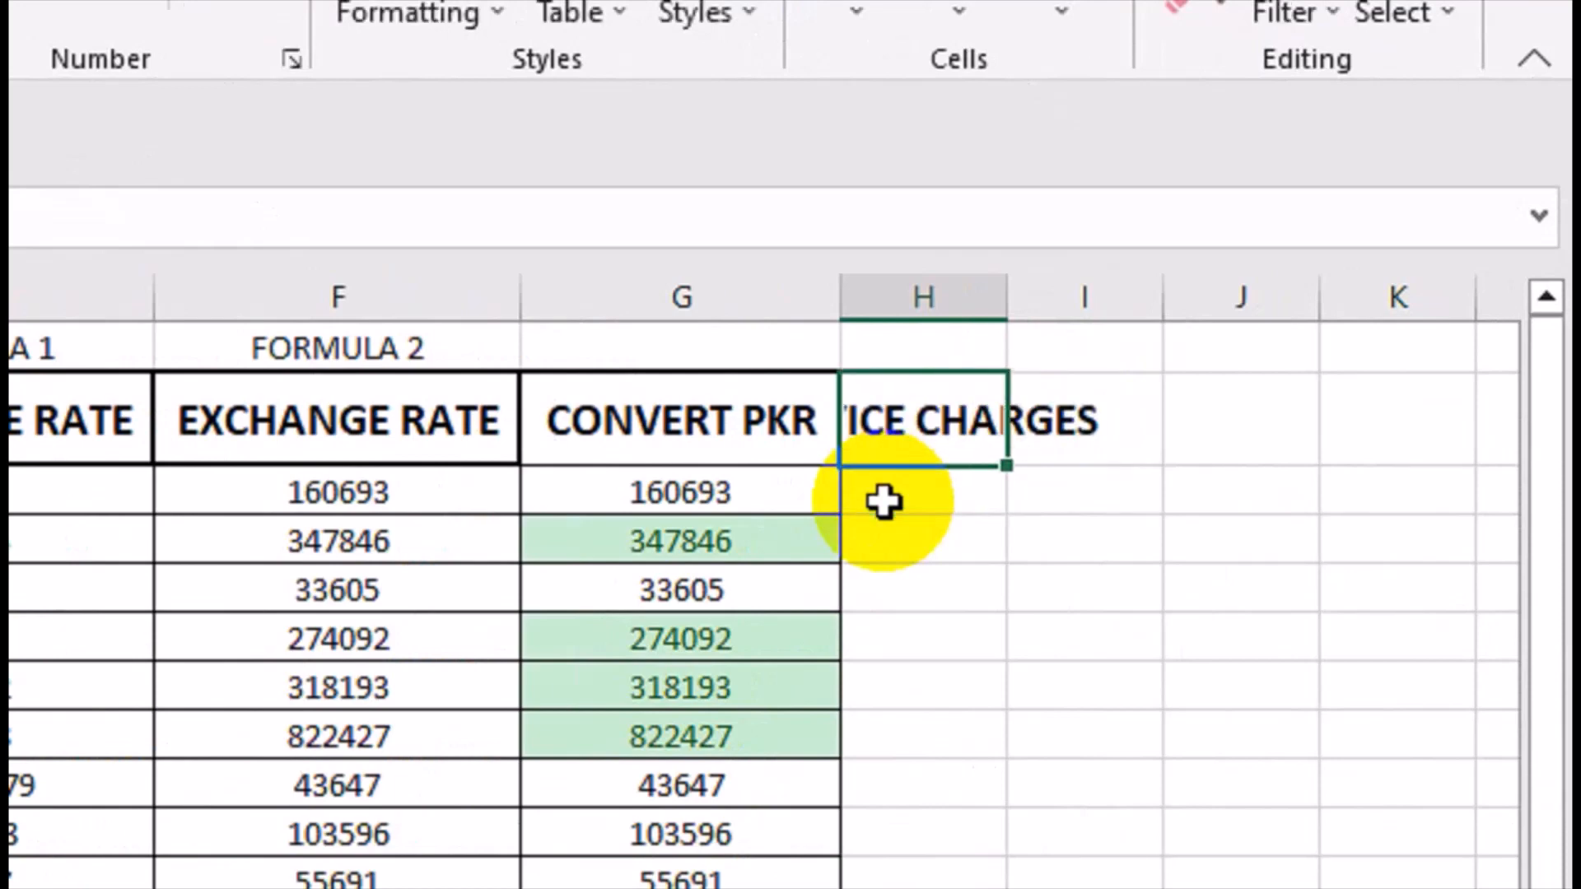
pyautogui.hotkey('alt', 'h')
pyautogui.press('o')
pyautogui.press('i')
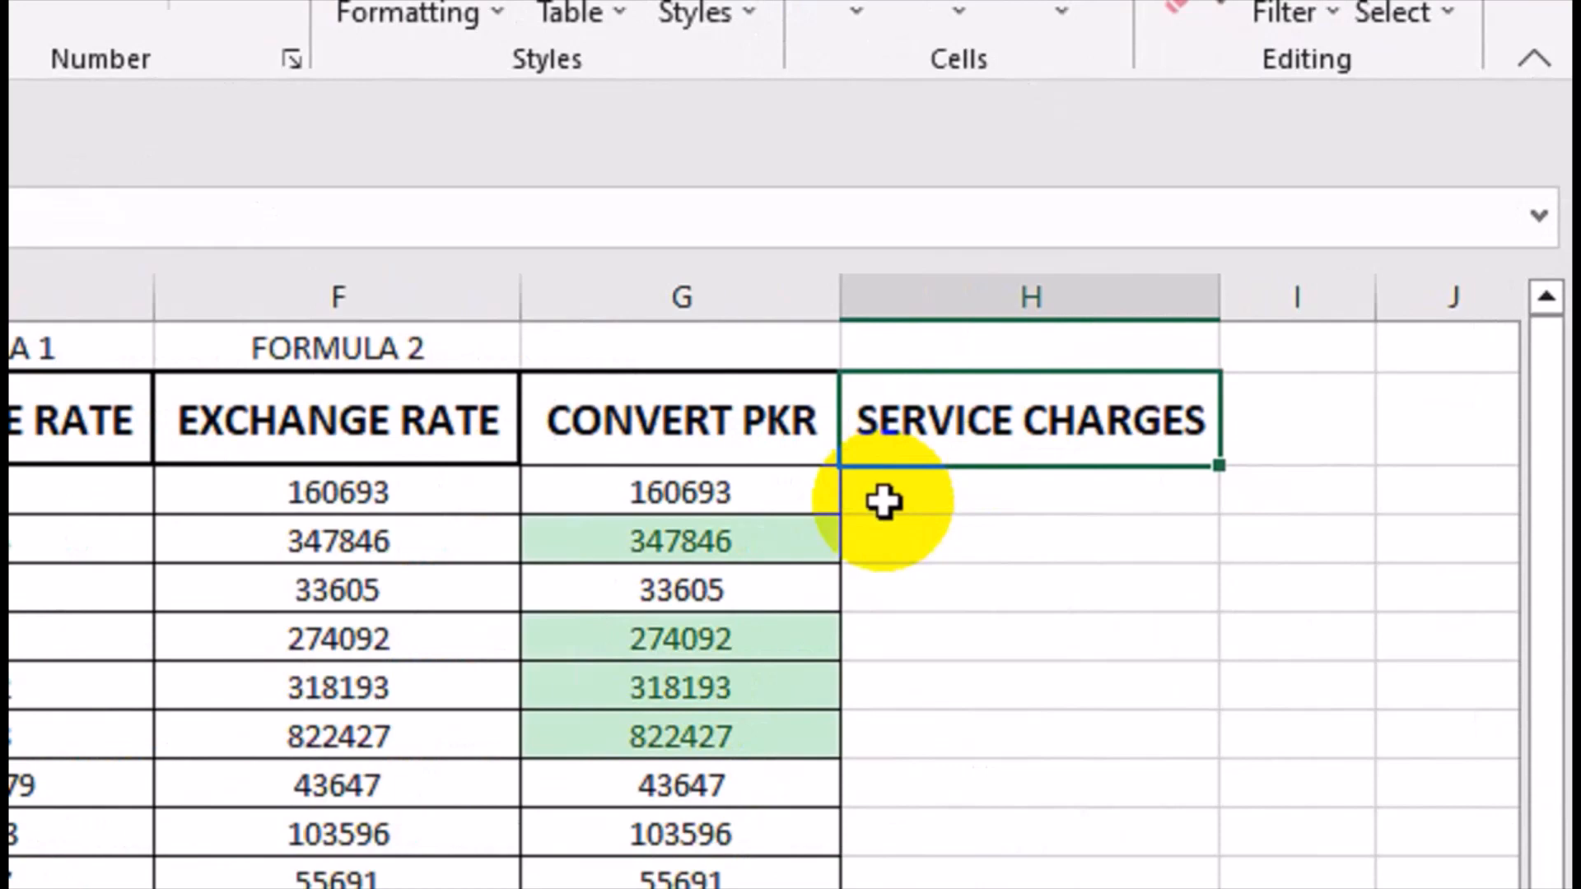
# Enter a rate of 1% in H1 above the SERVICE CHARGES header.
pyautogui.click(883, 502)
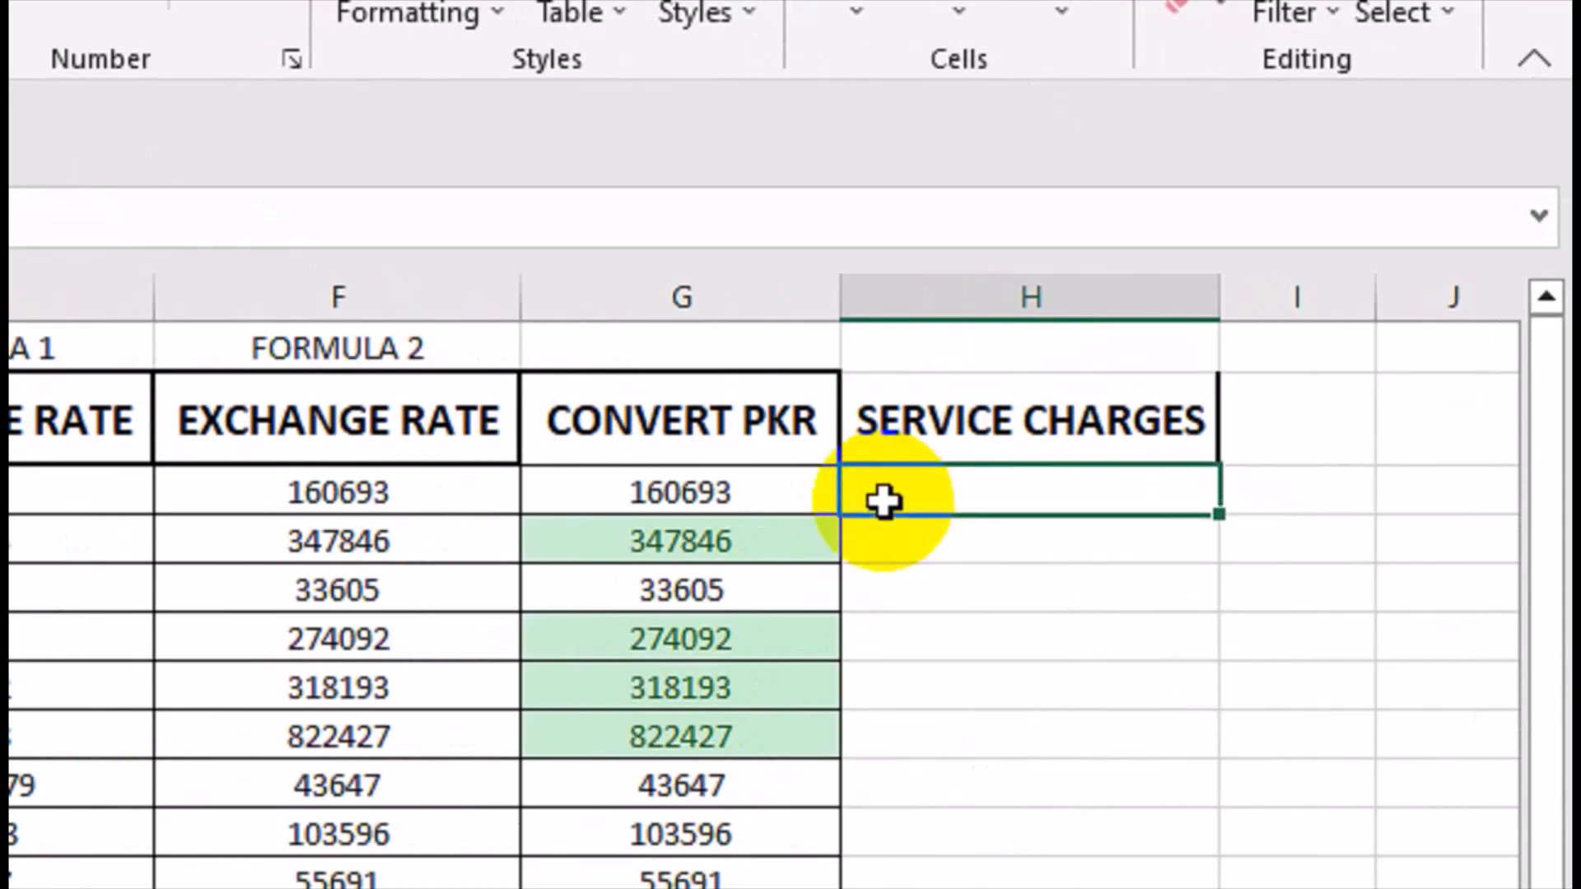
pyautogui.press('Up')
pyautogui.press('Up')
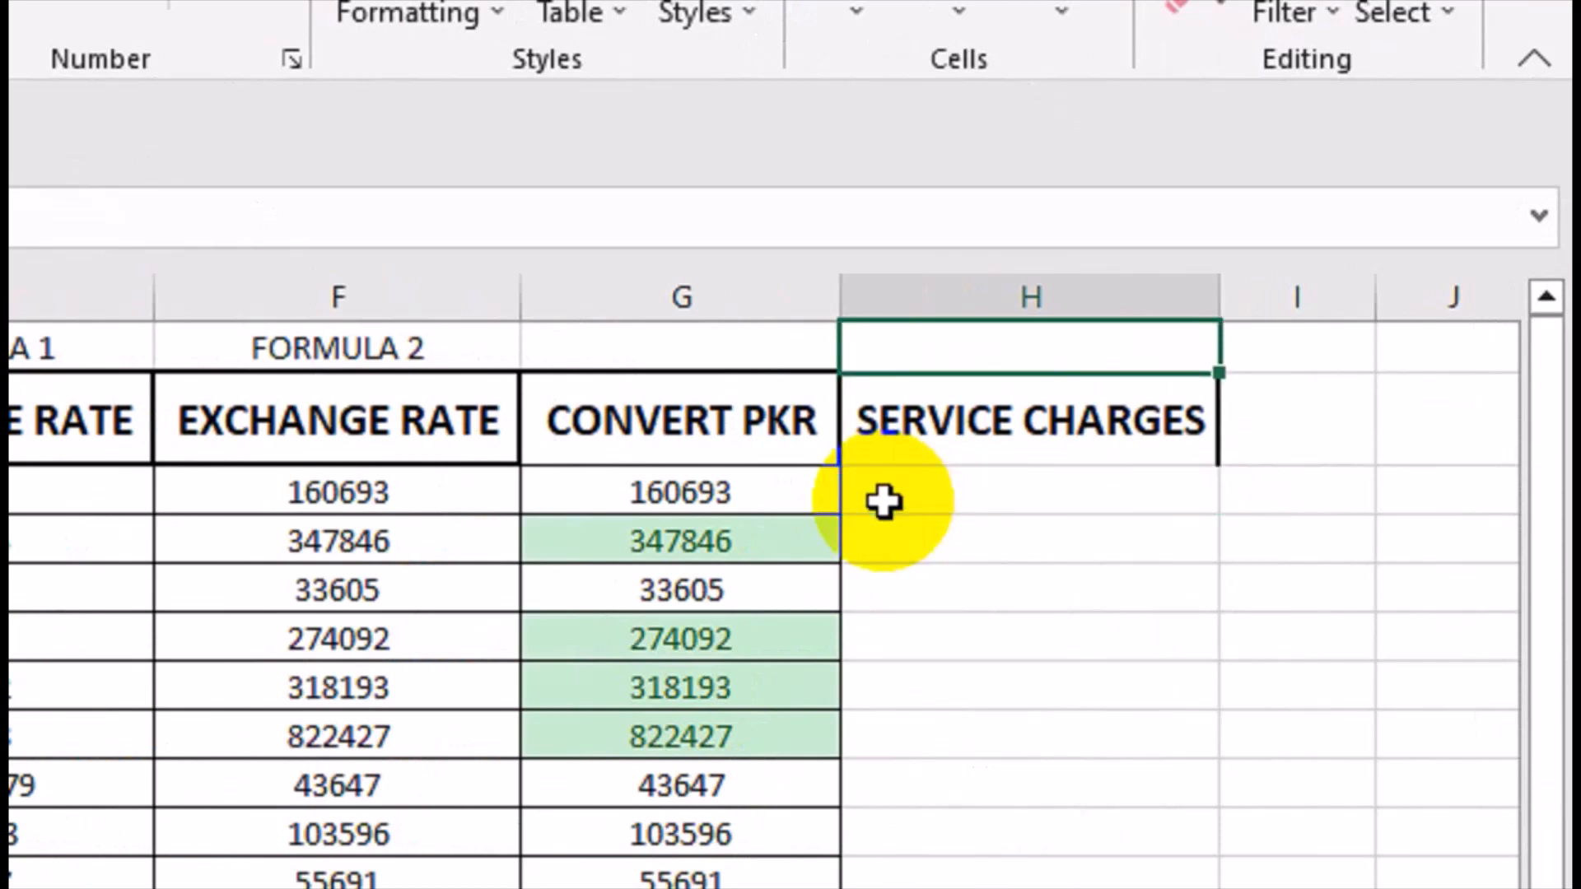
pyautogui.write('1')
pyautogui.press('Return')
pyautogui.click(883, 502)
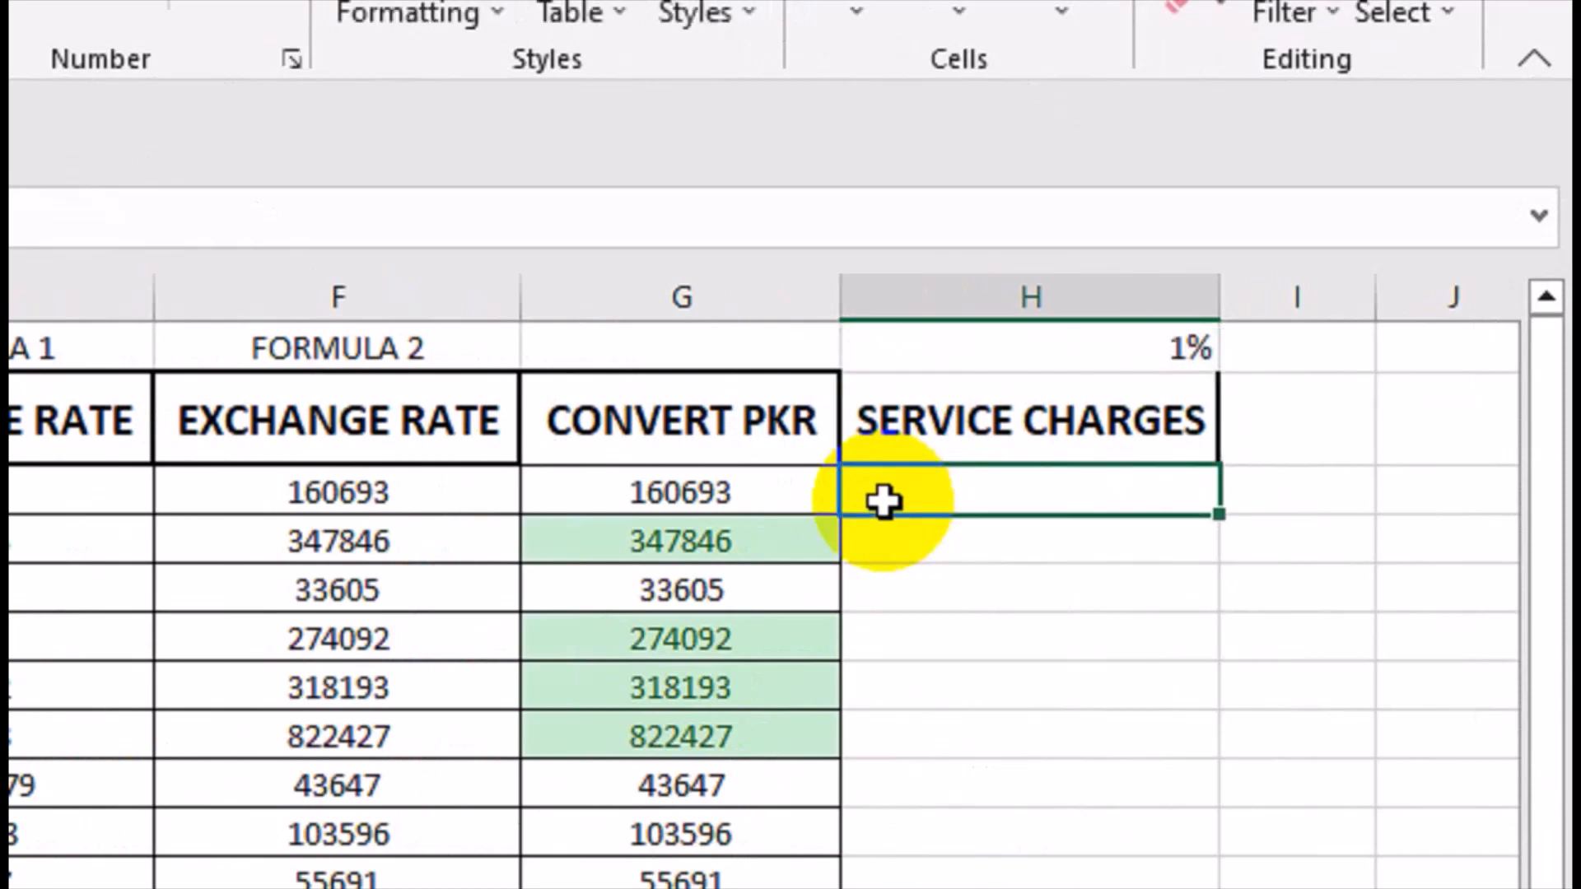
pyautogui.write('500')
pyautogui.press('Return')
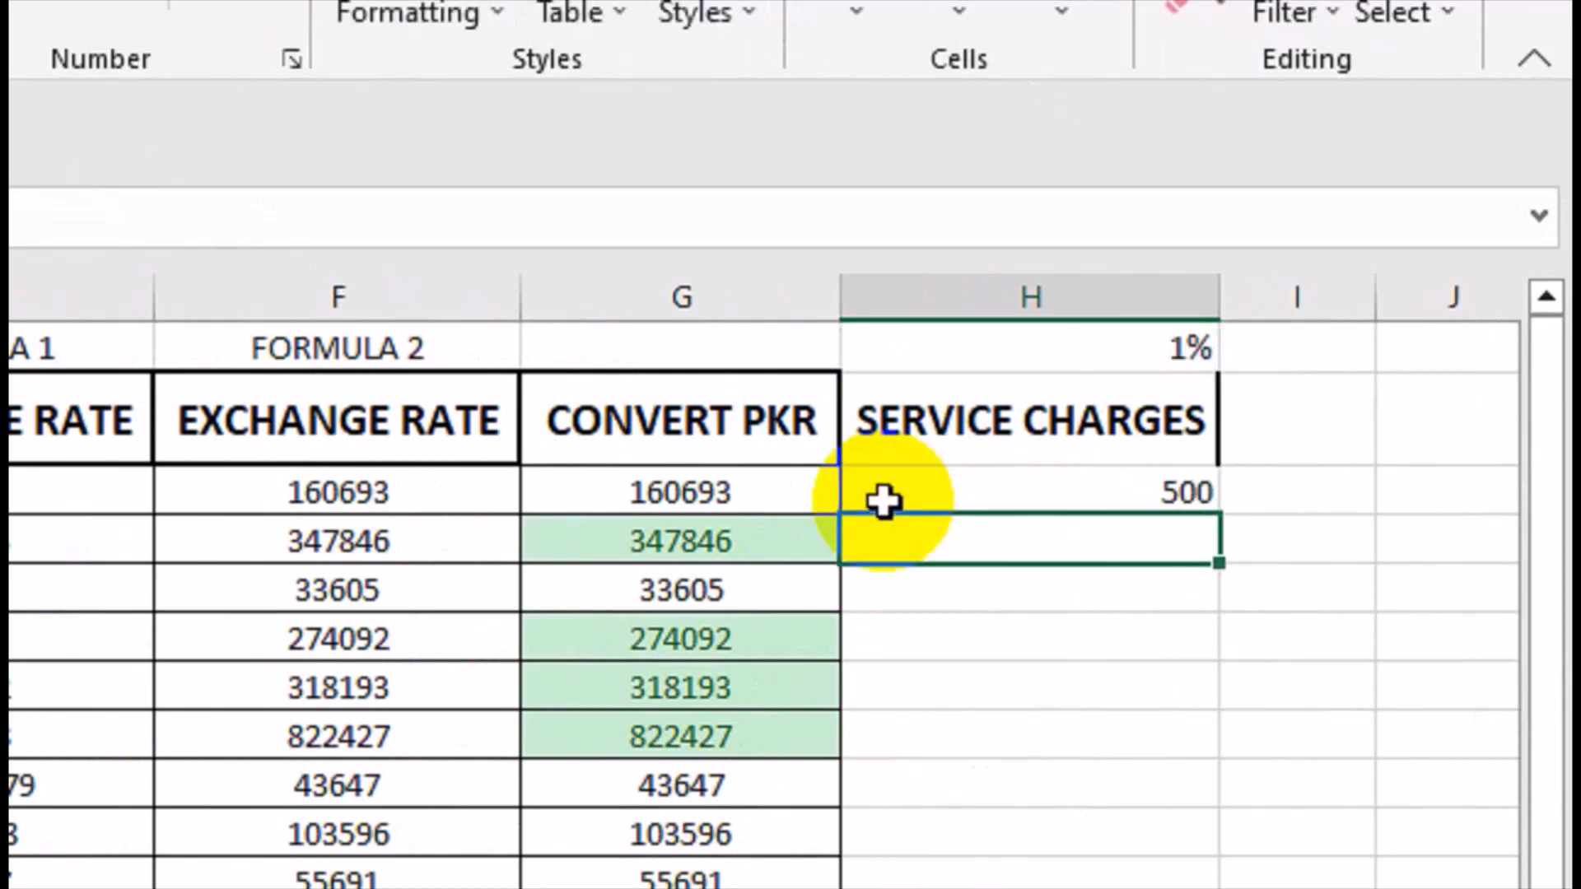
pyautogui.press('Left')
pyautogui.press('Up')
# Enter the service charge formula =G3*$H$1 in H3 with an absolute reference to the rate cell.
pyautogui.click(884, 501)
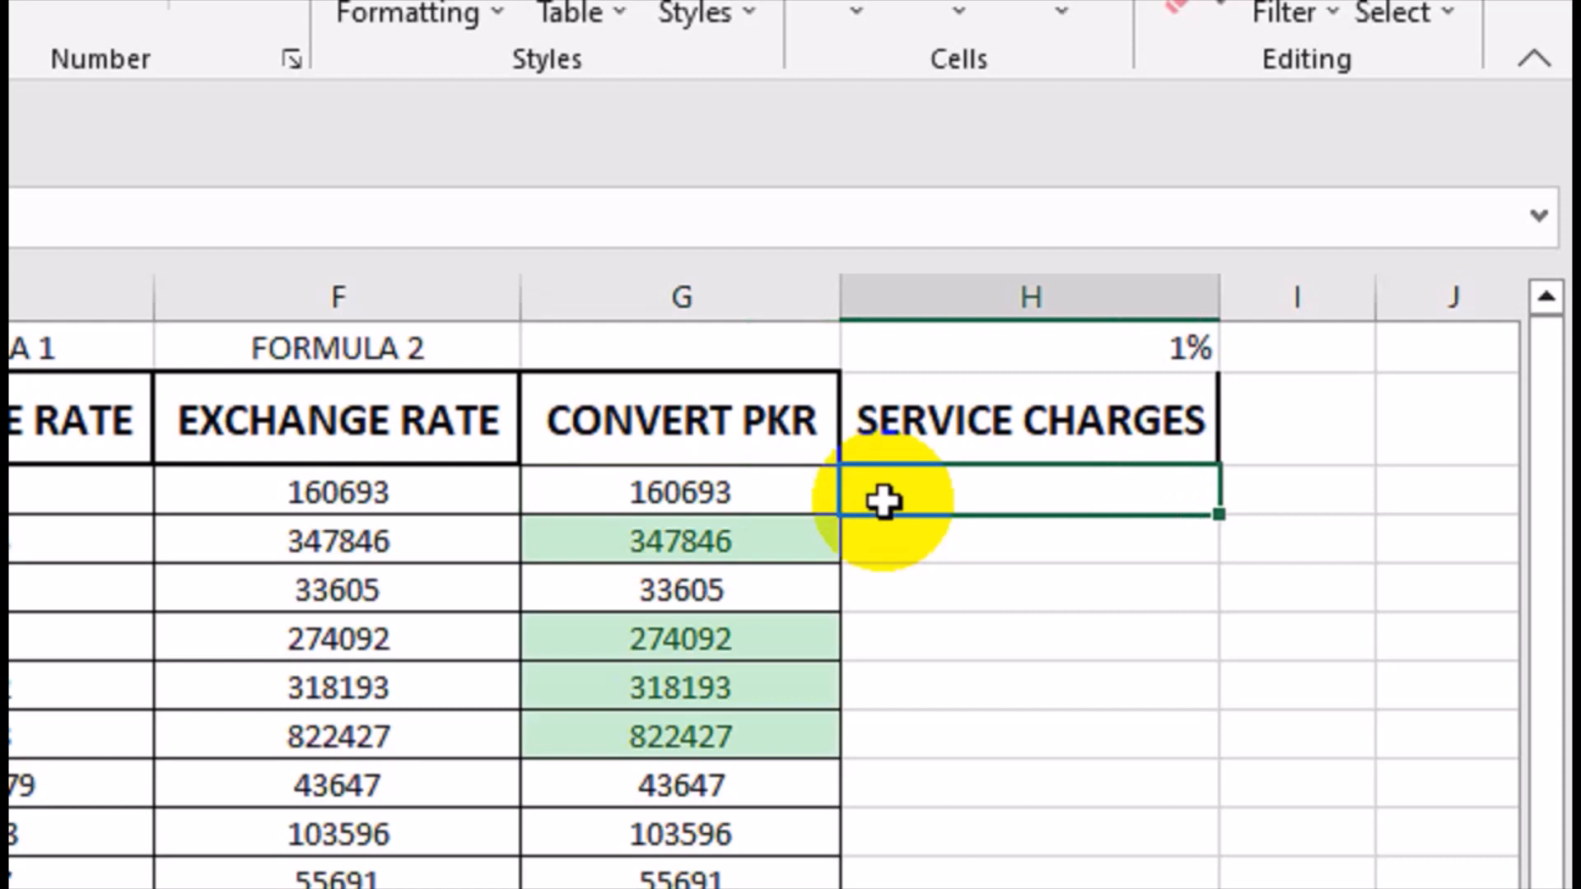
pyautogui.write('=')
pyautogui.press('Left')
pyautogui.write('*')
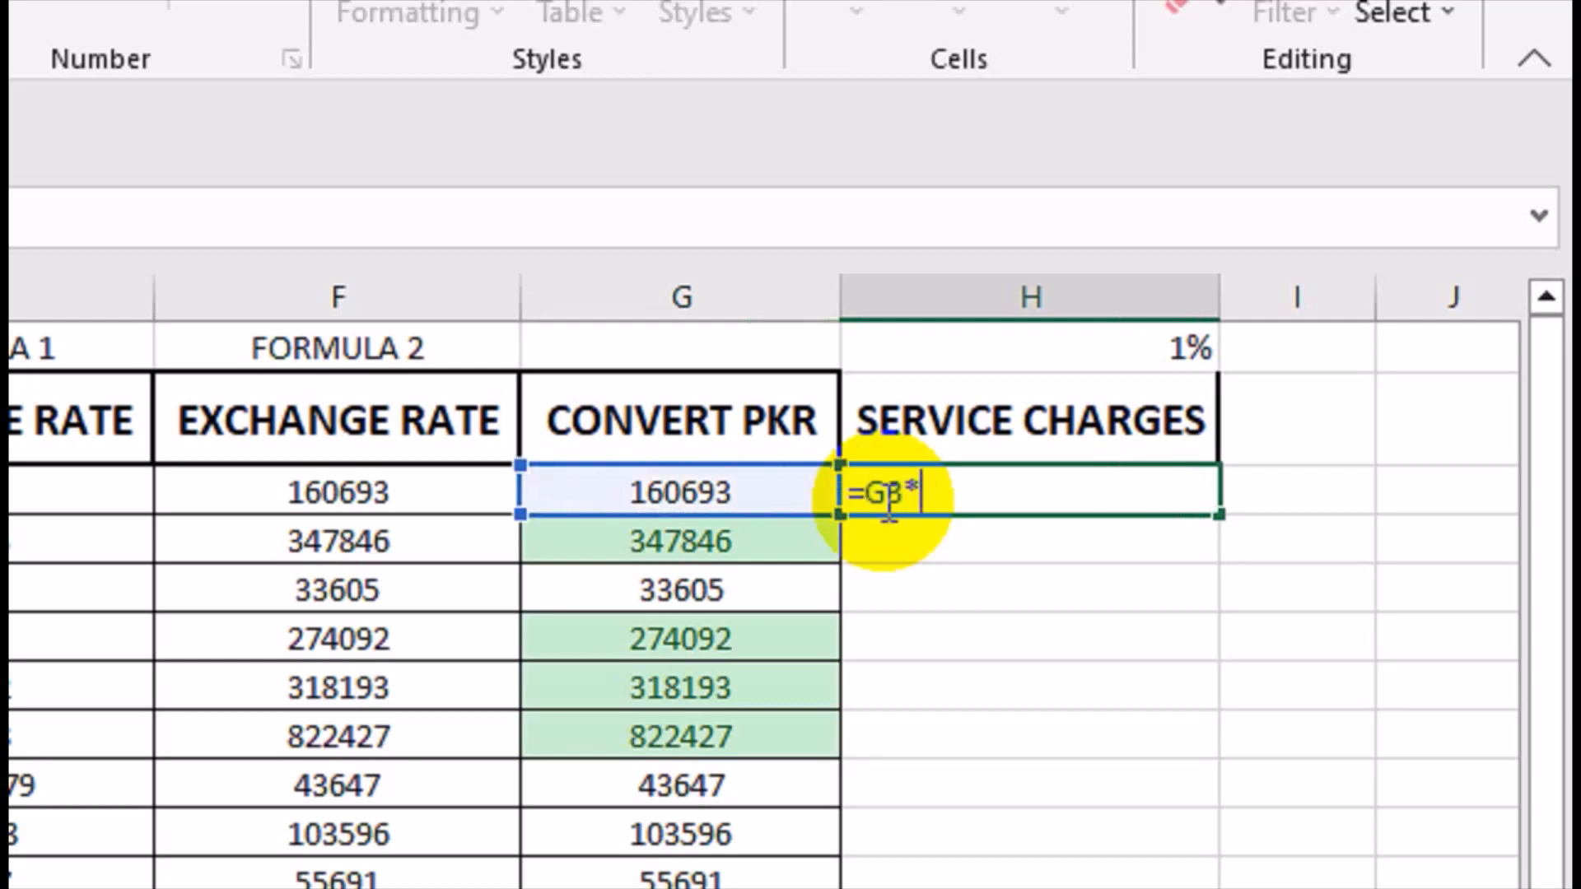
pyautogui.press('Up')
pyautogui.press('Up')
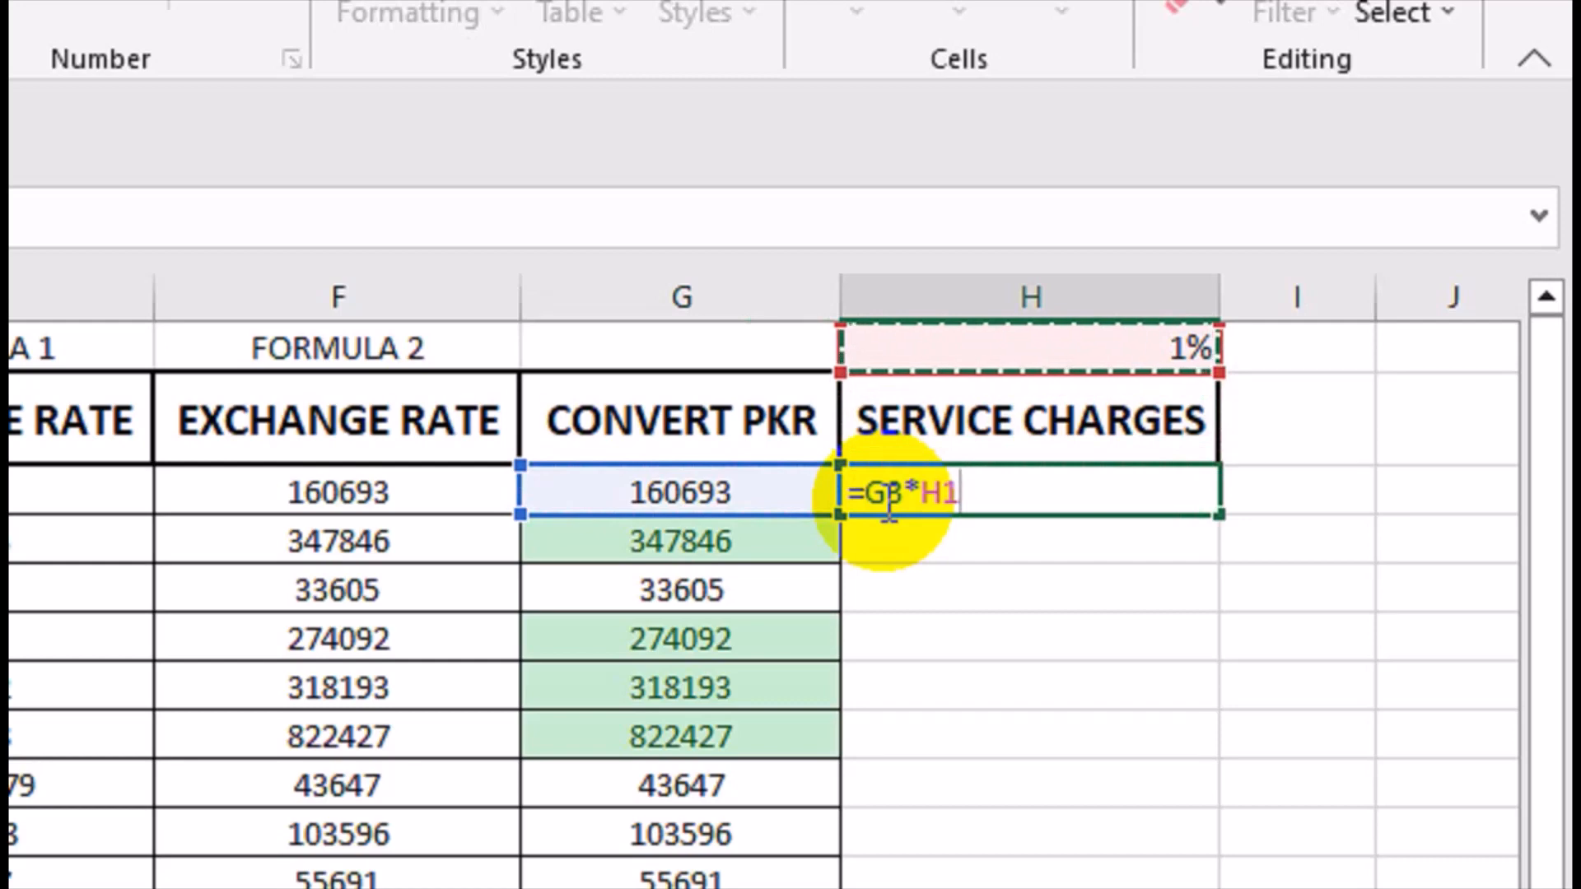
pyautogui.press('F4')
pyautogui.press('Return')
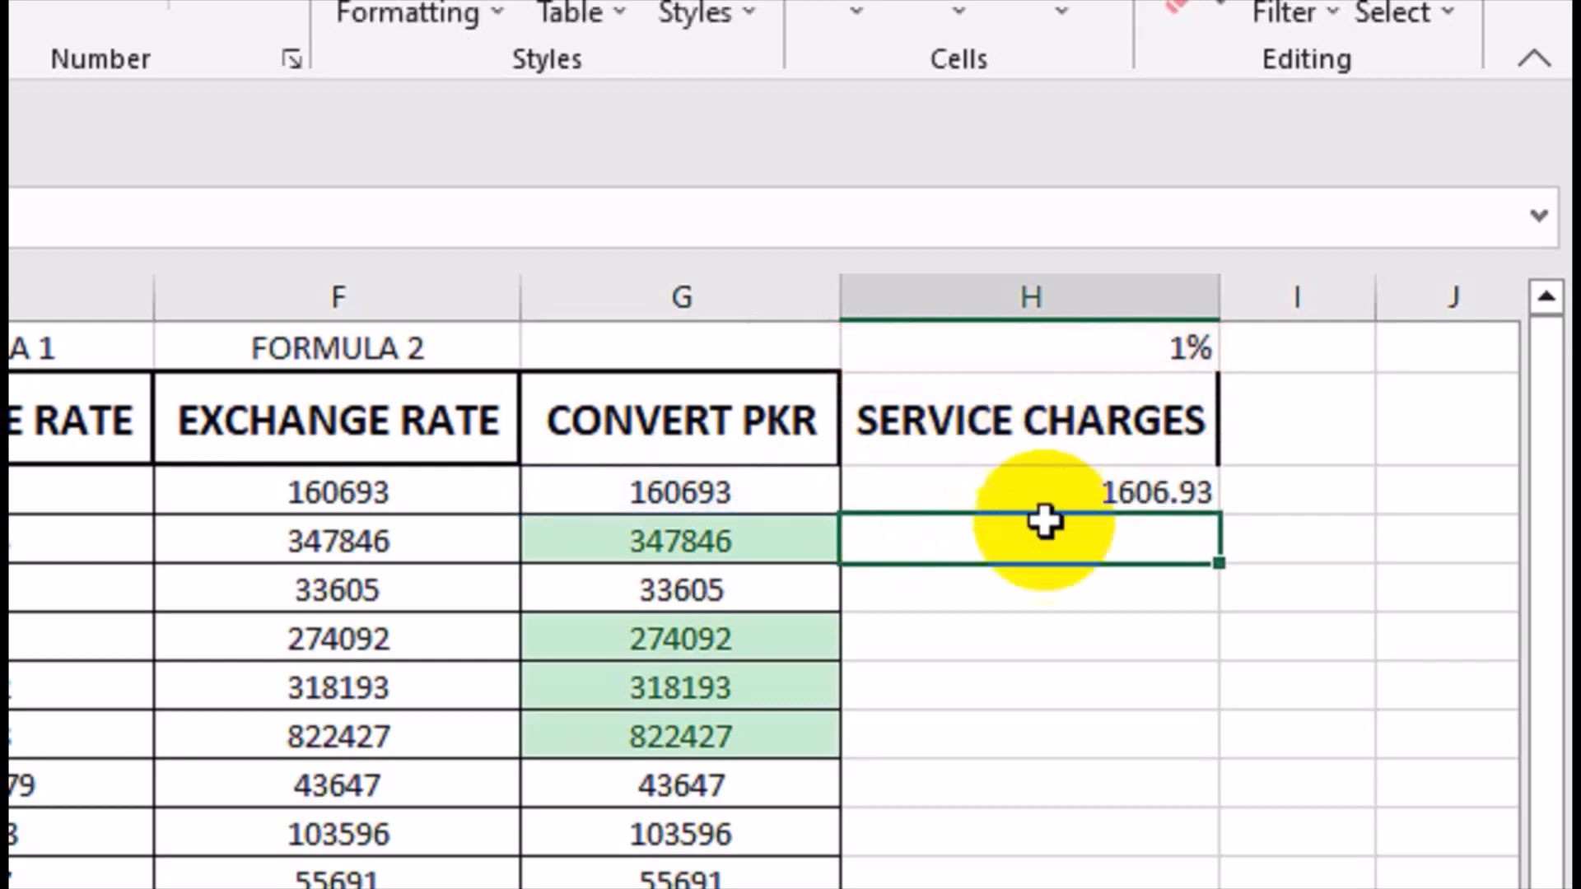
# Narrow column H and fill the H3 service charge formula down the column.
pyautogui.click(1059, 499)
pyautogui.moveTo(1215, 295); pyautogui.dragTo(1151, 295)
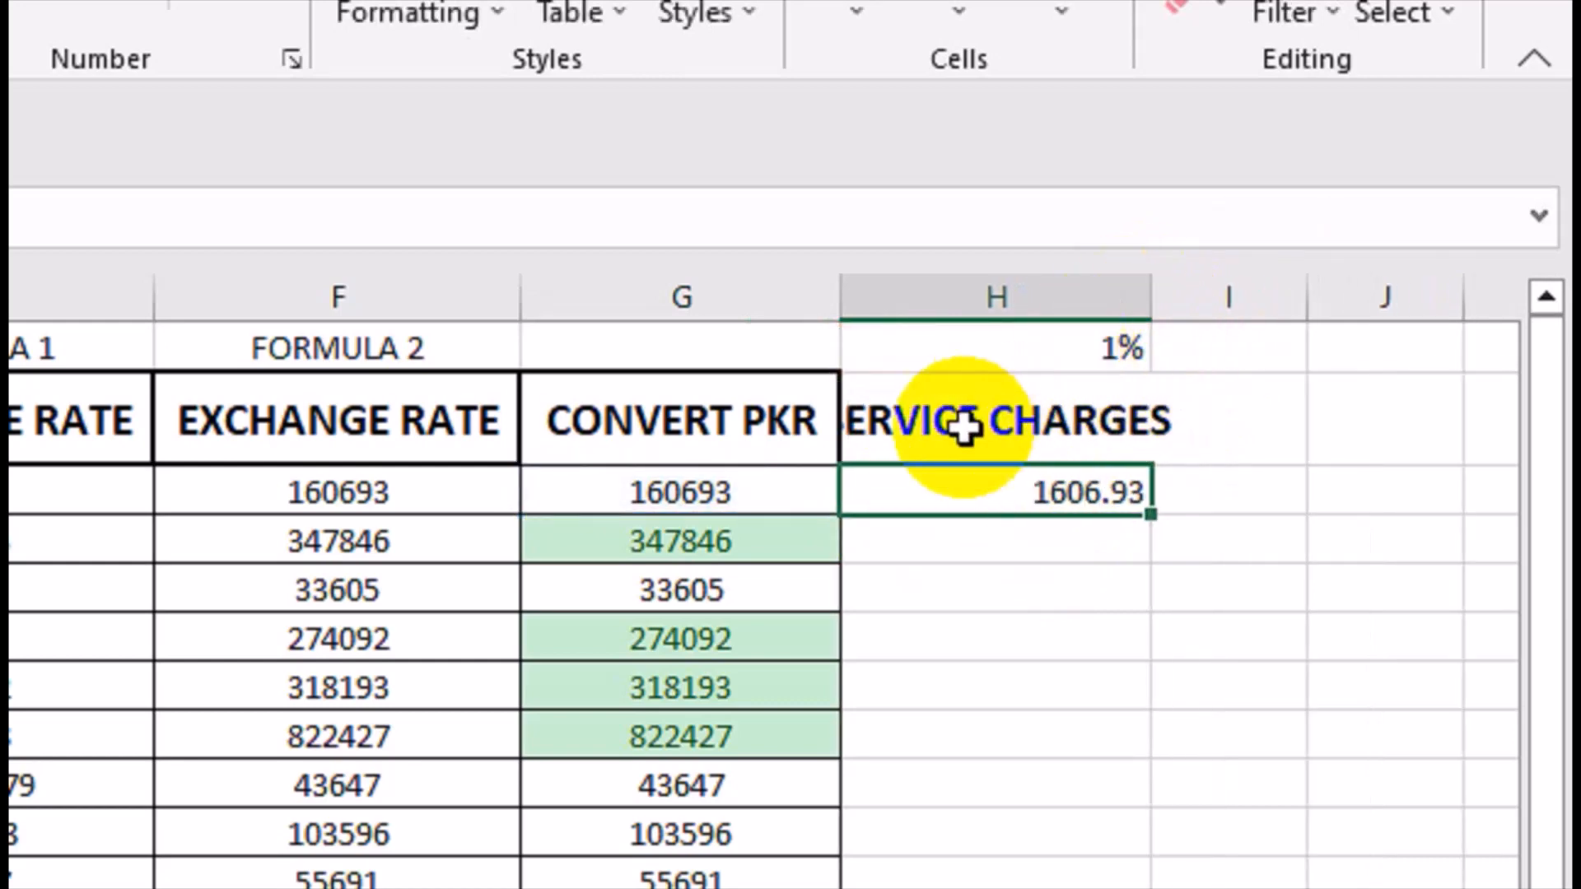
pyautogui.click(955, 428)
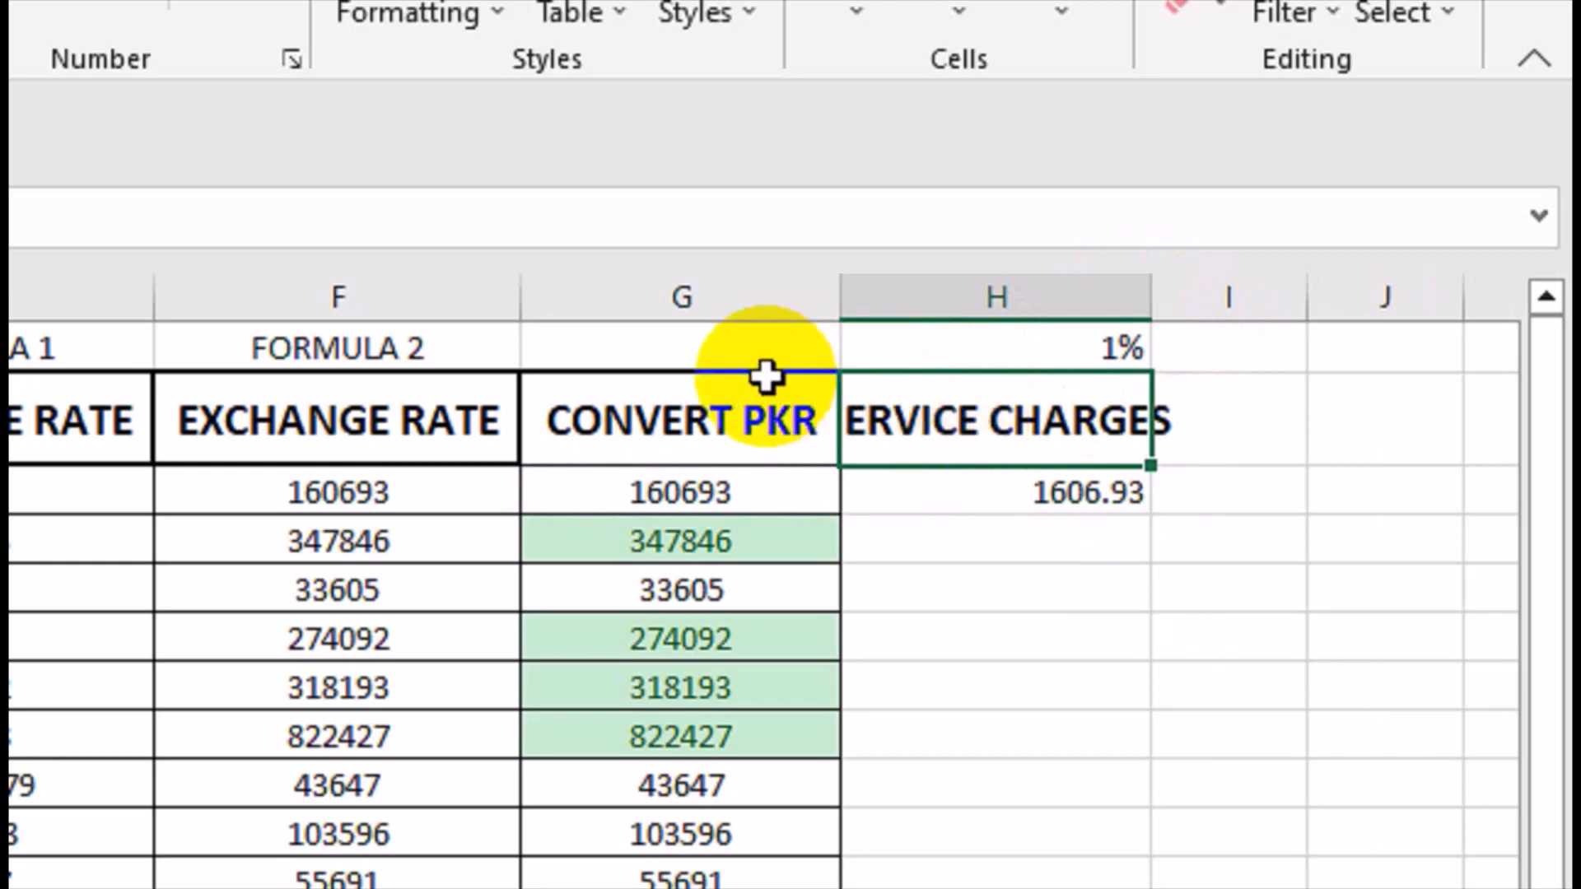
pyautogui.click(1118, 502)
pyautogui.doubleClick(1149, 522)
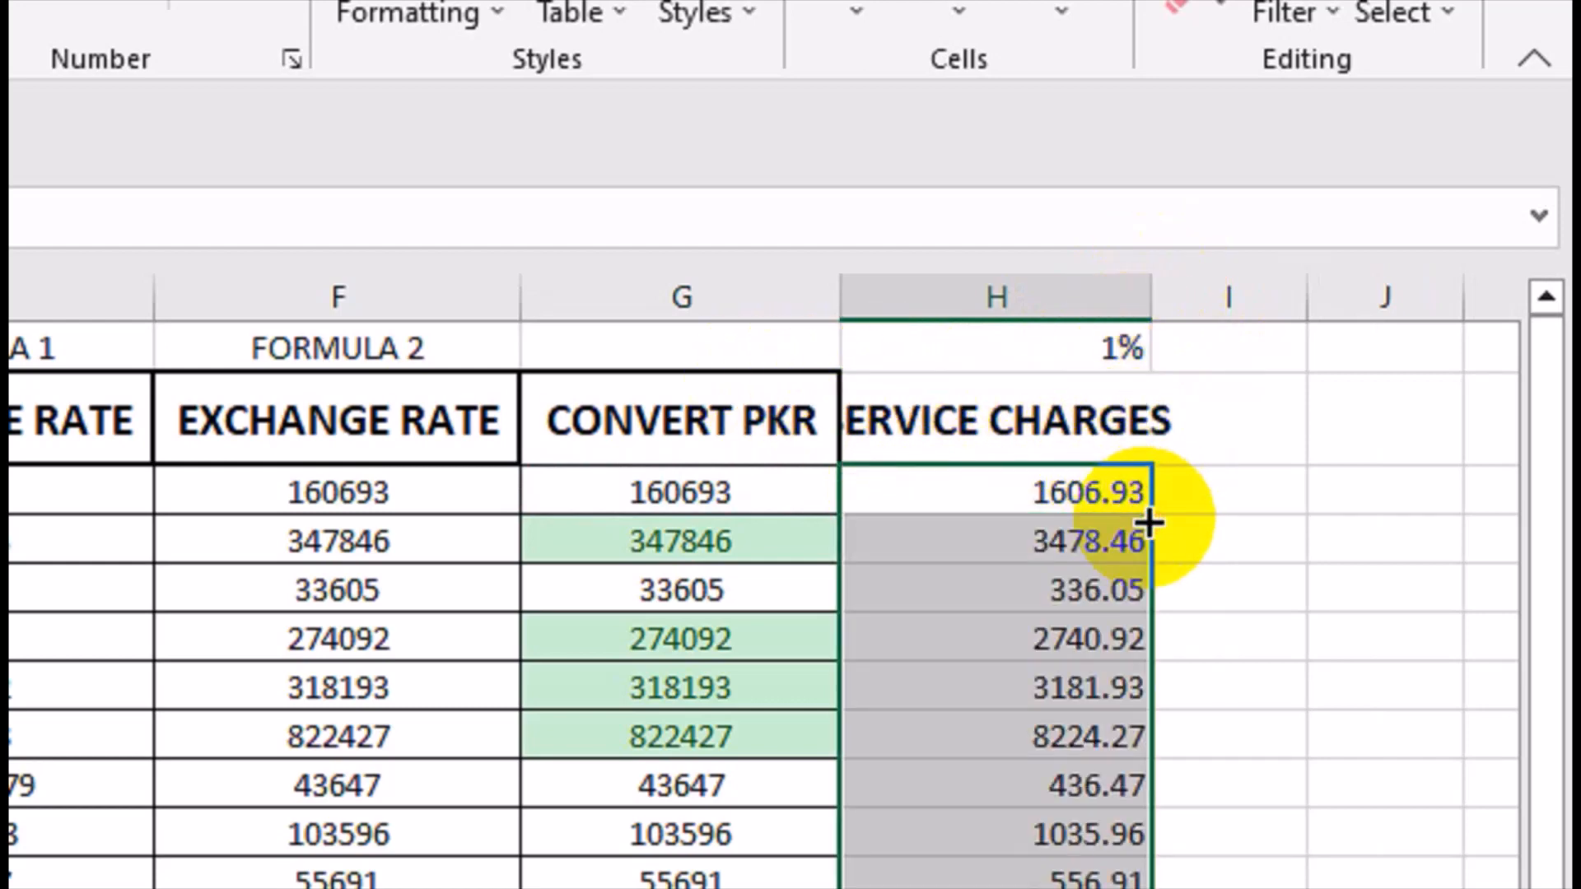
# Narrow column H further and move the 1% rate from H1 to G1.
pyautogui.moveTo(1166, 282); pyautogui.dragTo(1095, 301)
pyautogui.click(996, 357)
pyautogui.moveTo(1039, 368); pyautogui.dragTo(911, 381)
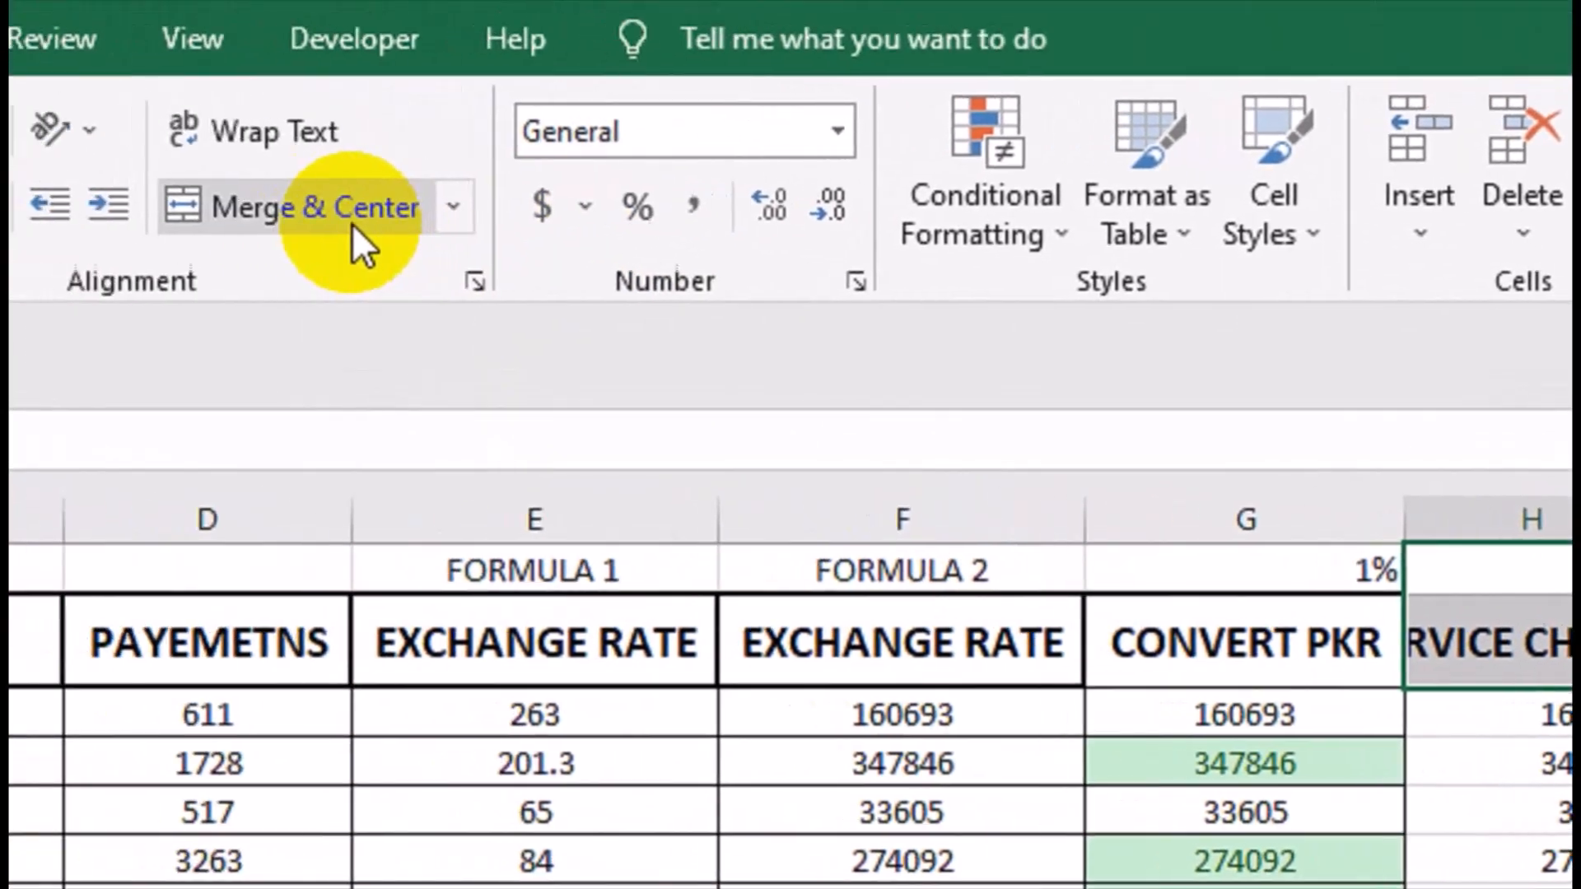
# Merge and center H1:H2 and wrap the SERVICE CHARGES header text.
pyautogui.click(353, 224)
pyautogui.click(264, 135)
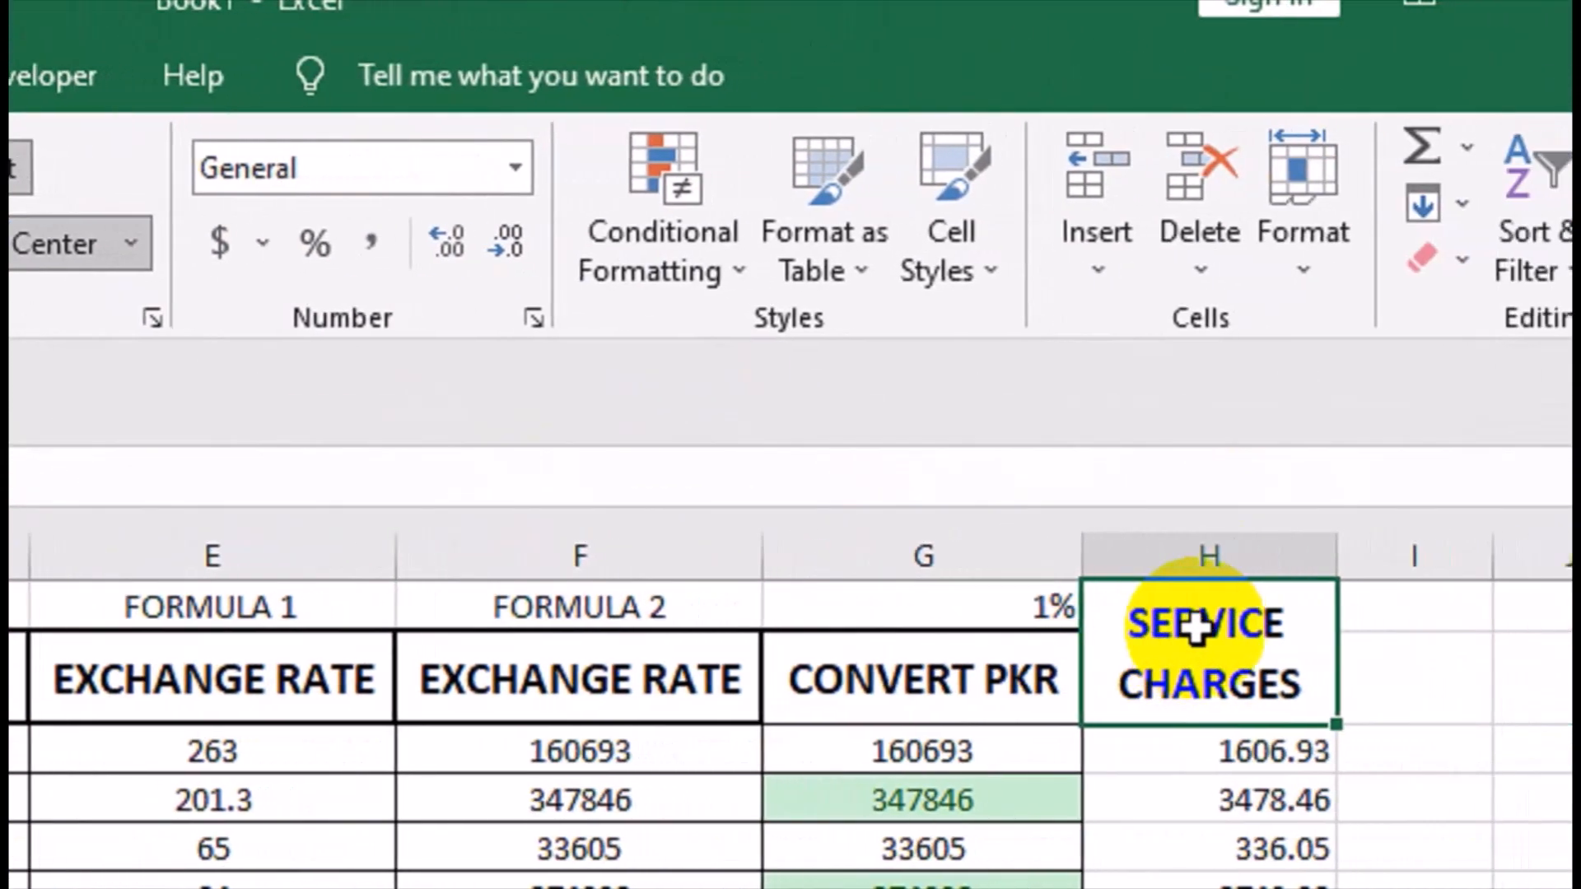
# Enter the header NET PAYMENT in cell I2 beside the SERVICE CHARGES header.
pyautogui.doubleClick(1182, 547)
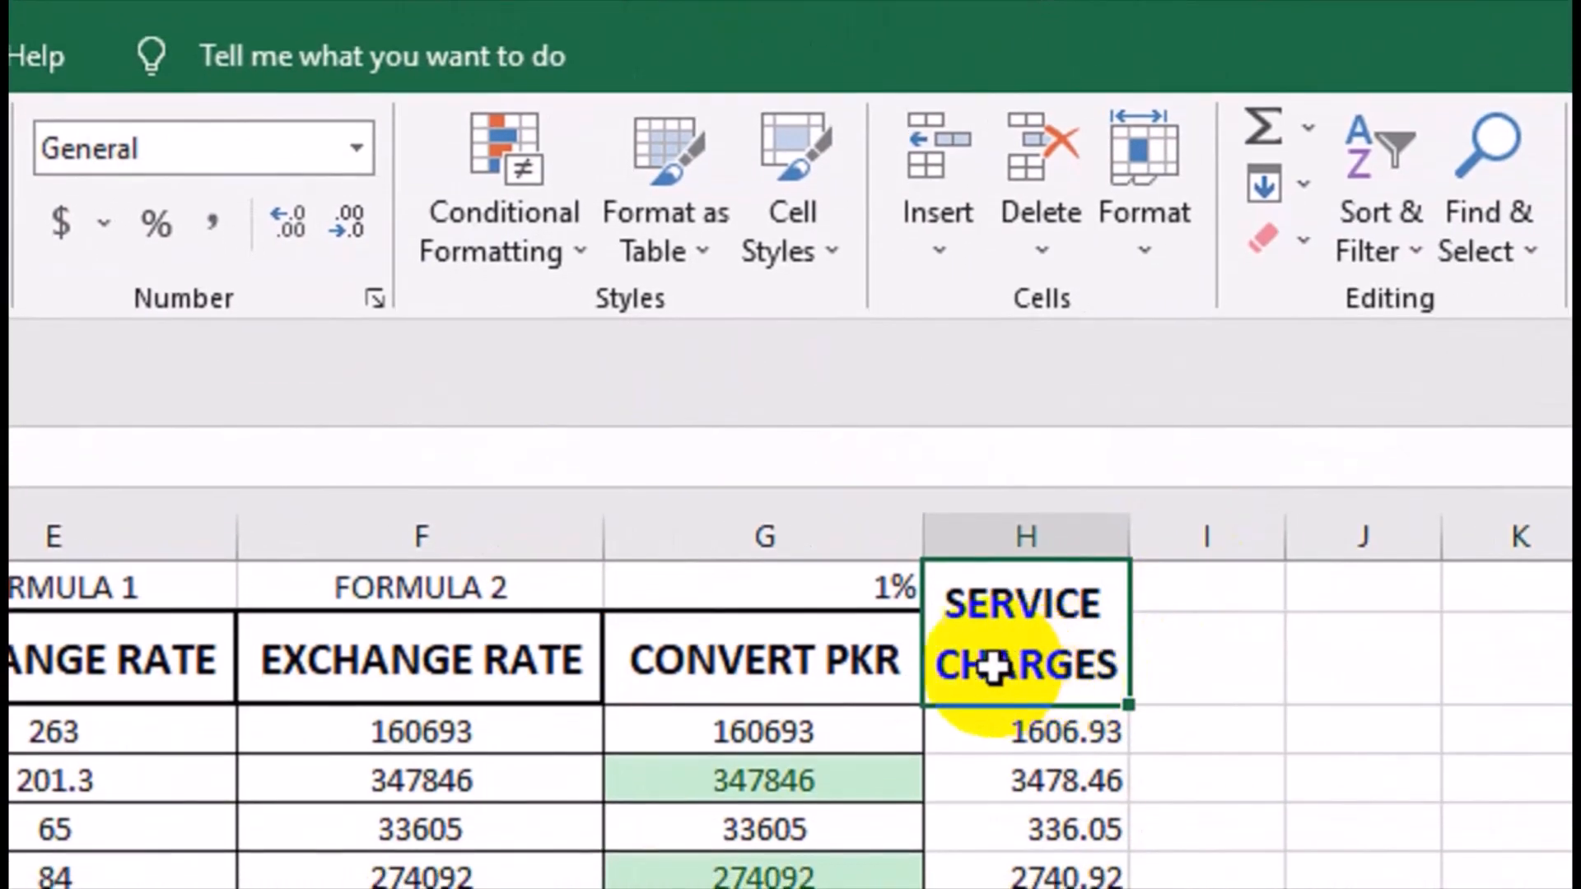
pyautogui.click(1177, 663)
pyautogui.moveTo(1285, 556); pyautogui.dragTo(1252, 544)
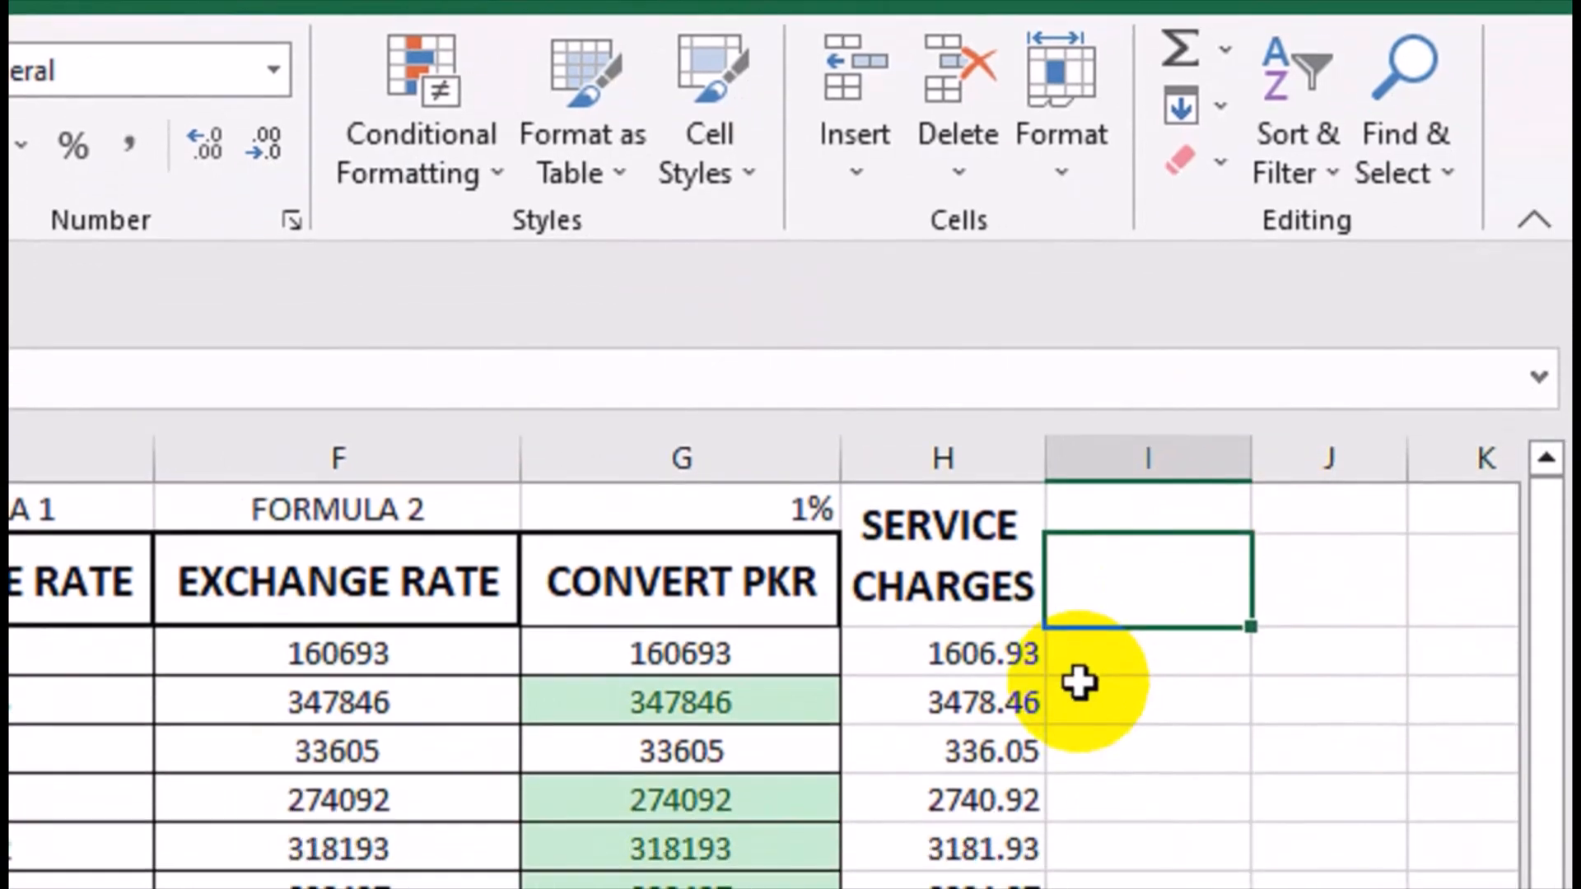
pyautogui.write('NET')
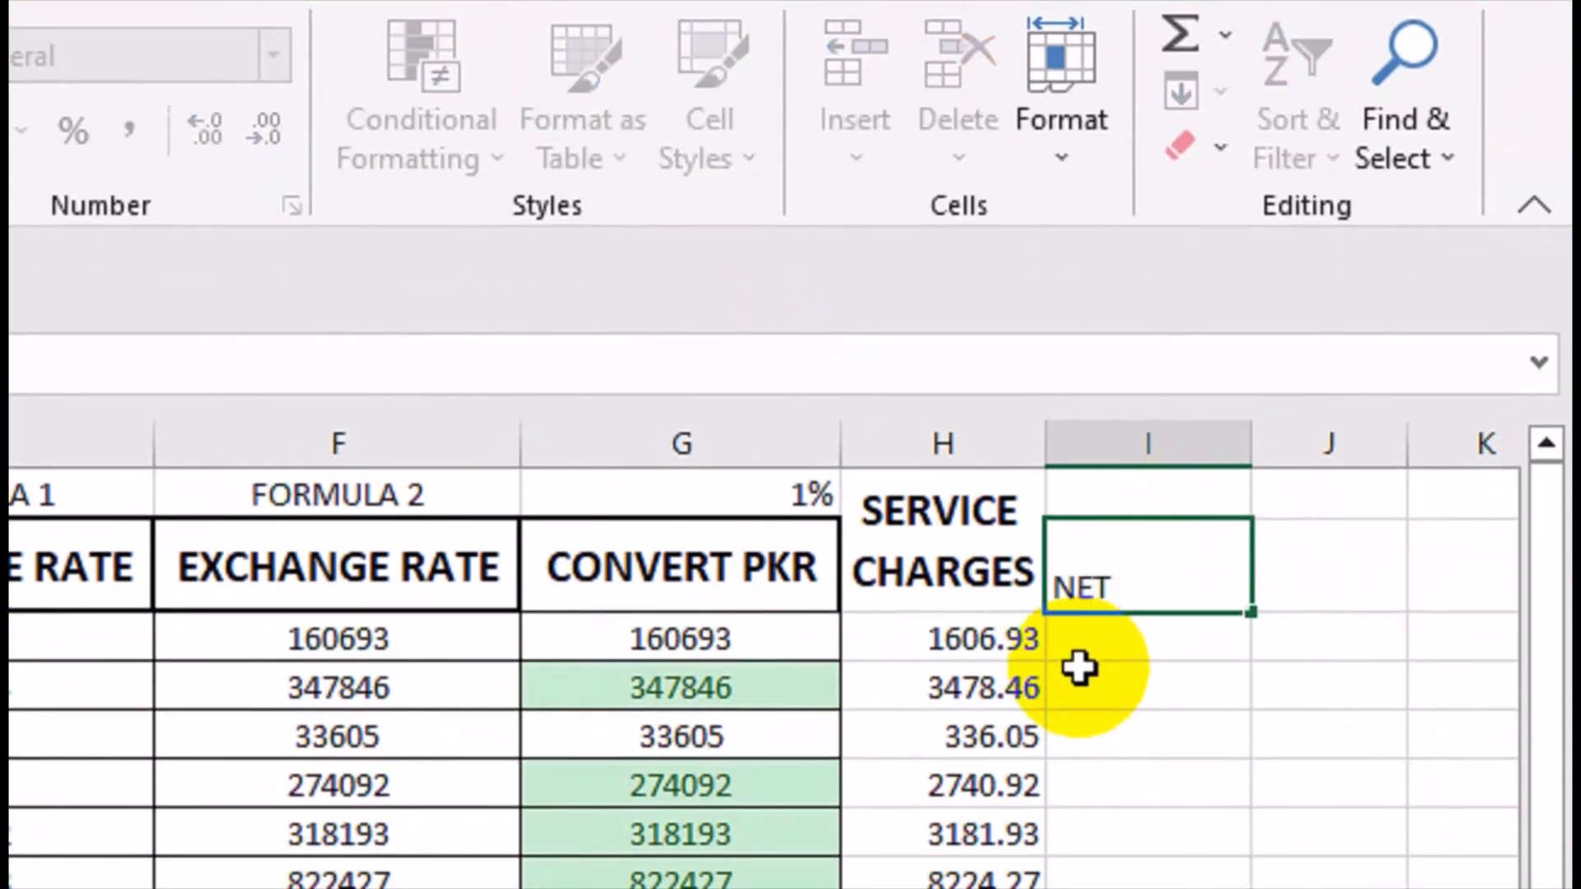
pyautogui.write(' PAYMENT')
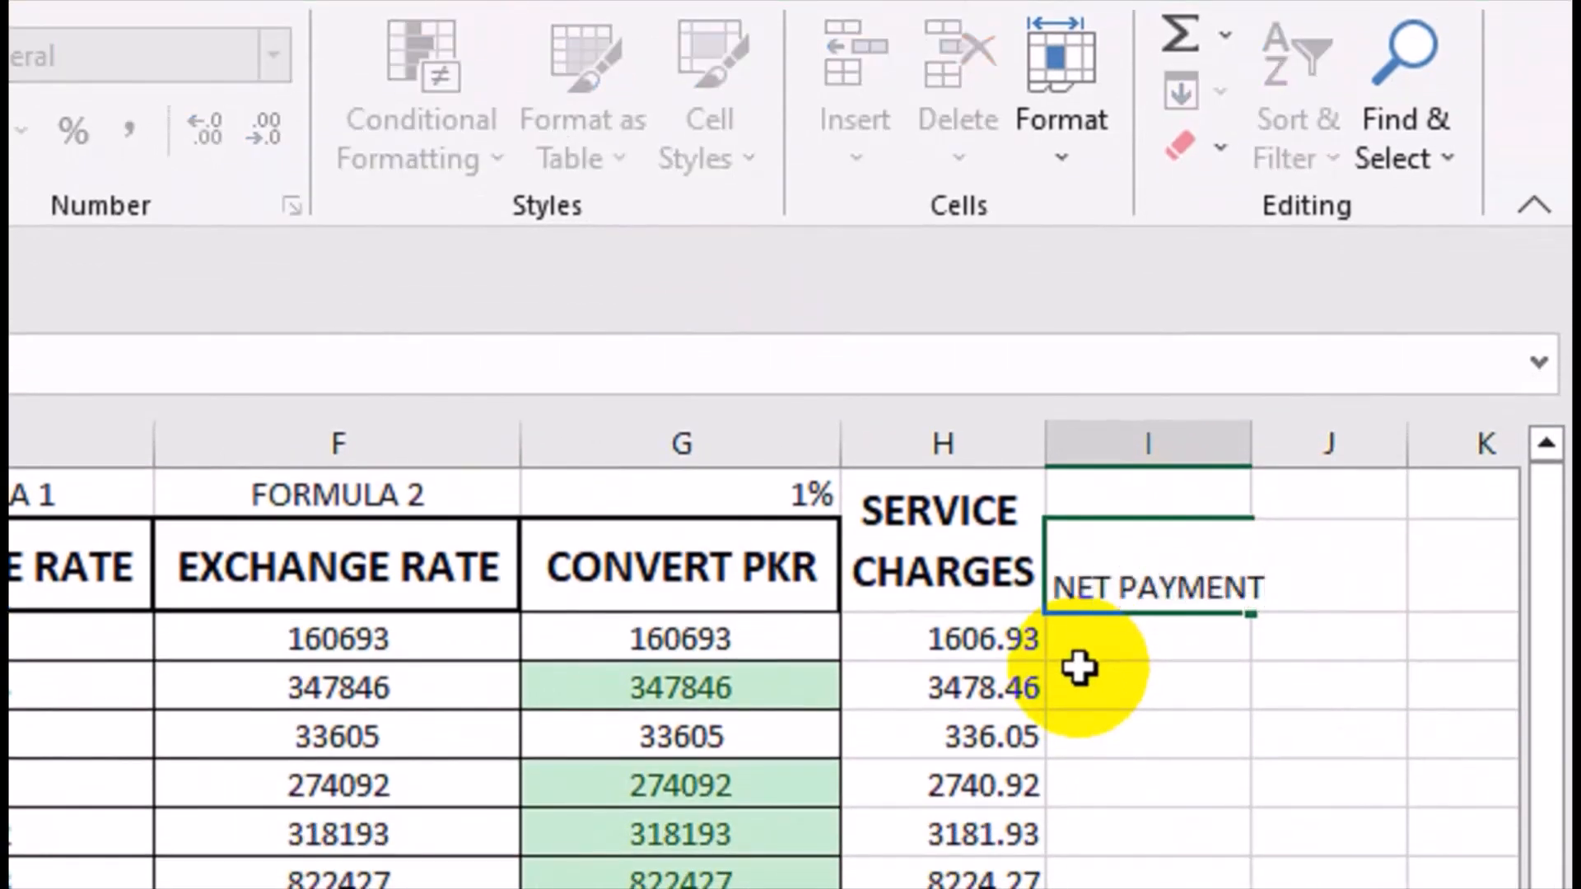
pyautogui.press('Return')
# Format the NET PAYMENT header bold, centered and 14 pt, fit its column, and outline it and SERVICE CHARGES with thick borders.
pyautogui.click(1156, 592)
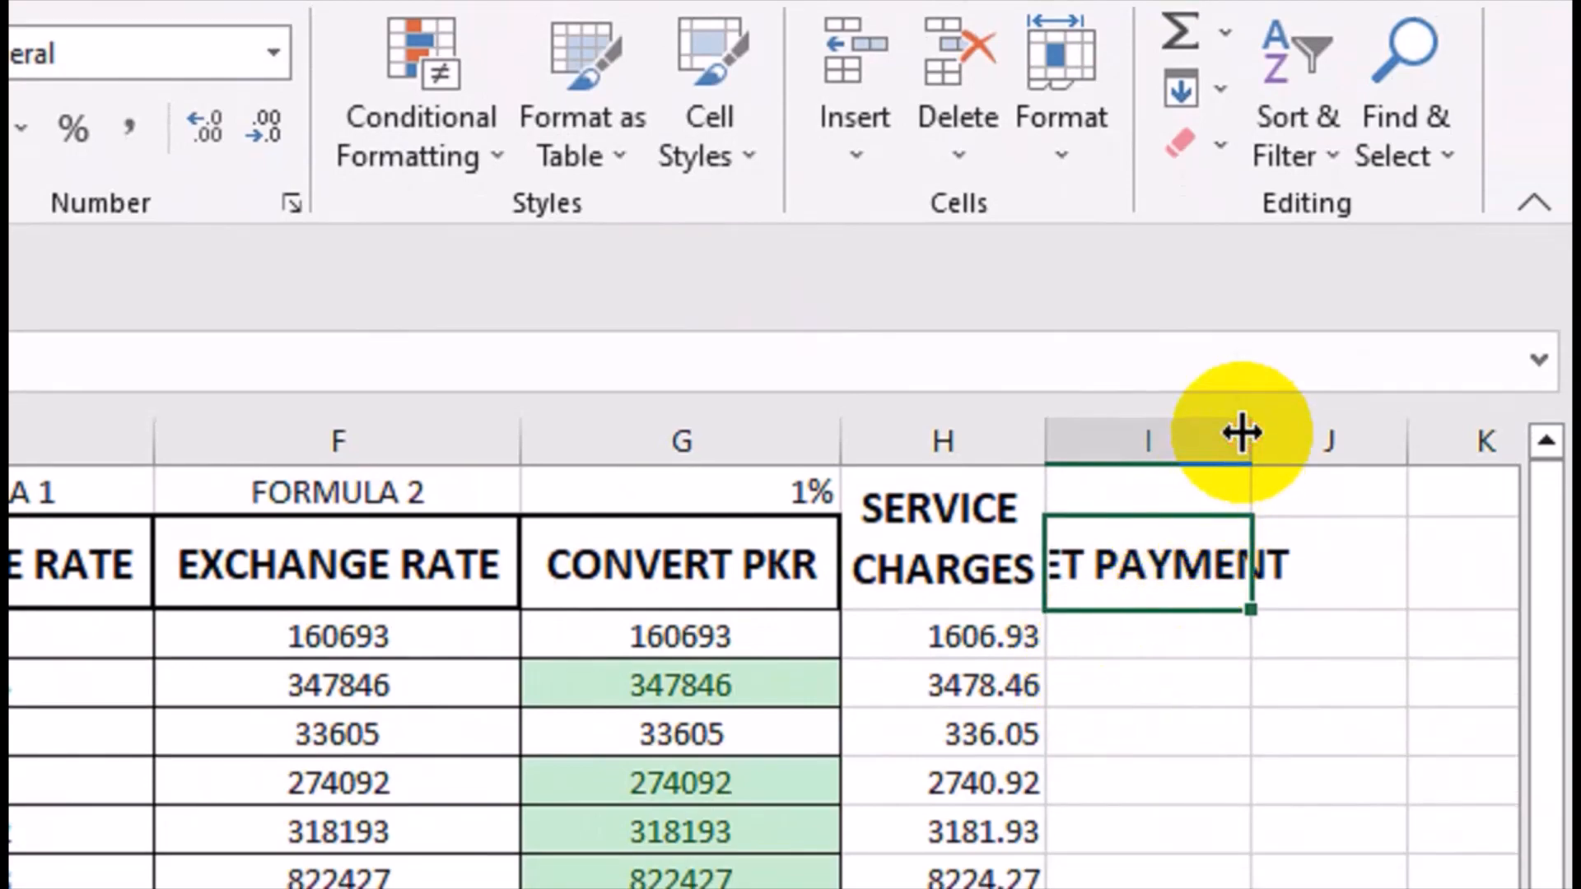
pyautogui.doubleClick(1241, 432)
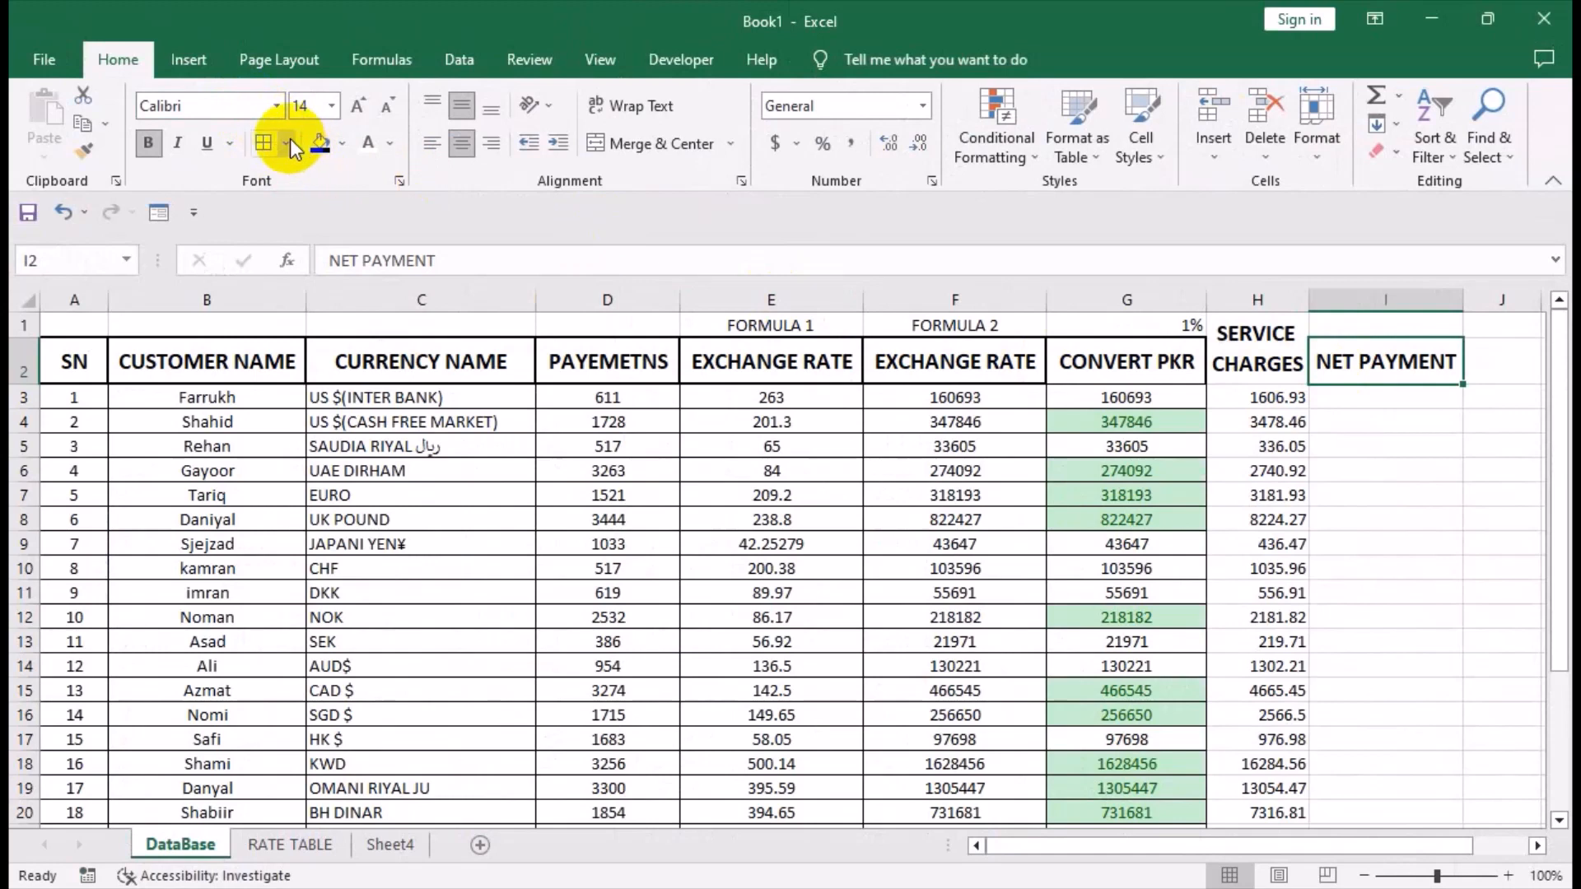
pyautogui.click(287, 144)
pyautogui.click(279, 418)
pyautogui.click(1236, 367)
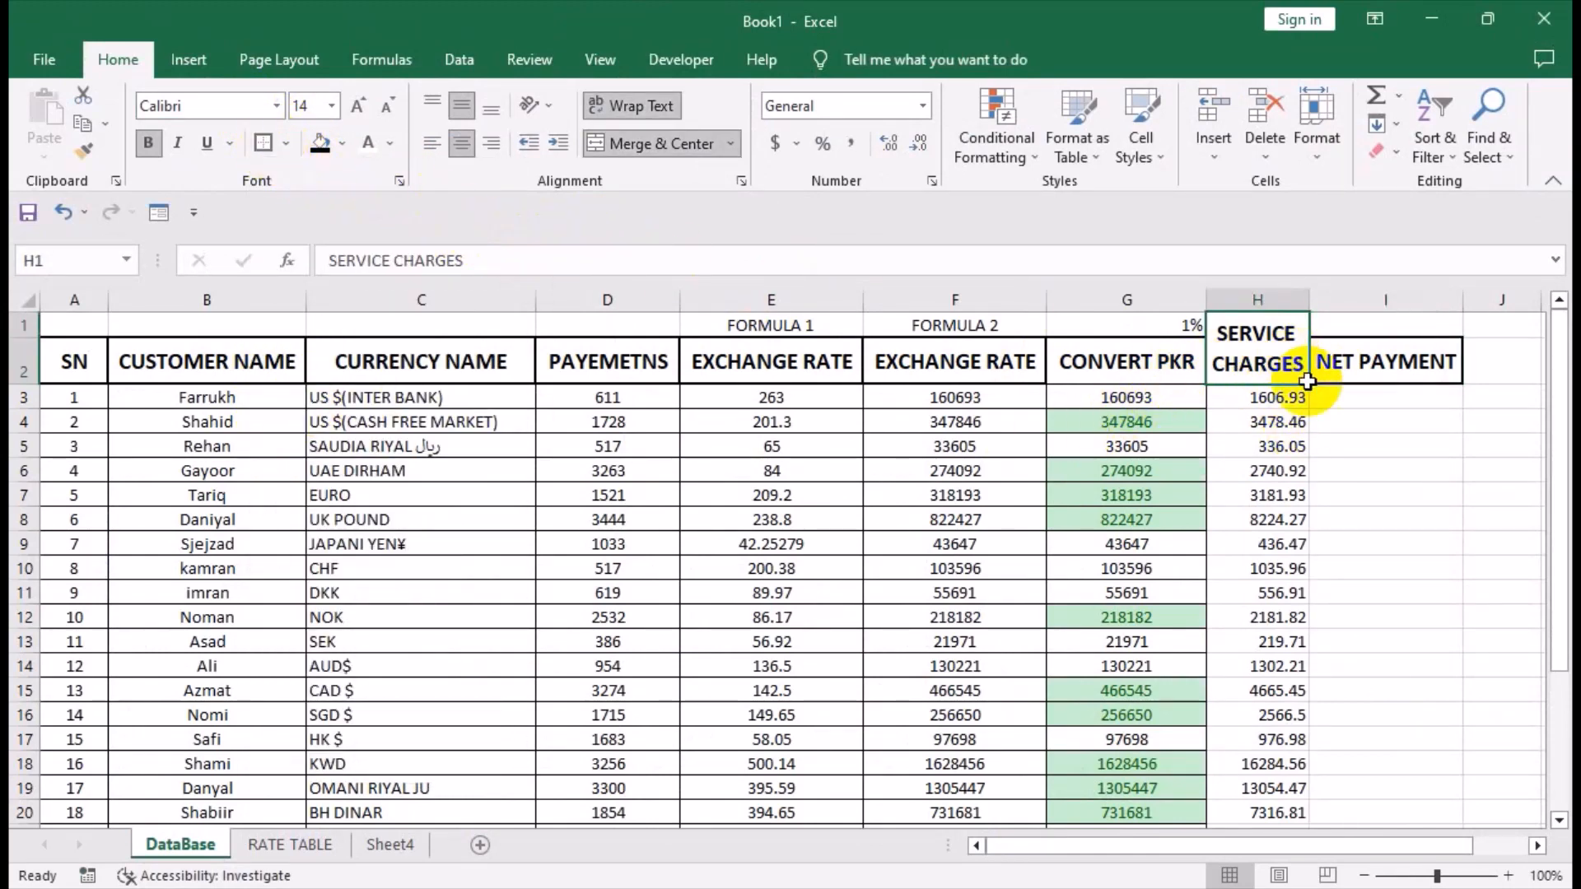
# Apply all borders to the service charge and net payment cells H3:I27.
pyautogui.moveTo(1268, 397); pyautogui.dragTo(1359, 745)
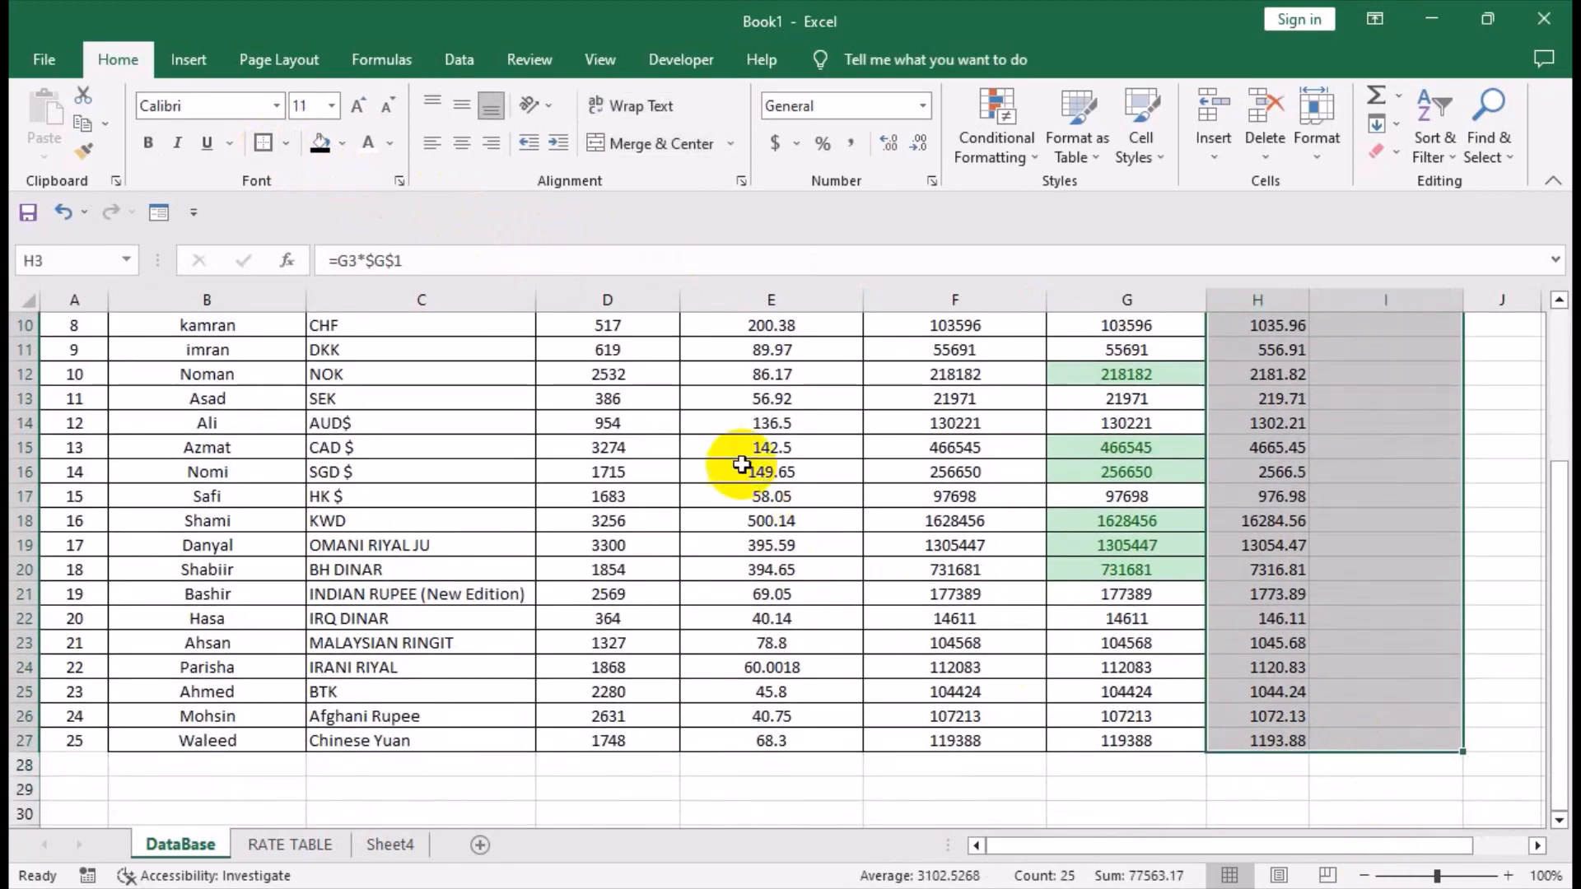
pyautogui.click(284, 143)
pyautogui.click(302, 352)
pyautogui.scroll(3, 907, 607)
pyautogui.click(906, 607)
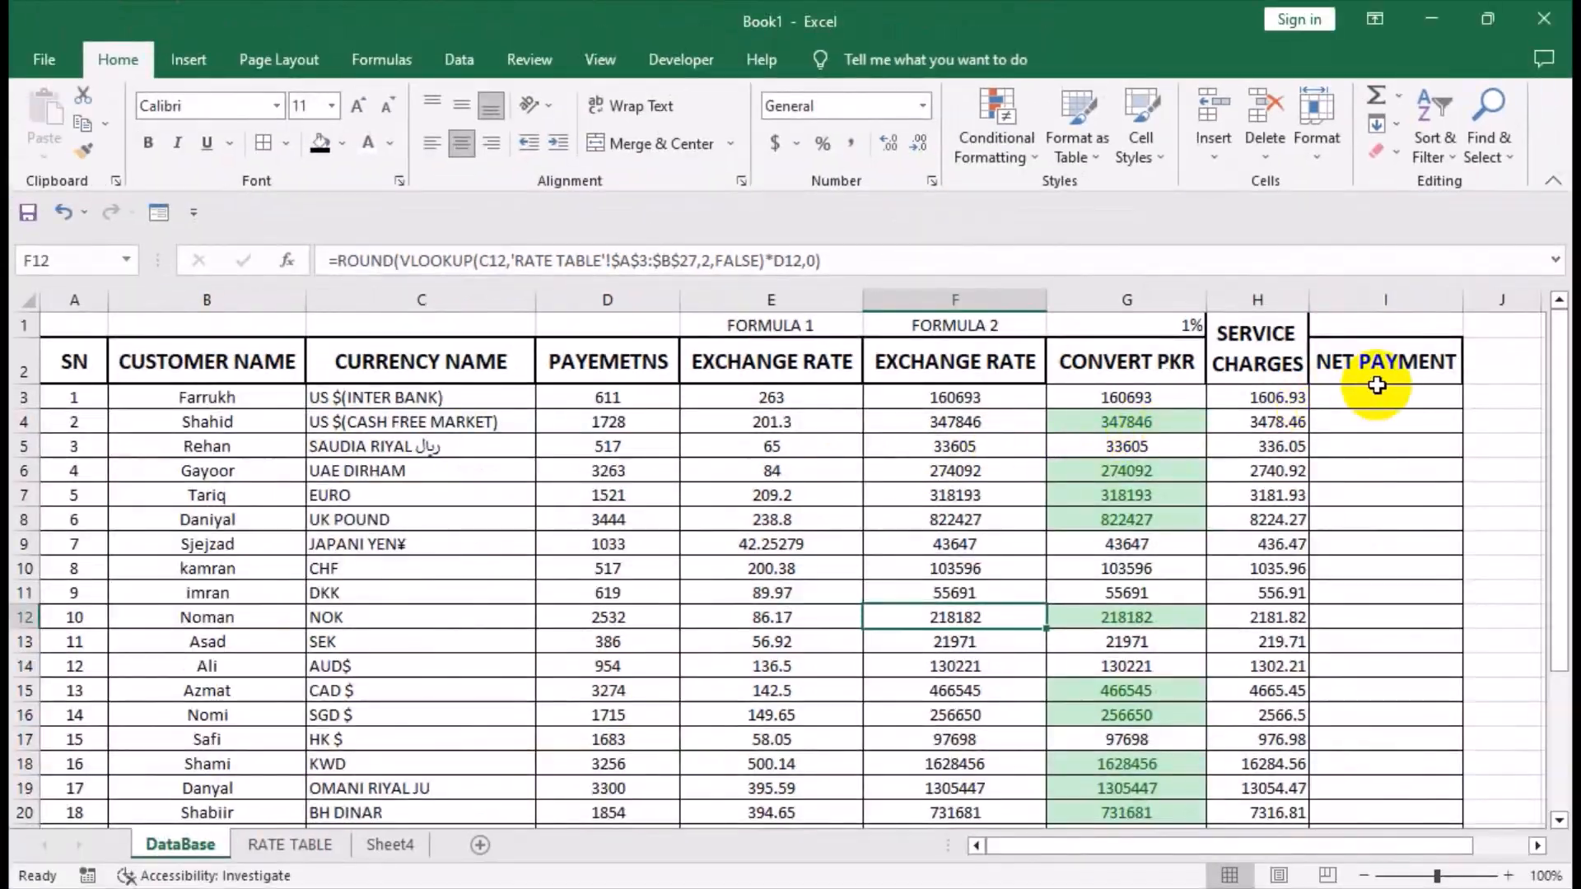
# Enter the net payment formula =G3-H3 in I3 to subtract the service charge from the converted amount.
pyautogui.click(1375, 396)
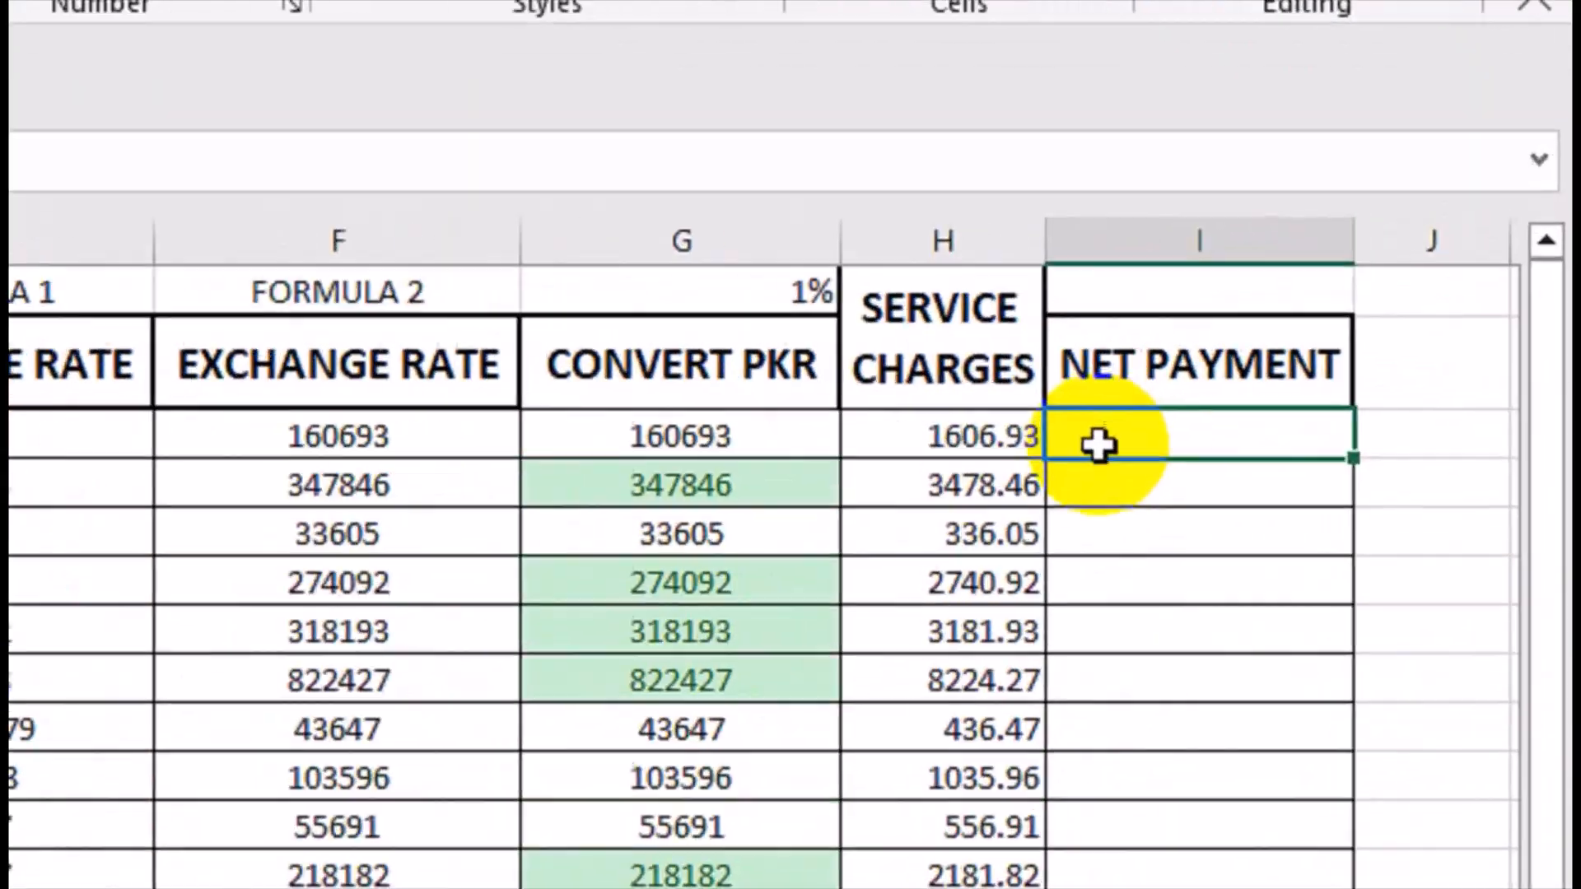
pyautogui.write('=')
pyautogui.press('Left')
pyautogui.press('Left')
pyautogui.write('-')
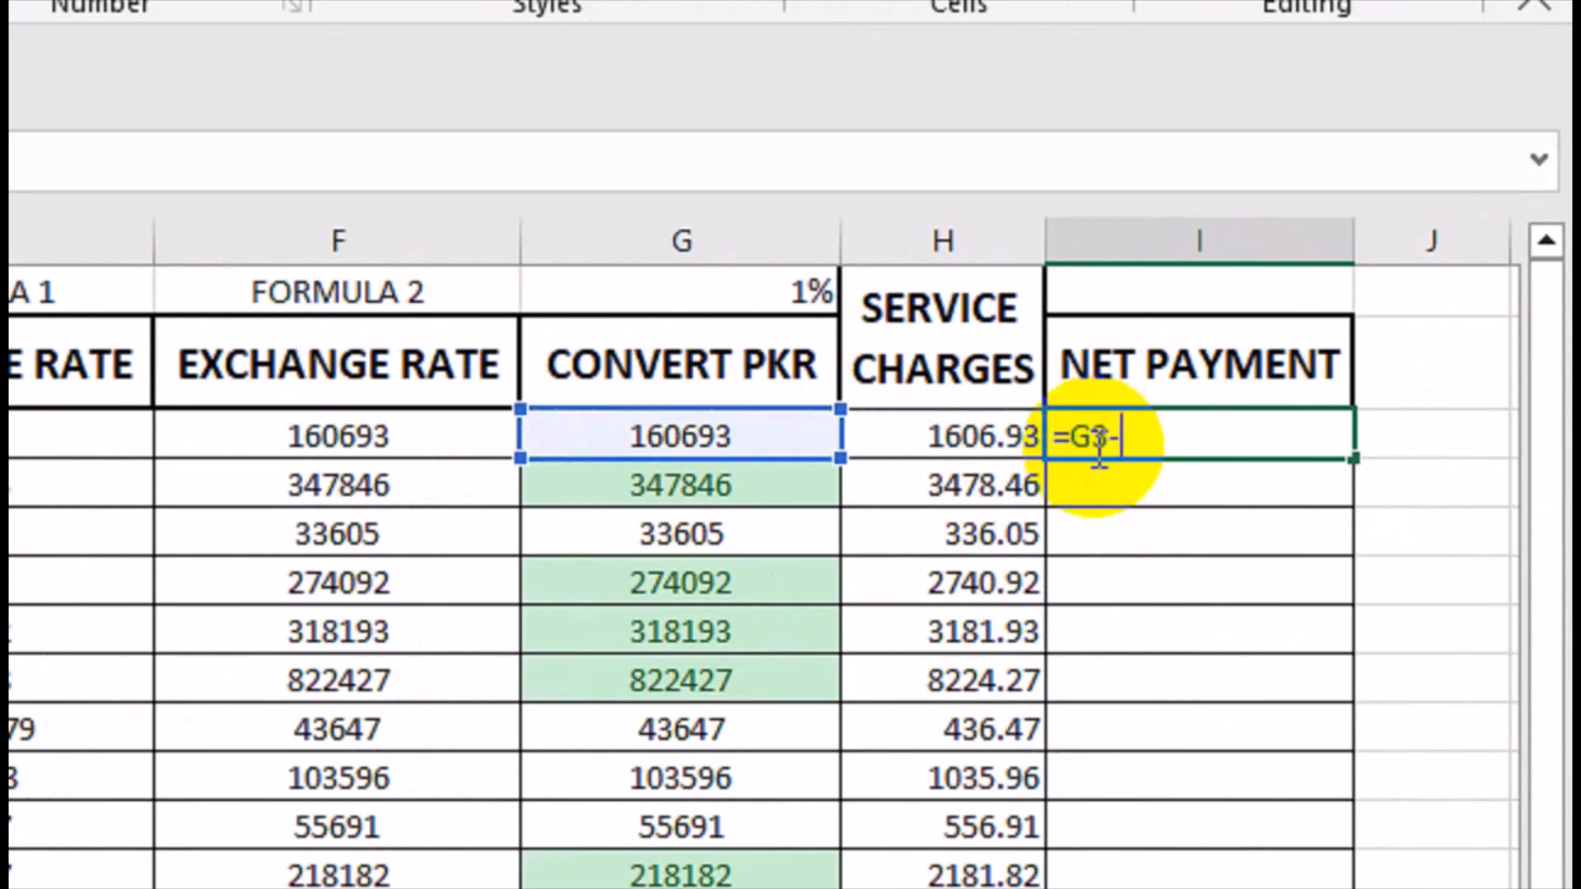
pyautogui.press('Left')
pyautogui.press('Left')
pyautogui.press('Right')
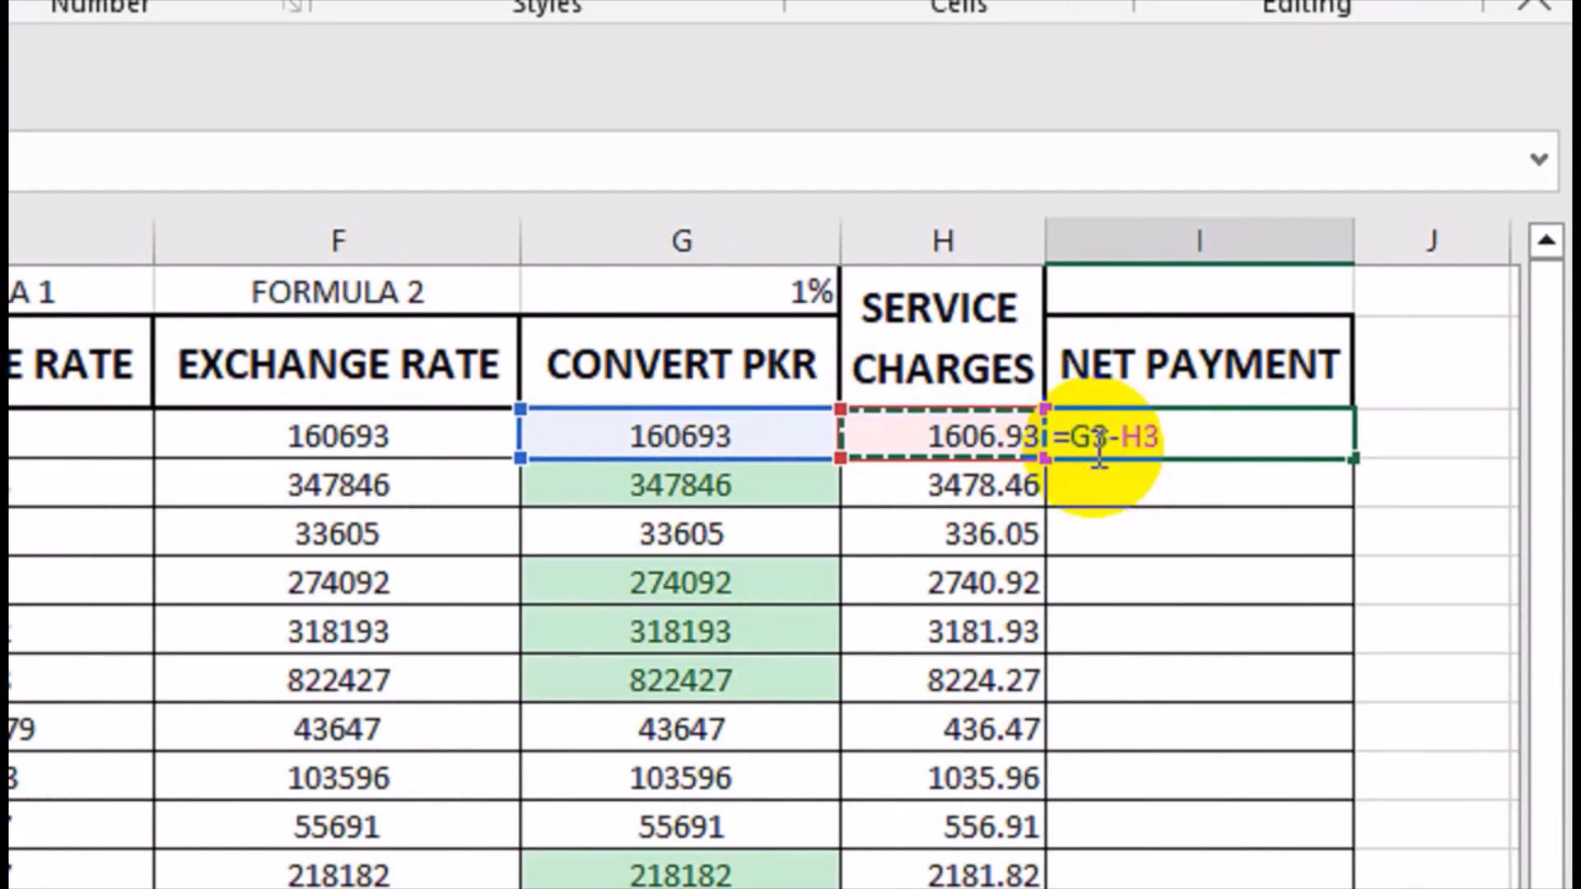
pyautogui.press('Return')
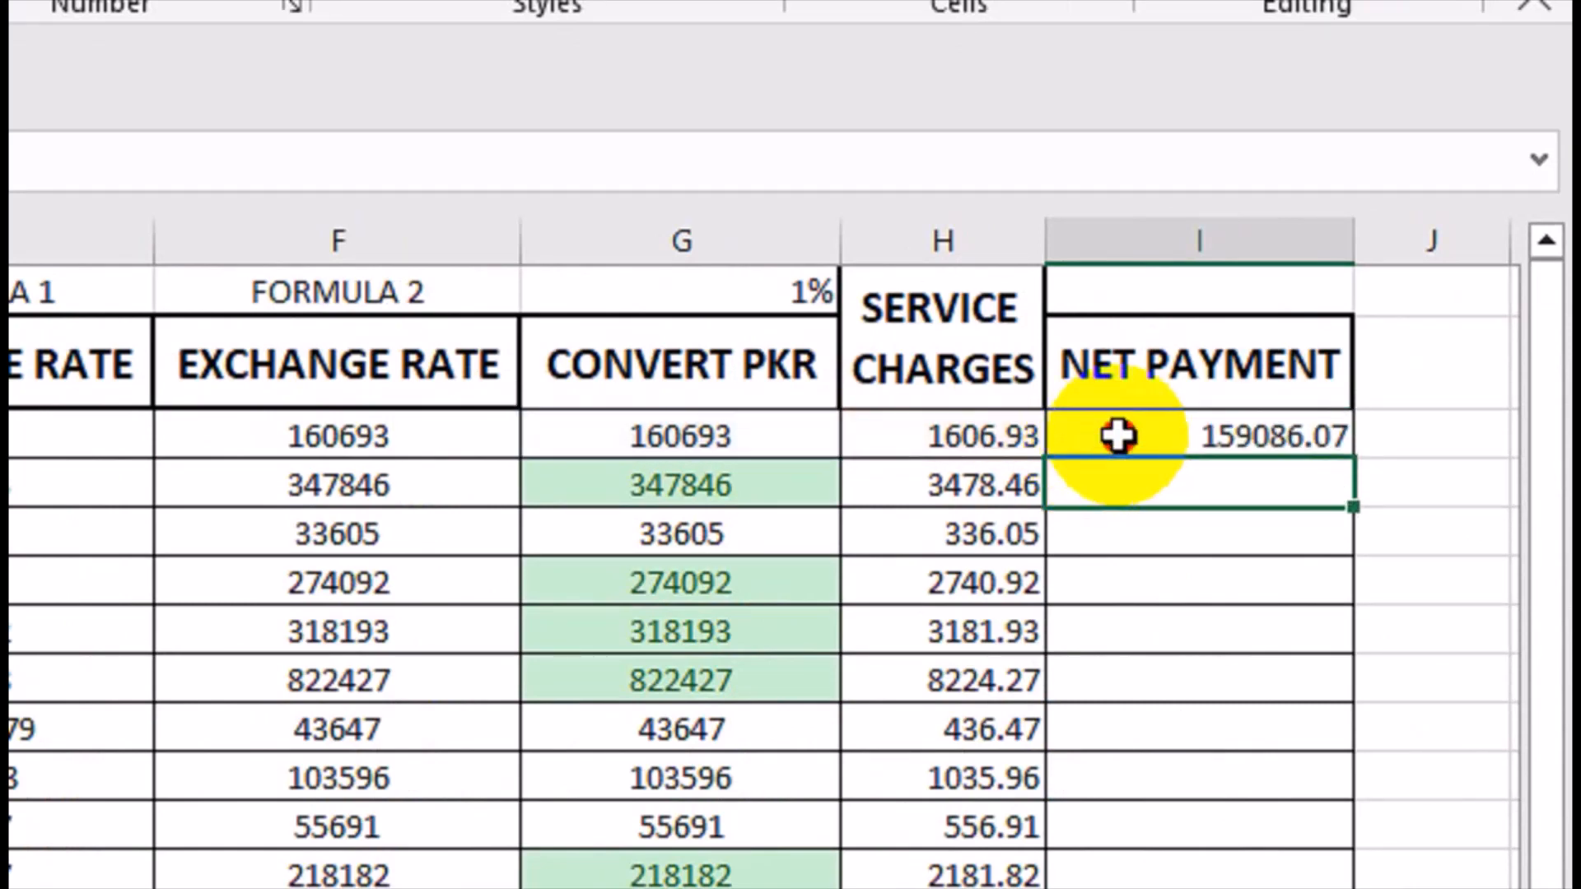
# Rename the header in I2 to NET PAYABLE.
pyautogui.click(1119, 434)
pyautogui.click(1192, 350)
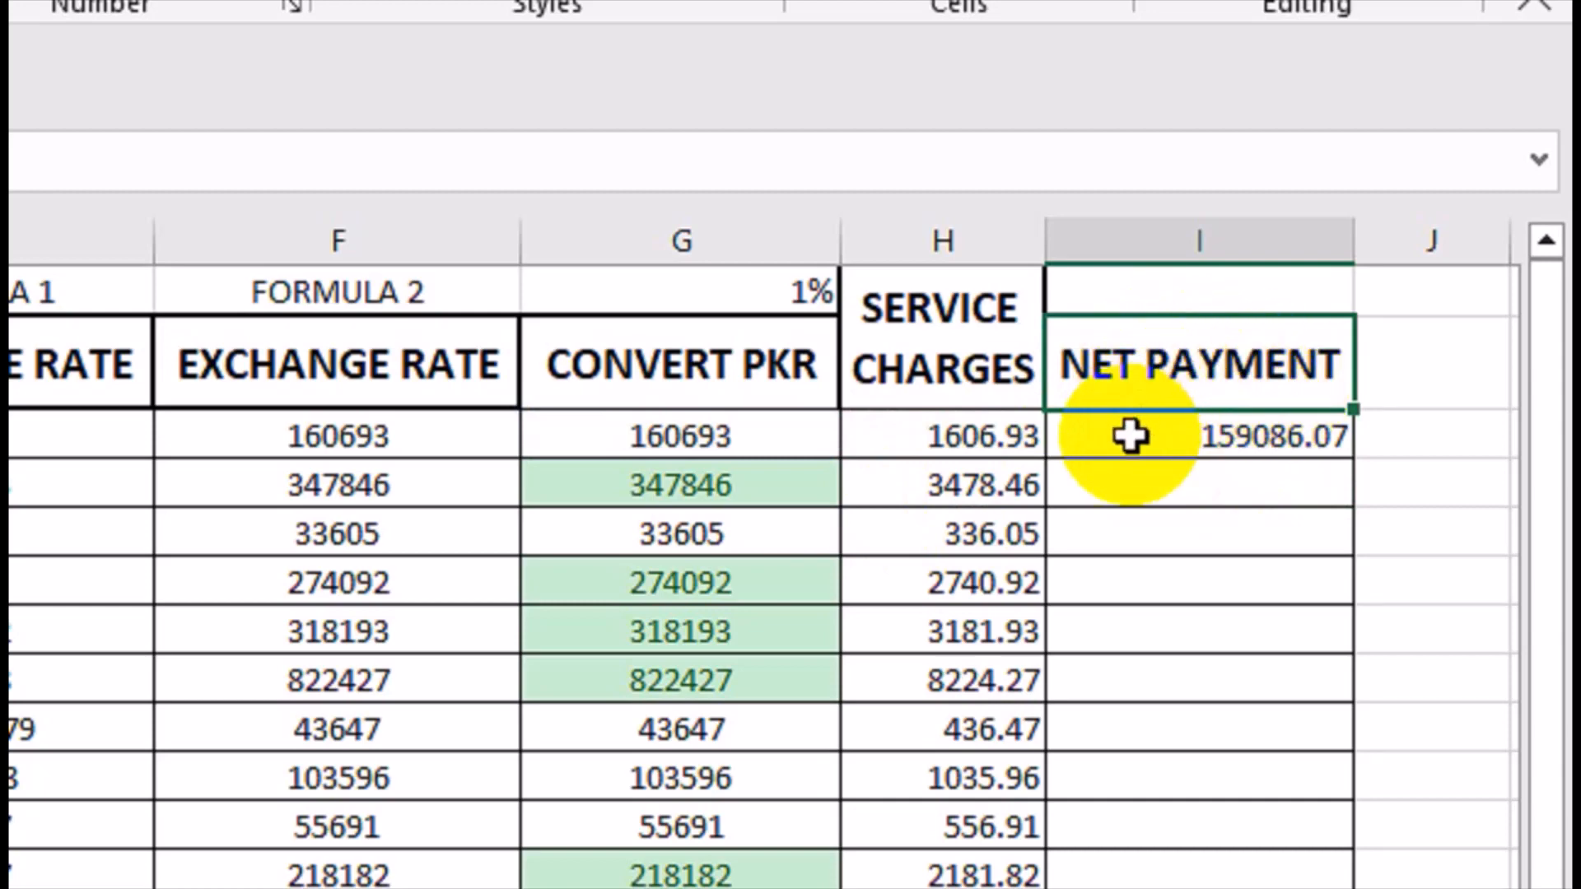
pyautogui.press('F2')
pyautogui.press('BackSpace')
pyautogui.press('BackSpace')
pyautogui.press('BackSpace')
pyautogui.press('BackSpace')
pyautogui.press('BackSpace')
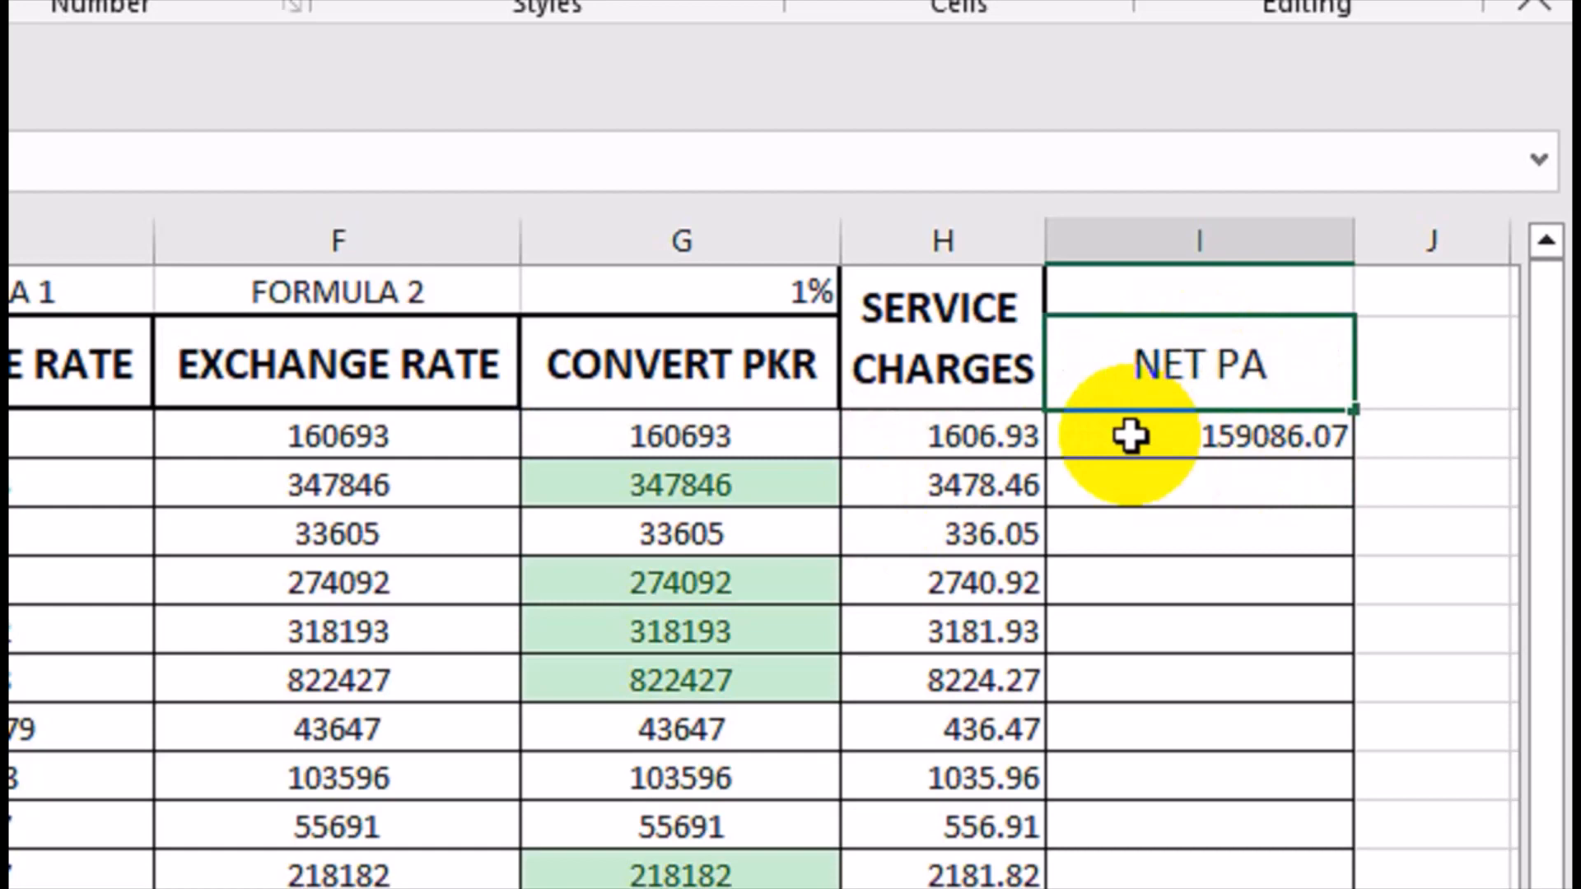
pyautogui.write('YABLE')
pyautogui.press('Return')
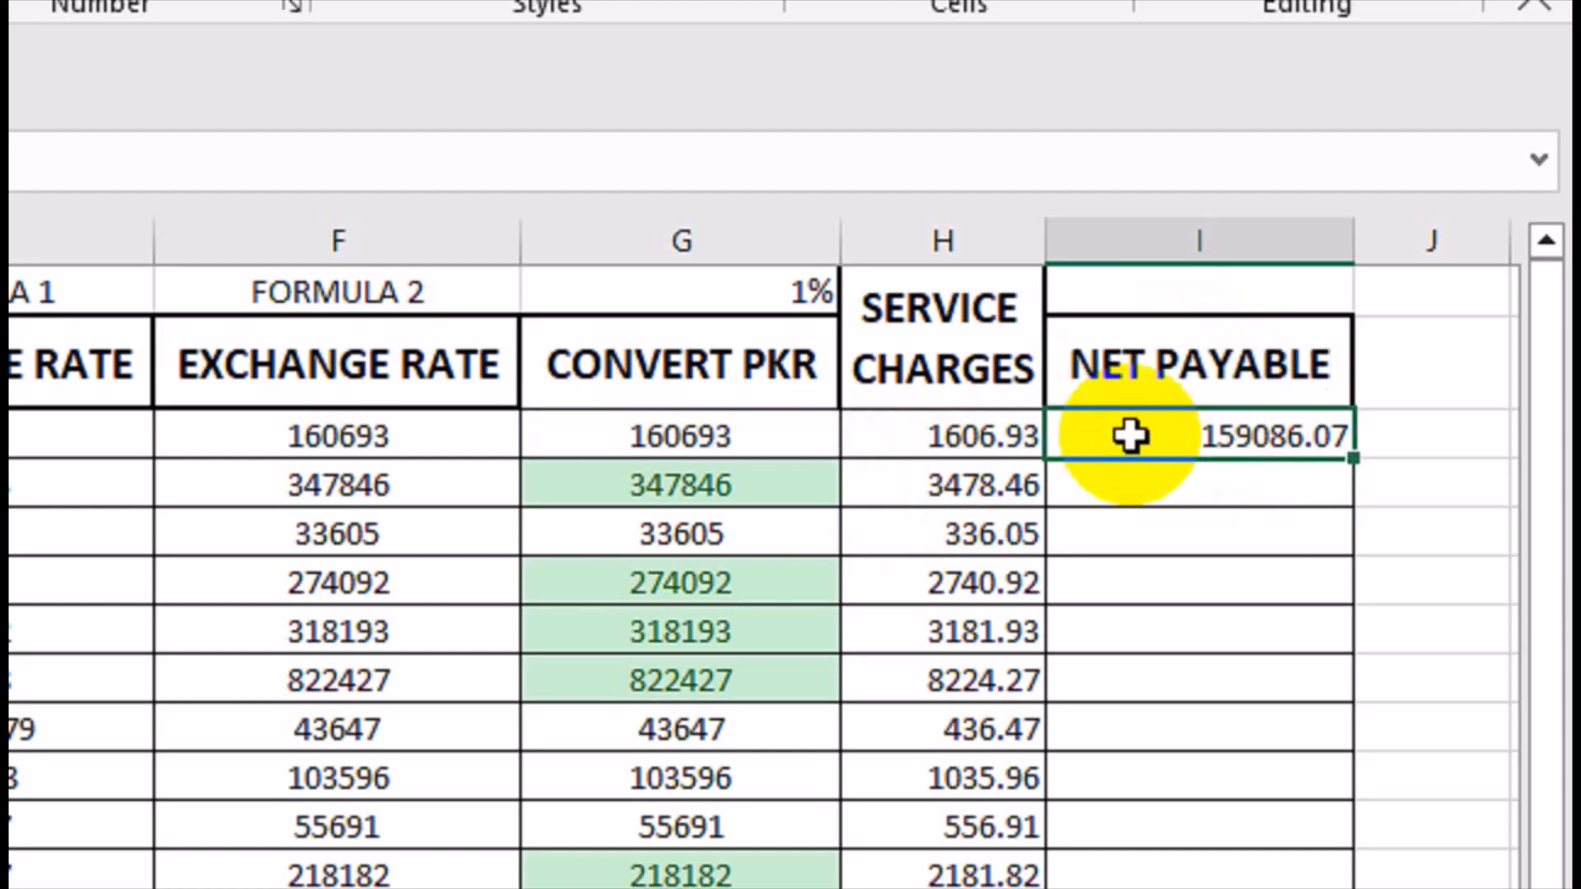
# Fill the I3 formula down the column and format the results as centered numbers without decimals.
pyautogui.doubleClick(1353, 458)
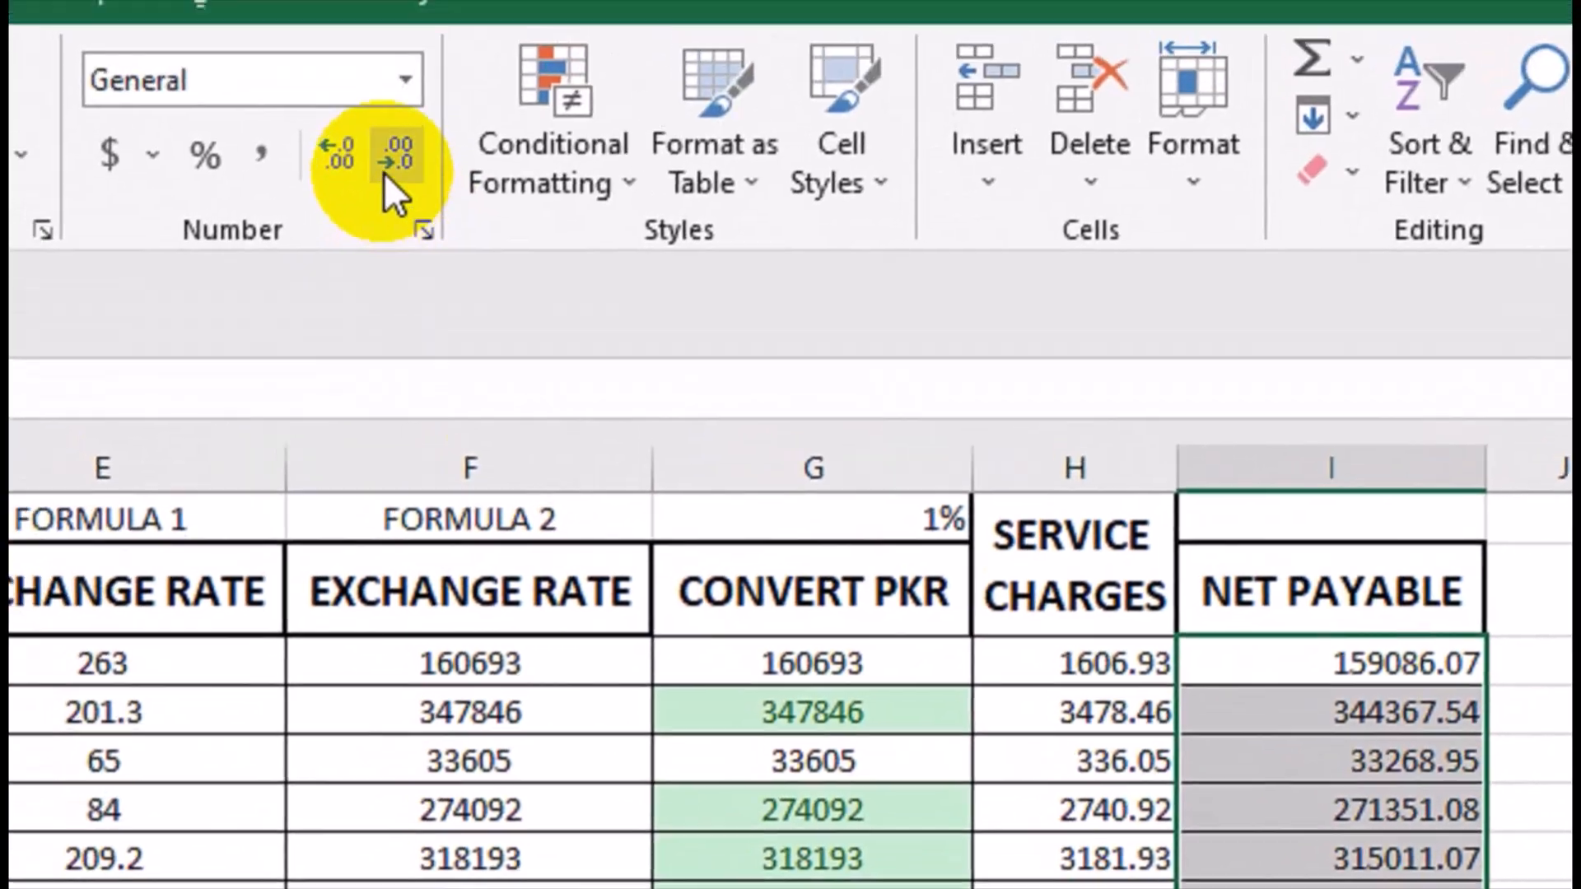
pyautogui.click(399, 156)
pyautogui.click(399, 156)
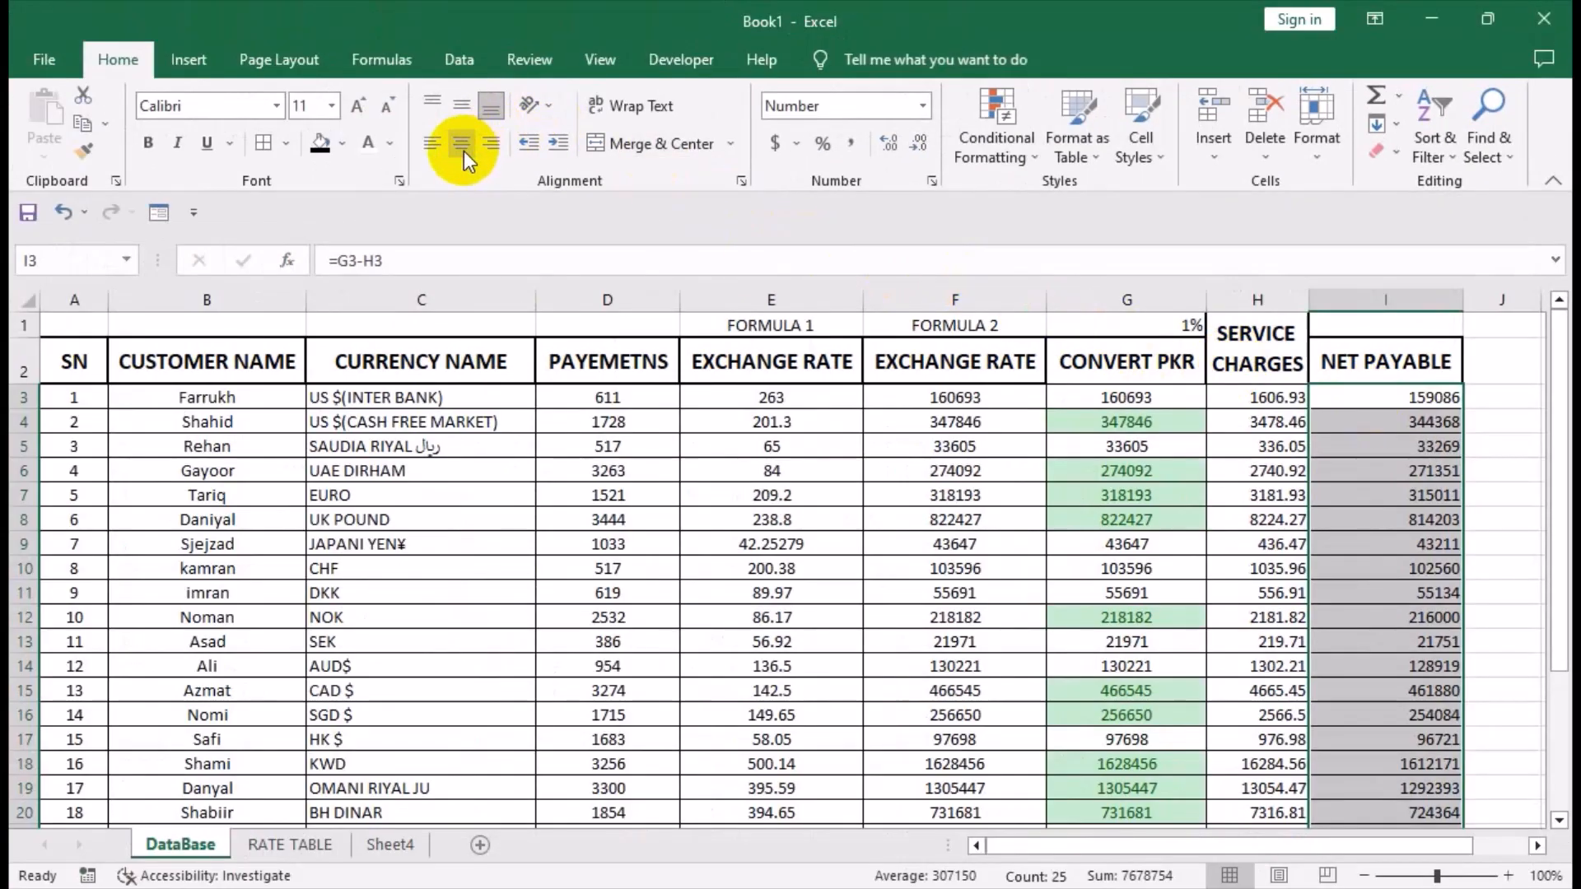
pyautogui.click(462, 143)
pyautogui.click(1146, 351)
pyautogui.click(1417, 491)
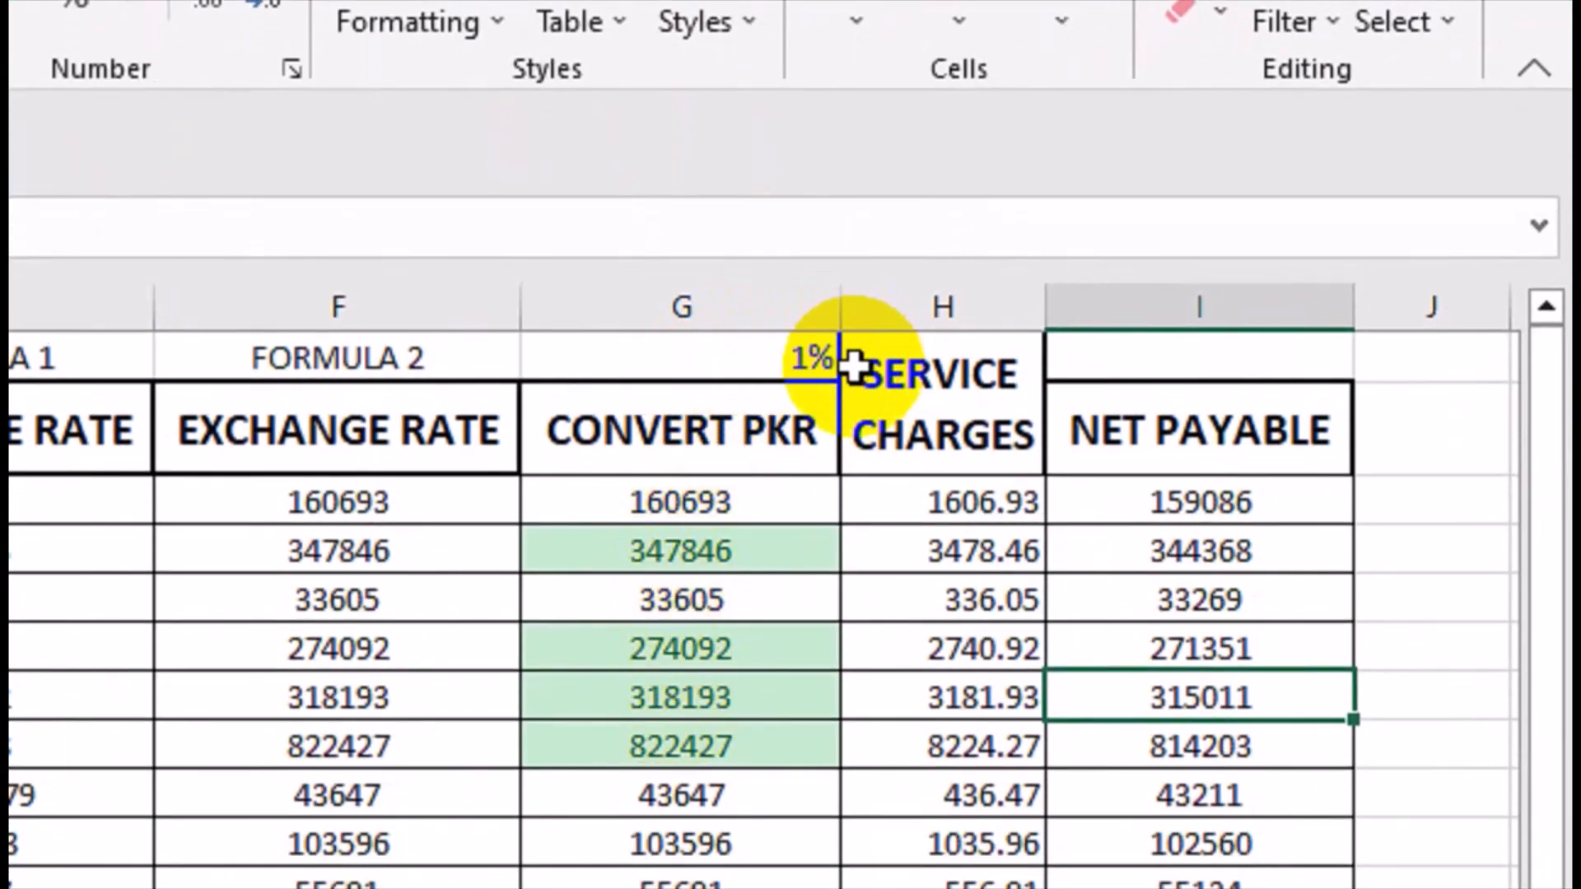
# Set the service charge rate in G1 to 1.5%.
pyautogui.doubleClick(812, 359)
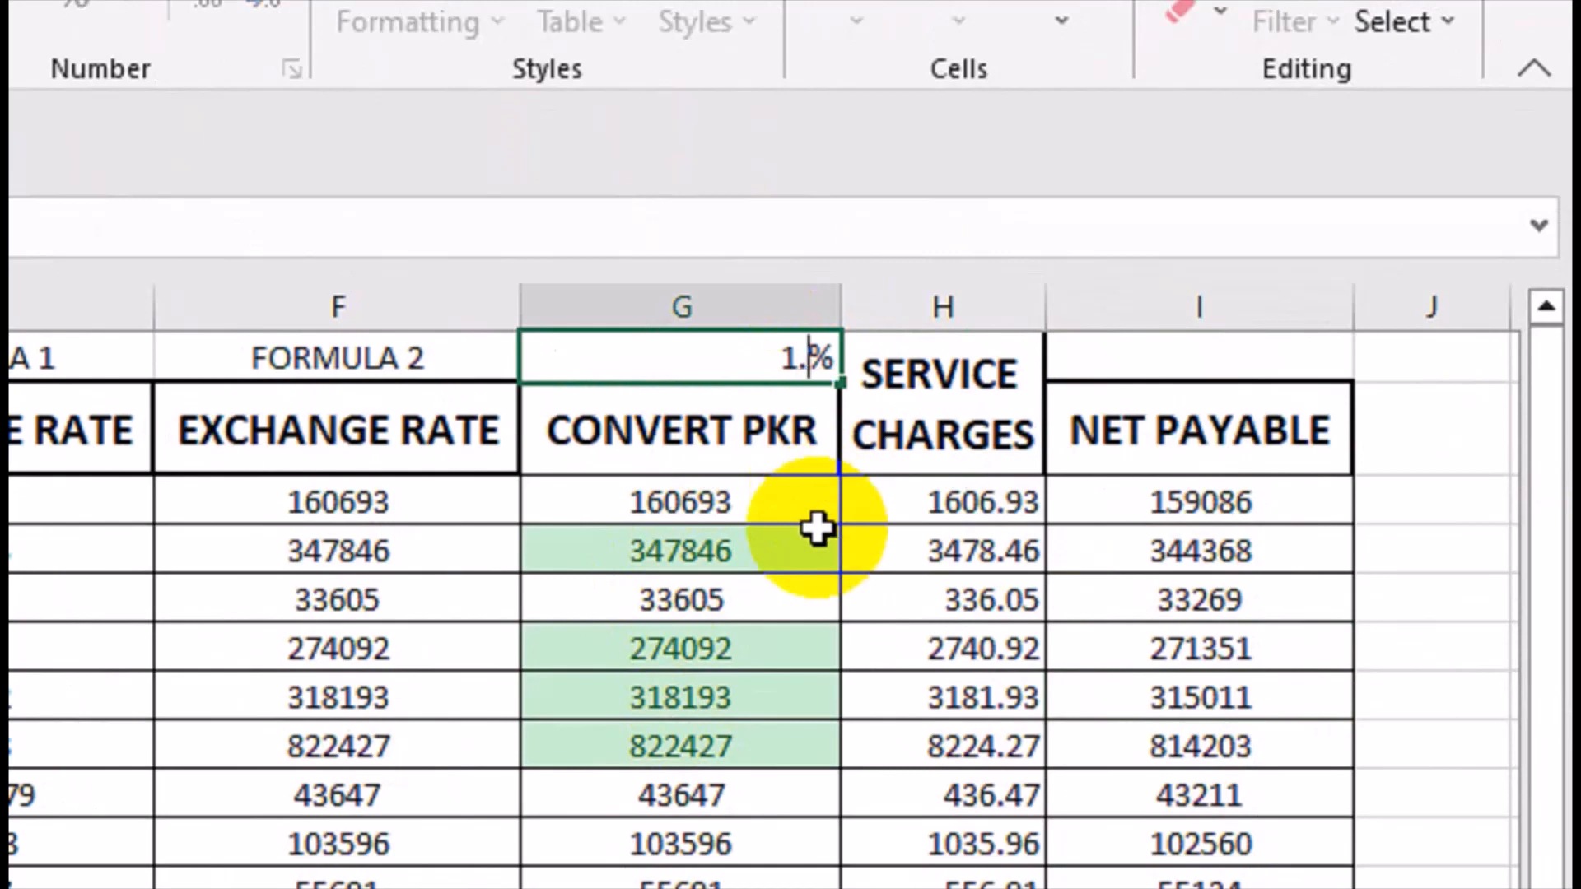
pyautogui.press('BackSpace')
pyautogui.write('2')
pyautogui.press('Return')
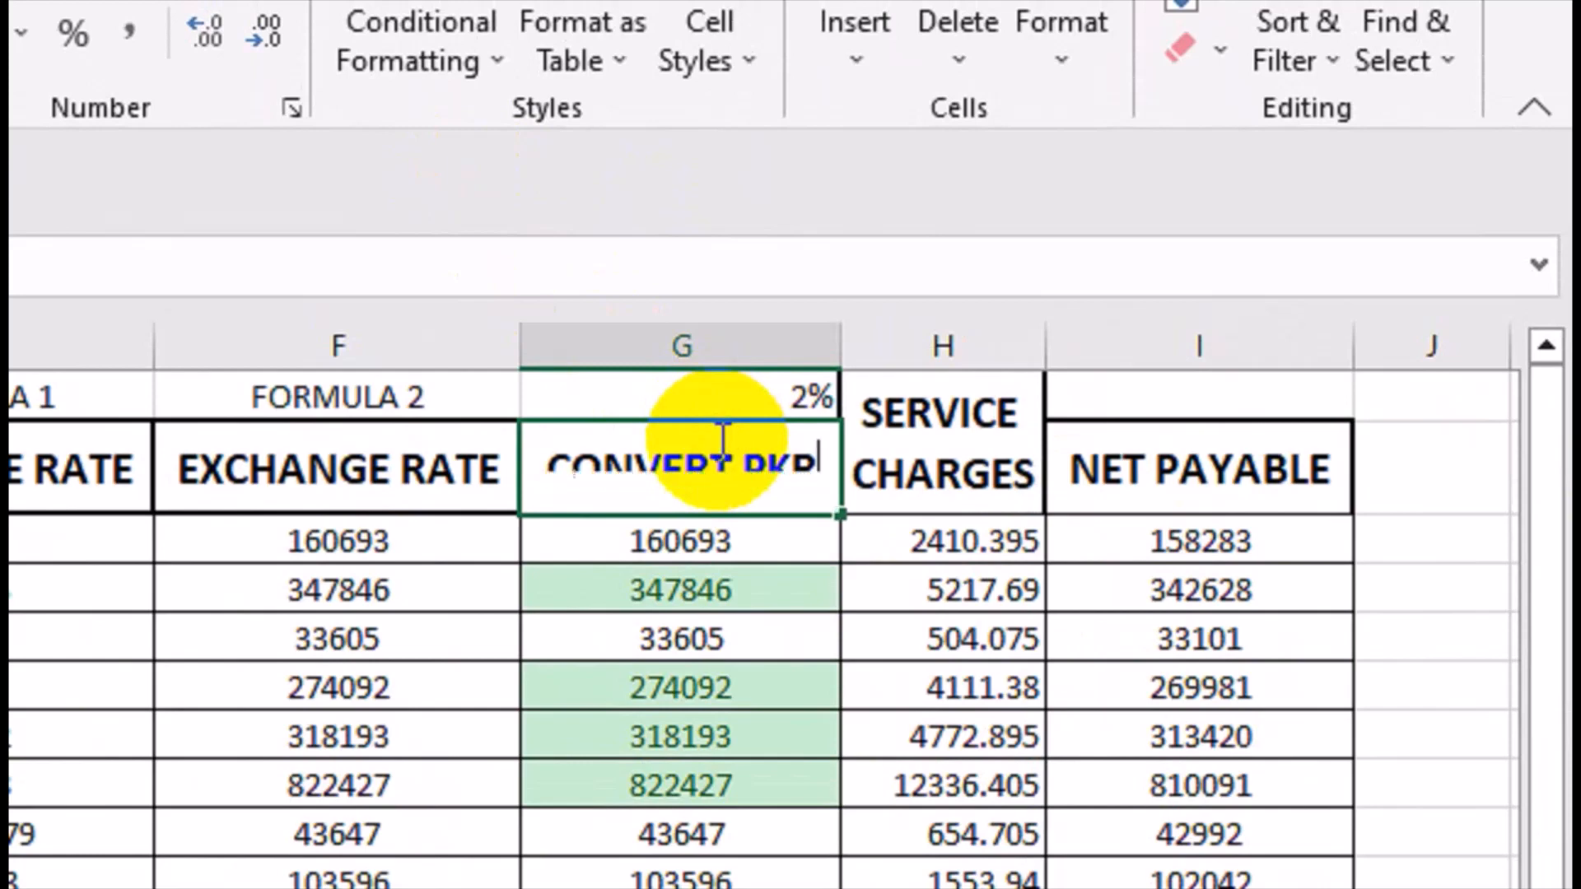
pyautogui.write('3')
pyautogui.press('Return')
pyautogui.press('Left')
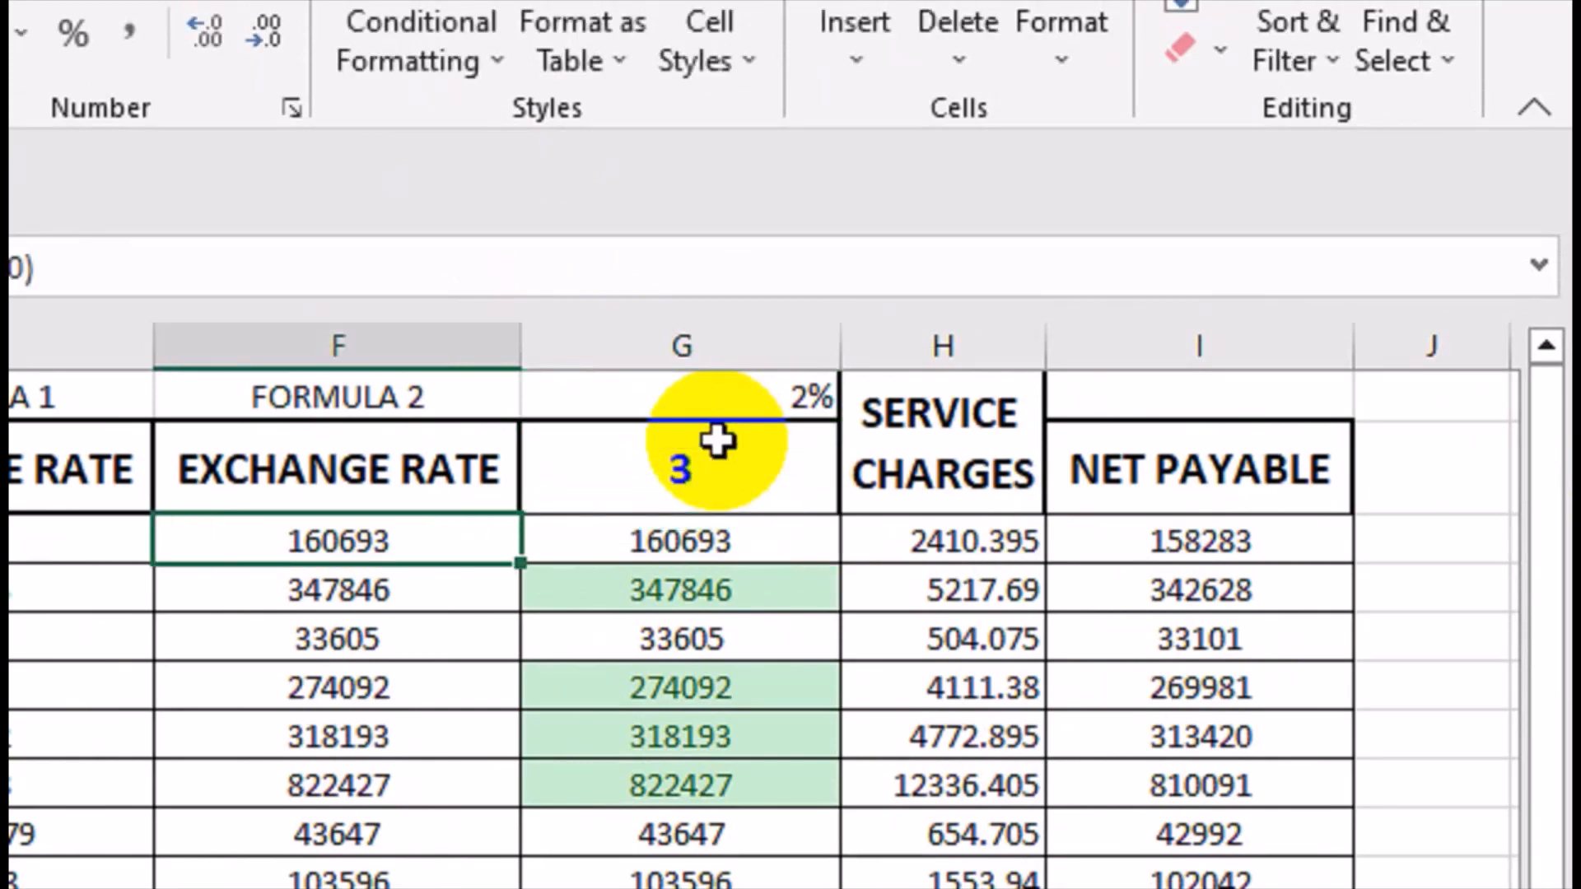
pyautogui.write('Z')
pyautogui.press('Escape')
pyautogui.hotkey('ctrl', 'z')
# Try a 3% service charge rate in G1, and set the rate to 2%.
pyautogui.write('3')
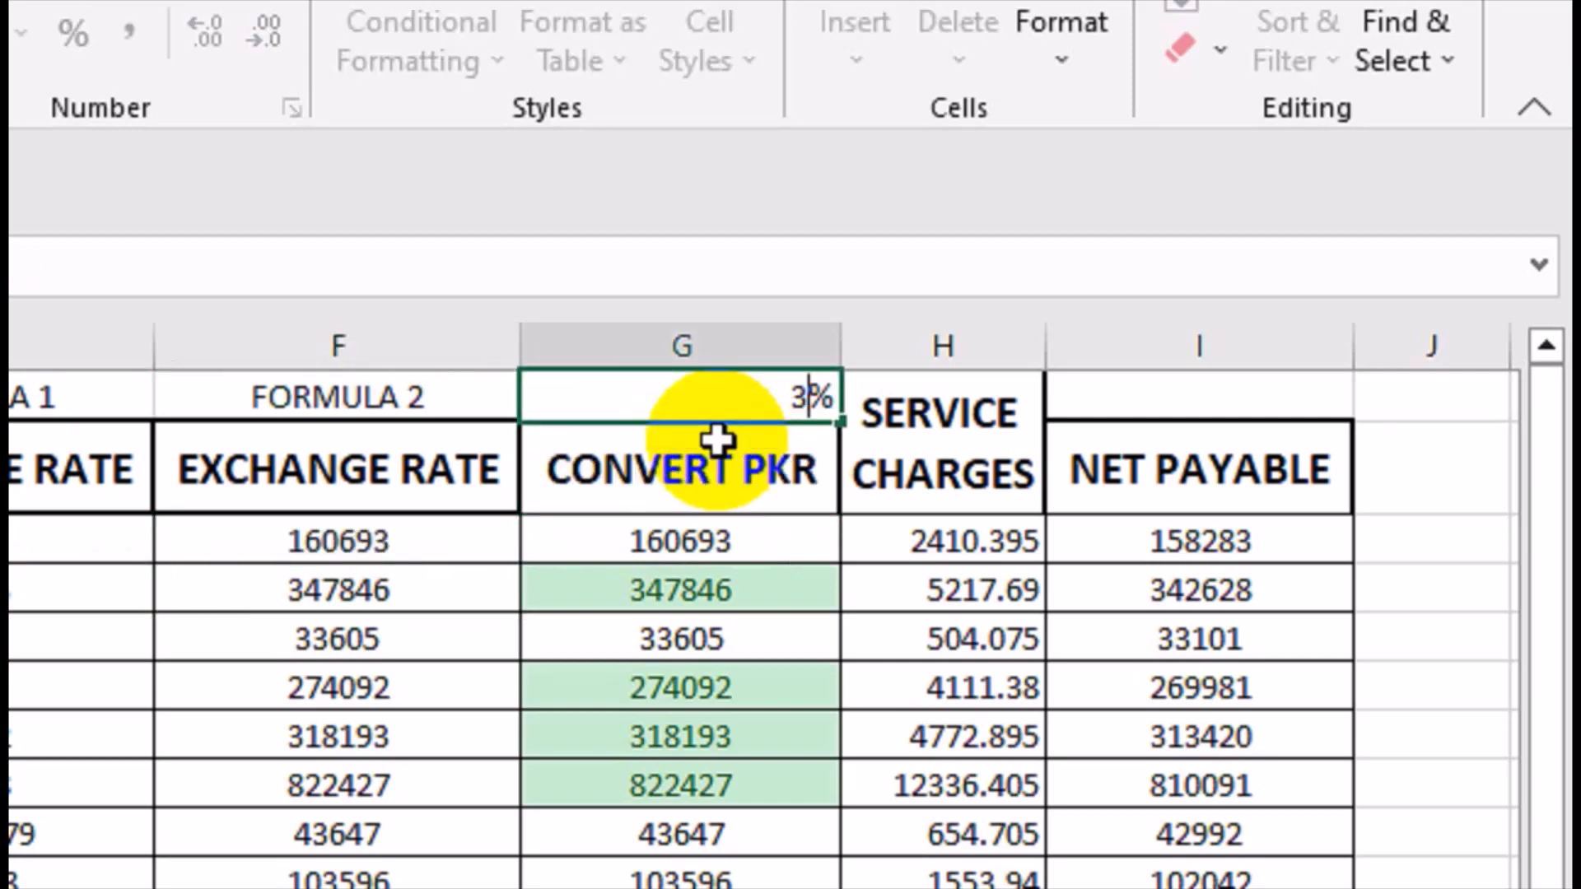
pyautogui.press('Return')
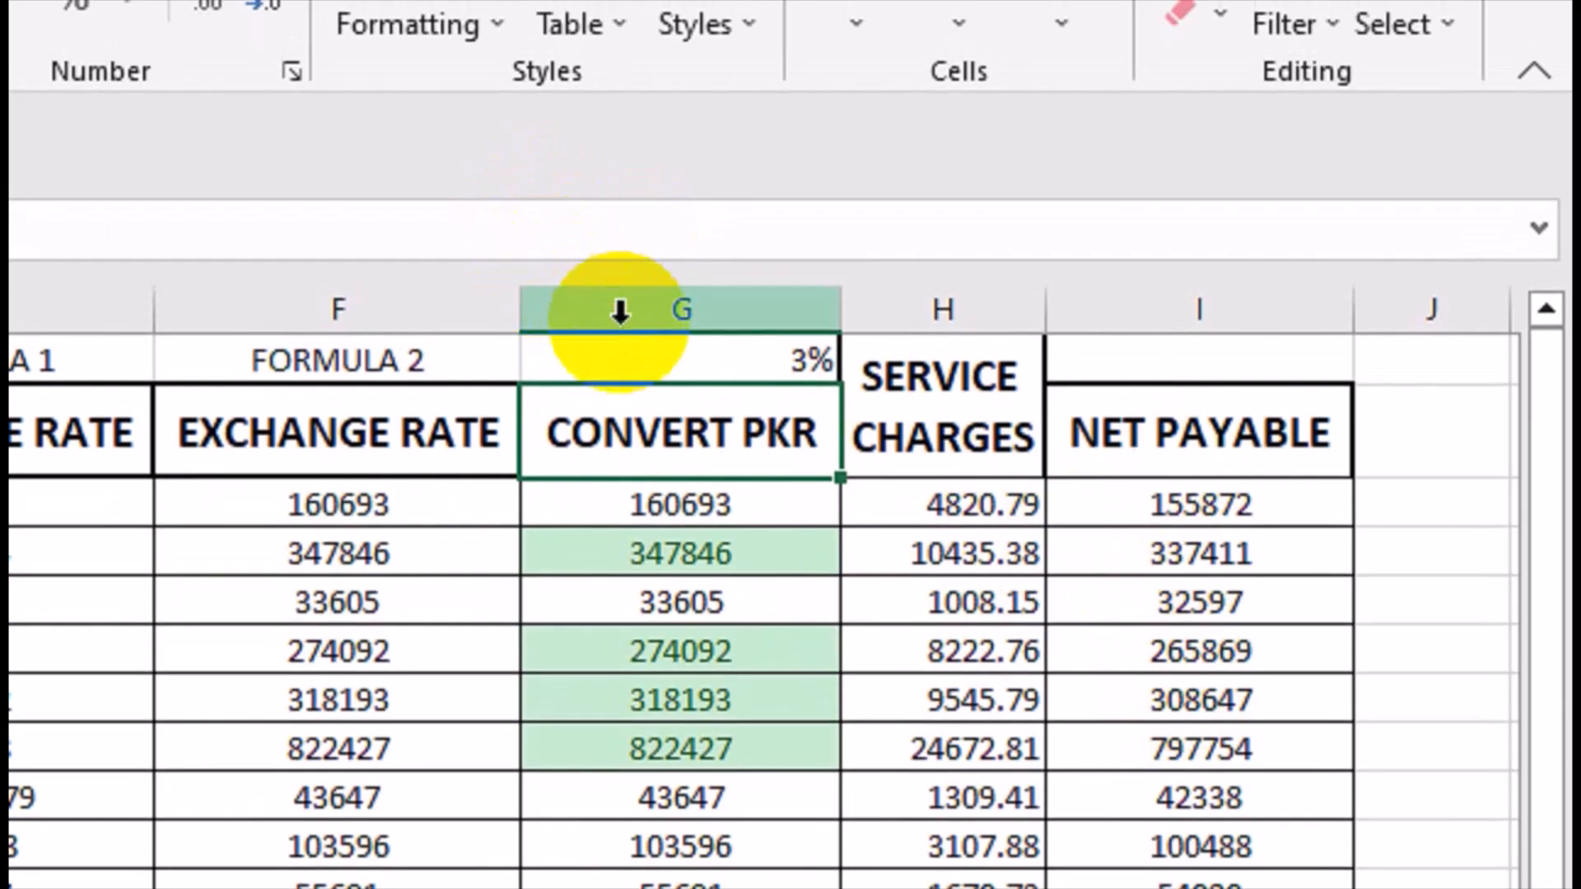
pyautogui.click(639, 324)
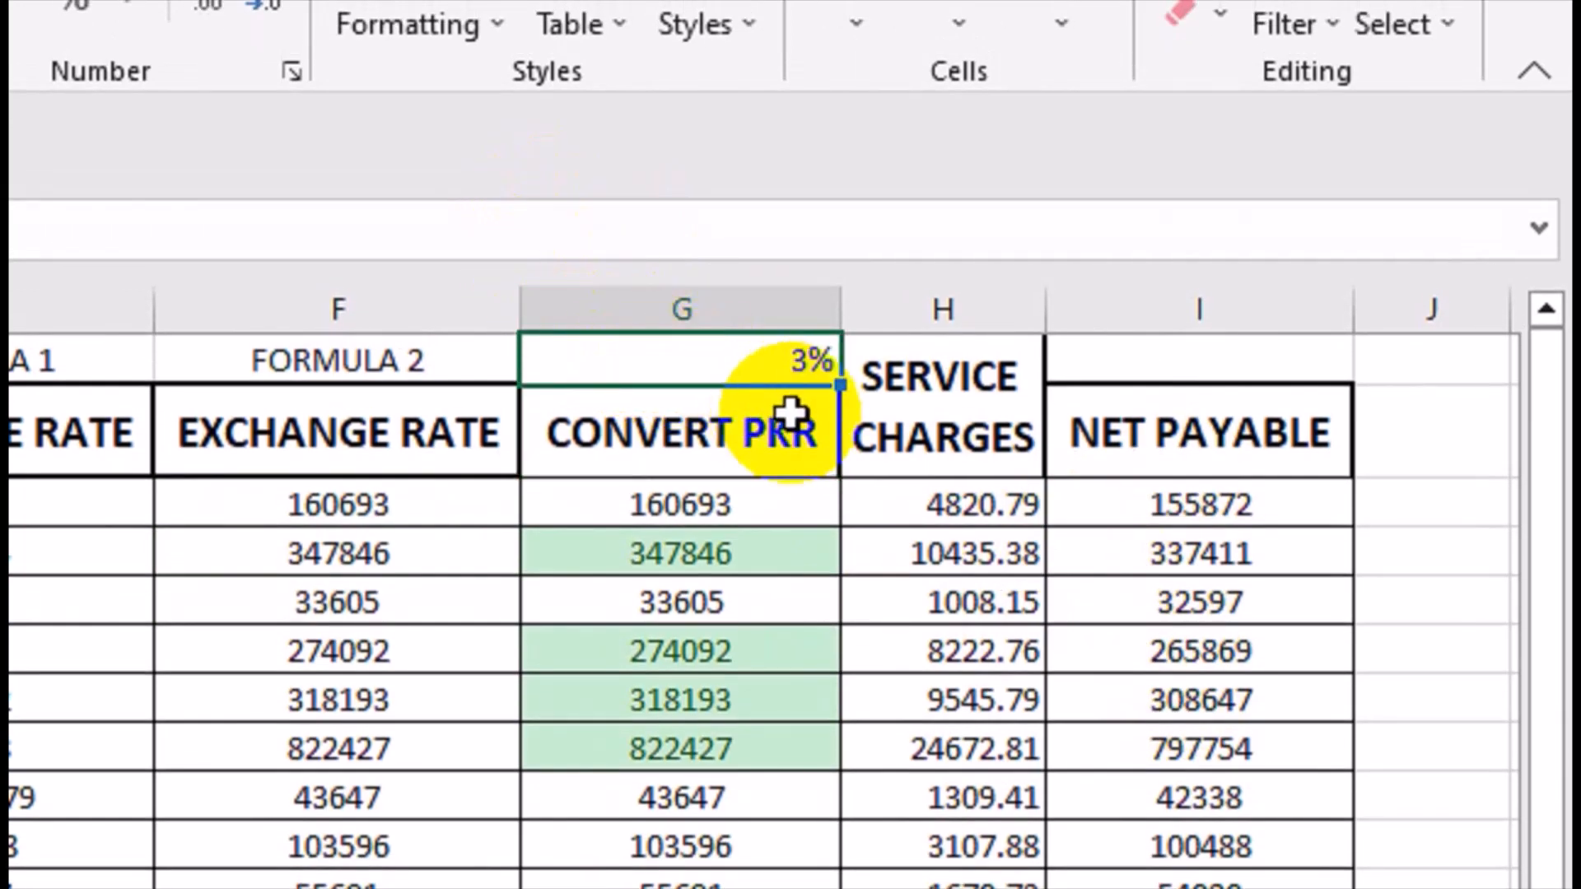
pyautogui.write('2')
pyautogui.press('Return')
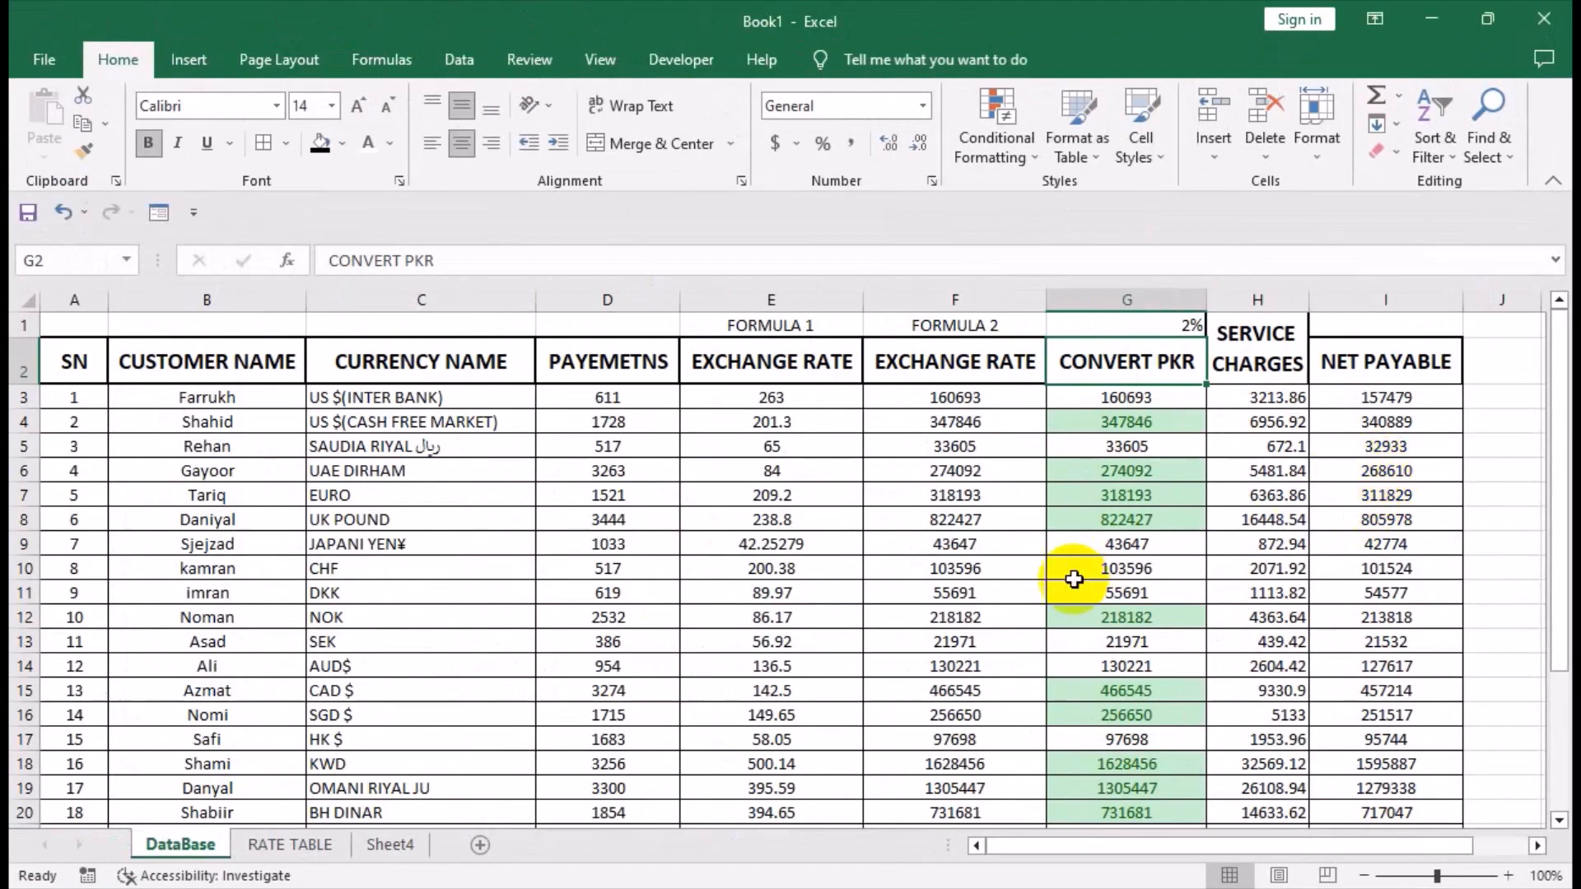
pyautogui.click(549, 571)
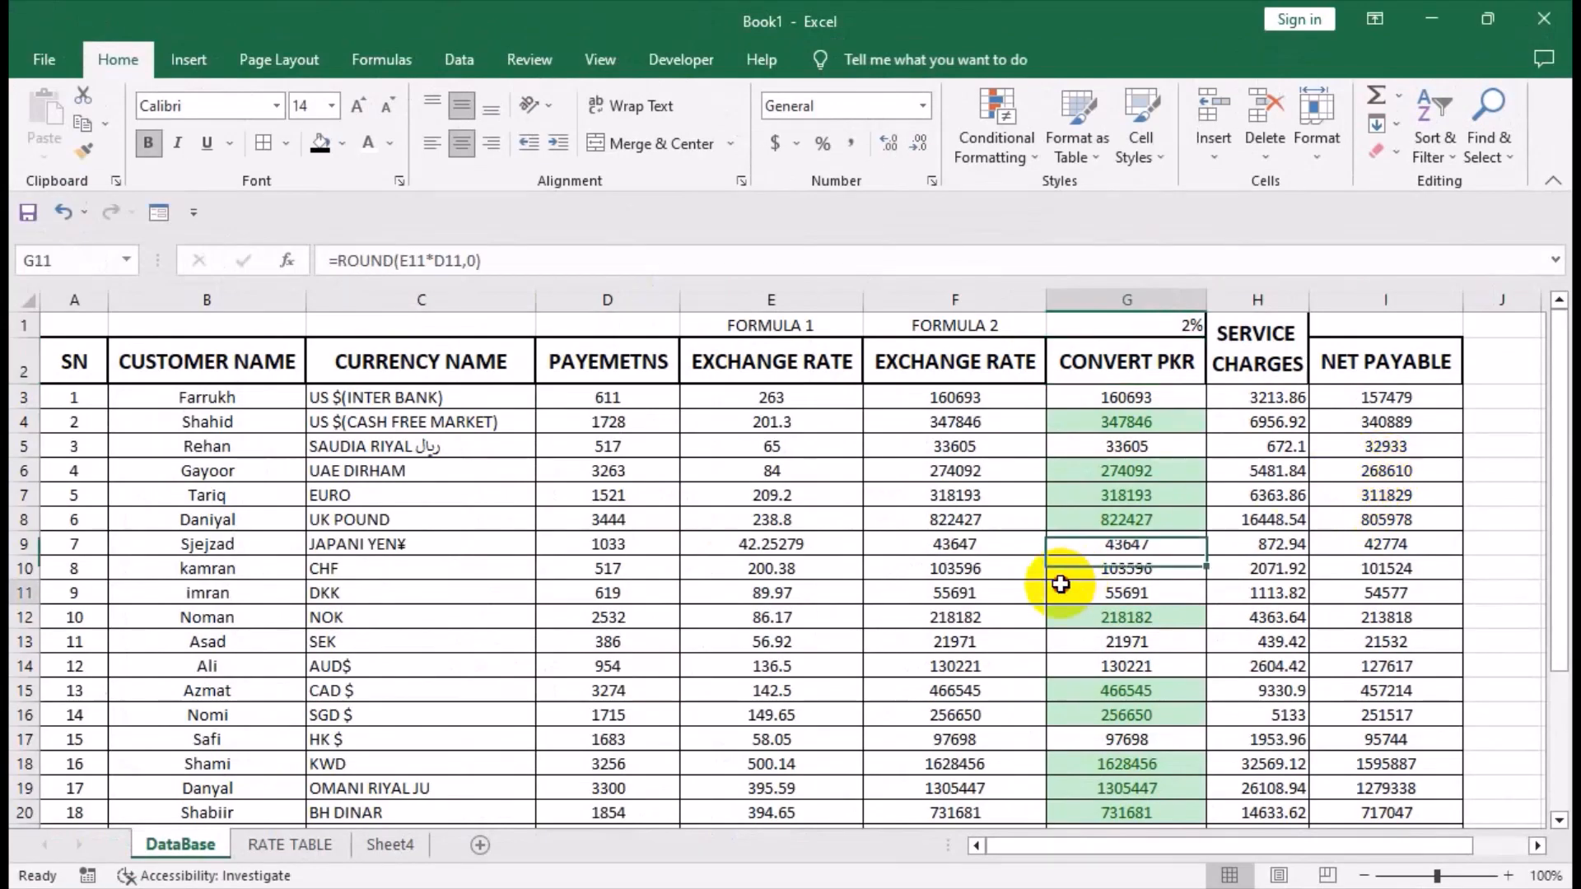